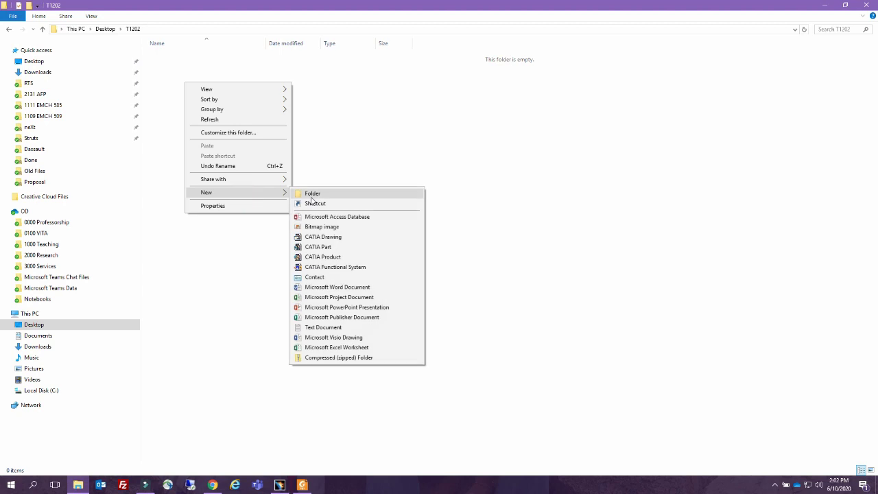
# Name the new folder in T1202 Parts and create a second folder named Process beside it.
pyautogui.write('Parts')
pyautogui.press('Return')
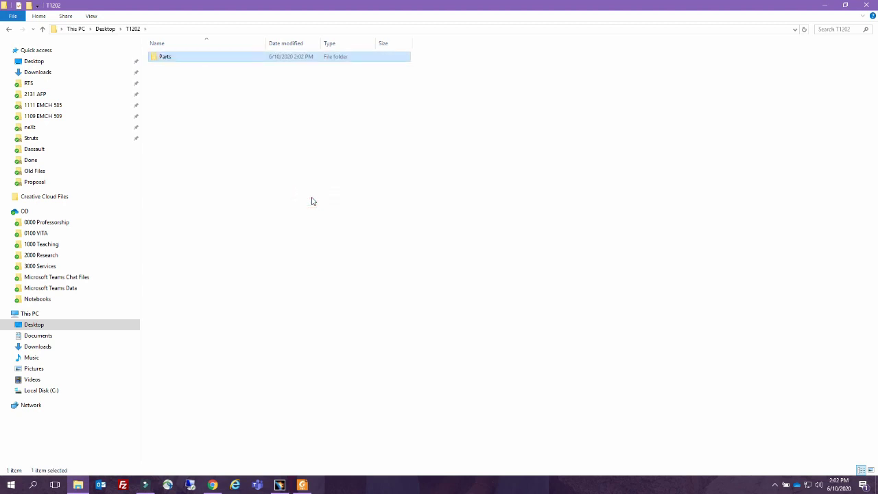
pyautogui.rightClick(182, 121)
pyautogui.moveTo(243, 226)
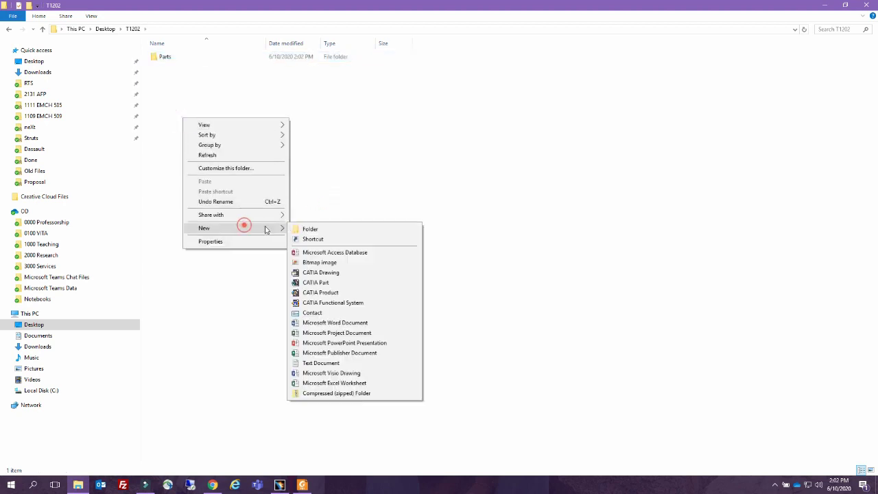
pyautogui.click(312, 227)
pyautogui.write('Process')
pyautogui.press('Return')
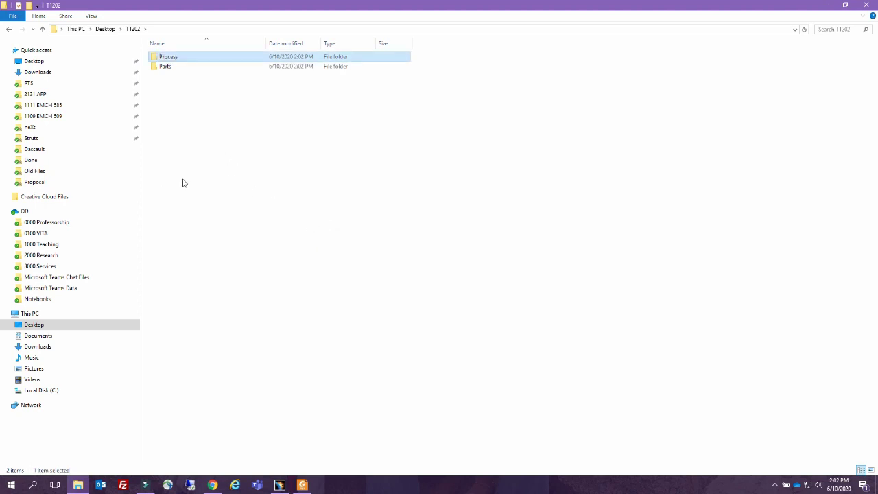
# Create a folder named Product in the T1202 folder.
pyautogui.rightClick(175, 120)
pyautogui.moveTo(218, 227)
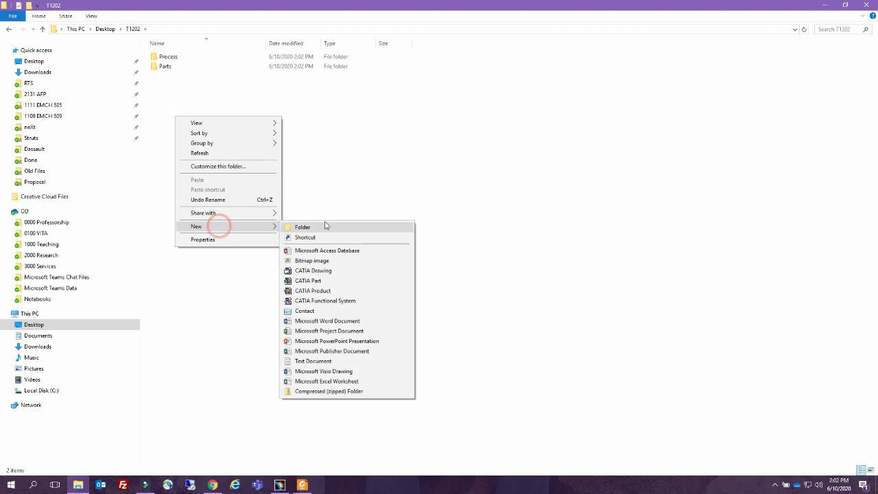
pyautogui.click(325, 228)
pyautogui.write('Product')
pyautogui.press('Return')
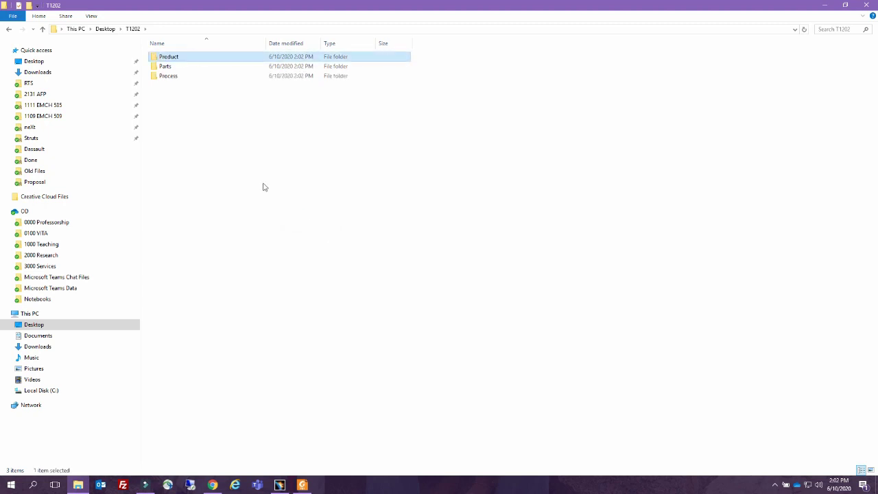
# Create a folder named NC Code in the T1202 folder.
pyautogui.rightClick(169, 112)
pyautogui.moveTo(235, 218)
pyautogui.click(295, 216)
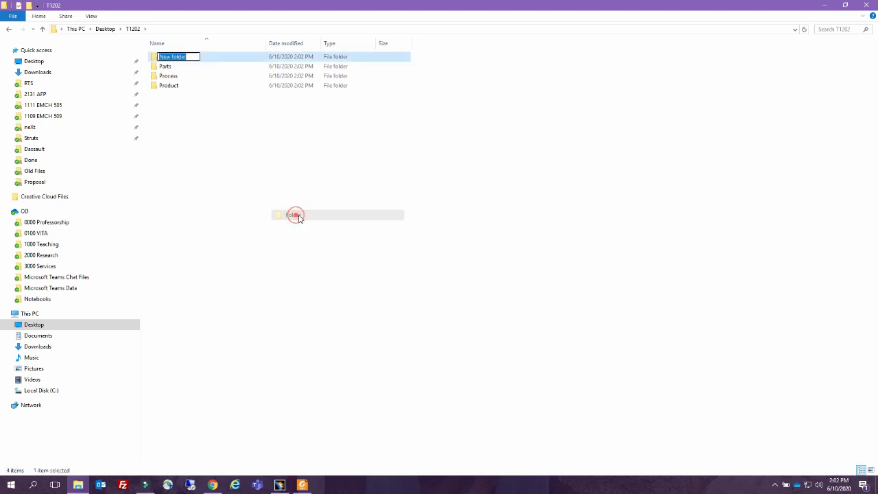
pyautogui.write('NC Code')
pyautogui.press('Return')
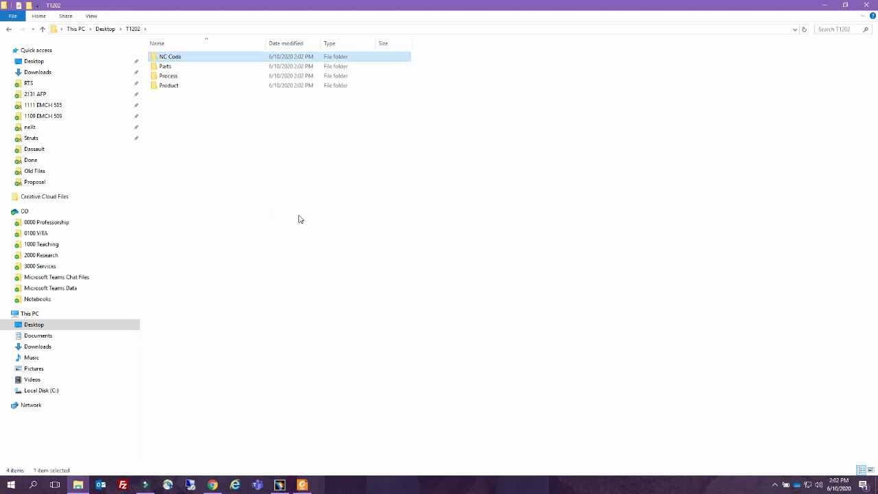
# Create a folder named Drafts in the T1202 folder.
pyautogui.rightClick(173, 129)
pyautogui.moveTo(206, 236)
pyautogui.click(300, 241)
pyautogui.write('Drafts')
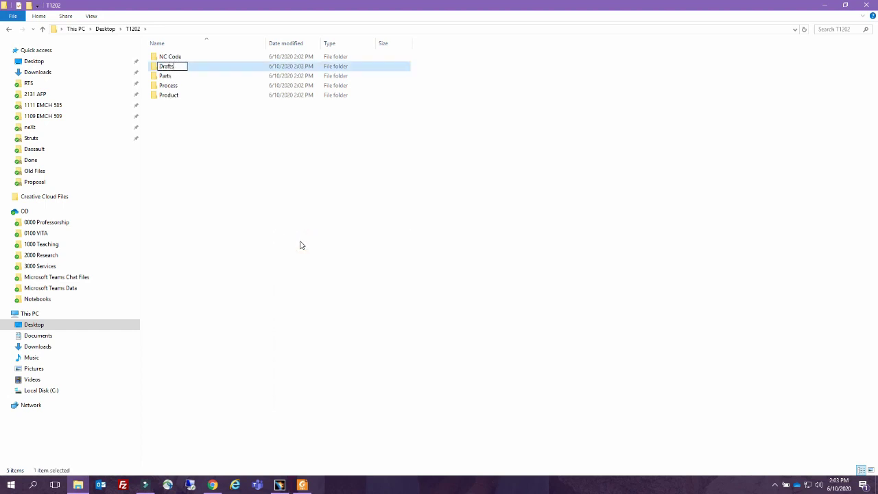
pyautogui.press('Return')
# Switch to Foxit Reader and close Untitled.pdf so that the T12 - Exercise 02 drawing is shown.
pyautogui.click(279, 485)
pyautogui.click(302, 484)
pyautogui.press('super+Up')
pyautogui.hotkey('ctrl', 'Tab')
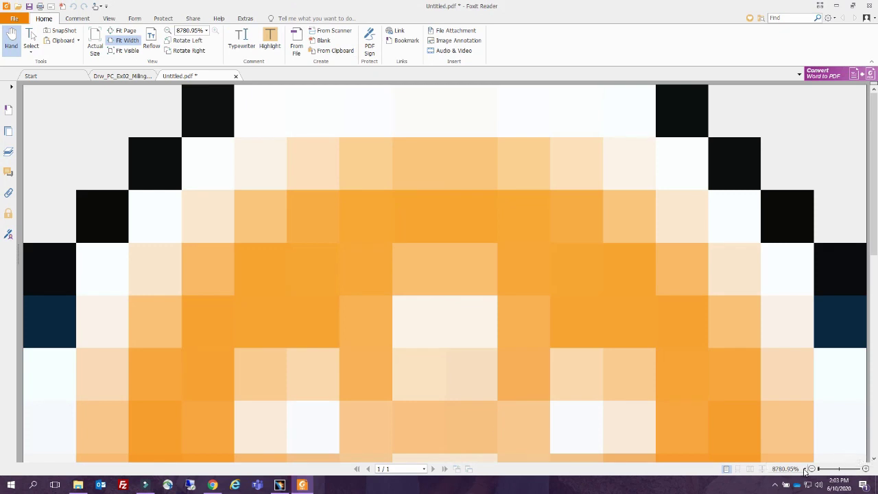
pyautogui.moveTo(838, 470); pyautogui.dragTo(840, 470)
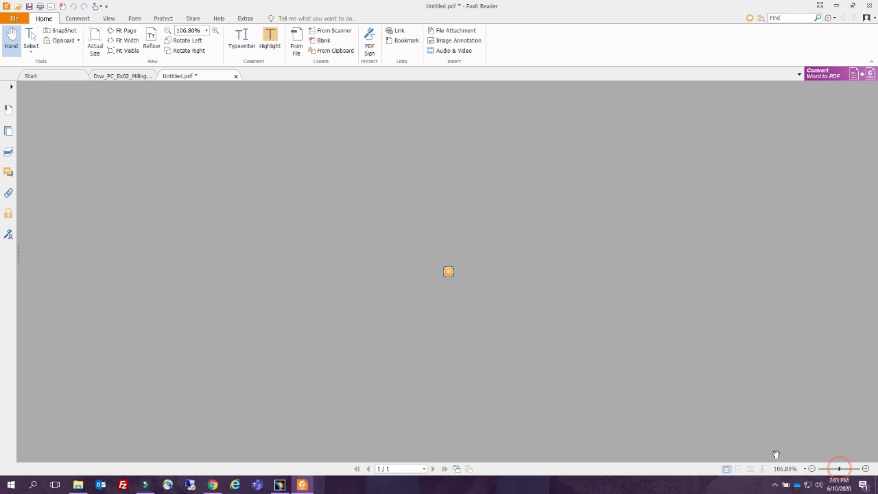
pyautogui.click(236, 76)
pyautogui.click(523, 263)
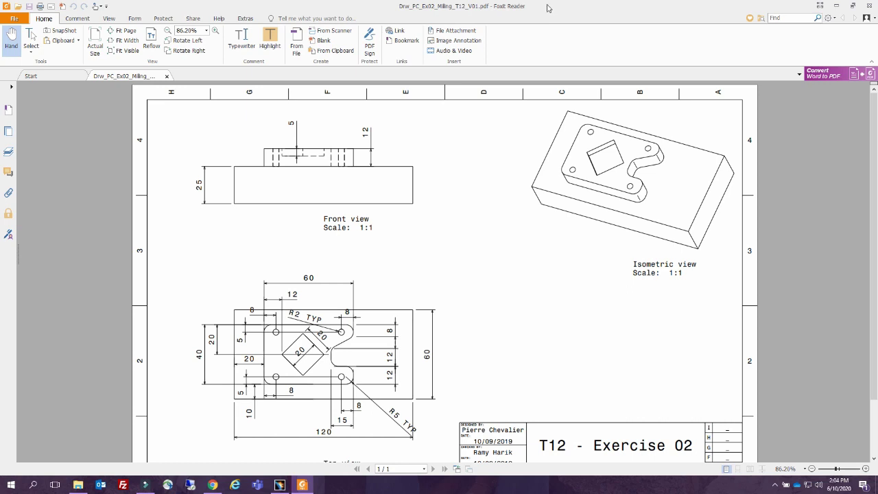
# Switch to CATIA V5 and create a new part named PrtRHBilletV01.
pyautogui.hotkey('alt', 'Tab')
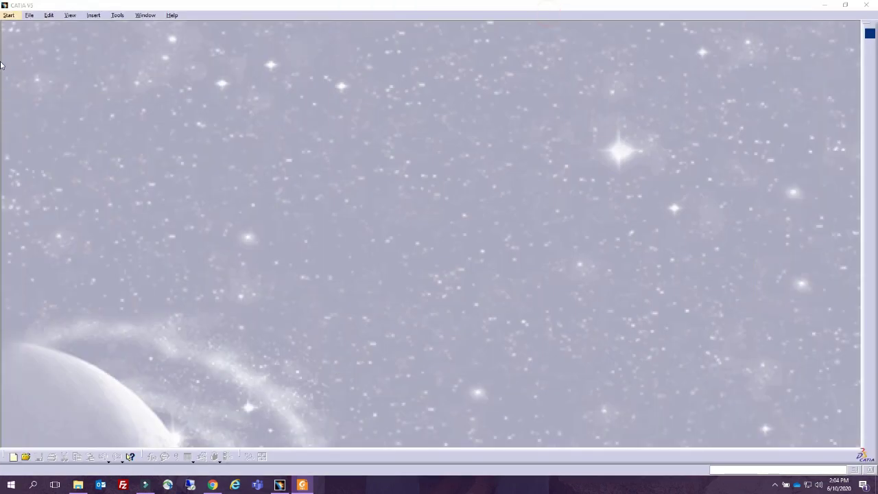
pyautogui.click(9, 15)
pyautogui.moveTo(31, 37)
pyautogui.click(171, 38)
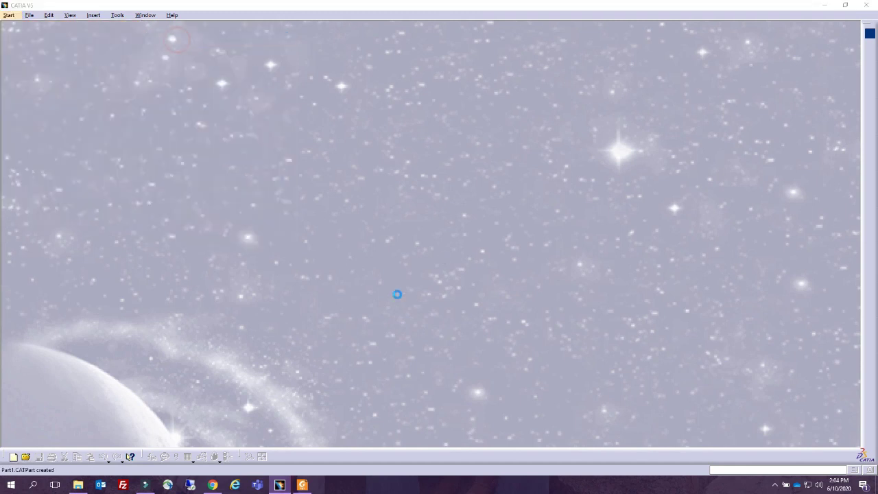
pyautogui.write('Prt')
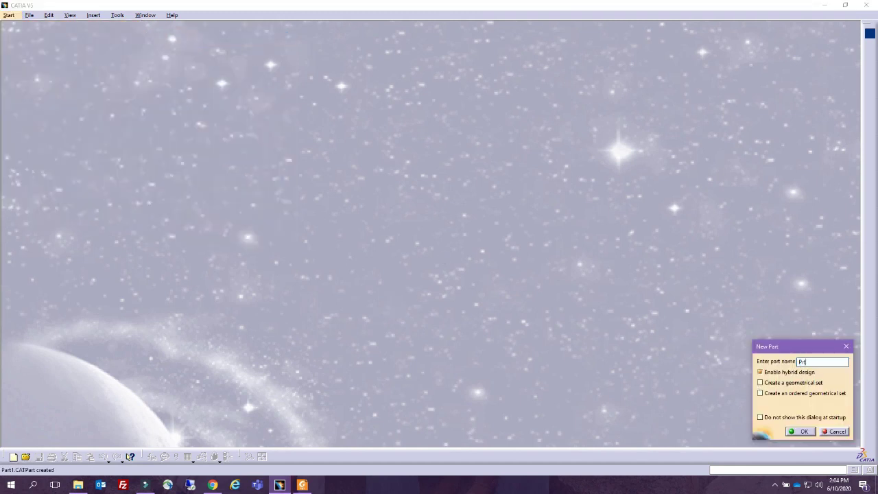
pyautogui.write('RHBilletV01')
pyautogui.click(760, 382)
pyautogui.press('Return')
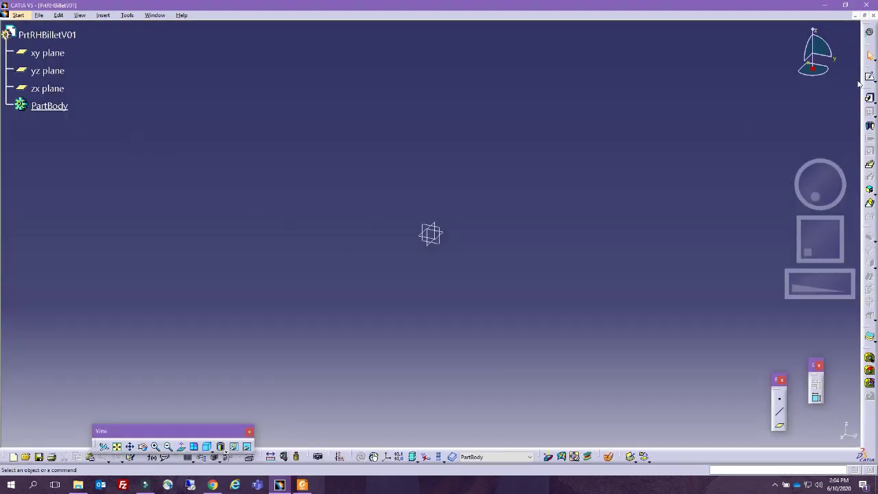
# Sketch a centered rectangle about 140 by 72 mm on the xy plane, centered at the origin.
pyautogui.click(870, 76)
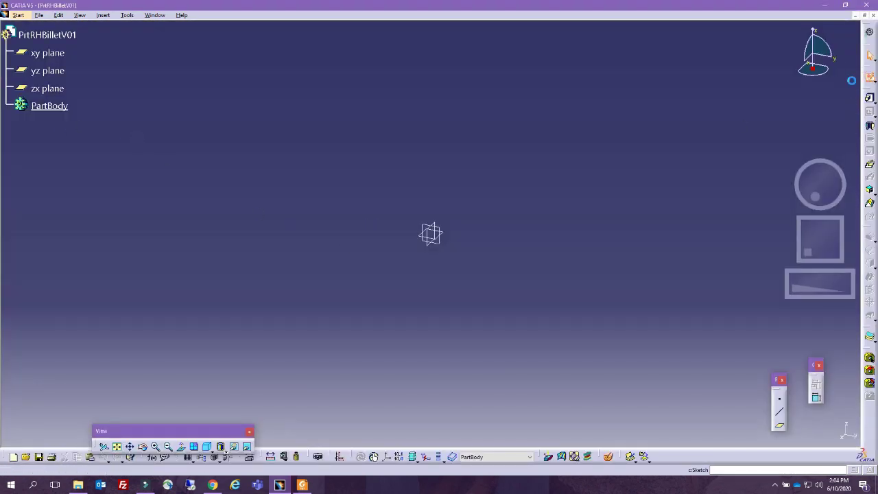
pyautogui.click(47, 53)
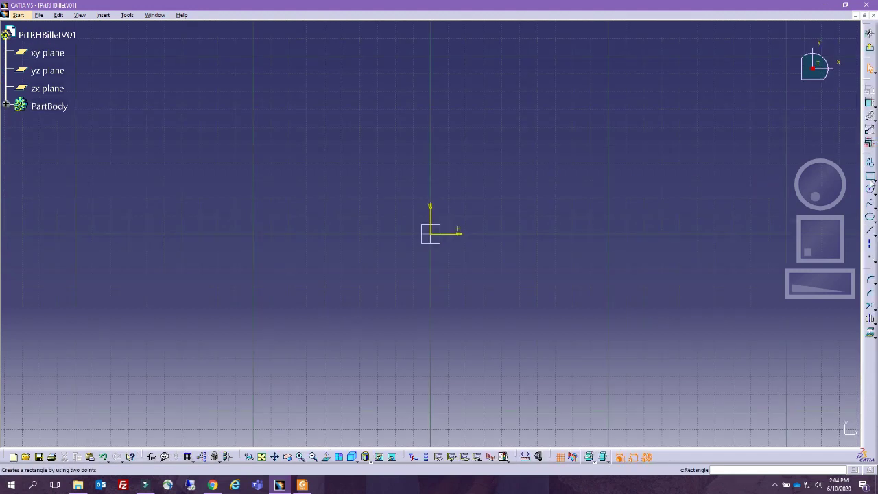
pyautogui.click(873, 179)
pyautogui.click(846, 183)
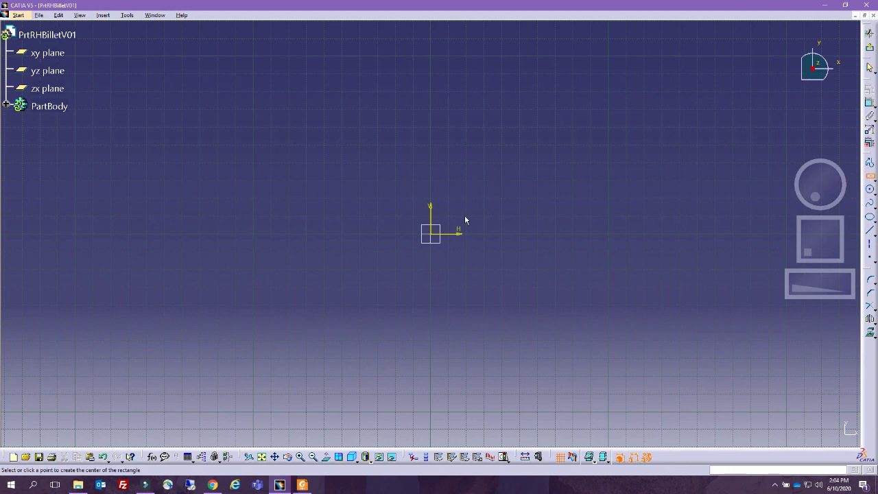
pyautogui.click(432, 234)
pyautogui.click(555, 299)
# Add dimension constraints for the rectangle's height and width.
pyautogui.click(870, 102)
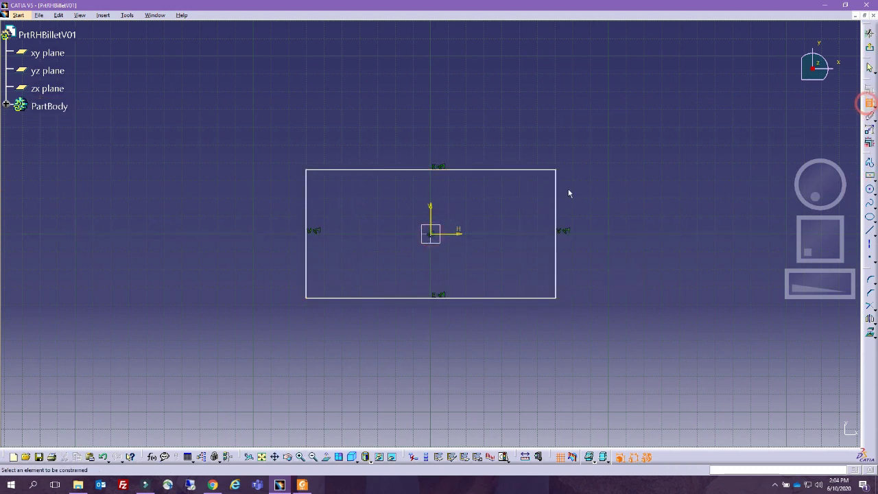
pyautogui.click(563, 206)
pyautogui.click(606, 192)
pyautogui.click(529, 169)
pyautogui.click(597, 148)
# Set the rectangle's height to 60 mm and its width to 120 mm, and exit the sketch.
pyautogui.doubleClick(634, 198)
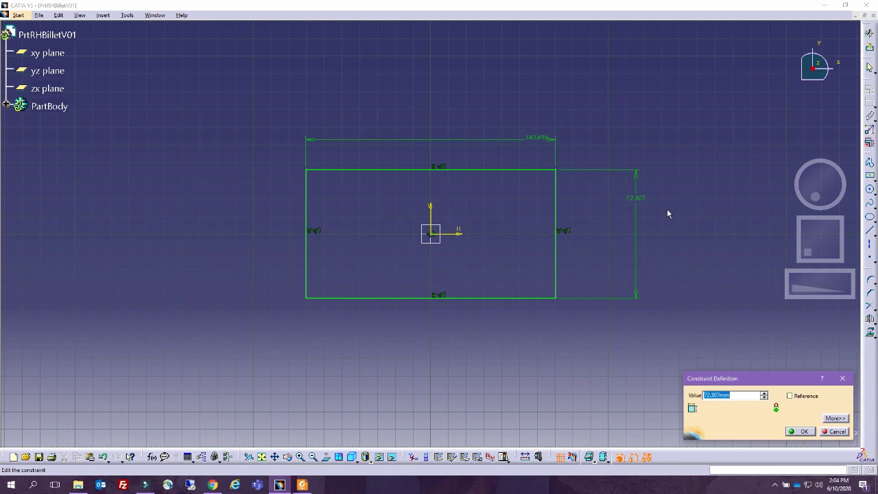
pyautogui.write('60')
pyautogui.press('Return')
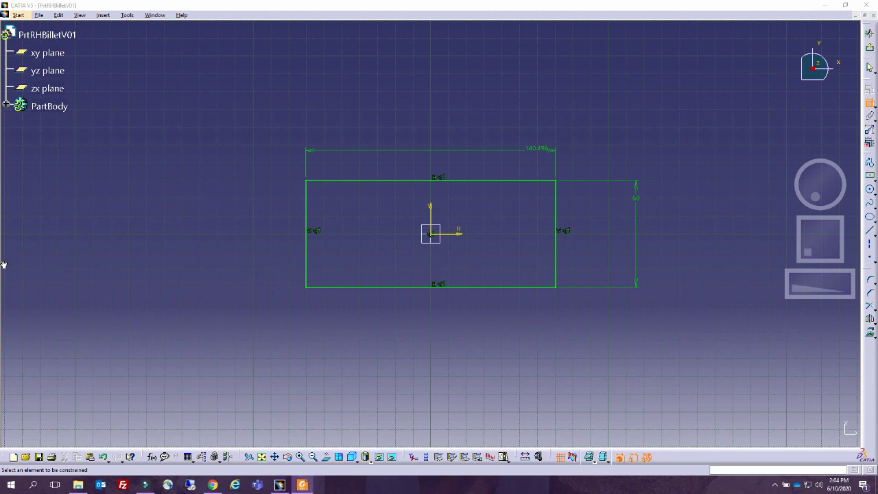
pyautogui.doubleClick(545, 146)
pyautogui.write('120')
pyautogui.press('Return')
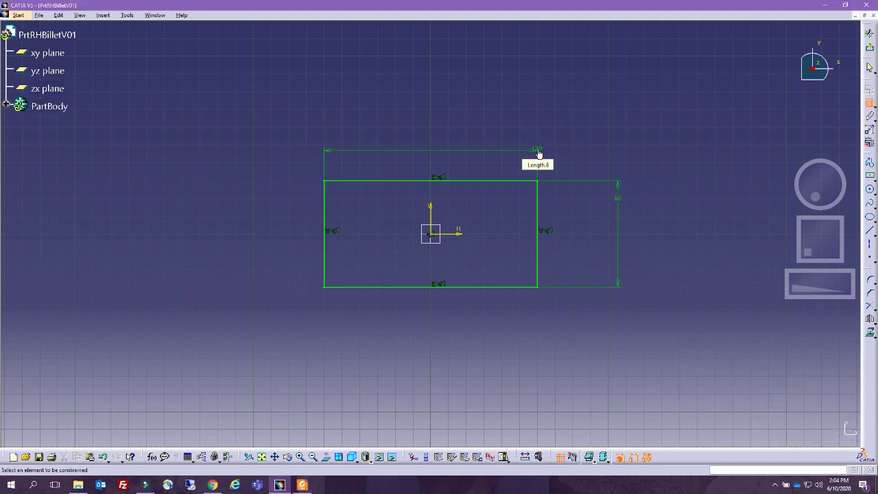
pyautogui.click(869, 48)
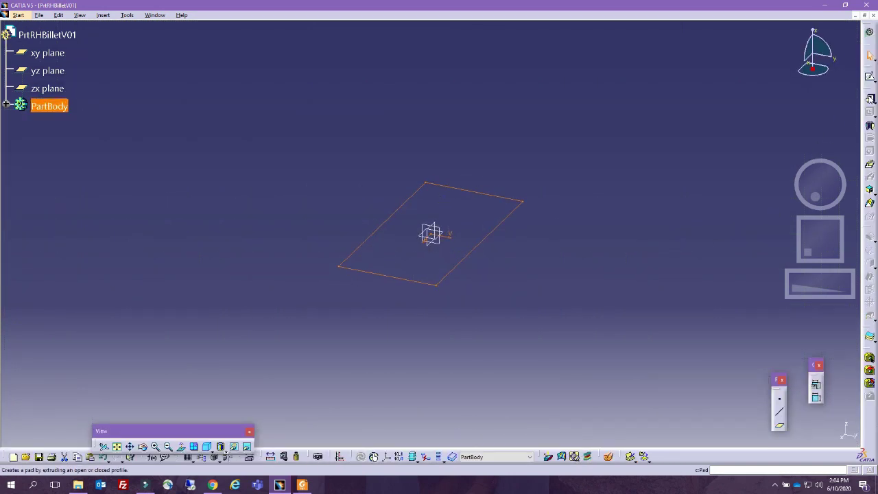
# Extrude the rectangle sketch into a pad with a length of 40 mm.
pyautogui.click(6, 105)
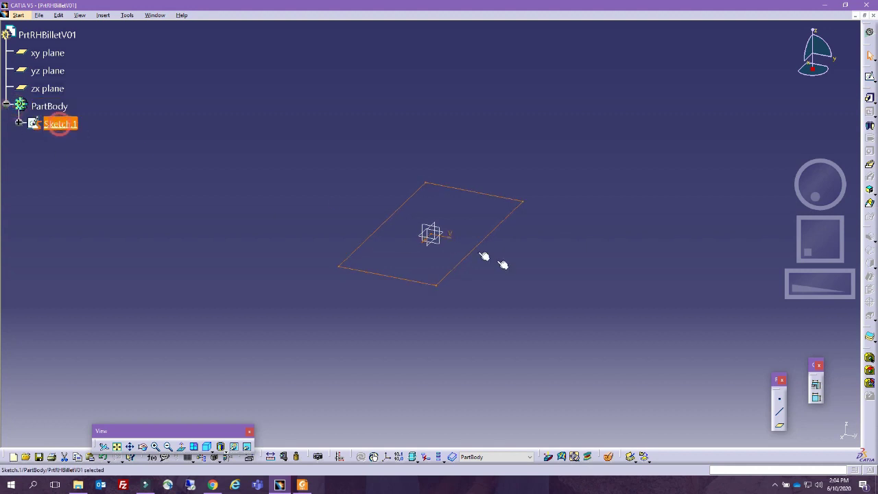
pyautogui.click(870, 97)
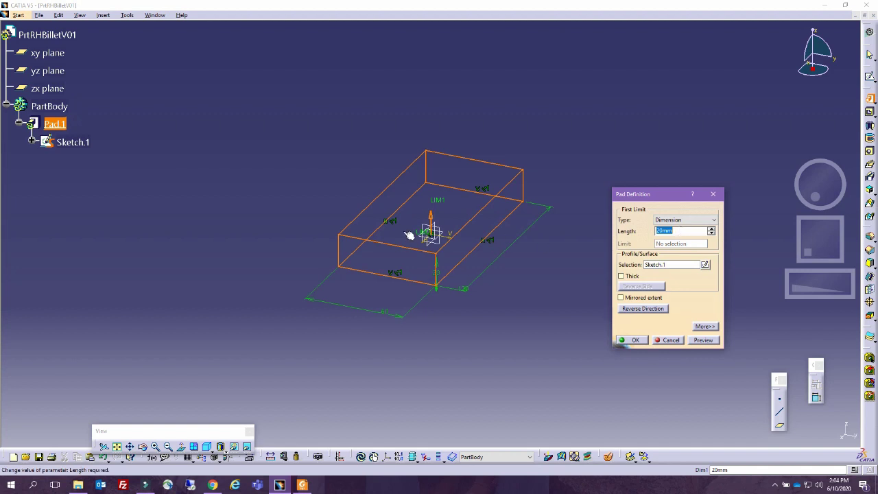
pyautogui.click(3, 189)
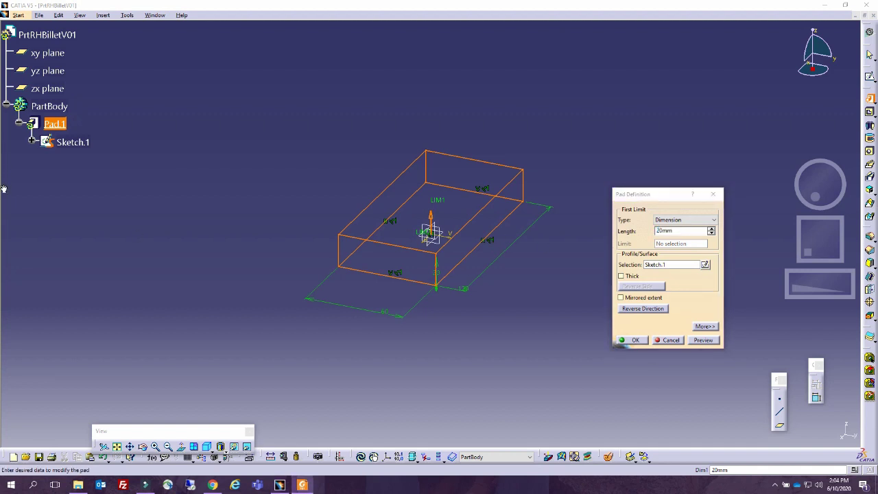
pyautogui.click(676, 232)
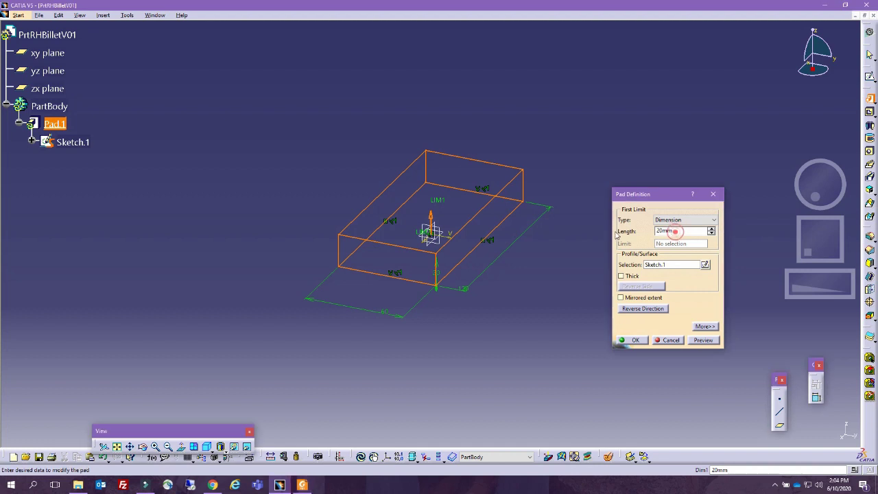
pyautogui.doubleClick(676, 231)
pyautogui.write('40')
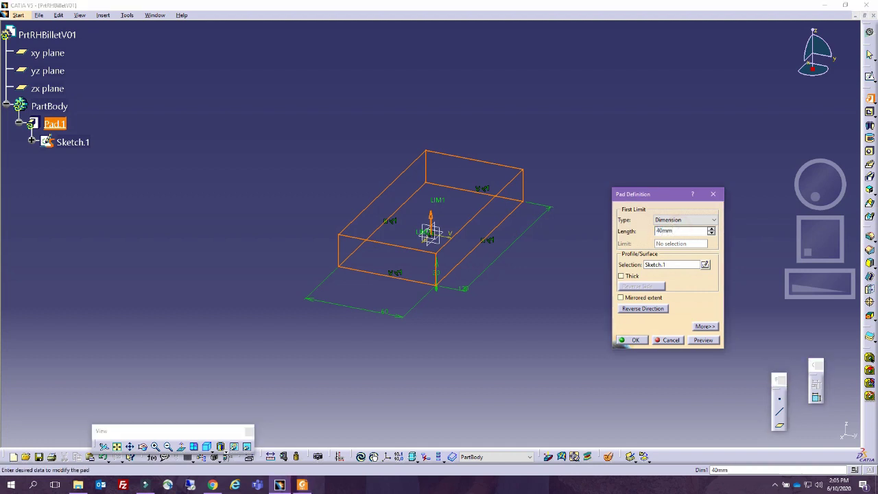
pyautogui.press('Return')
pyautogui.click(582, 280)
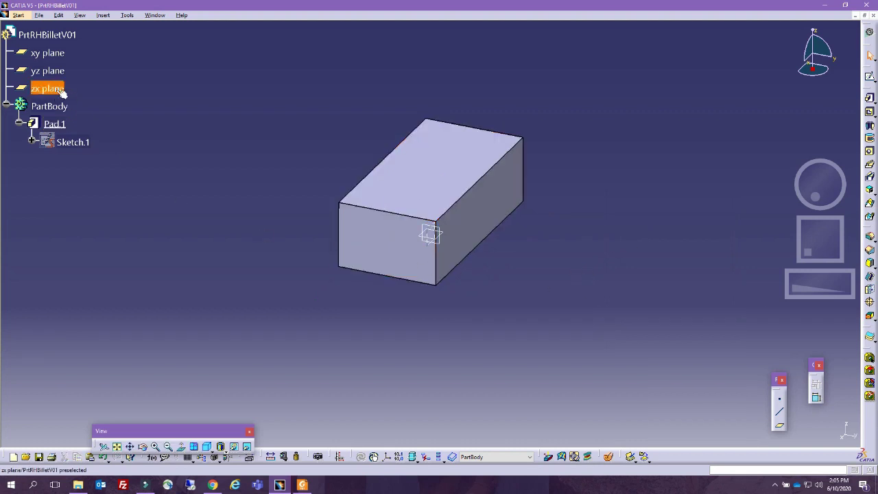
# Insert a geometrical set named Reference into the part.
pyautogui.click(104, 15)
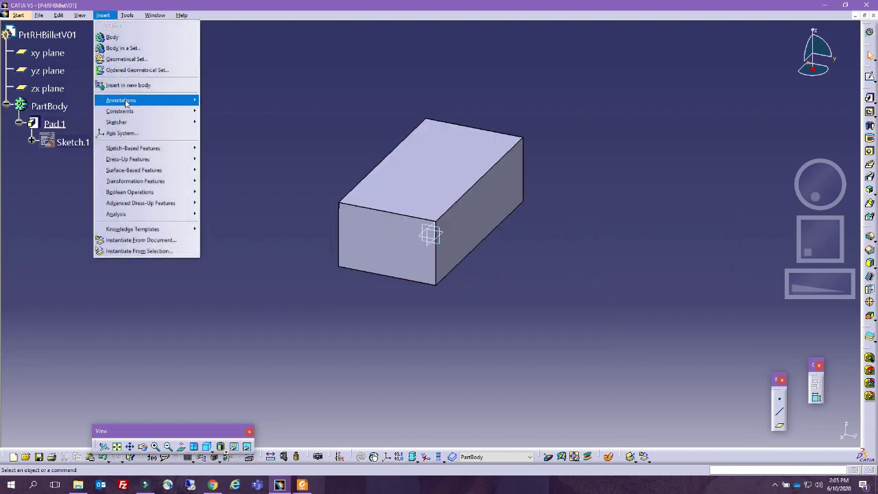
pyautogui.click(127, 59)
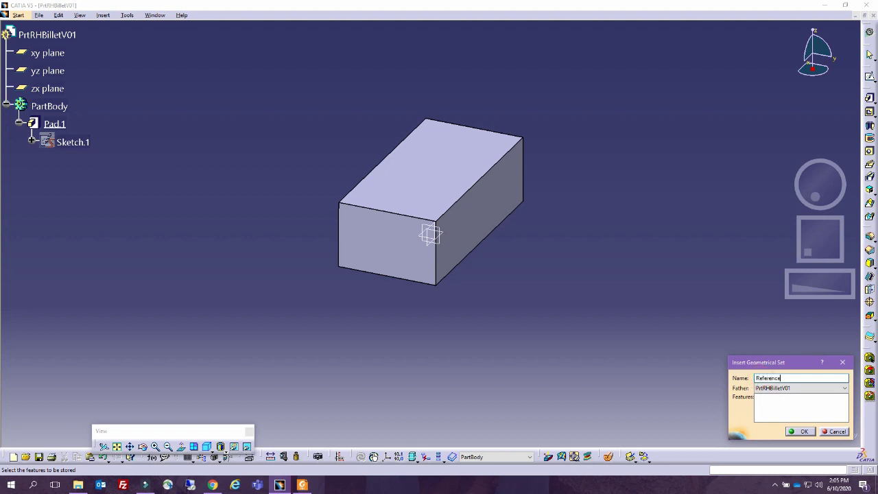
pyautogui.press('Return')
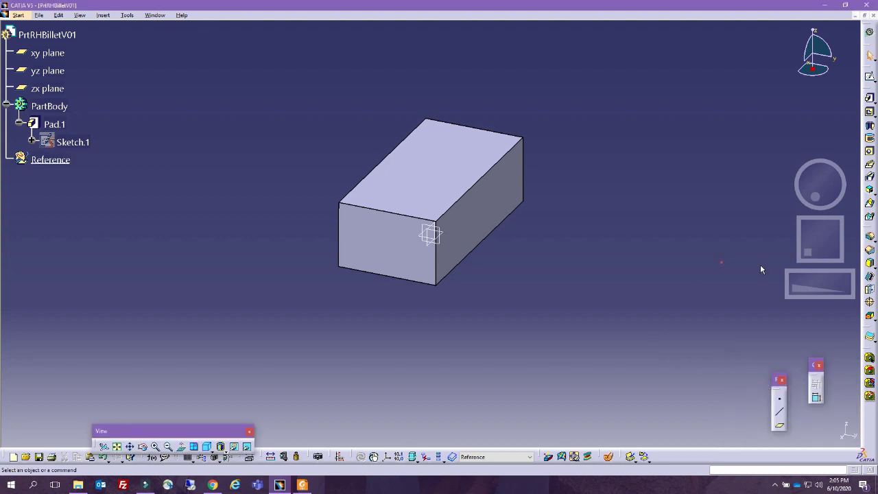
# Create a coordinate point at the origin with X, Y and Z of 0 mm in the Reference set.
pyautogui.click(780, 399)
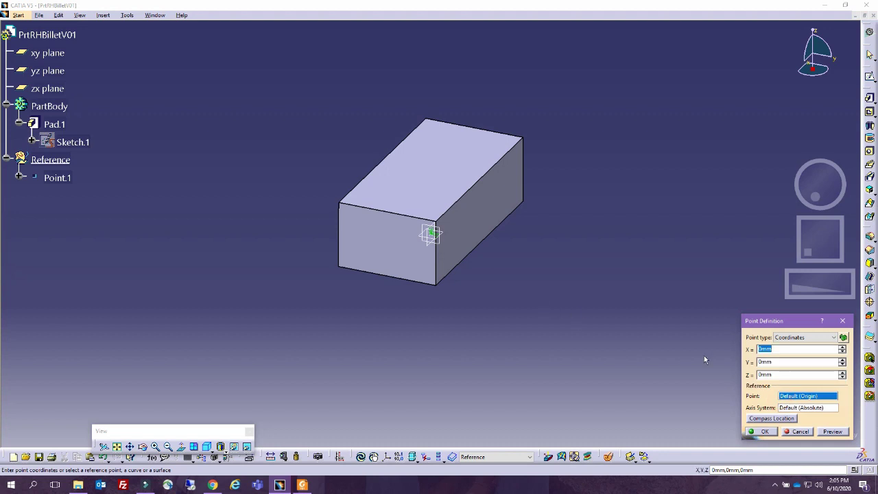
pyautogui.moveTo(468, 329); pyautogui.dragTo(381, 269, button='middle')
pyautogui.moveTo(444, 295); pyautogui.dragTo(422, 259, button='middle')
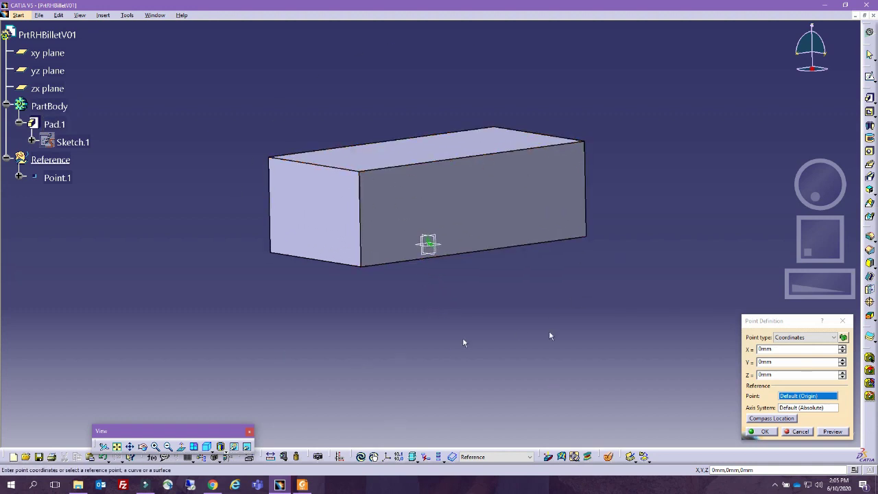
pyautogui.click(763, 432)
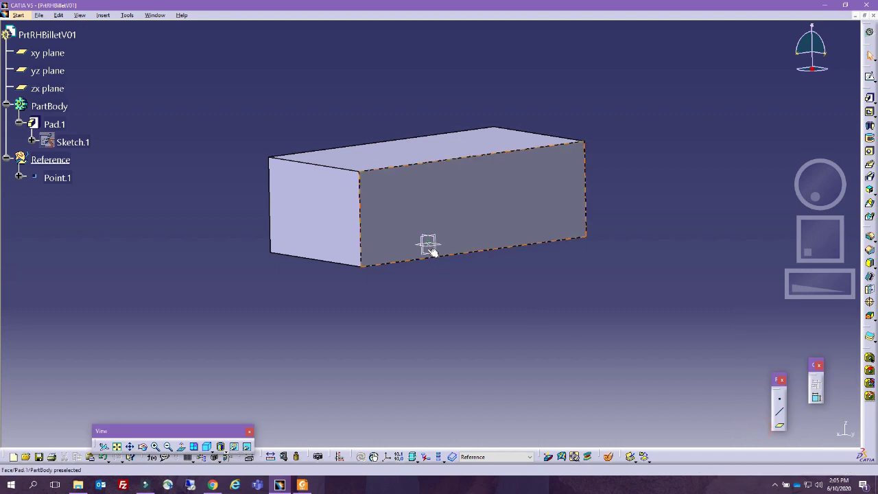
# Reverse the extrusion direction of the billet pad so the block extends below the xy plane.
pyautogui.doubleClick(54, 124)
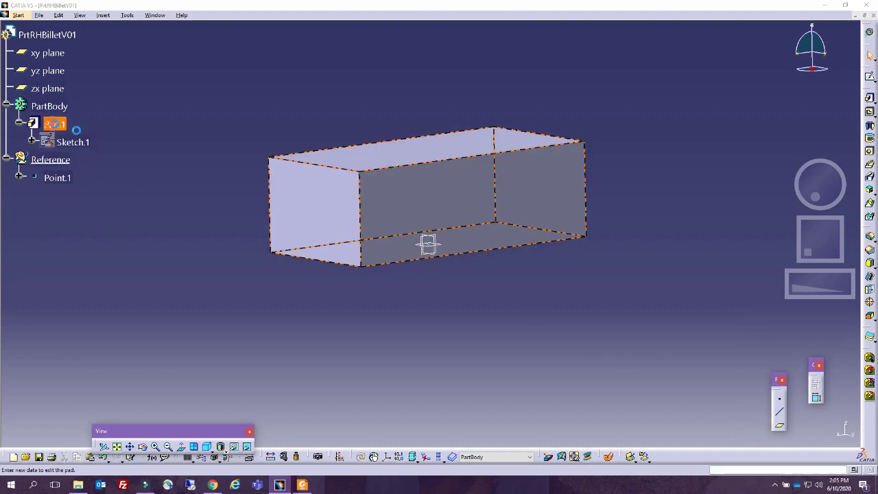
pyautogui.click(644, 309)
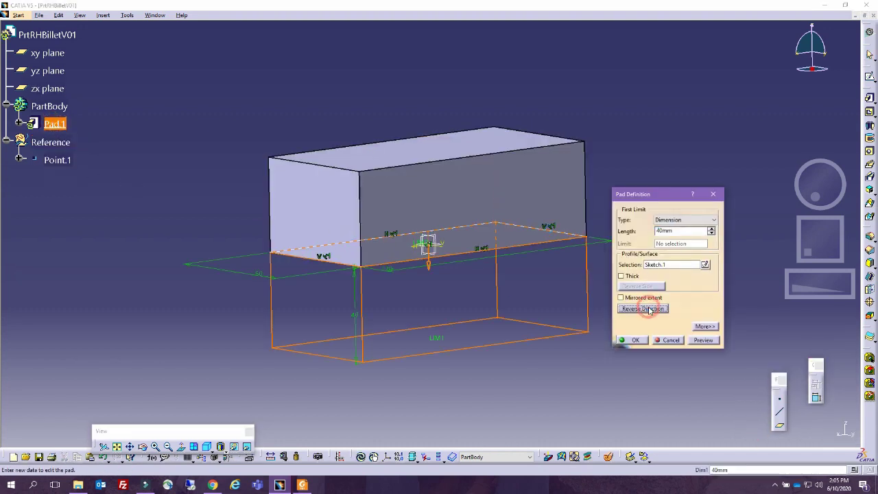
pyautogui.click(634, 340)
pyautogui.click(590, 363)
pyautogui.moveTo(354, 122); pyautogui.dragTo(392, 181, button='middle')
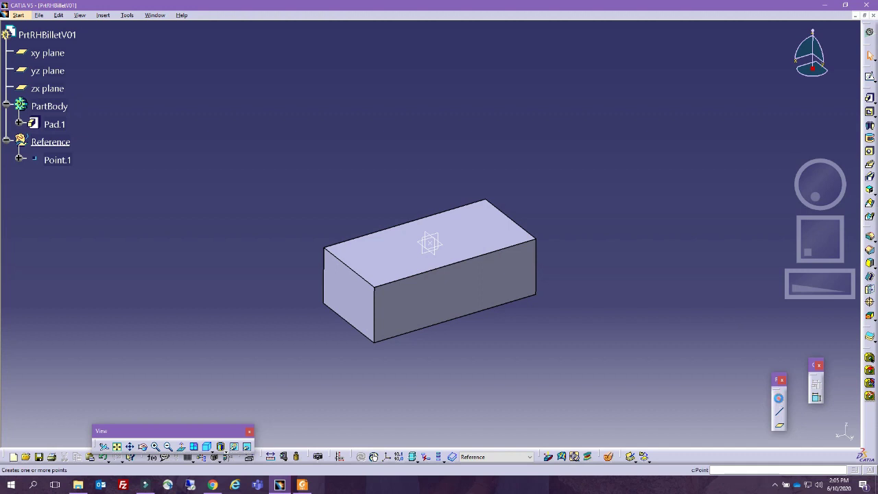
# Create a coordinate point in the Reference set with X and Y of 0 mm and Z of 50 mm.
pyautogui.click(779, 398)
pyautogui.doubleClick(775, 375)
pyautogui.write('50')
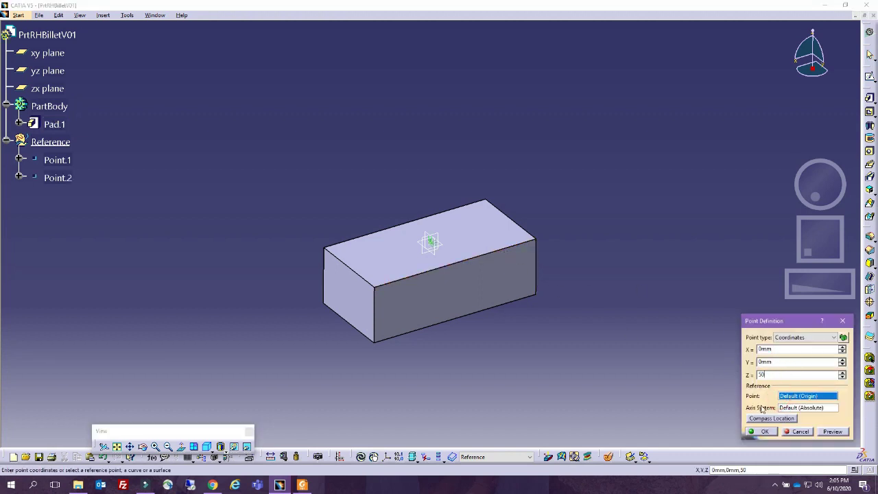
pyautogui.click(763, 432)
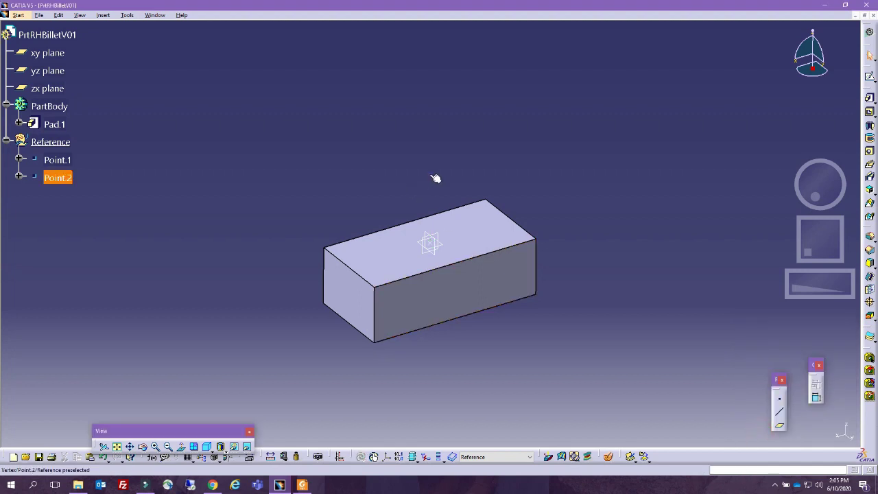
# Rename the point above the billet, Point.2, as Tool Retract.
pyautogui.click(57, 178)
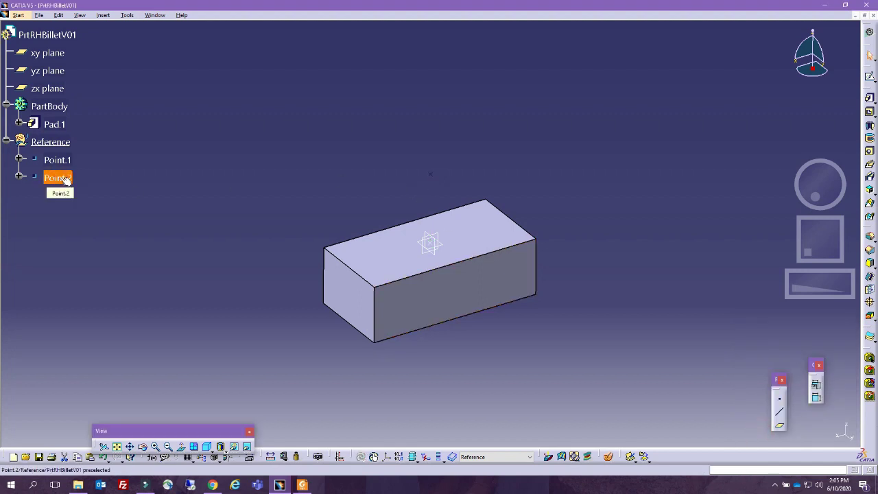
pyautogui.hotkey('alt', 'Return')
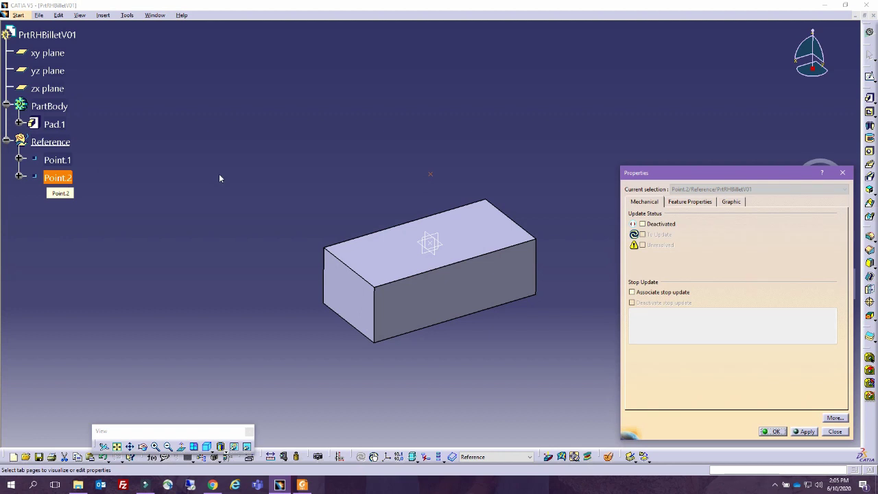
pyautogui.click(689, 201)
pyautogui.write('T')
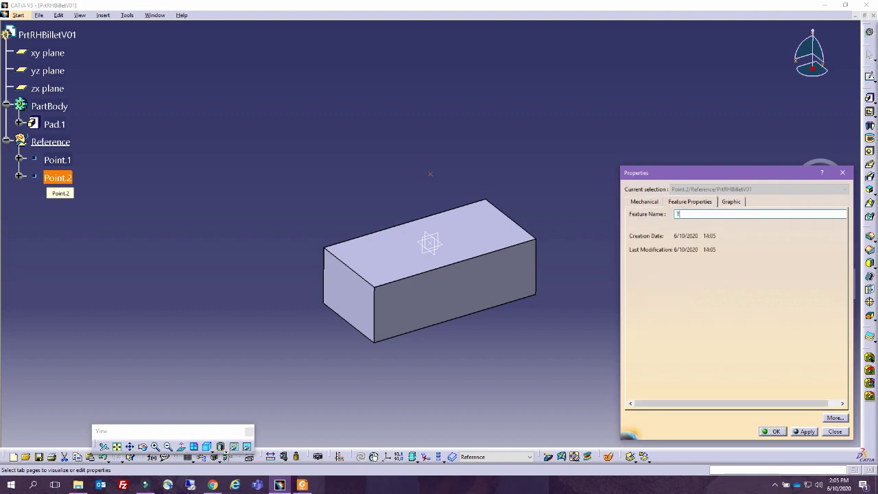
pyautogui.write('ool Retract')
pyautogui.press('Return')
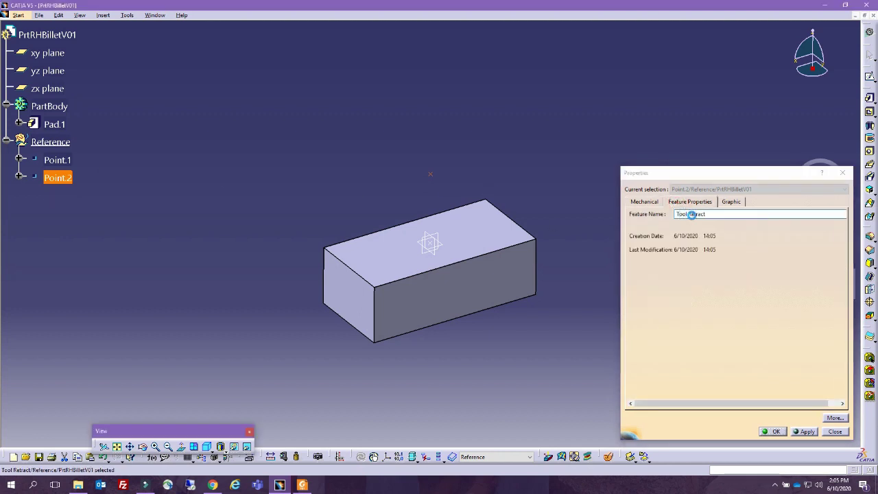
# Rename the origin point, Point.1, as Programming Reference.
pyautogui.click(57, 160)
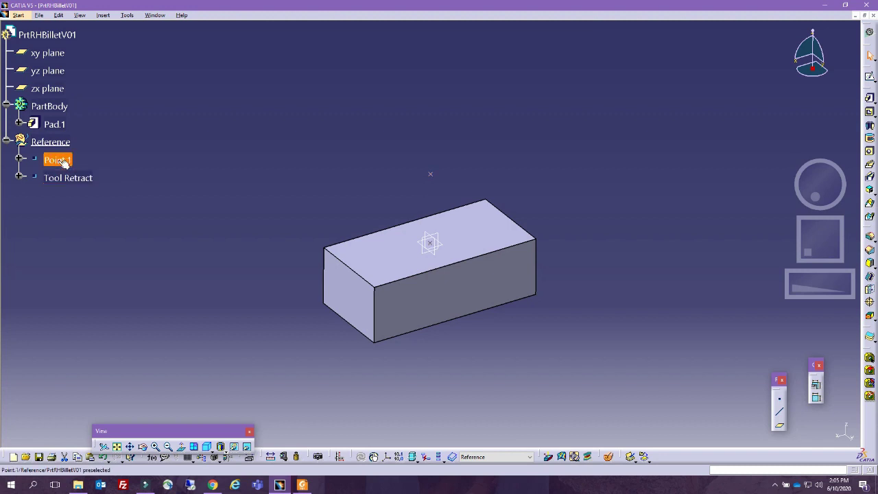
pyautogui.hotkey('alt', 'Return')
pyautogui.write('Program')
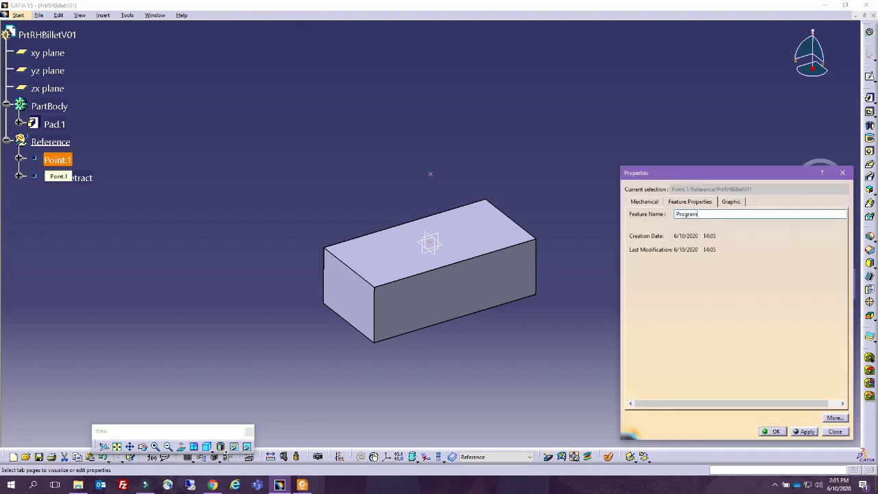
pyautogui.write('ming Reference')
pyautogui.press('Return')
pyautogui.click(268, 256)
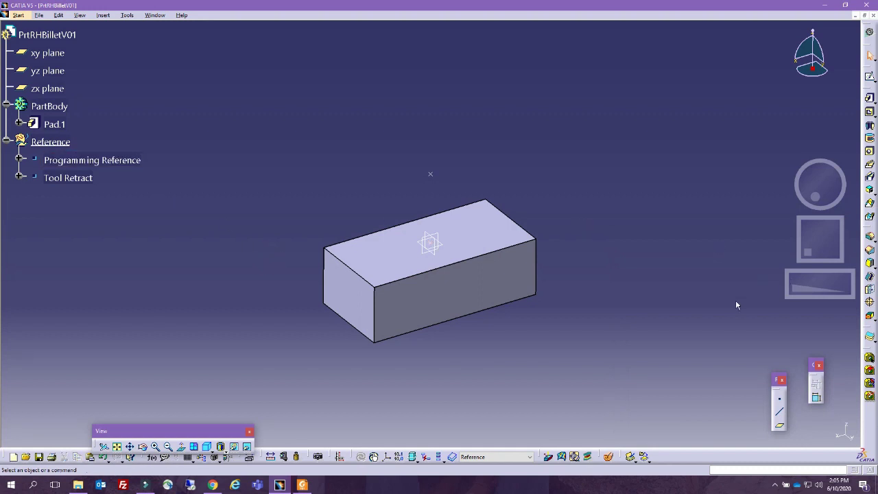
# Create a third coordinate point in the Reference set, away from the billet, with X and Y of 300 mm.
pyautogui.click(783, 398)
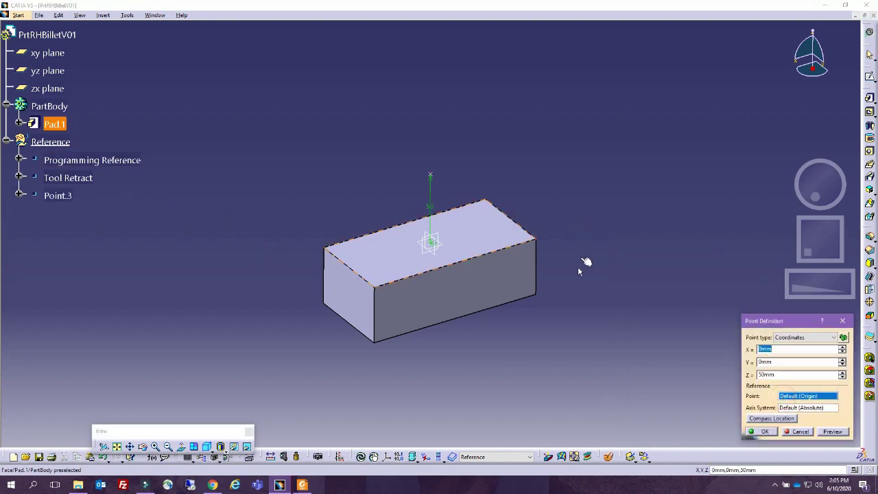
pyautogui.write('20')
pyautogui.press('Tab')
pyautogui.write('20')
pyautogui.click(776, 374)
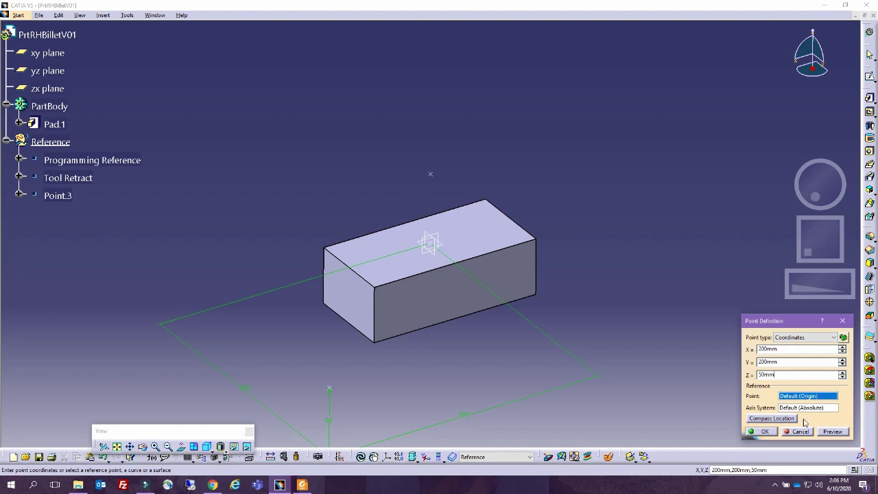
pyautogui.click(759, 349)
pyautogui.write('3')
pyautogui.click(759, 361)
pyautogui.press('Delete')
pyautogui.write('3')
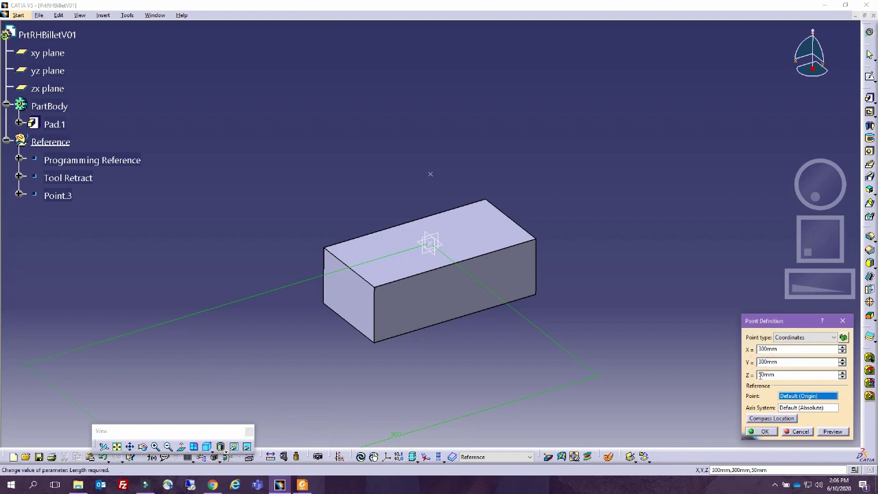
pyautogui.click(760, 374)
pyautogui.click(762, 432)
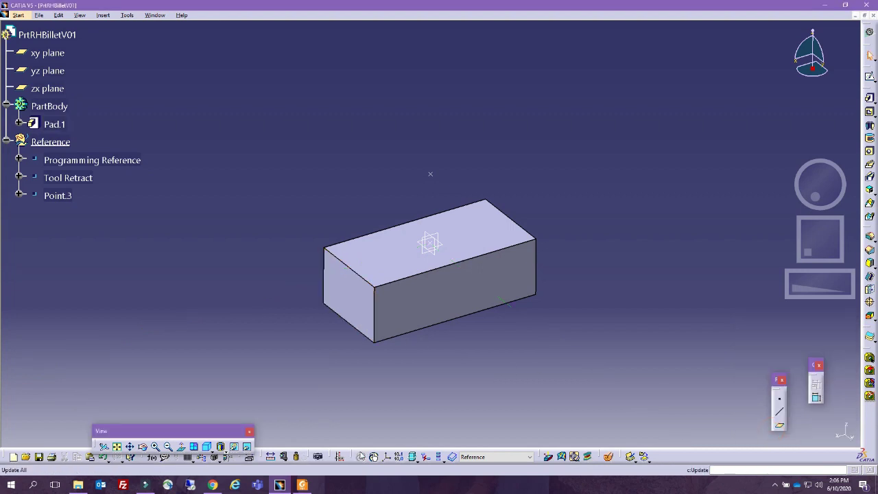
pyautogui.click(121, 448)
pyautogui.moveTo(316, 413); pyautogui.dragTo(443, 185, button='middle')
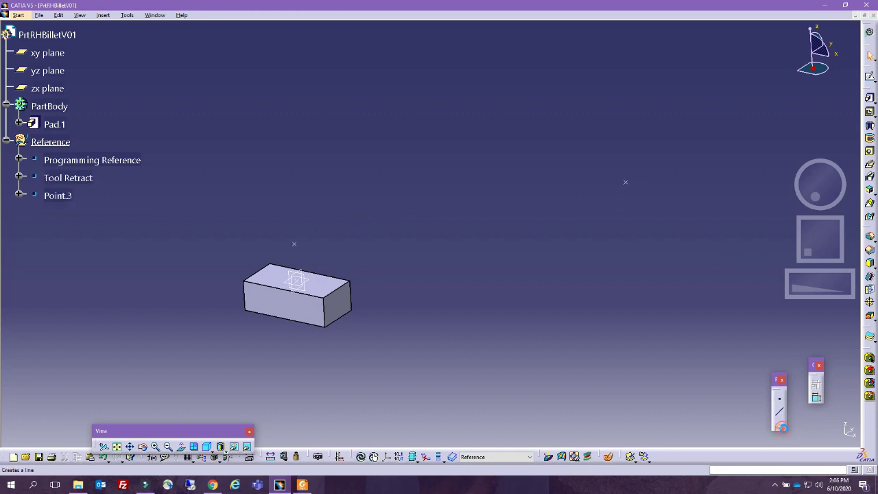
# Create a reference plane offset 50 mm from the xy plane.
pyautogui.click(781, 427)
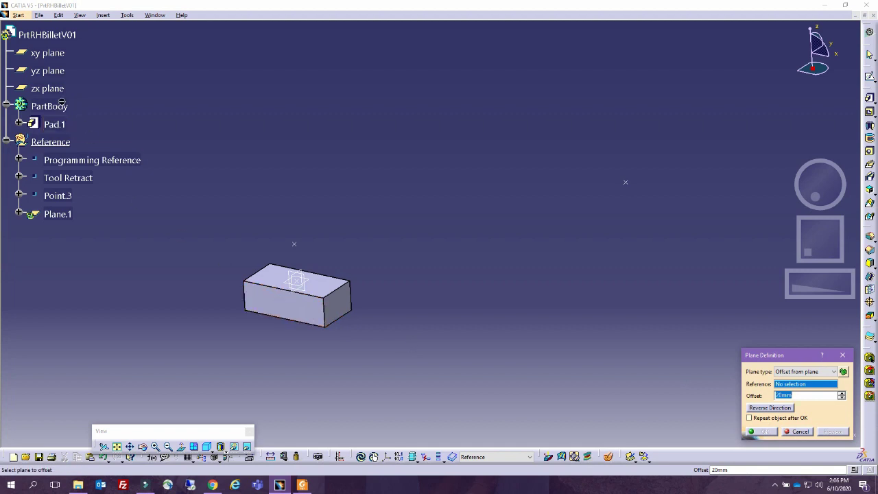
pyautogui.click(50, 53)
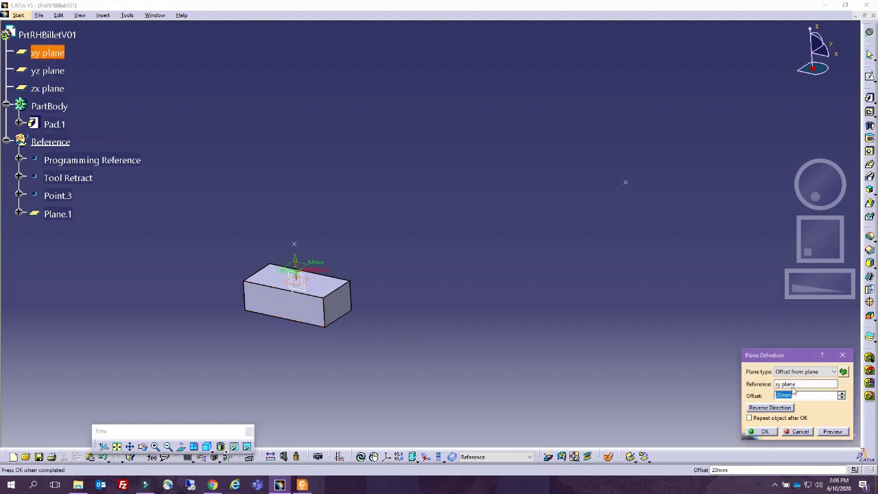
pyautogui.write('50')
pyautogui.press('Return')
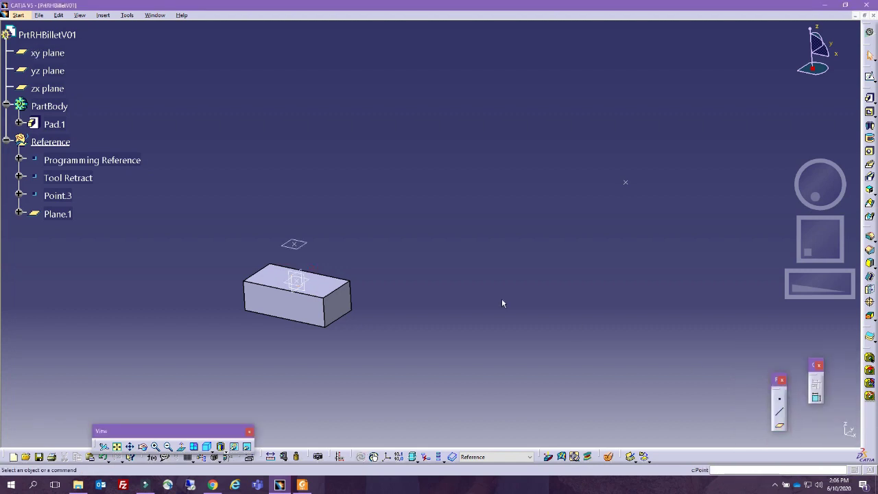
# Rename the new offset plane as Safety Plane.
pyautogui.click(58, 214)
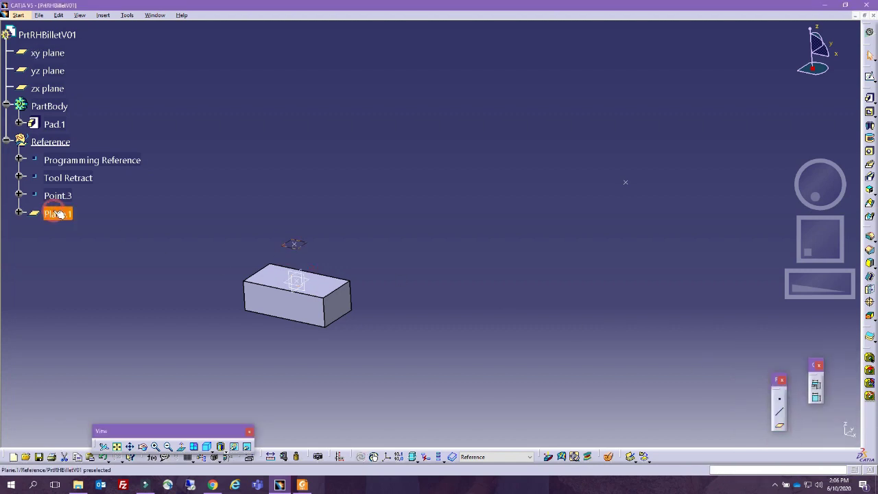
pyautogui.hotkey('alt', 'Return')
pyautogui.write('Saf')
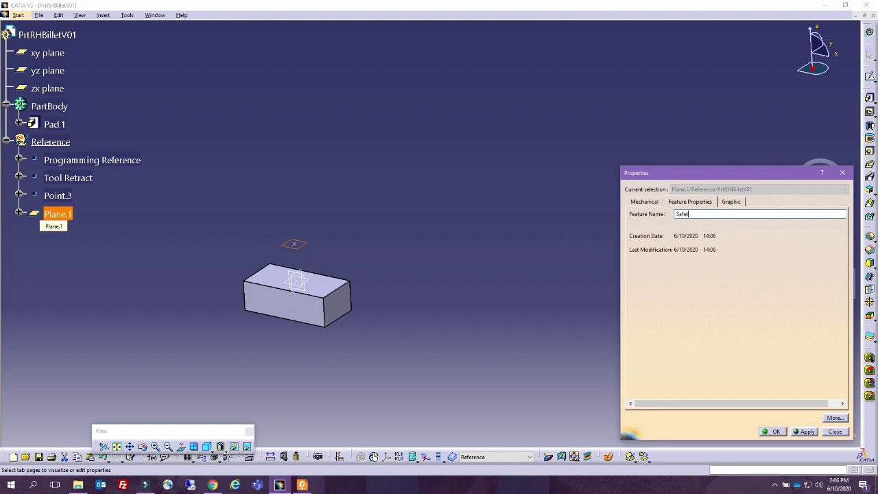
pyautogui.write('ety Plane')
pyautogui.press('Return')
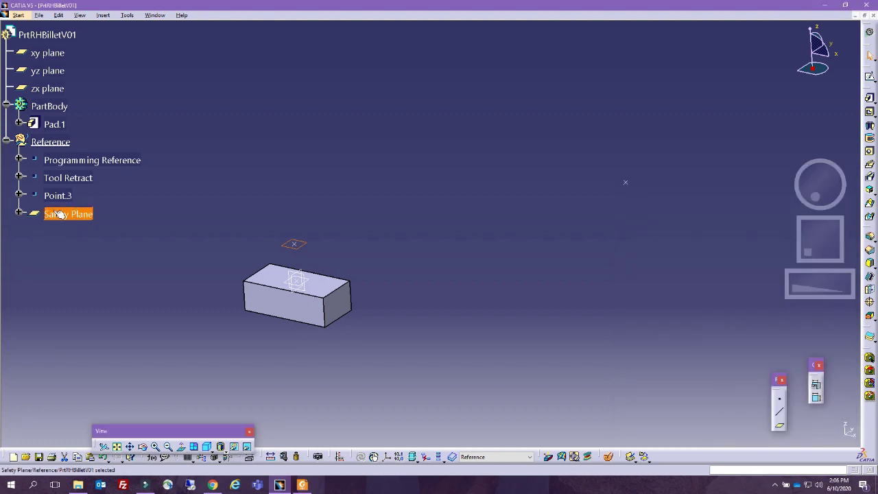
# Rename the distant point, Point.3, as Machine Origin.
pyautogui.click(58, 196)
pyautogui.hotkey('alt', 'Return')
pyautogui.write('Machine Origin')
pyautogui.press('Return')
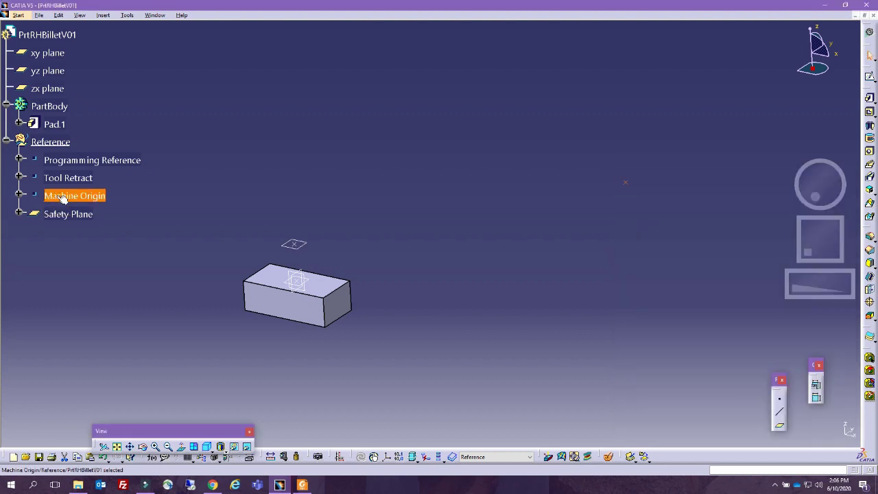
pyautogui.click(88, 263)
pyautogui.click(100, 162)
pyautogui.keyDown('ctrl'); pyautogui.click(75, 195); pyautogui.keyUp('ctrl')
pyautogui.click(142, 190)
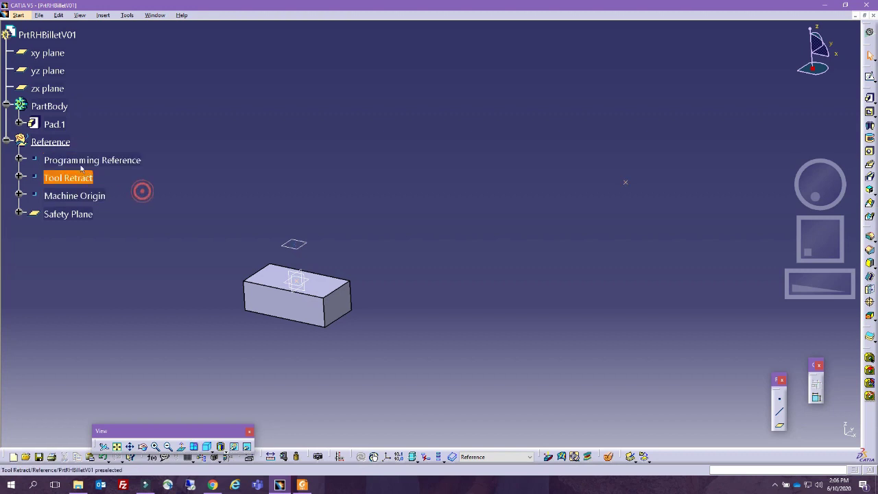
# Give the Programming Reference point a green colour and a filled point symbol.
pyautogui.rightClick(82, 160)
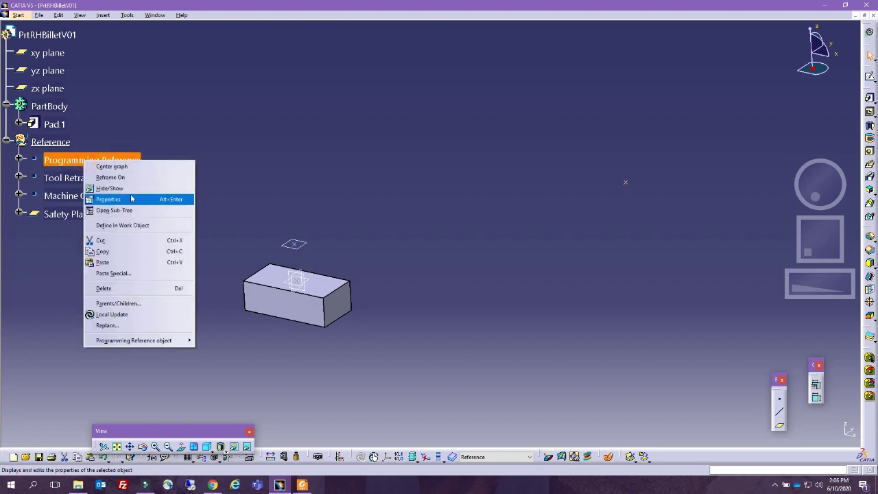
pyautogui.click(108, 199)
pyautogui.click(731, 201)
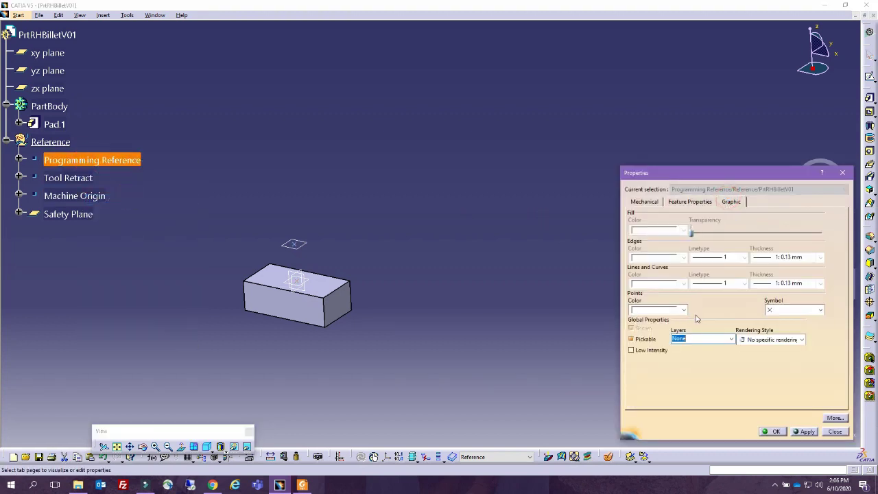
pyautogui.click(682, 311)
pyautogui.click(673, 413)
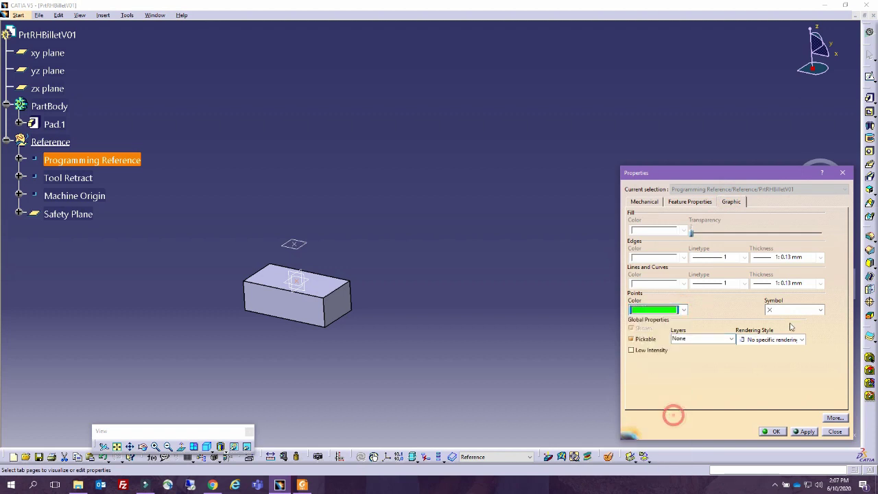
pyautogui.click(803, 313)
pyautogui.click(779, 363)
pyautogui.click(773, 431)
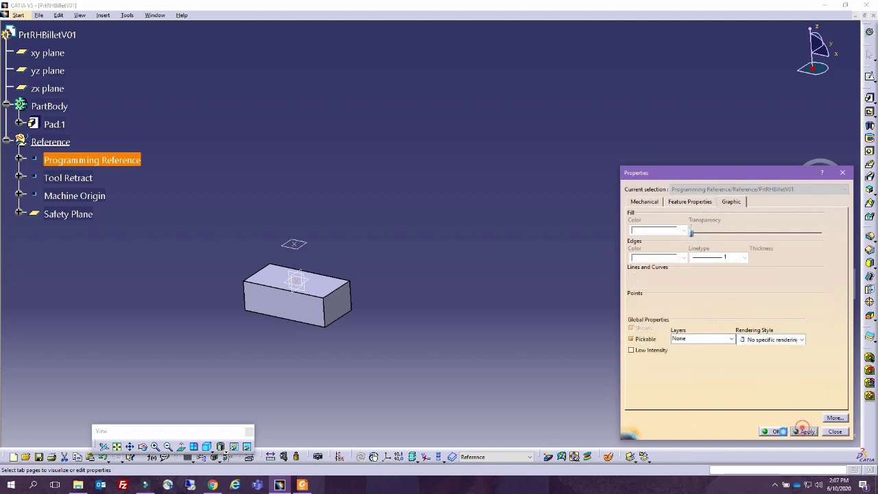
pyautogui.click(576, 388)
# Set the line colour of the Safety Plane to yellow.
pyautogui.rightClick(68, 215)
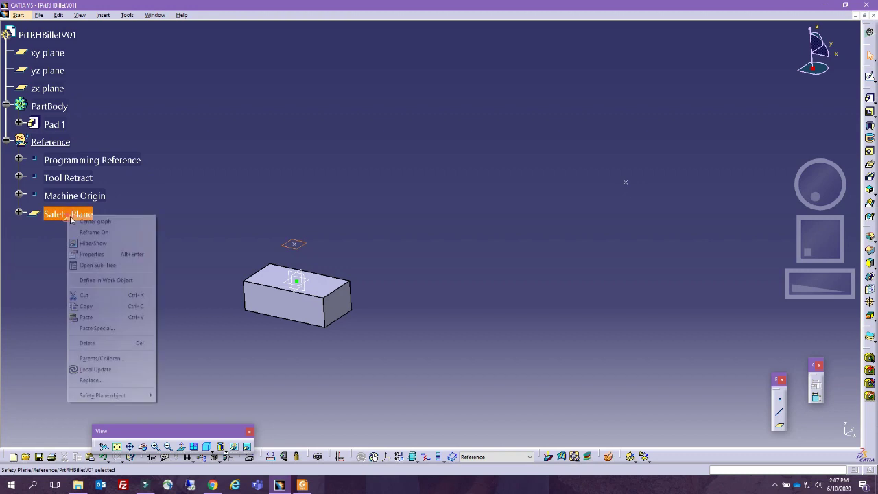
pyautogui.click(114, 254)
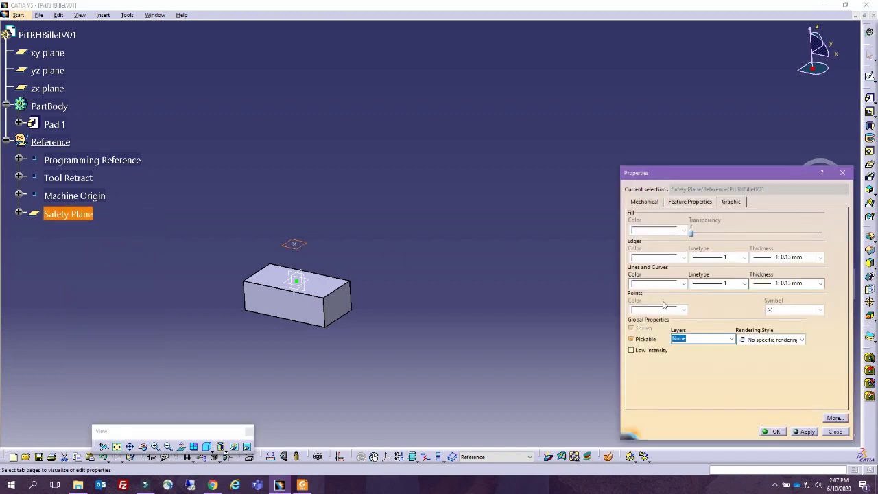
pyautogui.click(662, 284)
pyautogui.click(662, 314)
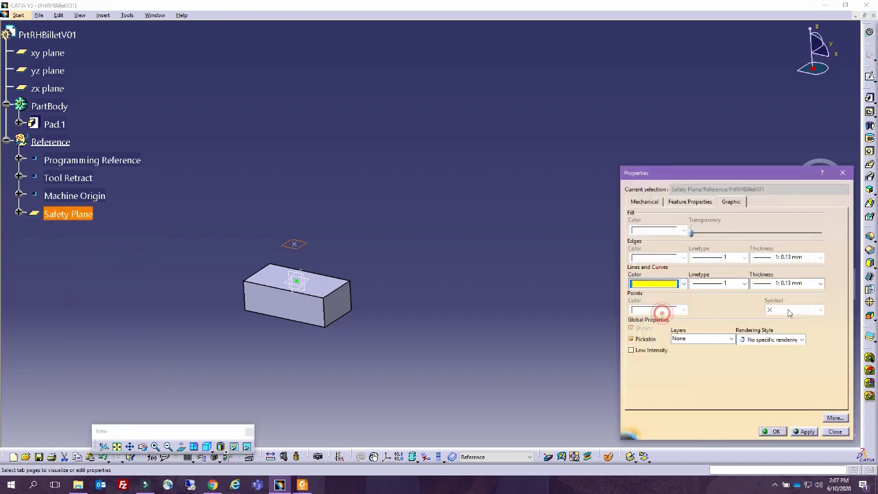
pyautogui.click(804, 431)
pyautogui.click(773, 432)
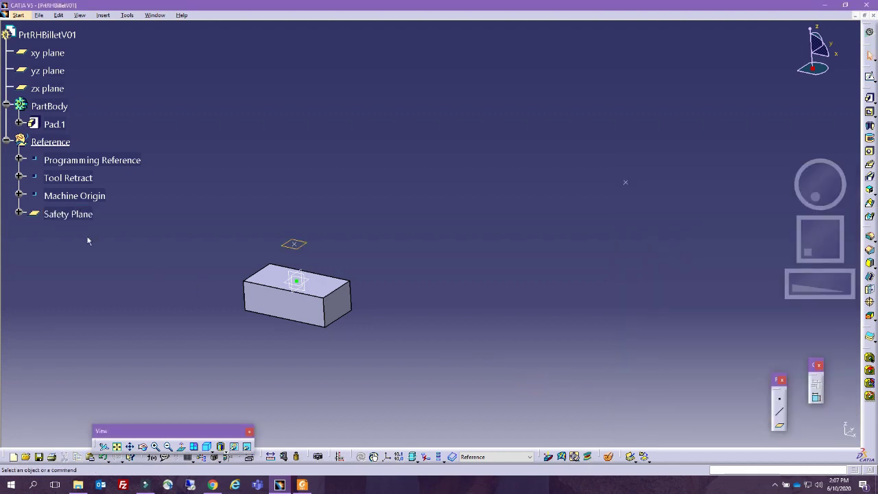
# Give the Tool Retract point a yellow colour and a filled square point symbol.
pyautogui.rightClick(66, 179)
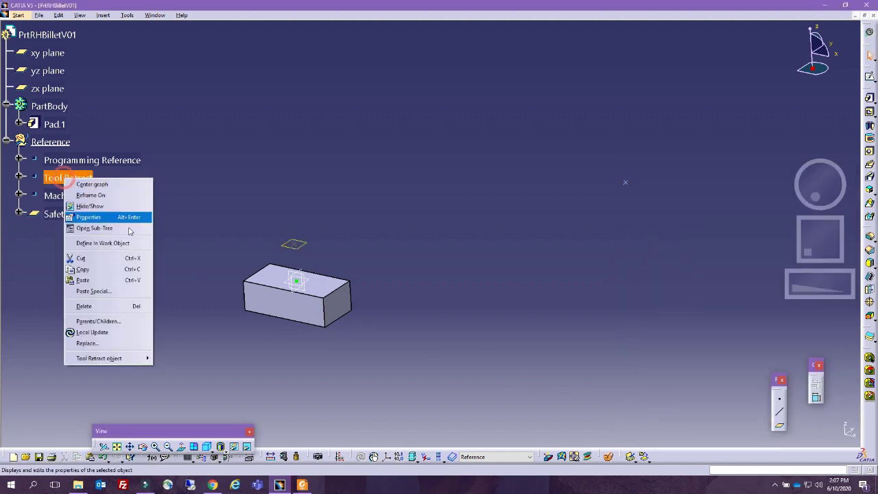
pyautogui.click(90, 218)
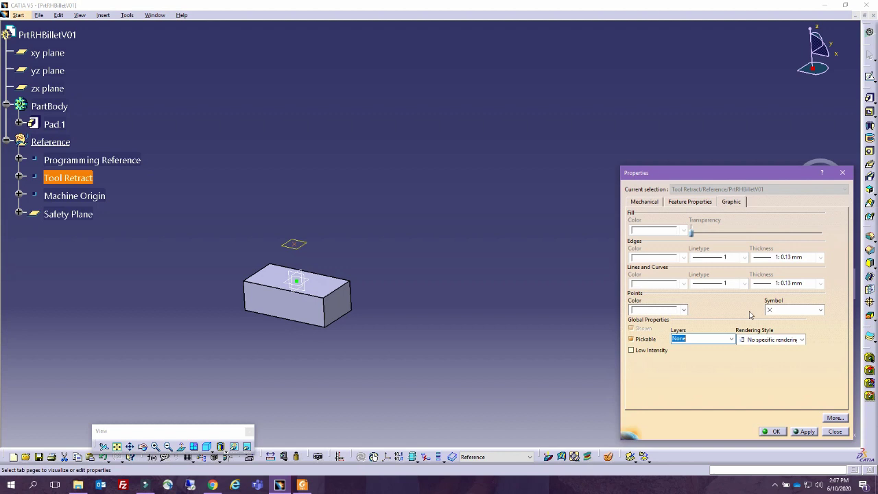
pyautogui.click(785, 310)
pyautogui.click(778, 359)
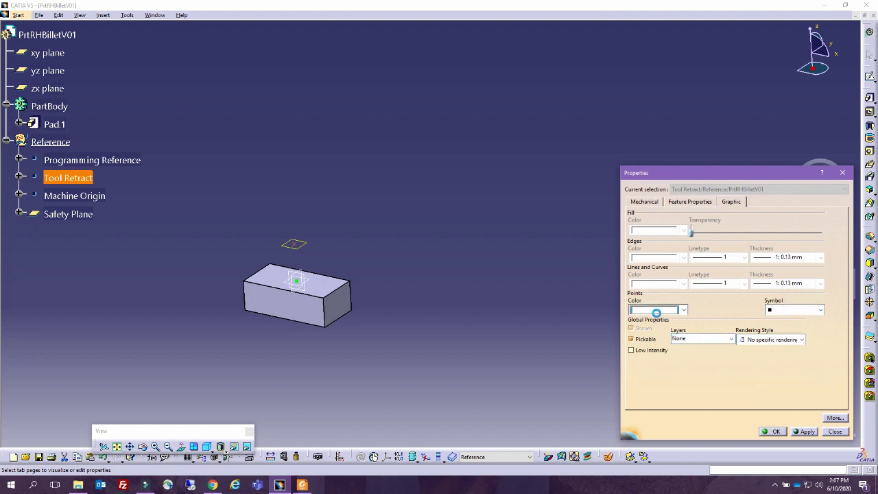
pyautogui.click(656, 310)
pyautogui.click(658, 346)
pyautogui.click(804, 431)
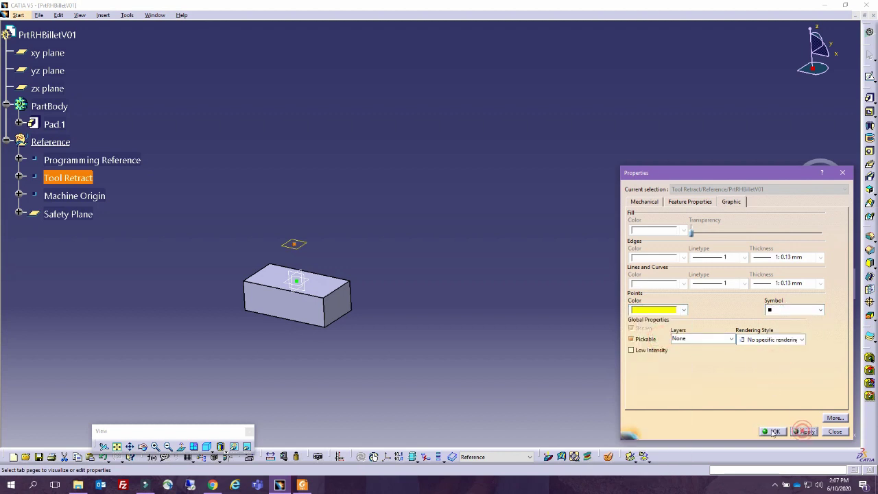
pyautogui.click(773, 432)
# Give the Machine Origin point a red colour and a circular point symbol.
pyautogui.rightClick(78, 197)
pyautogui.click(103, 232)
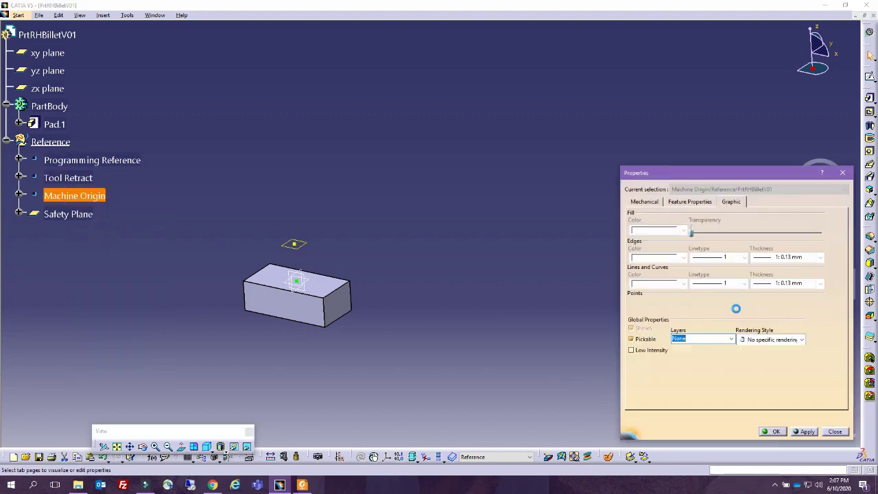
pyautogui.click(657, 310)
pyautogui.click(655, 354)
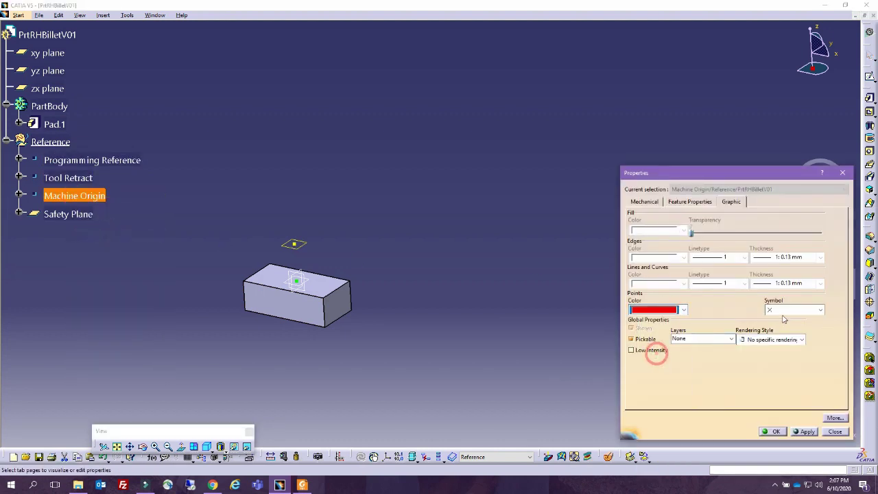
pyautogui.click(785, 310)
pyautogui.click(776, 347)
pyautogui.click(807, 431)
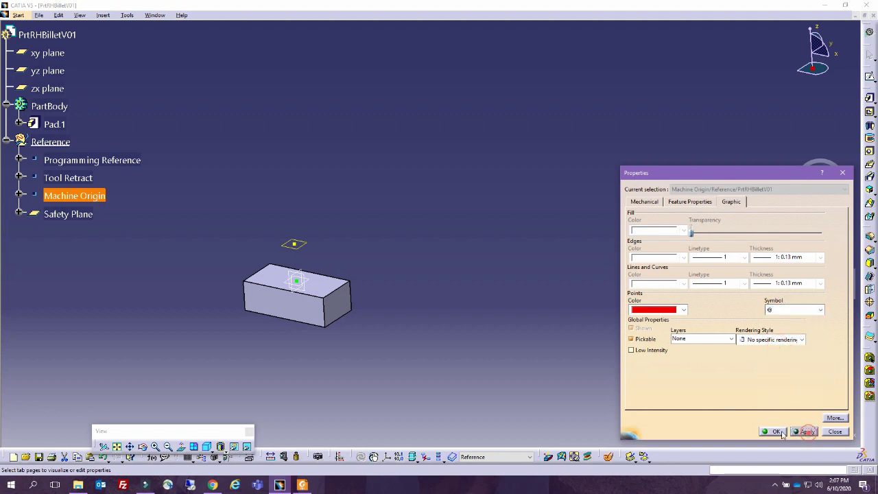
pyautogui.click(776, 431)
pyautogui.click(251, 249)
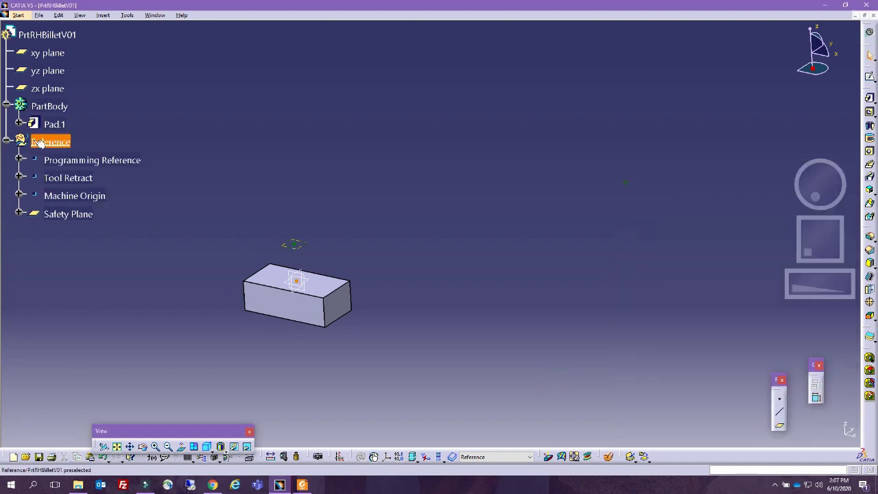
# Define the PartBody as the in-work object.
pyautogui.rightClick(42, 106)
pyautogui.click(76, 175)
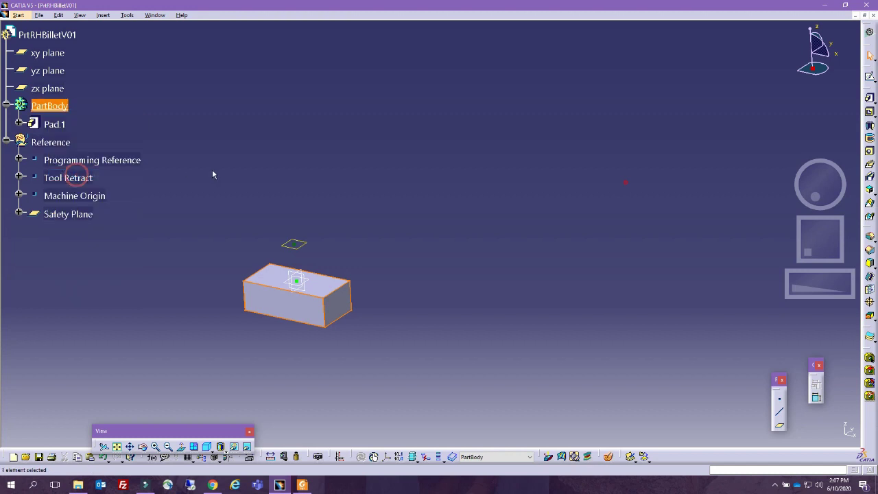
pyautogui.click(213, 171)
# Save the billet as PrtRHBilletV01.CATPart in the Parts folder of the T1202 project on the Desktop.
pyautogui.click(39, 15)
pyautogui.click(55, 75)
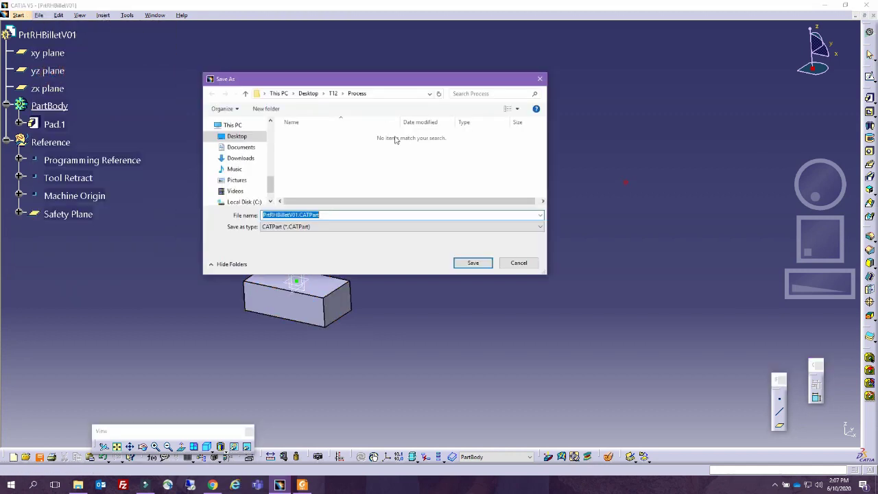
pyautogui.click(334, 94)
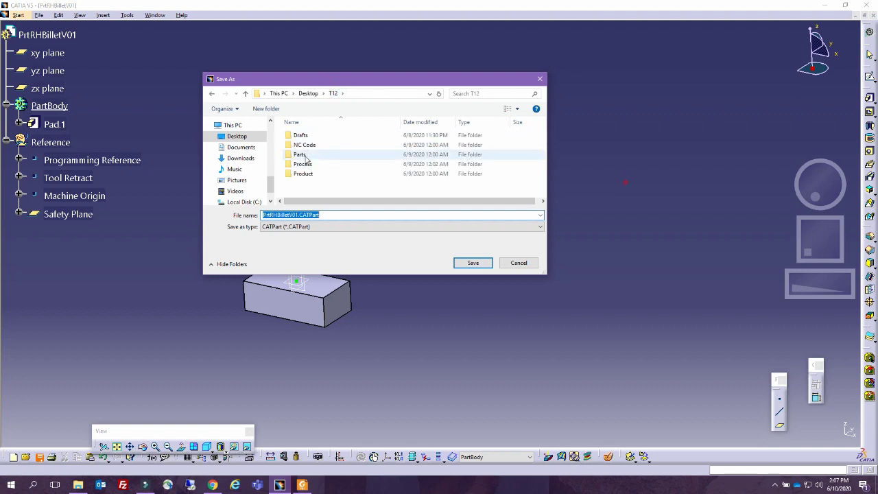
pyautogui.doubleClick(300, 154)
pyautogui.click(477, 265)
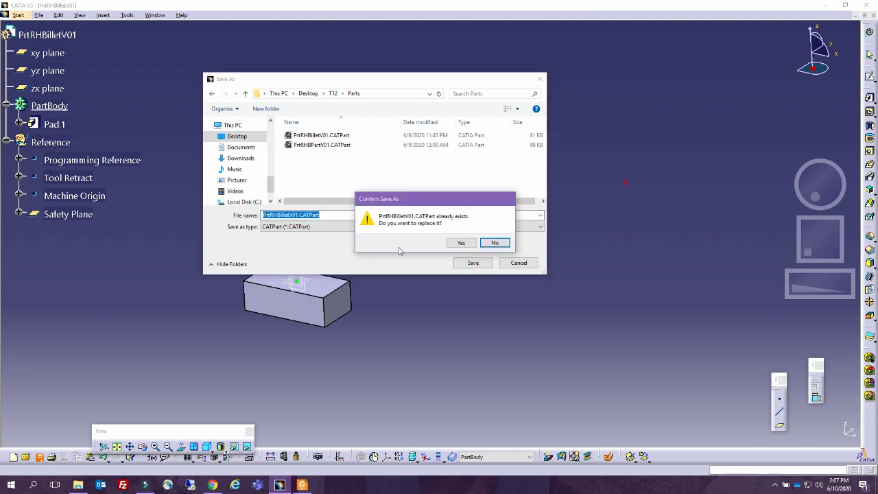
pyautogui.click(495, 244)
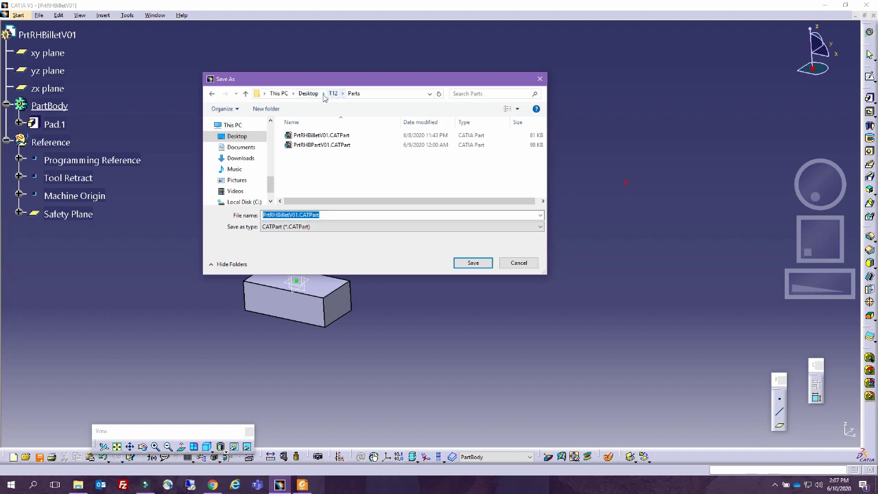
pyautogui.click(309, 94)
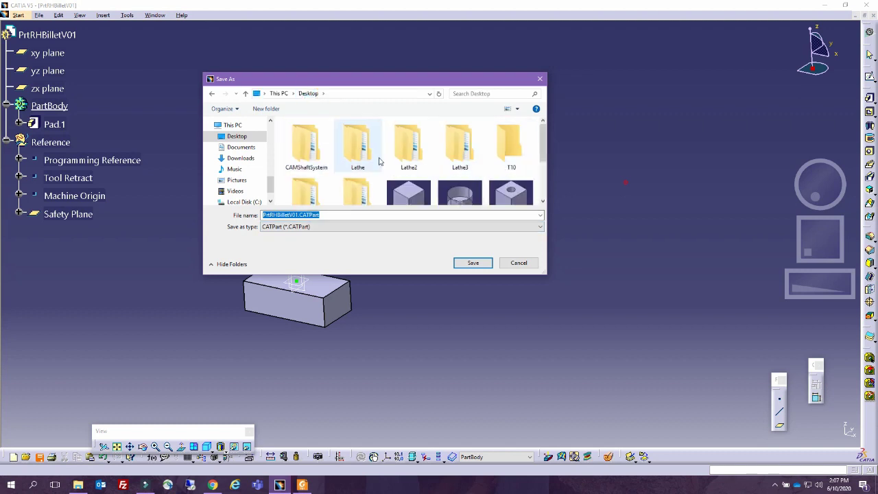
pyautogui.scroll(-1, 375, 164)
pyautogui.doubleClick(356, 175)
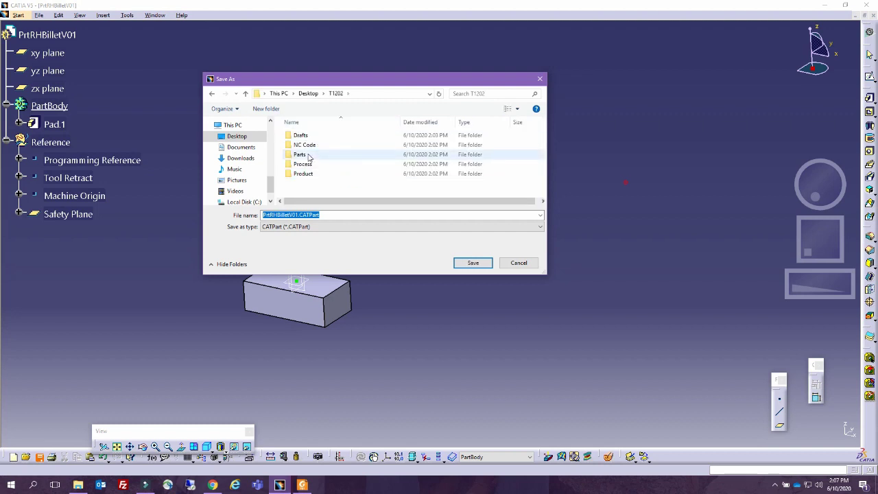
pyautogui.doubleClick(302, 154)
pyautogui.click(473, 263)
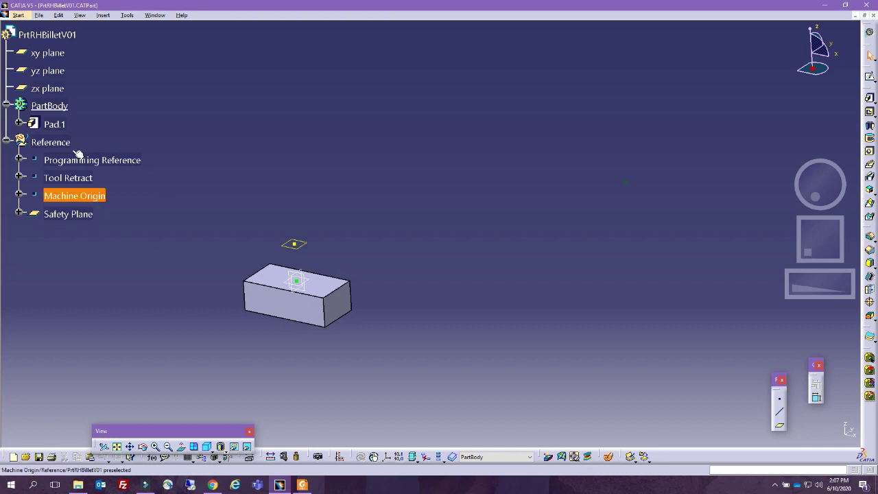
# Insert a standard axis system with its origin at the Programming Reference point and default axis directions.
pyautogui.click(108, 16)
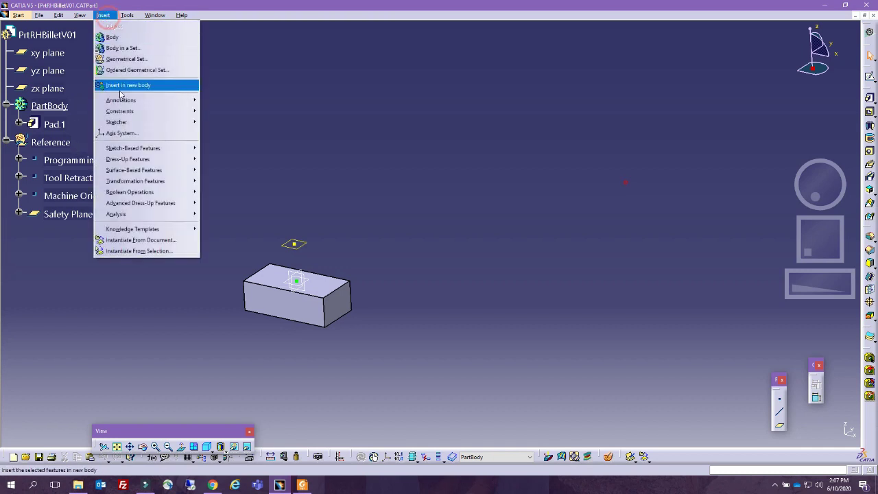
pyautogui.click(121, 131)
pyautogui.click(298, 263)
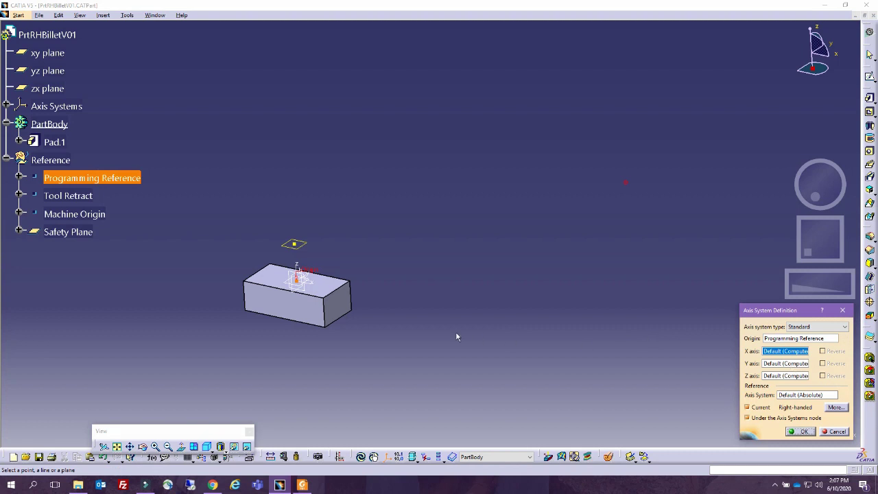
pyautogui.moveTo(320, 372); pyautogui.dragTo(257, 336, button='middle')
pyautogui.rightClick(346, 177)
pyautogui.click(363, 195)
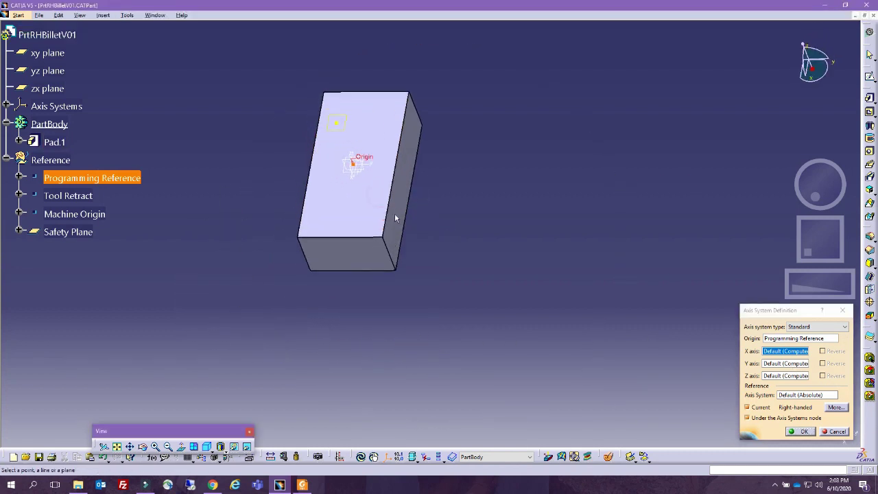
pyautogui.moveTo(341, 257); pyautogui.dragTo(268, 221, button='middle')
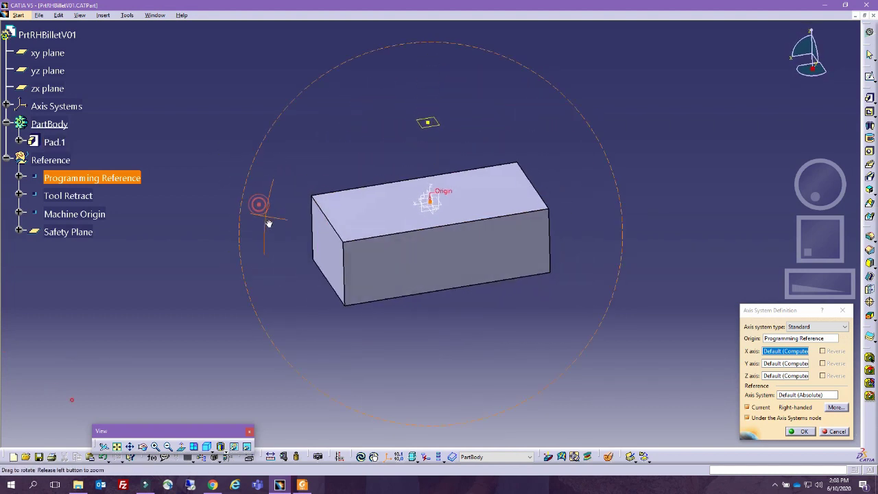
pyautogui.click(803, 432)
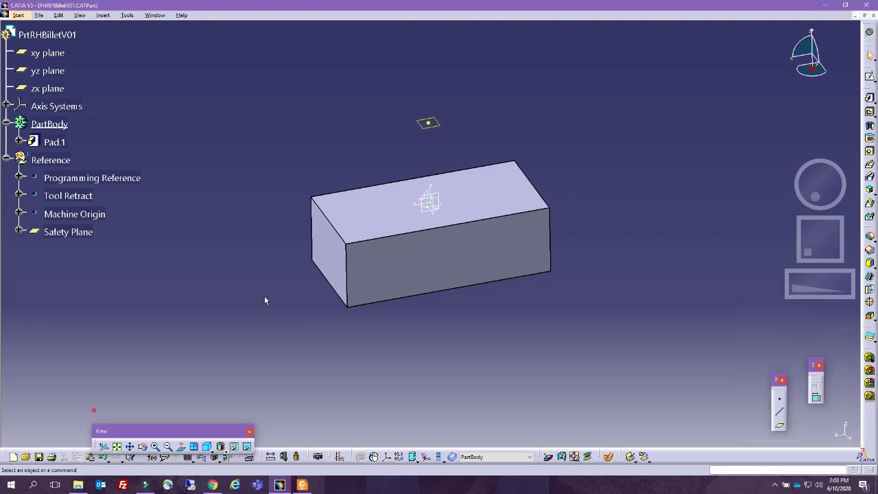
# Rename the new axis system as Programming.
pyautogui.click(6, 106)
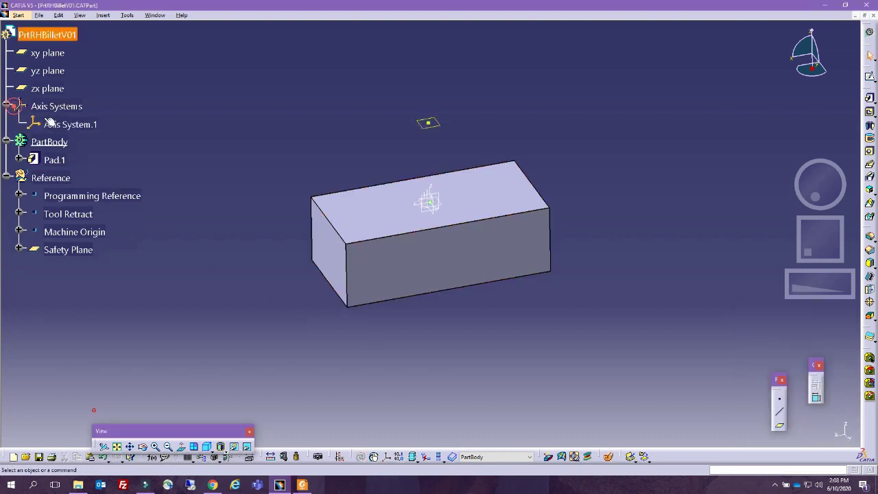
pyautogui.click(69, 125)
pyautogui.rightClick(68, 124)
pyautogui.click(103, 162)
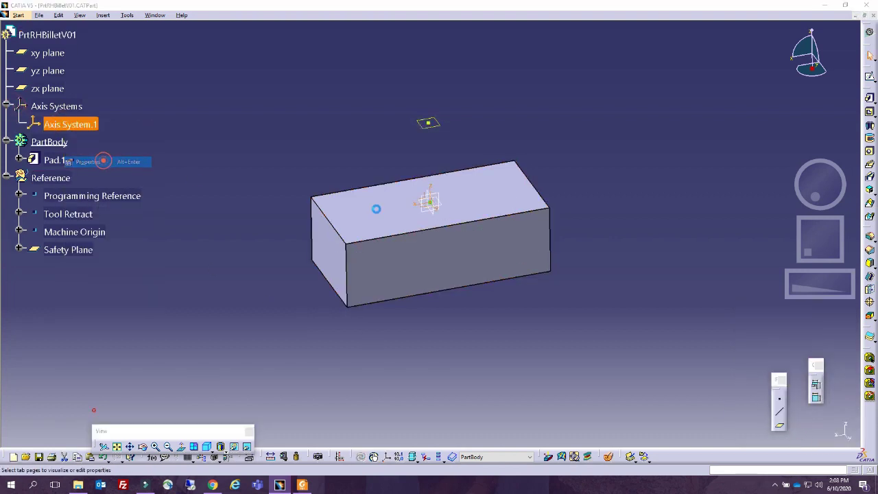
pyautogui.click(695, 201)
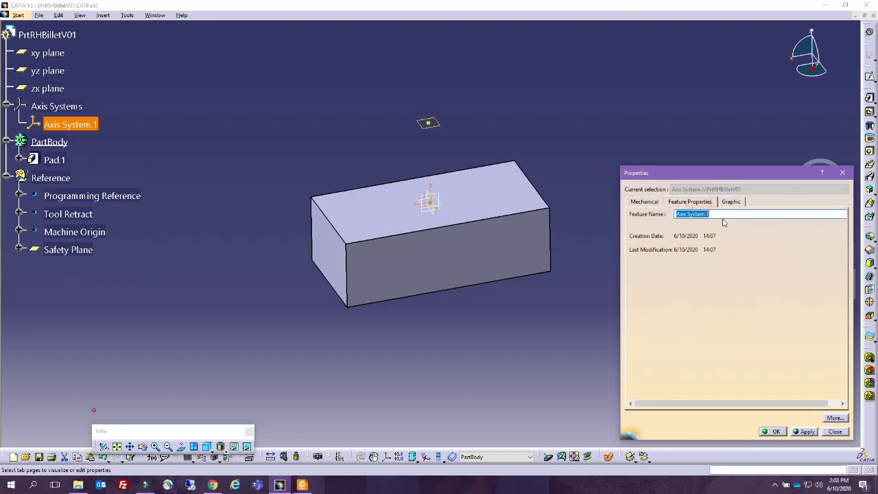
pyautogui.write('Programming')
pyautogui.press('Return')
pyautogui.click(243, 157)
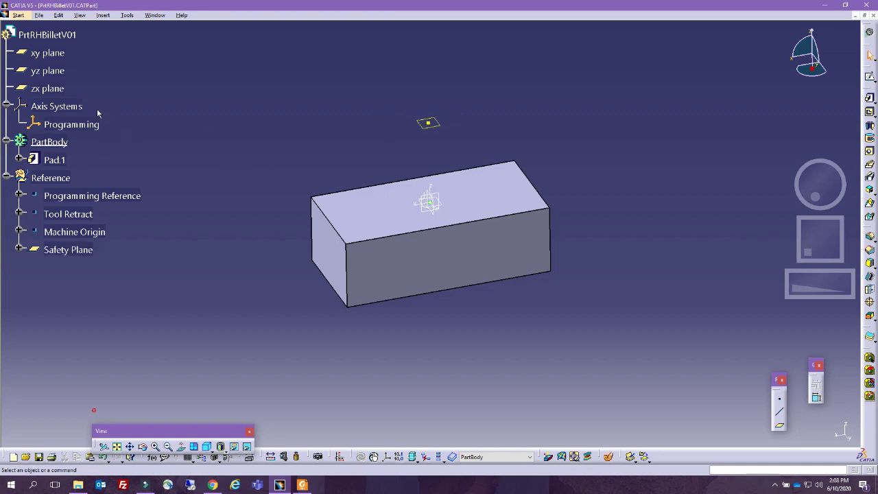
# Hide the xy, yz and zx planes.
pyautogui.click(52, 91)
pyautogui.keyDown('shift'); pyautogui.click(56, 54); pyautogui.keyUp('shift')
pyautogui.rightClick(55, 54)
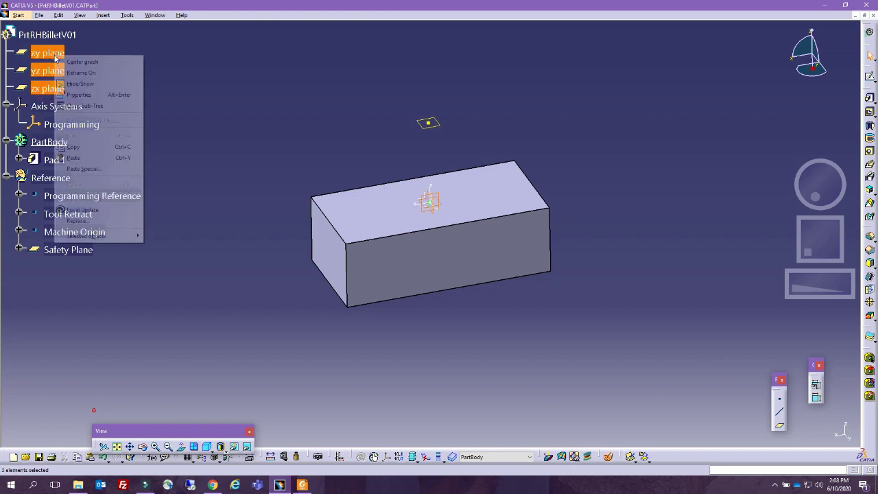
pyautogui.click(88, 81)
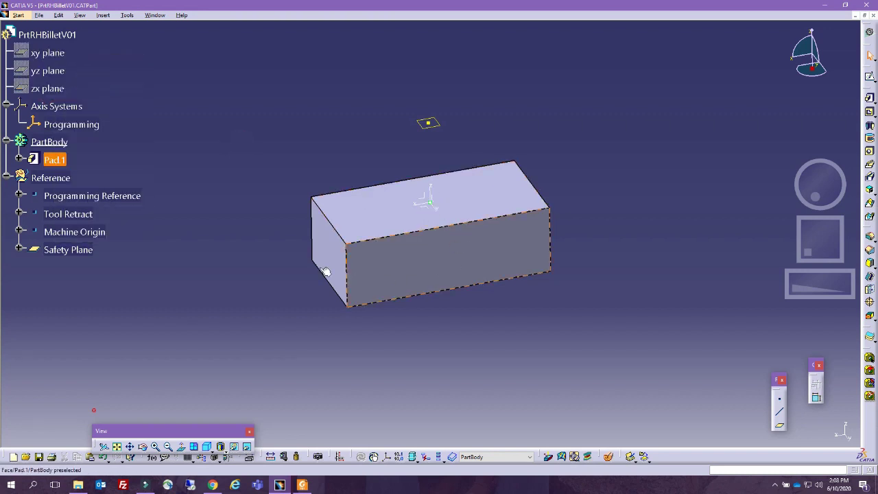
# Save the billet part and save a copy of it under the file name PrtRHPartV01.CATPart.
pyautogui.click(39, 15)
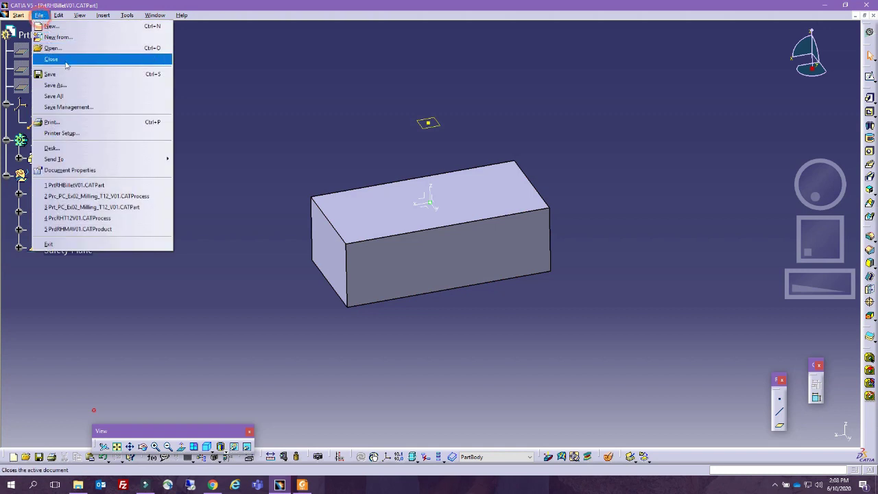
pyautogui.click(67, 76)
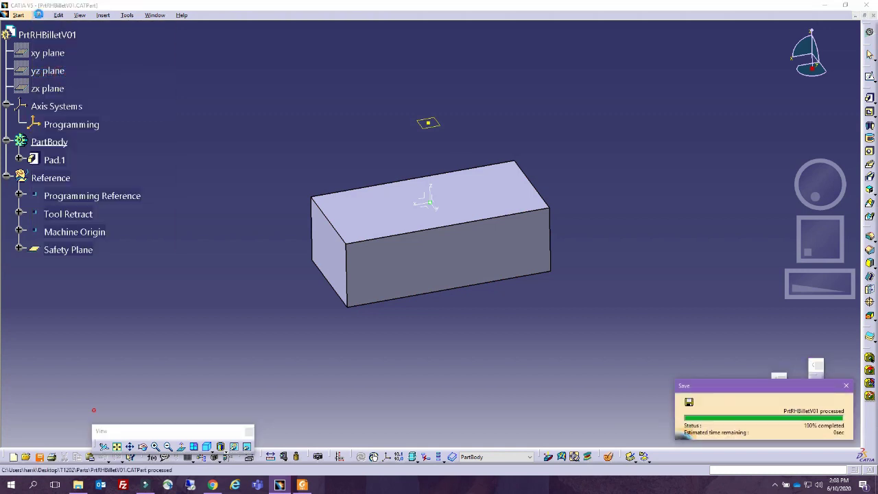
pyautogui.click(39, 15)
pyautogui.click(62, 84)
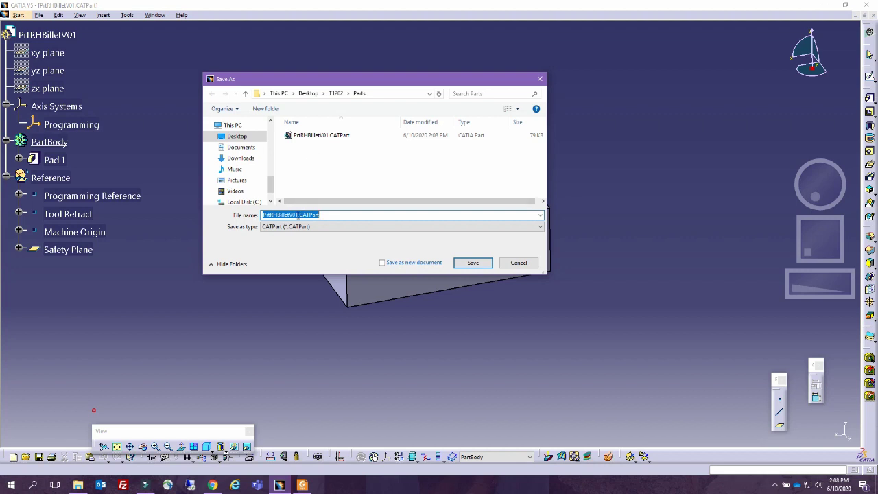
pyautogui.click(289, 215)
pyautogui.press('Return')
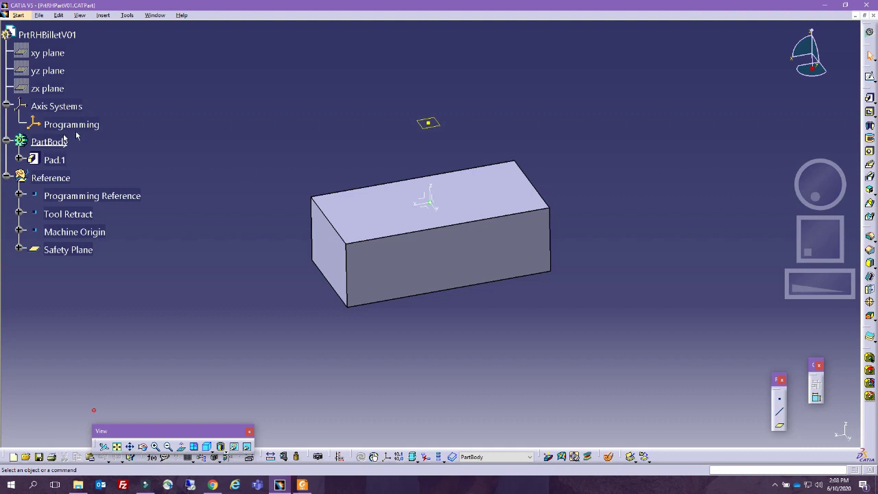
# Hide the Reference geometrical set and the Programming axis system.
pyautogui.rightClick(51, 176)
pyautogui.click(84, 203)
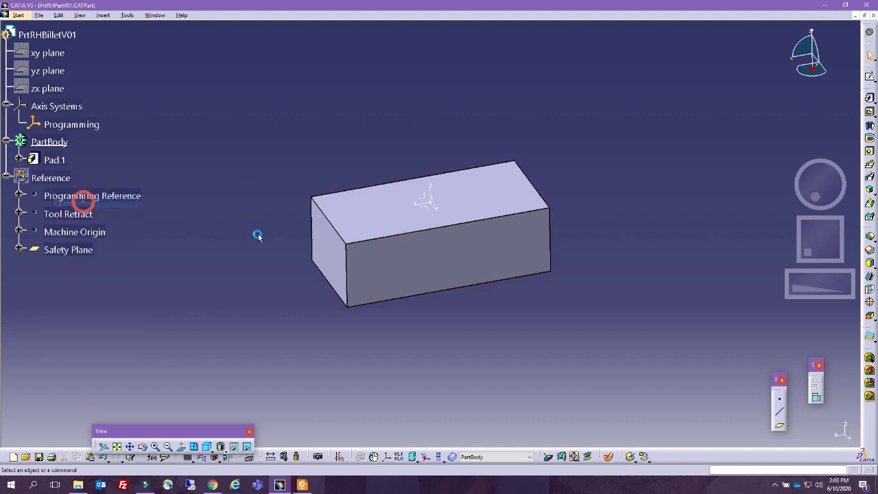
pyautogui.rightClick(61, 125)
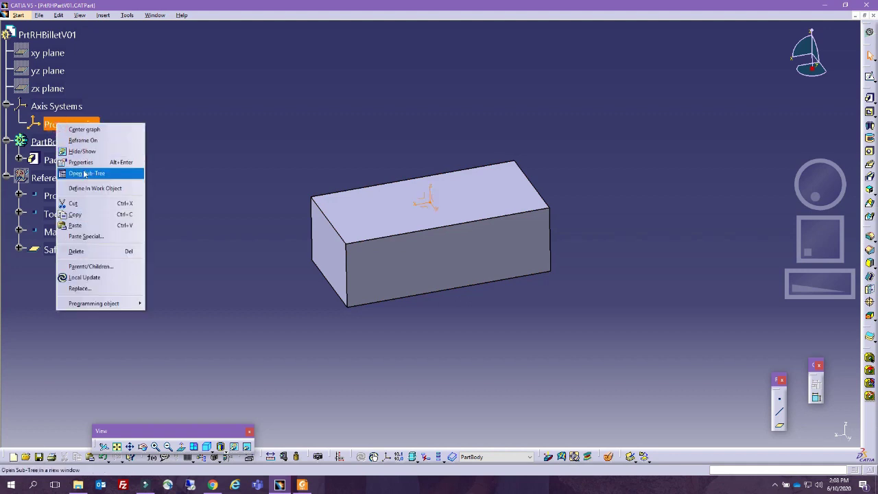
pyautogui.click(88, 152)
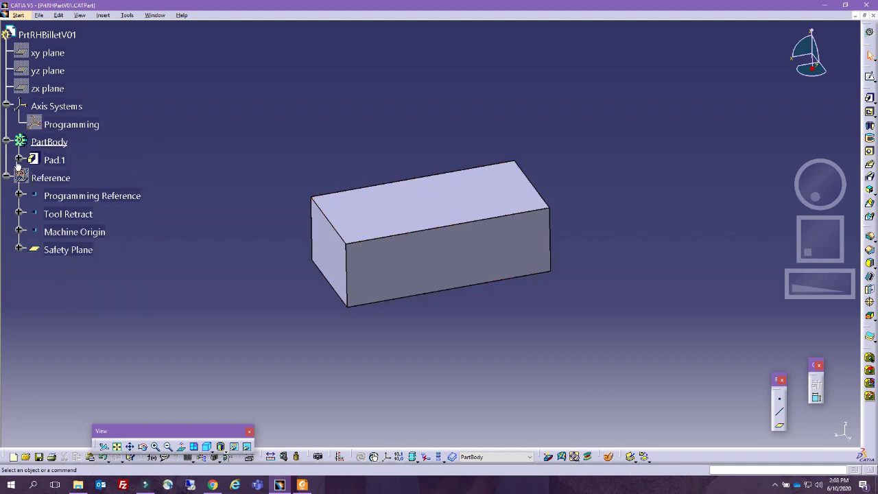
# Set the second limit length of the existing pad to -3 mm.
pyautogui.doubleClick(54, 160)
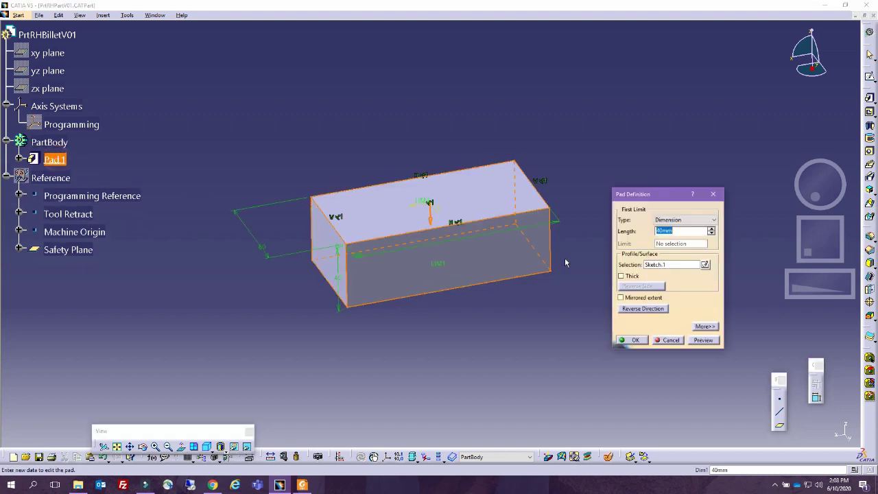
pyautogui.click(704, 327)
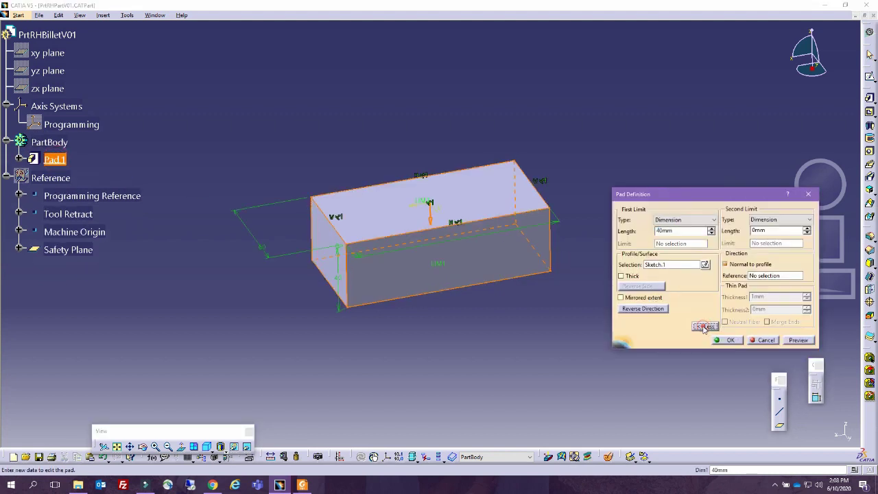
pyautogui.click(753, 231)
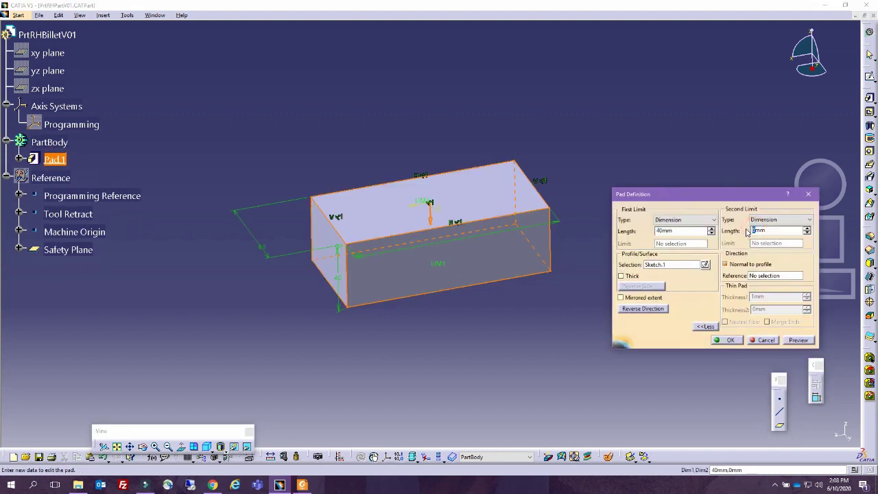
pyautogui.click(798, 341)
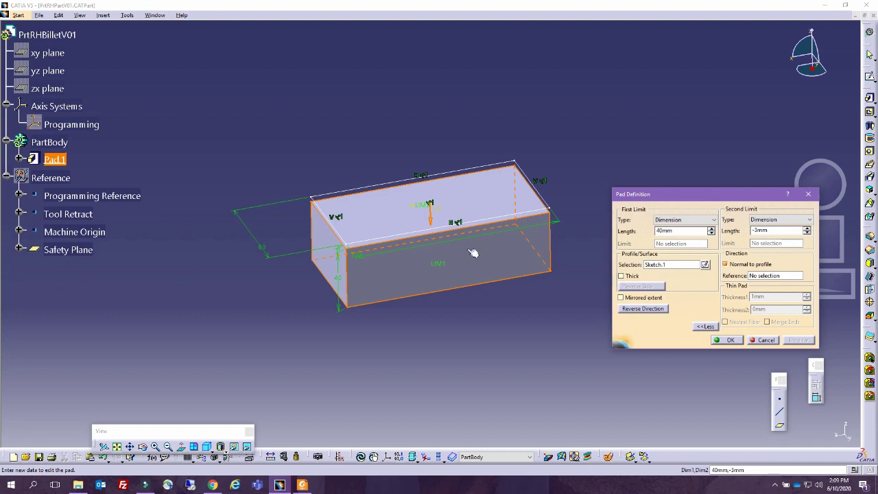
pyautogui.click(732, 341)
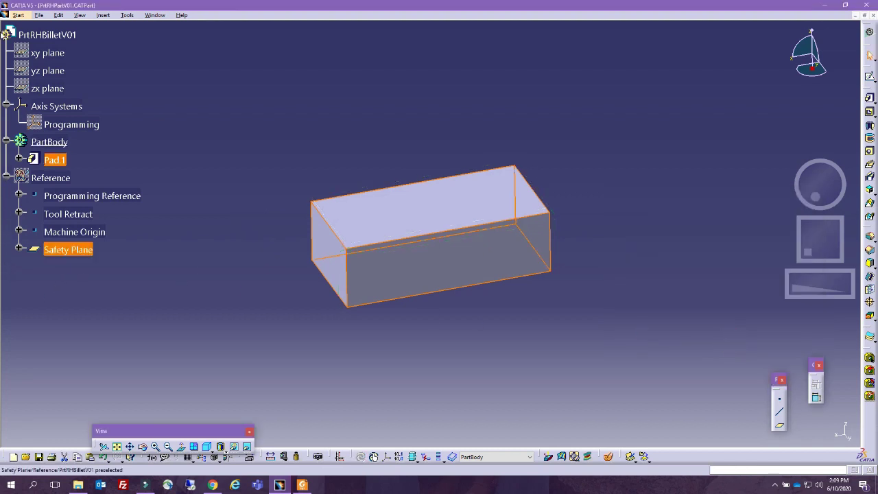
# Switch to the exercise drawing PDF in Foxit Reader and examine the front view and top view dimensions.
pyautogui.click(302, 485)
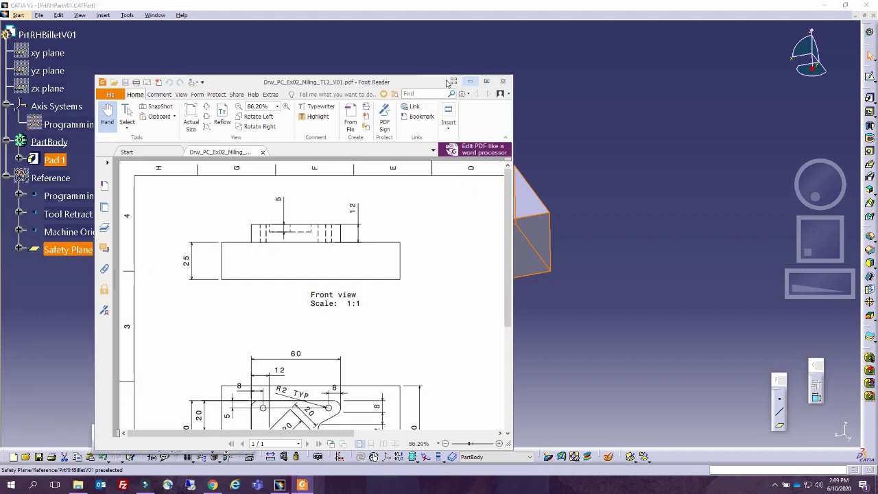
pyautogui.doubleClick(412, 84)
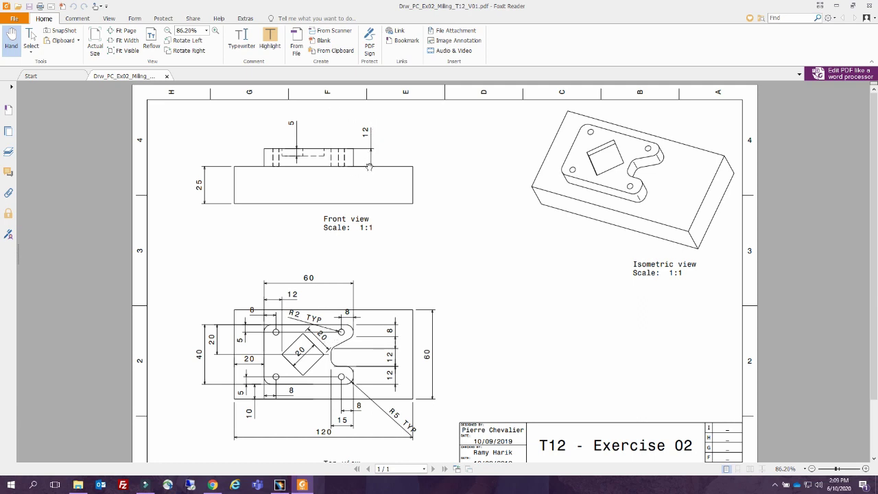
pyautogui.scroll(-1, 451, 256)
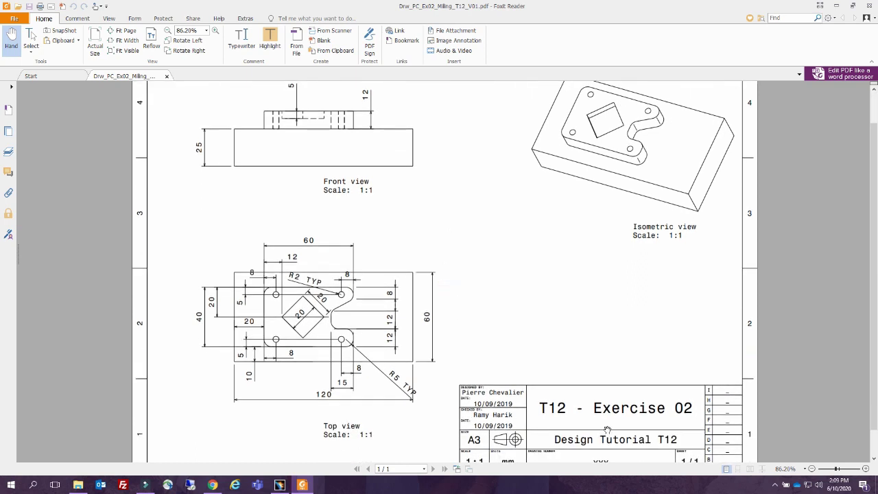
pyautogui.click(843, 469)
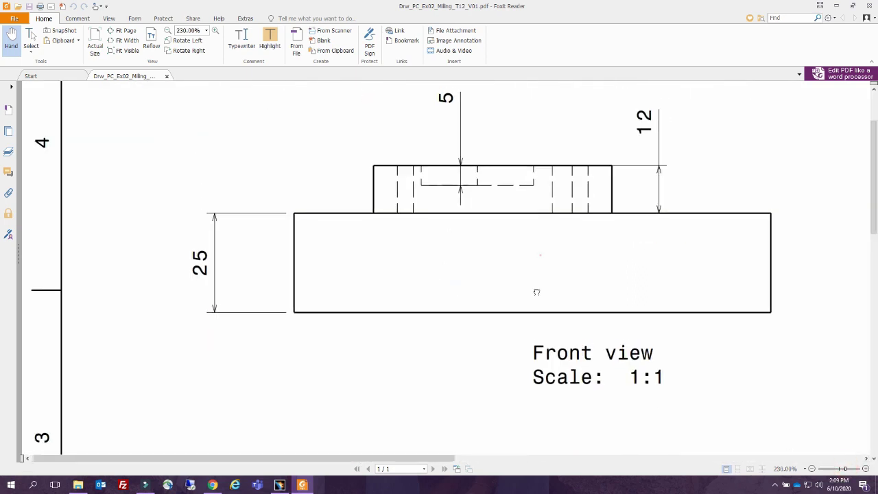
pyautogui.scroll(-3, 535, 290)
pyautogui.scroll(-5, 476, 302)
pyautogui.hscroll(2, 471, 308)
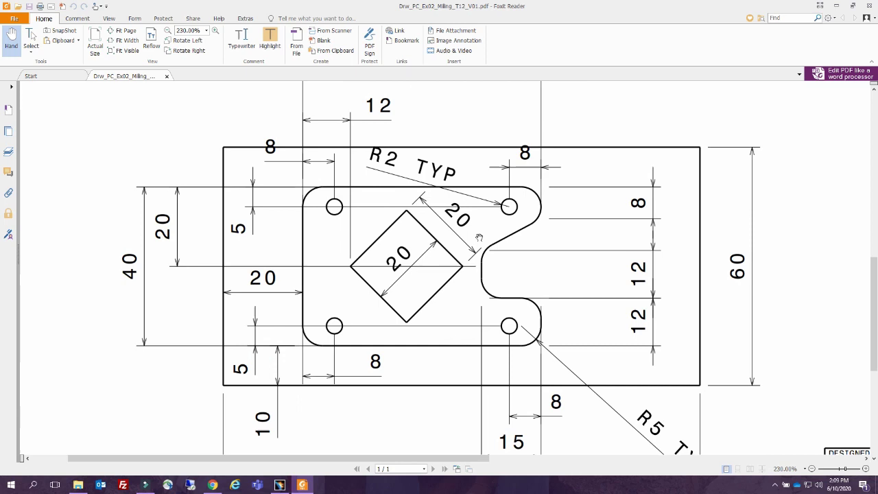
pyautogui.click(811, 468)
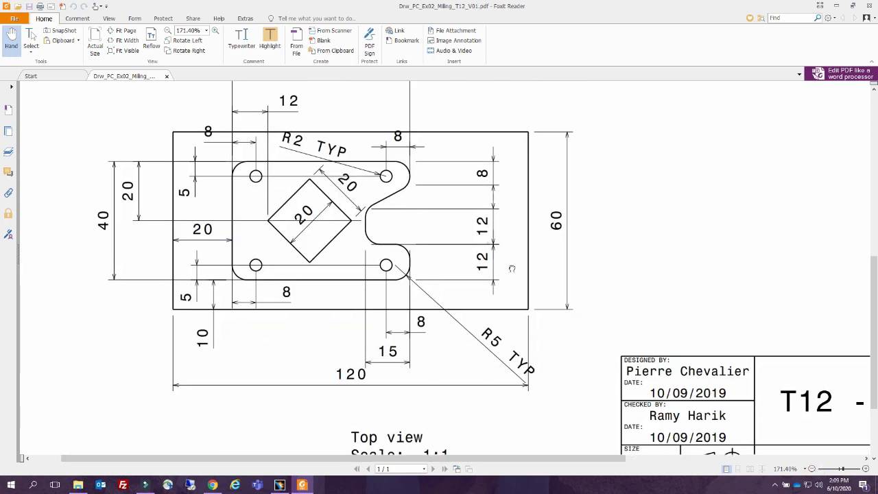
pyautogui.click(811, 469)
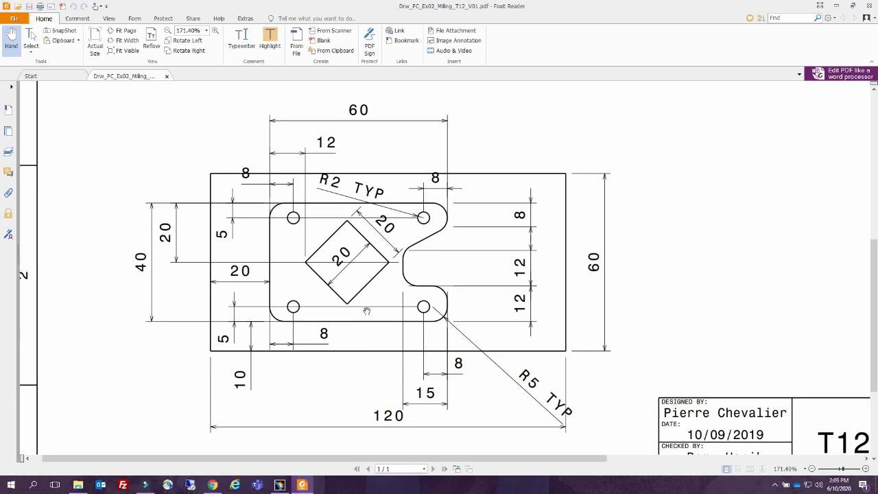
# Examine the step heights in the front view, the isometric shape and the profile dimensions in the top view of the drawing.
pyautogui.scroll(10, 441, 171)
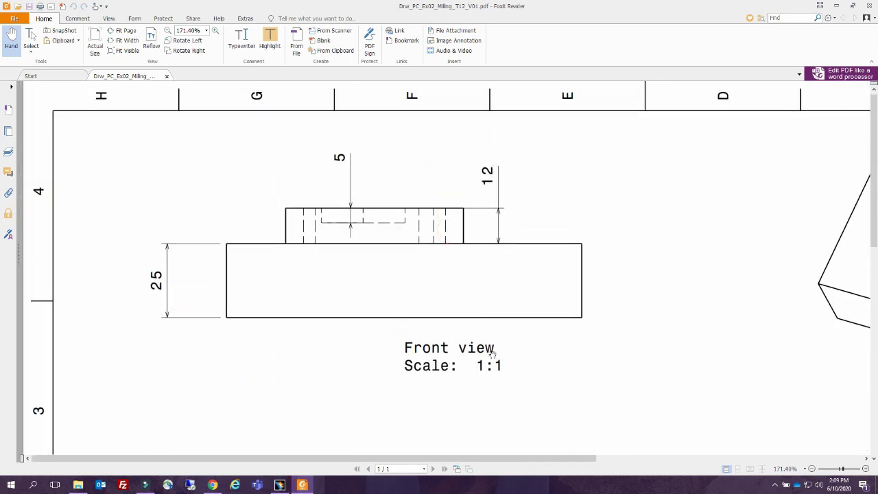
pyautogui.scroll(-3, 504, 257)
pyautogui.hscroll(6, 504, 257)
pyautogui.scroll(2, 494, 347)
pyautogui.hscroll(4, 494, 347)
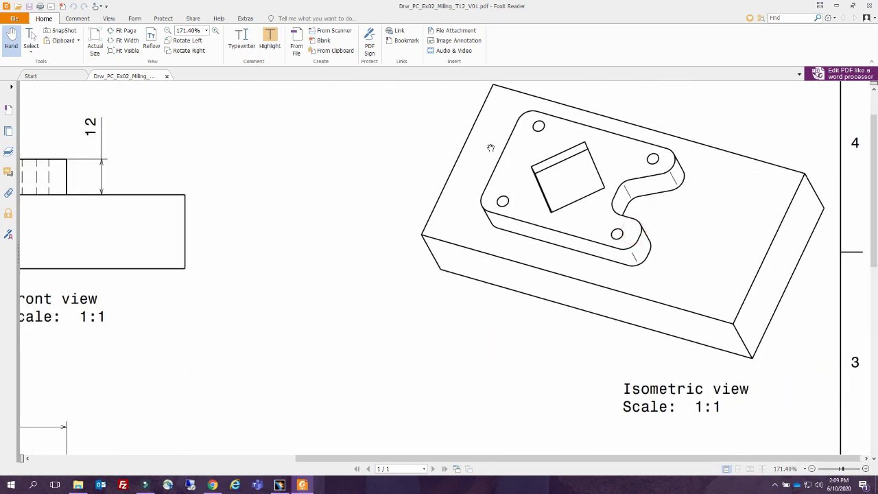
pyautogui.scroll(-5, 400, 325)
pyautogui.hscroll(-5, 339, 298)
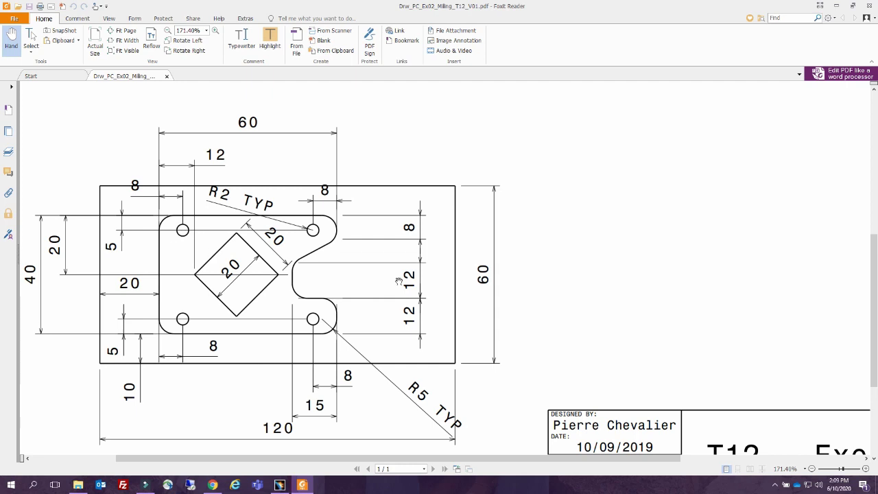
pyautogui.scroll(-1, 450, 199)
pyautogui.hscroll(-2, 450, 199)
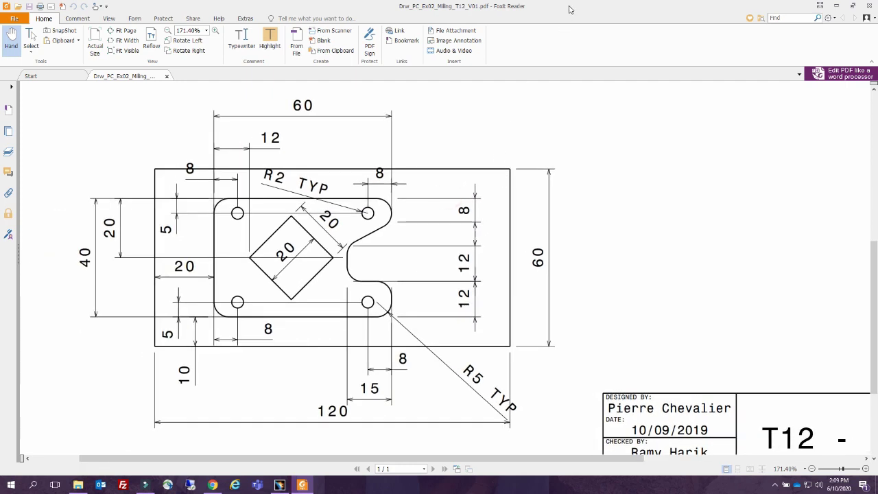
# Switch back to CATIA and set the second limit length of the pad to -15 mm.
pyautogui.hotkey('alt', 'Tab')
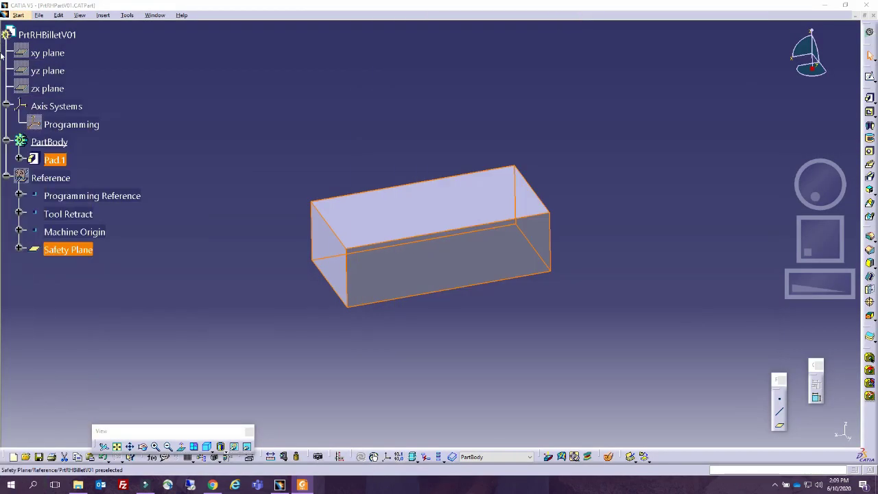
pyautogui.doubleClick(55, 159)
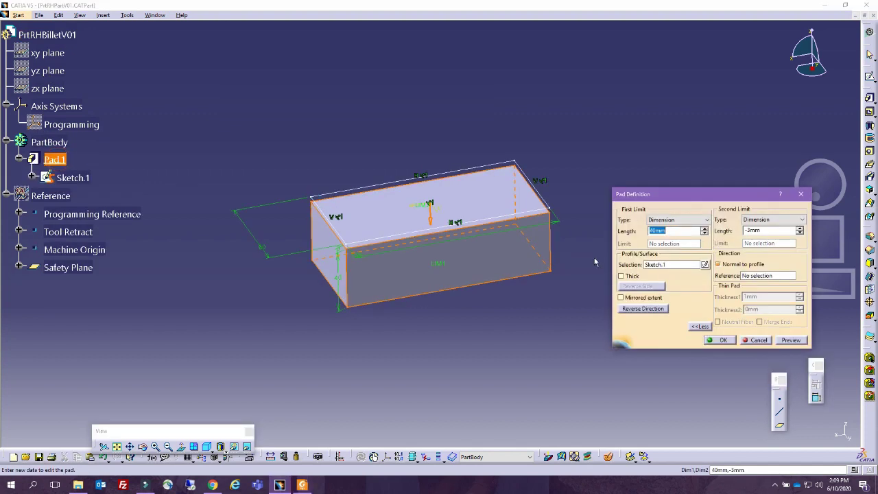
pyautogui.click(752, 230)
pyautogui.press('Delete')
pyautogui.write('15')
pyautogui.press('Return')
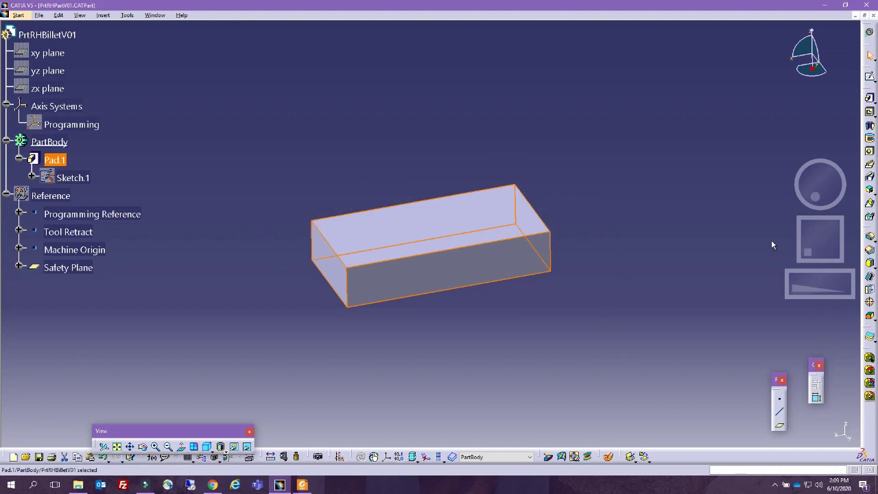
# Start a sketch on the top face of the pad and project the face's outline into it.
pyautogui.click(464, 217)
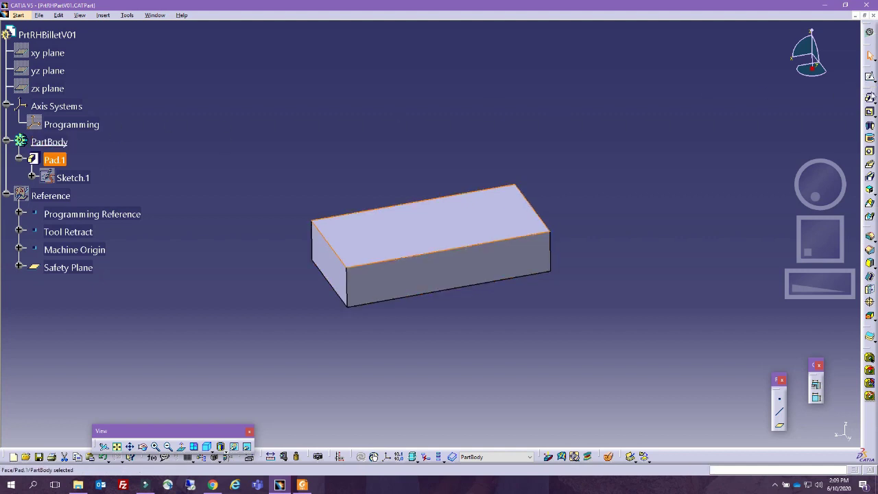
pyautogui.click(870, 79)
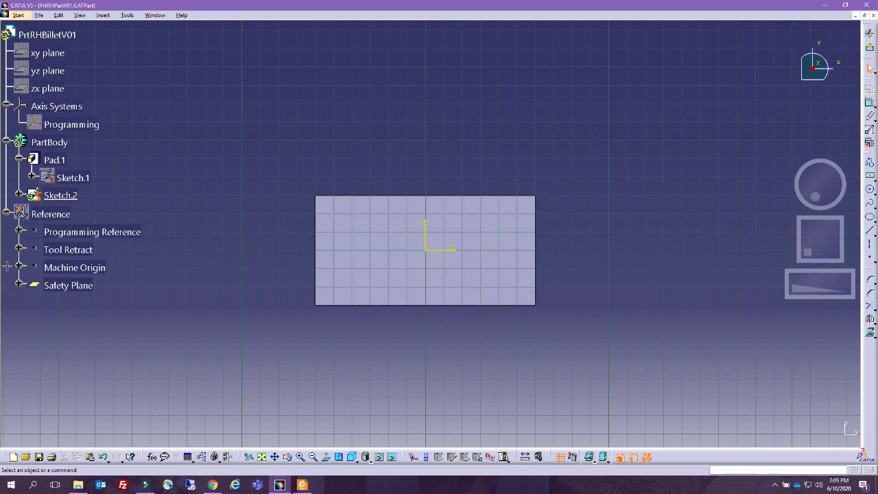
pyautogui.click(382, 296)
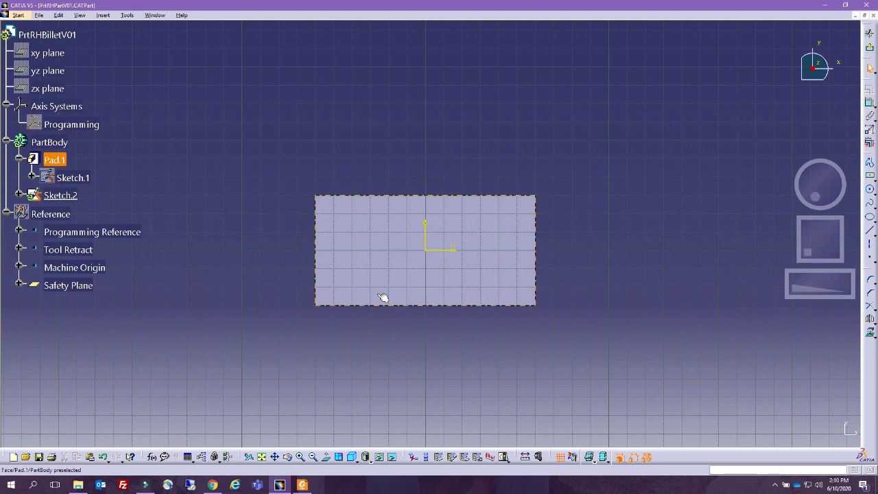
pyautogui.click(870, 334)
pyautogui.click(741, 317)
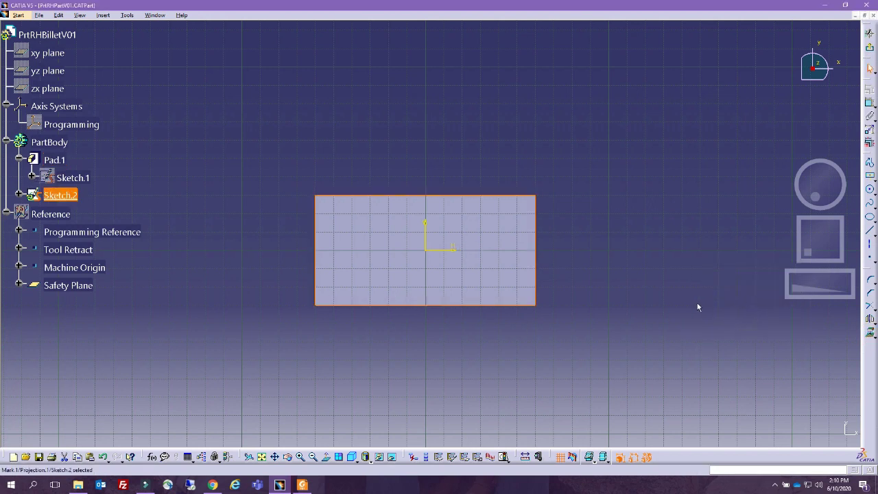
# Restore the contents and positions of all toolbars, and place the User Selection Filter and Sketch tools toolbars clear of the specification tree.
pyautogui.rightClick(870, 378)
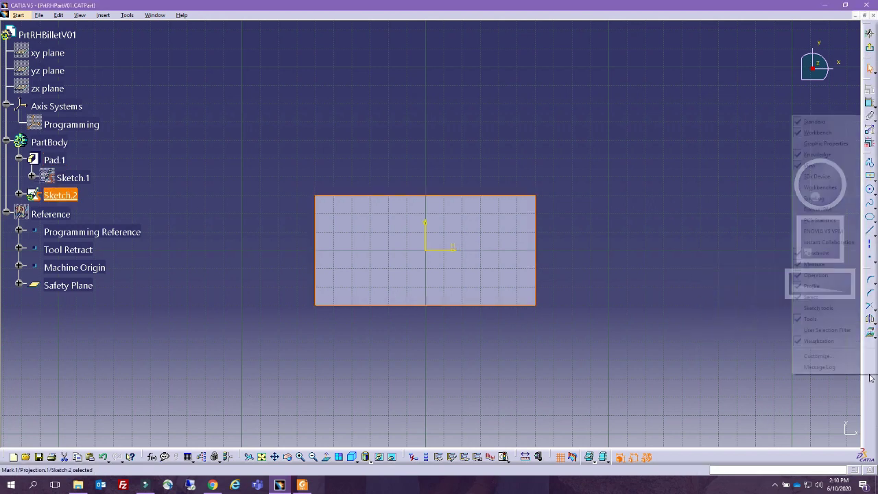
pyautogui.click(824, 356)
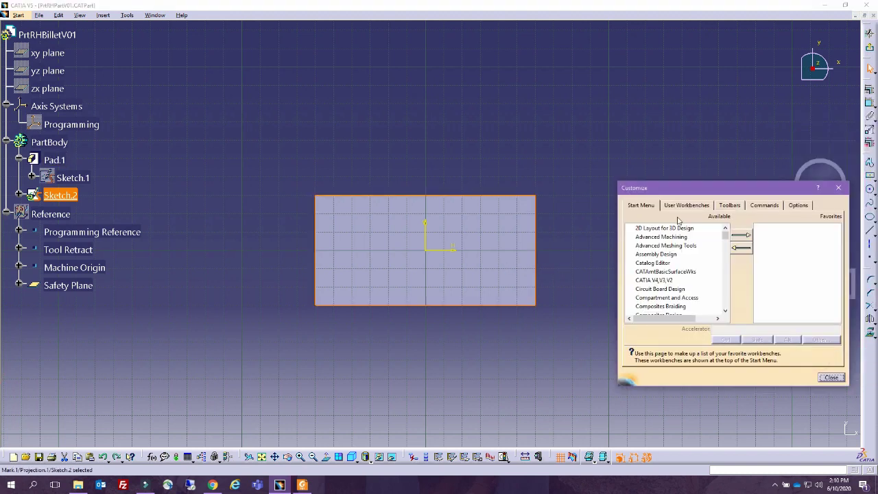
pyautogui.click(730, 206)
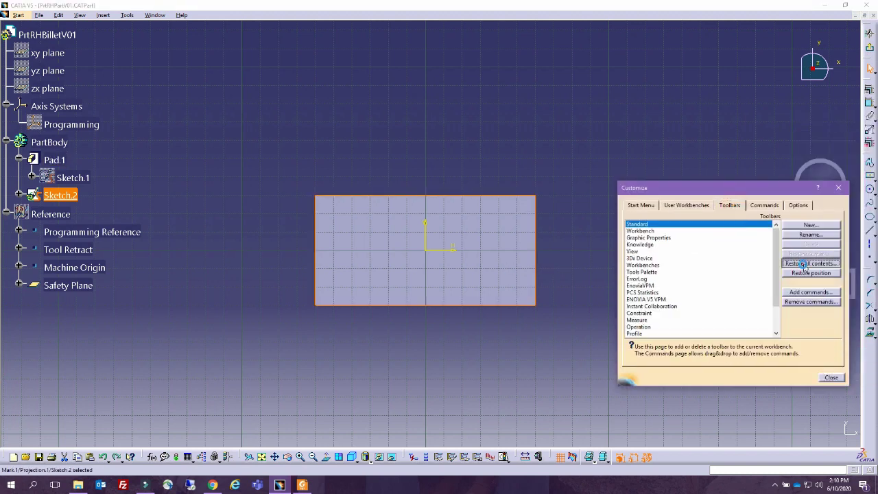
pyautogui.click(812, 263)
pyautogui.click(428, 262)
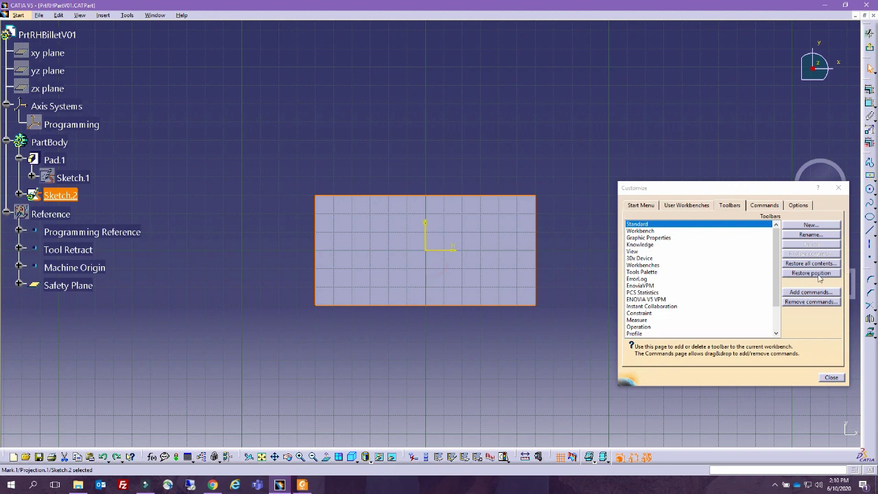
pyautogui.click(814, 273)
pyautogui.click(428, 262)
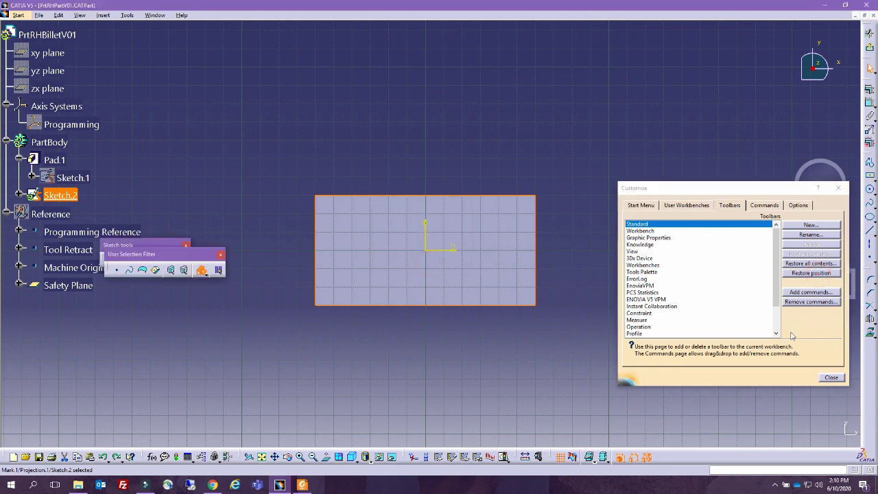
pyautogui.click(829, 378)
pyautogui.moveTo(146, 252); pyautogui.dragTo(207, 122)
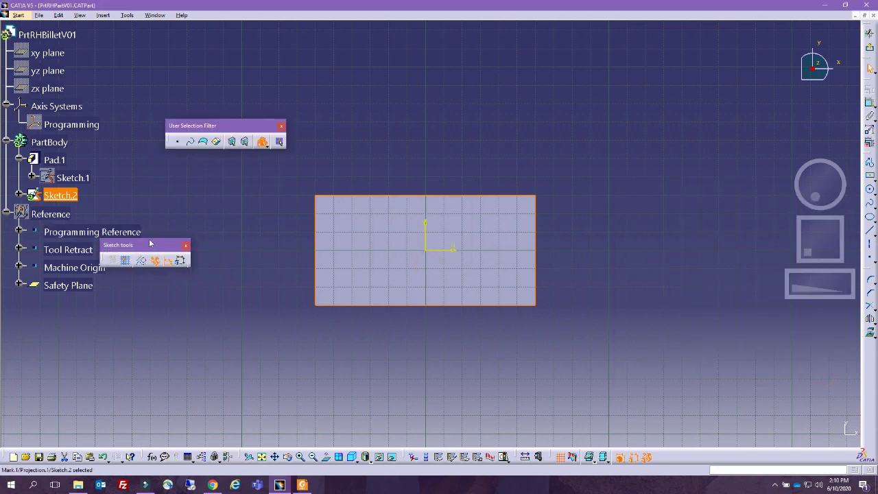
pyautogui.moveTo(147, 245); pyautogui.dragTo(389, 128)
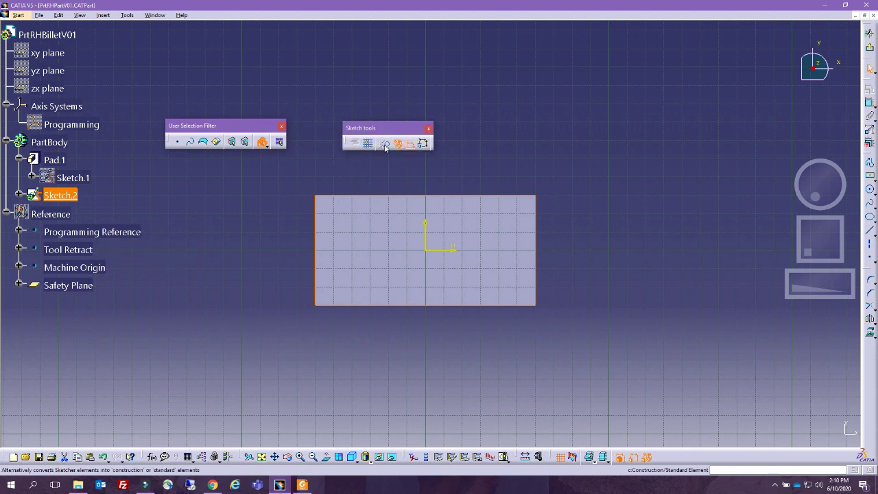
# Convert the projected face outline to construction elements and delete it from the sketch.
pyautogui.click(520, 167)
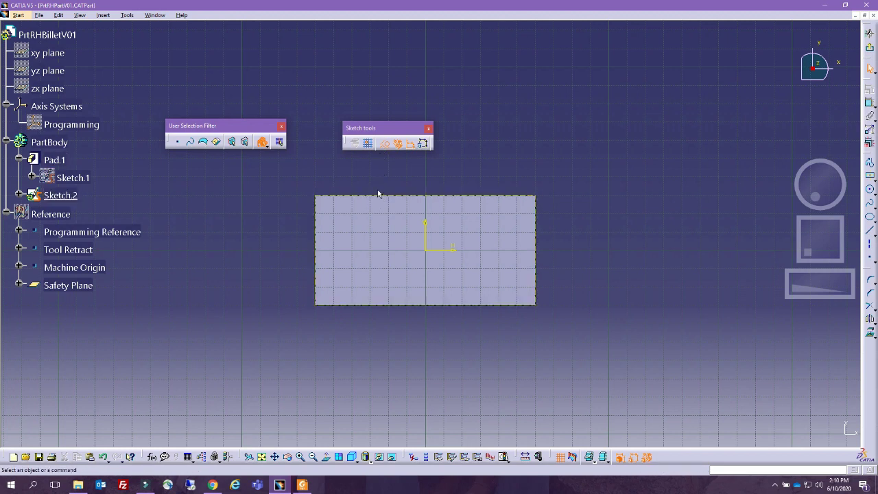
pyautogui.click(306, 257)
pyautogui.click(313, 254)
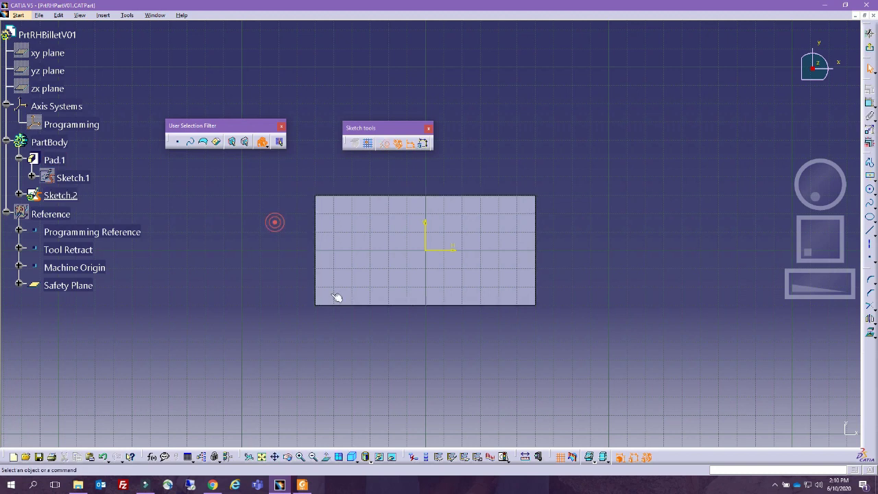
# Project the left and bottom edges of the pad's top face into the sketch as construction elements.
pyautogui.click(317, 221)
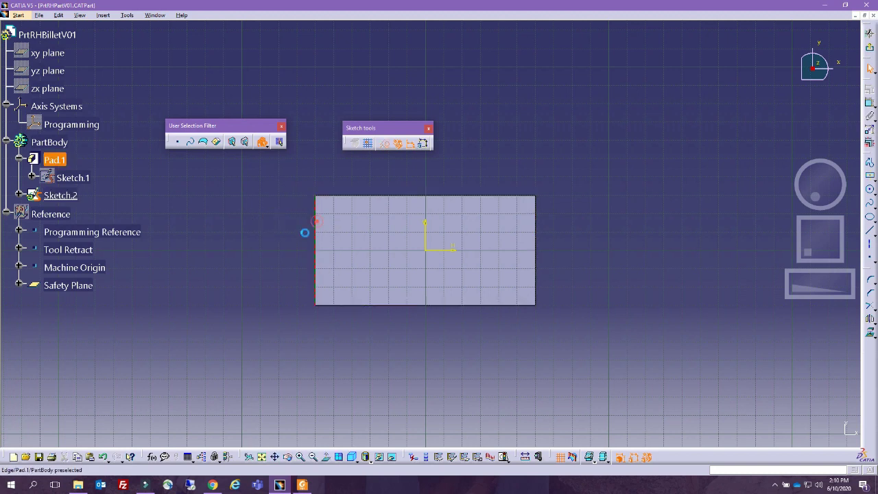
pyautogui.click(870, 335)
pyautogui.click(740, 320)
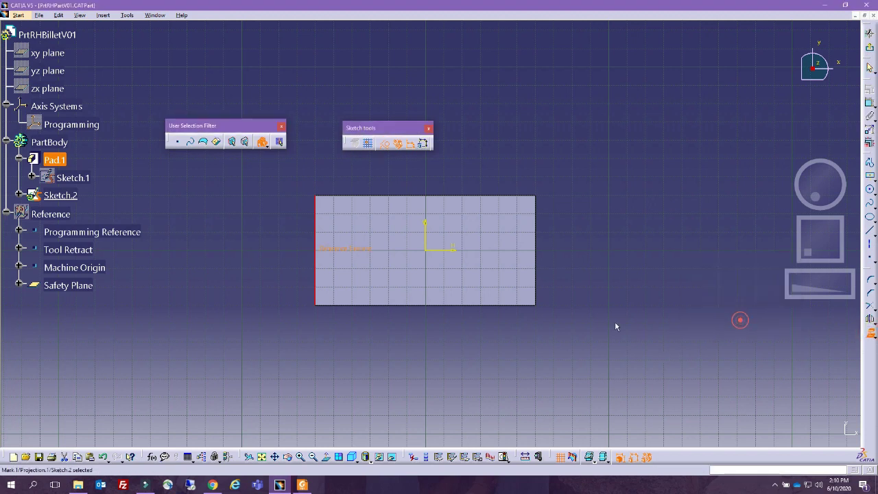
pyautogui.click(384, 304)
pyautogui.click(870, 335)
pyautogui.click(740, 319)
pyautogui.click(559, 338)
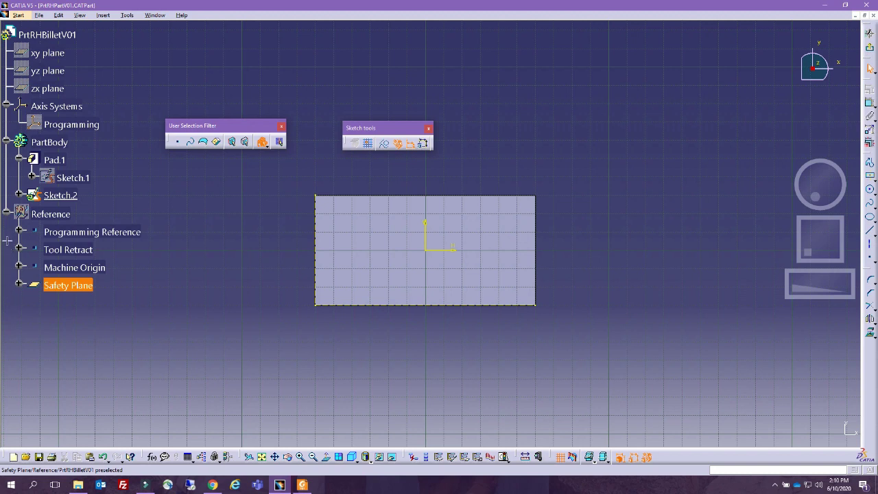
# Examine the T12 Exercise 02 milling drawing in Foxit Reader for the profile's size and edge offsets, and return to CATIA.
pyautogui.moveTo(1, 69); pyautogui.dragTo(417, 41)
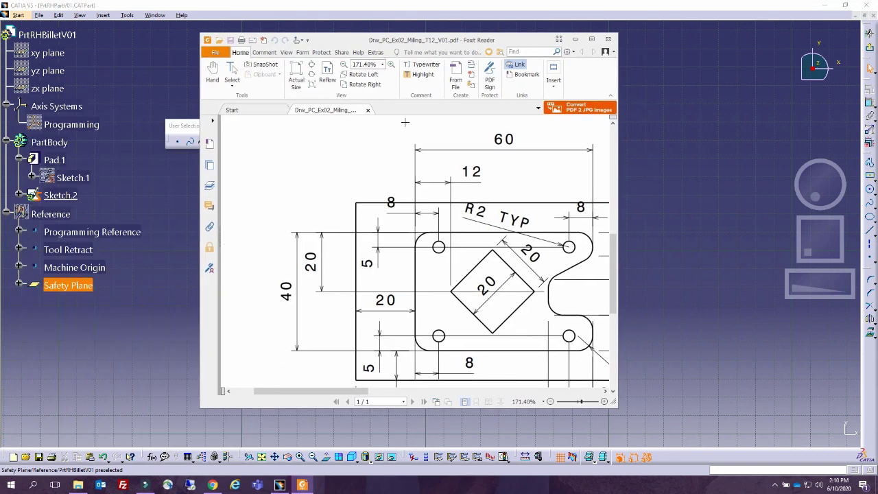
pyautogui.moveTo(353, 383); pyautogui.dragTo(420, 388)
pyautogui.click(509, 157)
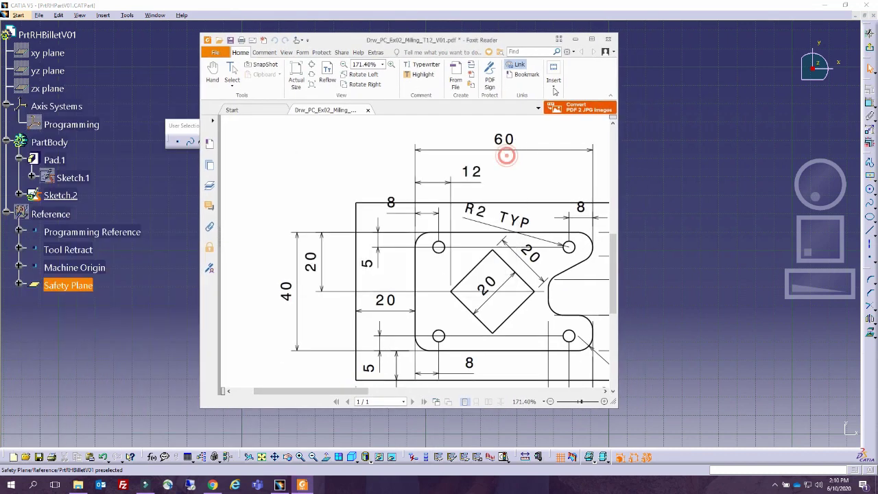
pyautogui.click(592, 39)
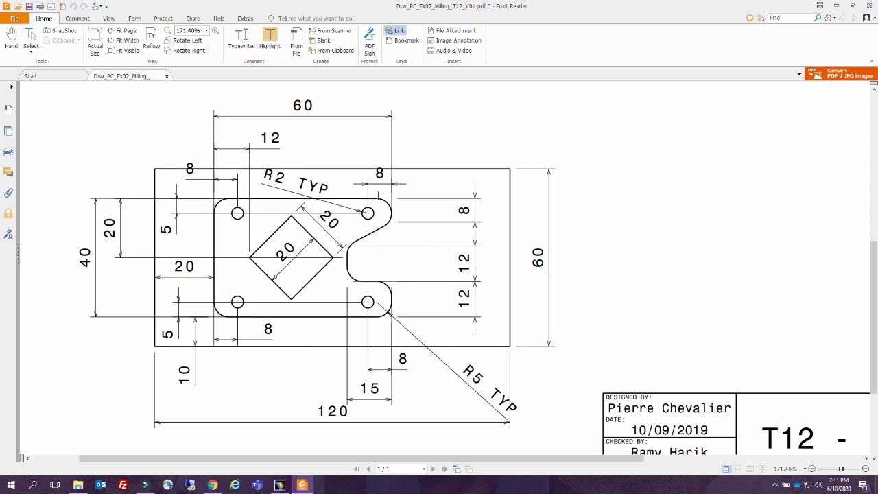
pyautogui.moveTo(601, 6)
pyautogui.mouseDown()
pyautogui.moveTo(555, 20)
pyautogui.moveTo(2, 62)
pyautogui.moveTo(1, 45)
pyautogui.mouseUp()
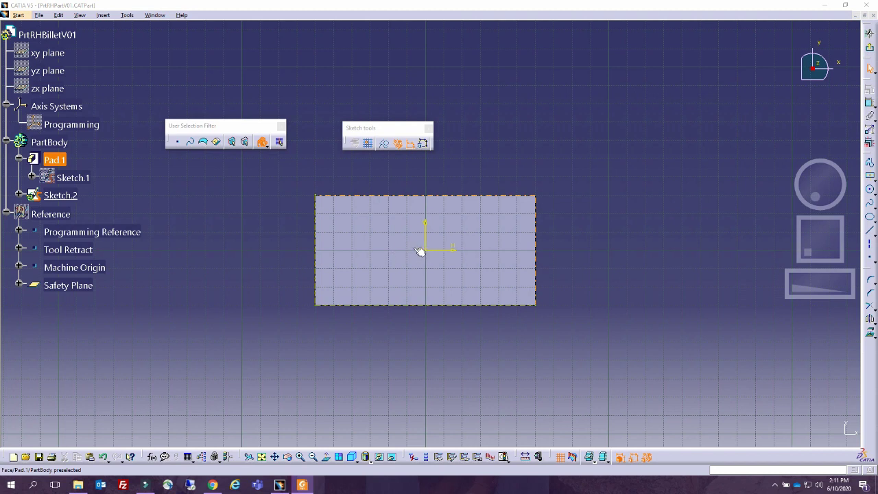
pyautogui.moveTo(1, 7)
pyautogui.mouseDown()
pyautogui.moveTo(521, 56)
pyautogui.moveTo(366, 27)
pyautogui.mouseUp()
pyautogui.click(525, 25)
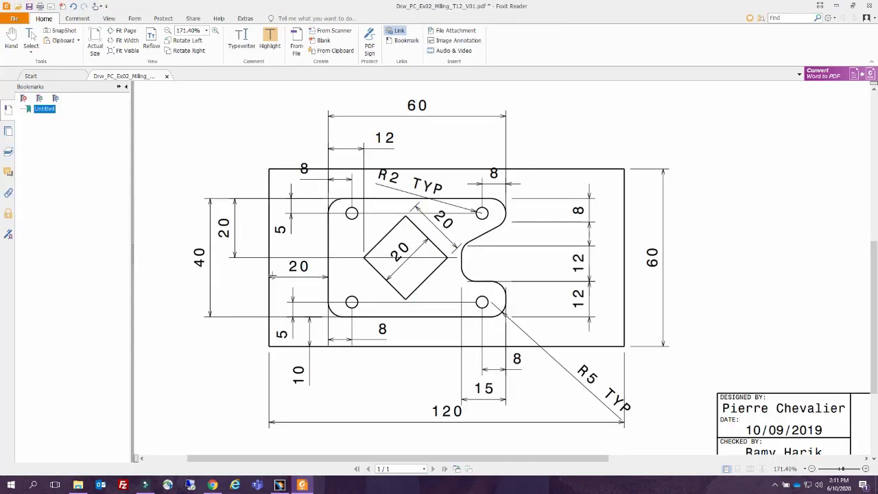
pyautogui.moveTo(613, 4); pyautogui.dragTo(329, 2)
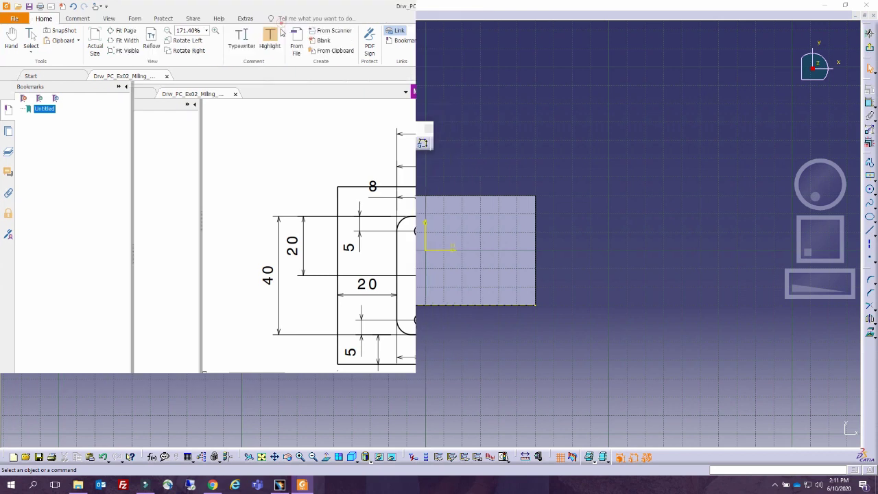
pyautogui.scroll(5, 414, 242)
pyautogui.scroll(-3, 418, 254)
pyautogui.scroll(-3, 420, 263)
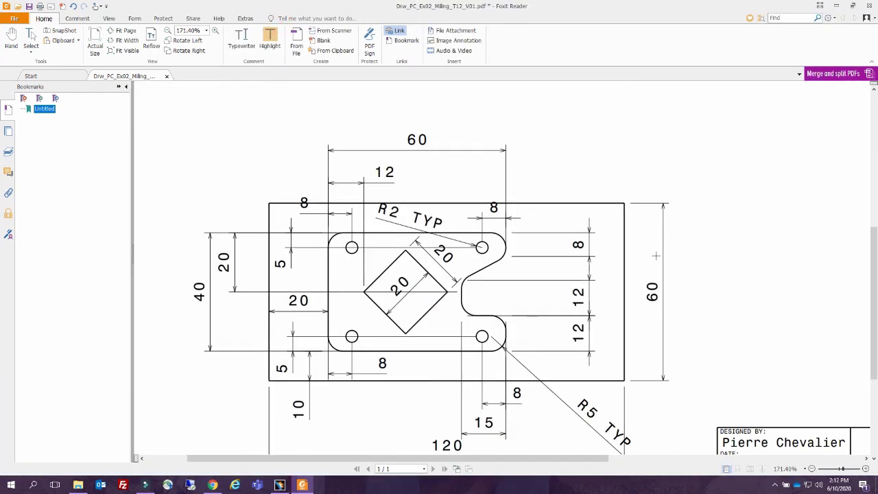
pyautogui.moveTo(549, 8); pyautogui.dragTo(1, 42)
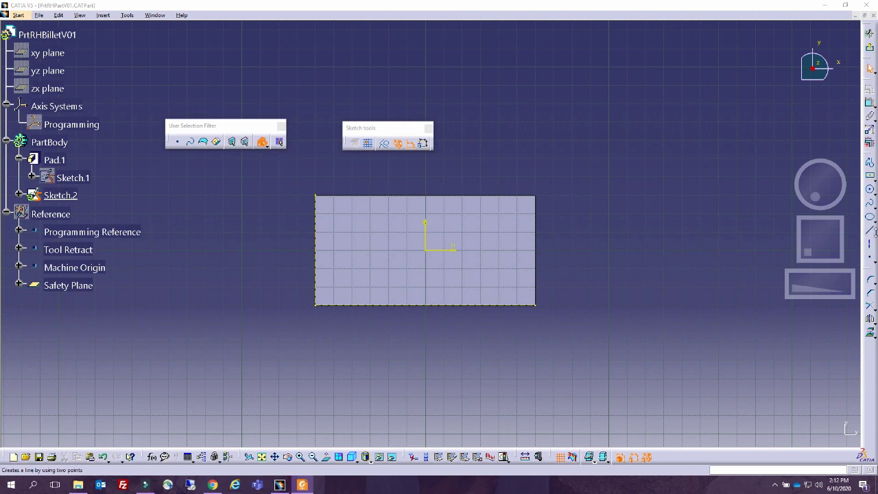
# Sketch a centered construction rectangle about 31 mm high on the horizontal axis, in the left part of the pad's top face.
pyautogui.click(872, 237)
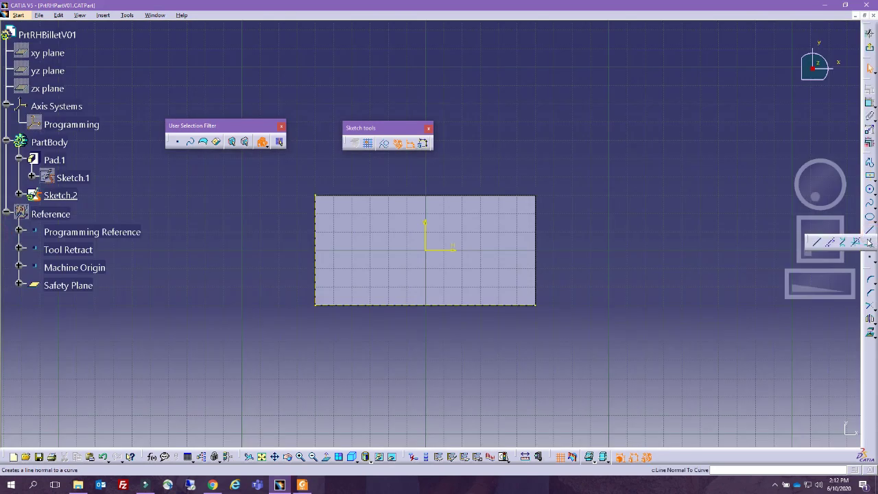
pyautogui.click(738, 222)
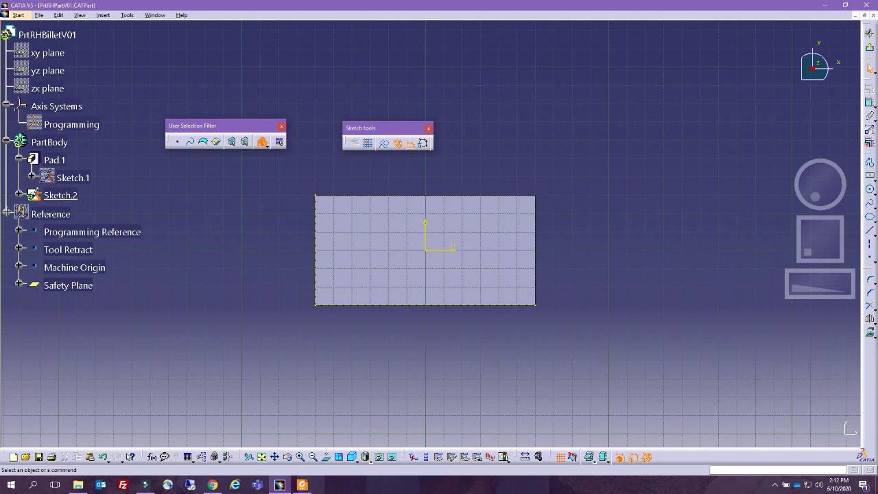
pyautogui.click(870, 177)
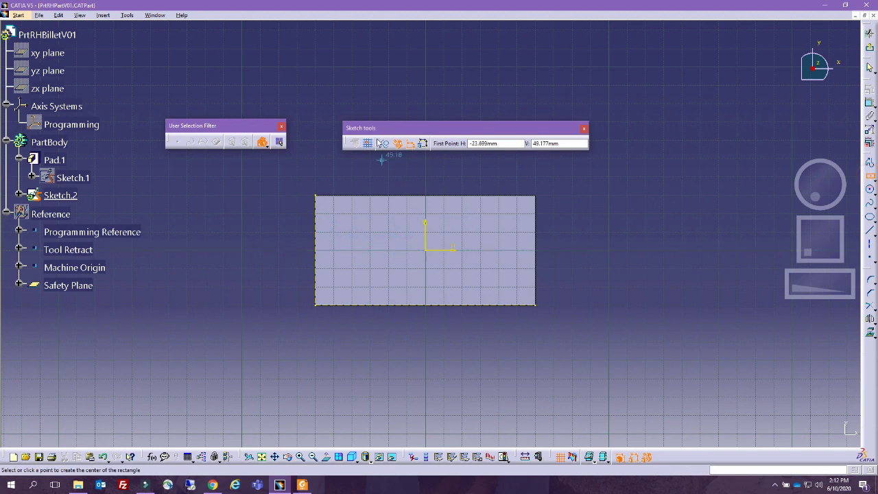
pyautogui.click(393, 248)
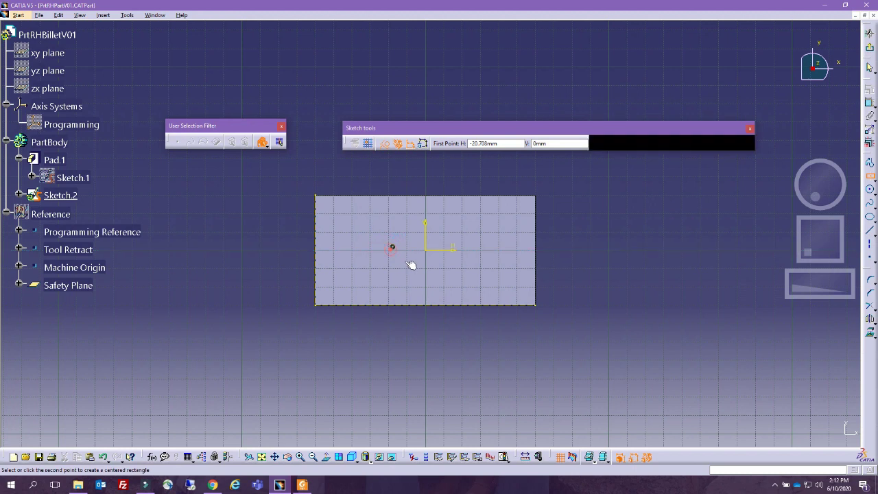
pyautogui.click(443, 276)
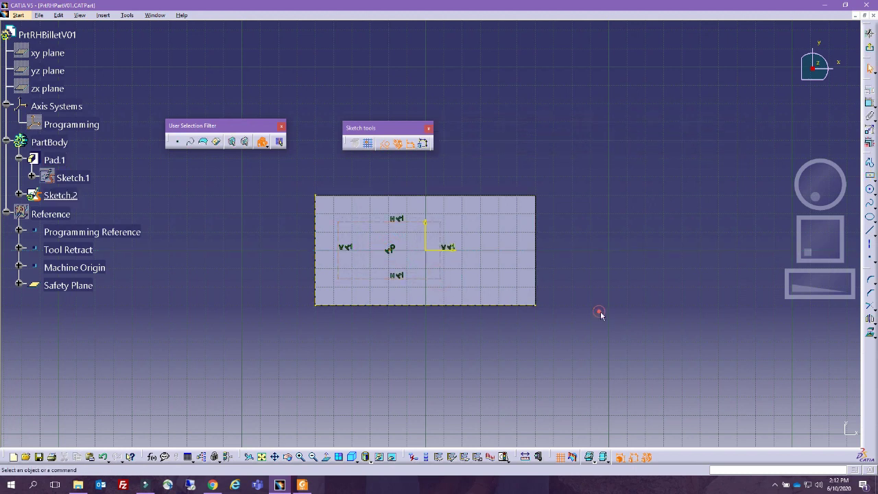
# Dimension the offset between the rectangle's left side and the pad's projected left edge and set it to 20 mm.
pyautogui.click(338, 233)
pyautogui.click(315, 238)
pyautogui.click(280, 166)
pyautogui.doubleClick(277, 163)
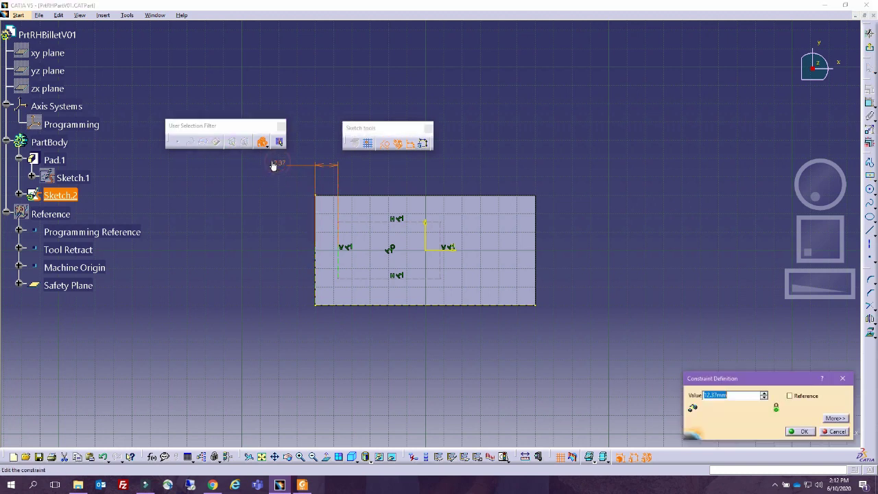
pyautogui.write('20')
pyautogui.press('Return')
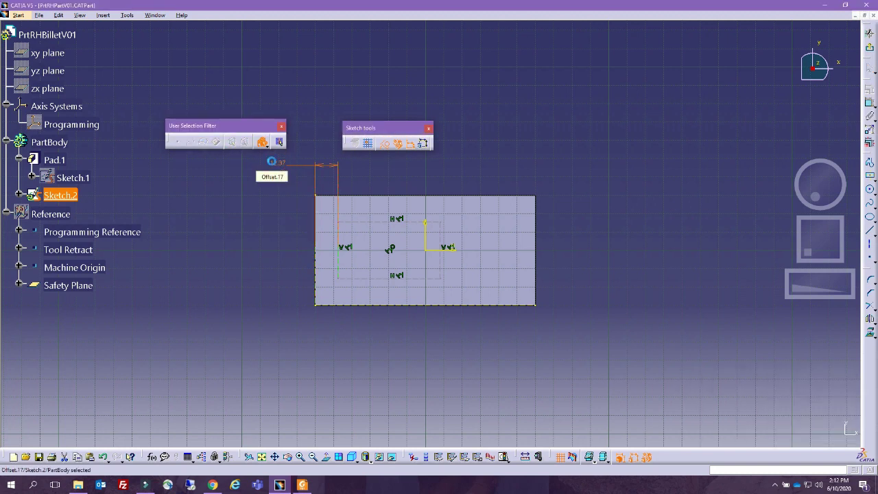
pyautogui.click(689, 214)
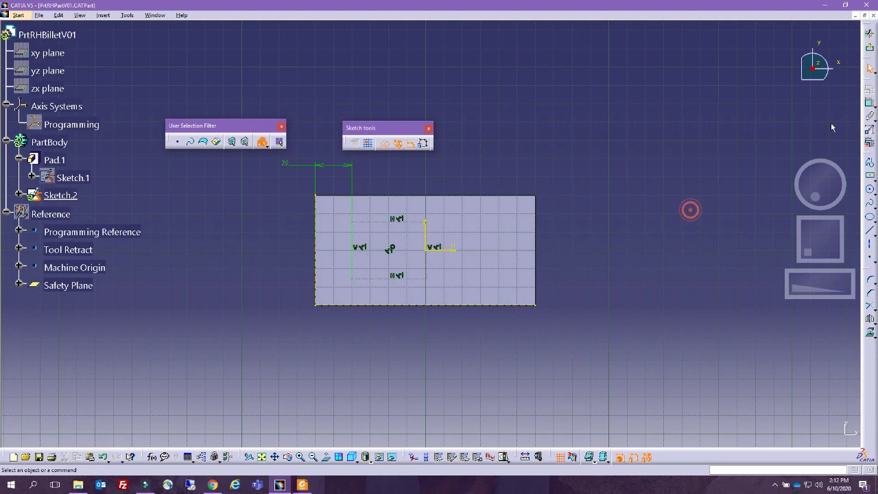
# Dimension the construction rectangle's top and left sides, setting its width to 60 mm and its height to 40 mm.
pyautogui.click(870, 103)
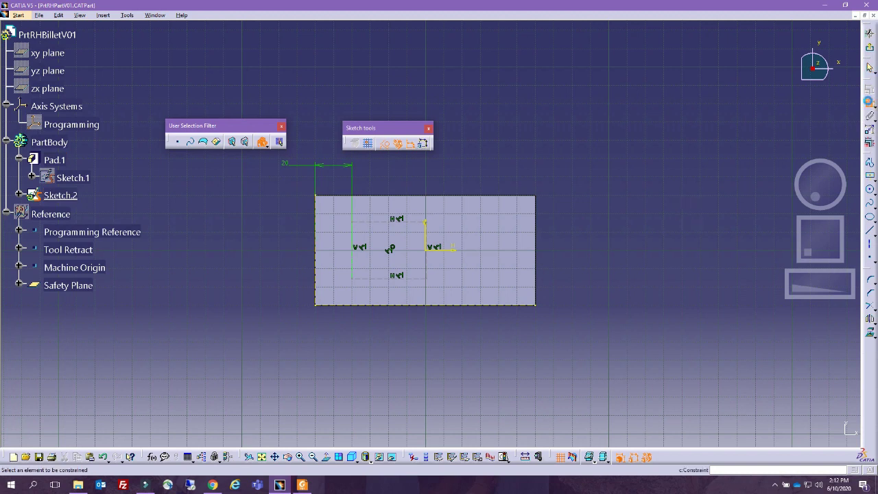
pyautogui.click(412, 222)
pyautogui.doubleClick(484, 163)
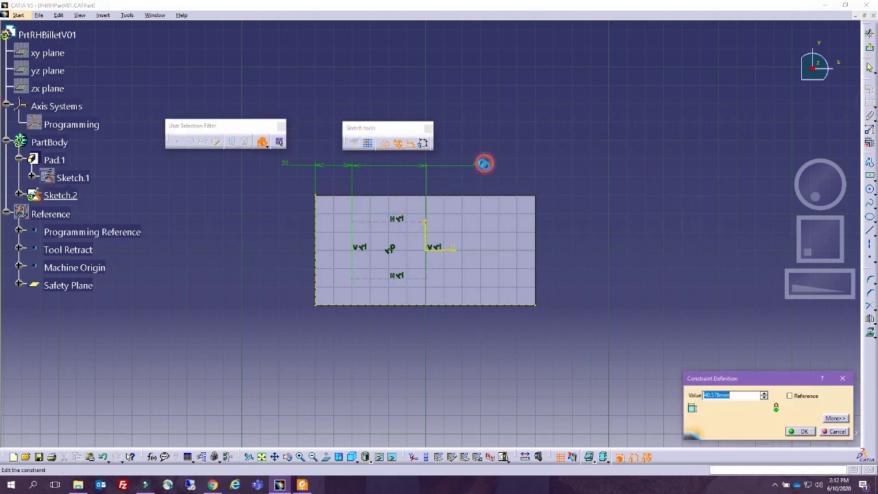
pyautogui.write('60')
pyautogui.press('Return')
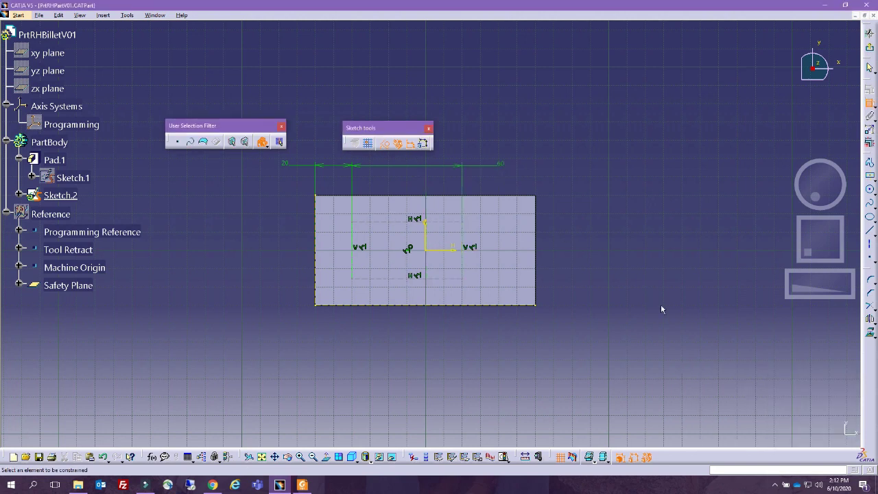
pyautogui.click(354, 266)
pyautogui.click(275, 252)
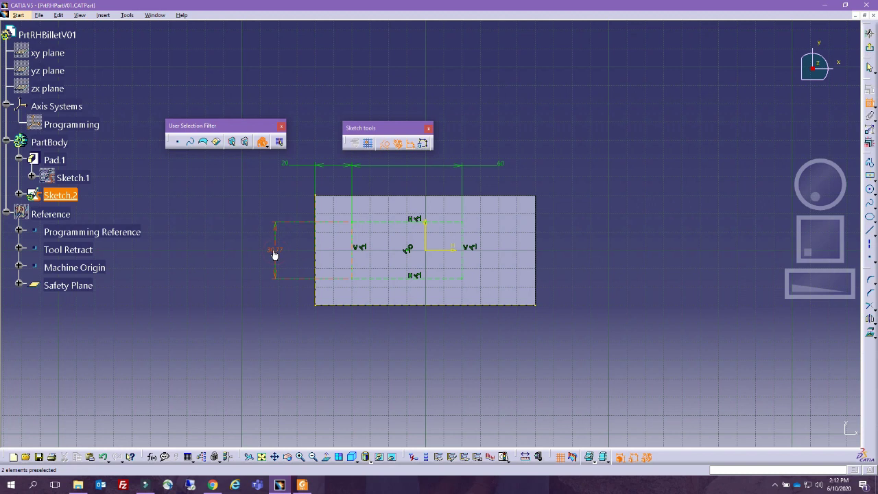
pyautogui.doubleClick(273, 253)
pyautogui.write('40')
pyautogui.press('Return')
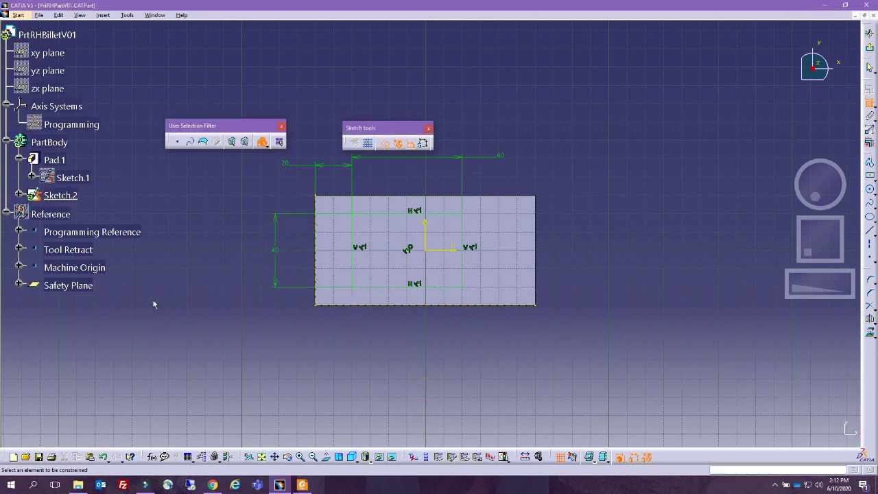
# Check the milling drawing in Foxit Reader for the tilted square's size and position, and return to CATIA.
pyautogui.moveTo(371, 344)
pyautogui.mouseDown(button='middle')
pyautogui.moveTo(388, 349)
pyautogui.moveTo(381, 309)
pyautogui.mouseUp(button='middle')
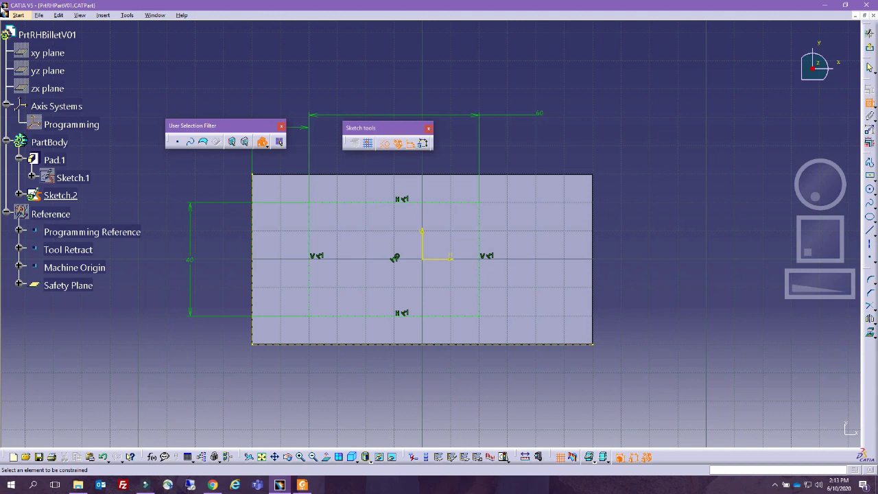
pyautogui.hotkey('alt', 'Tab')
pyautogui.click(586, 28)
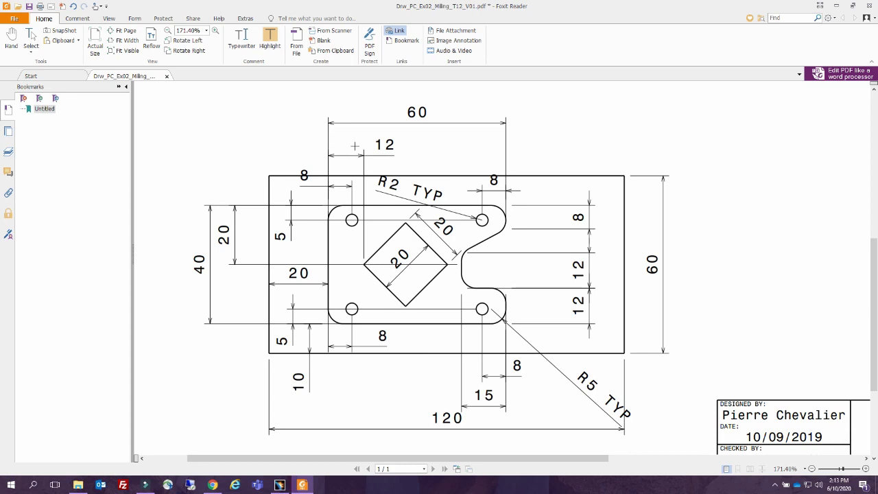
pyautogui.doubleClick(573, 5)
pyautogui.click(2, 59)
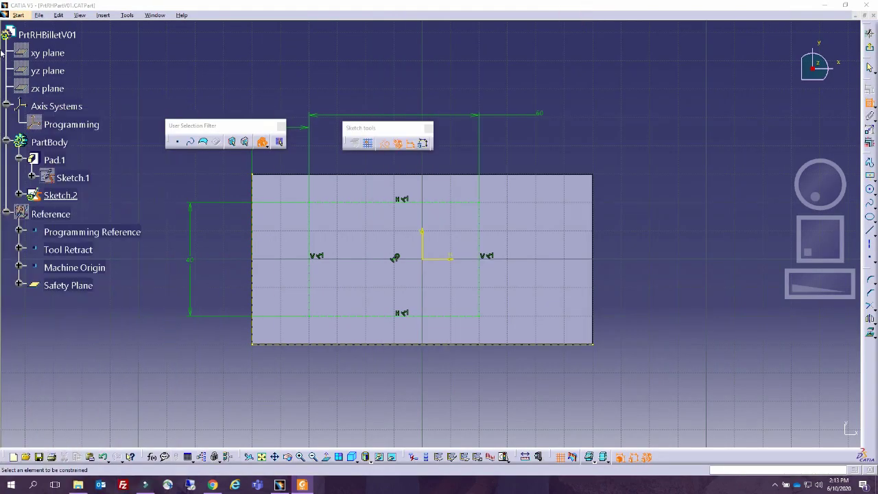
pyautogui.click(870, 176)
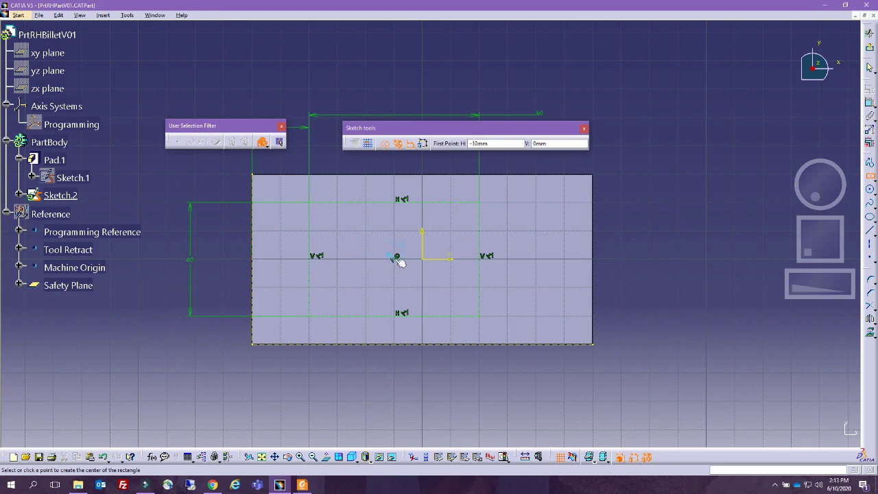
pyautogui.click(397, 258)
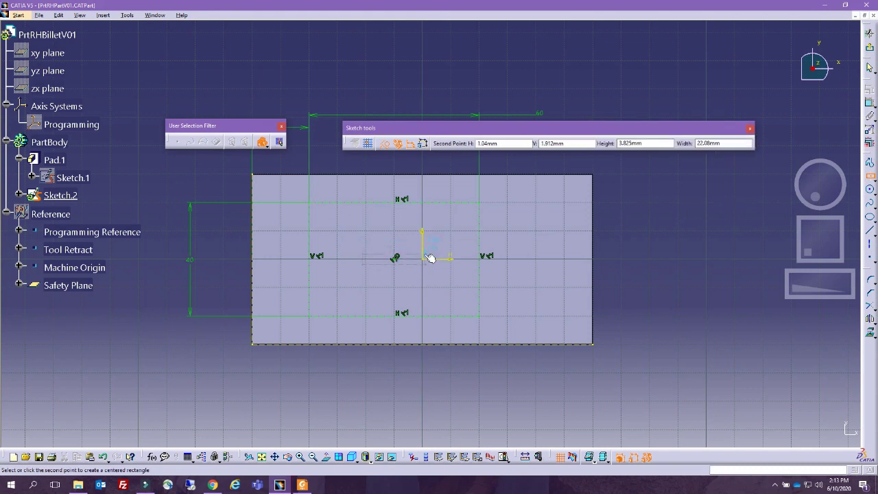
pyautogui.press('Escape')
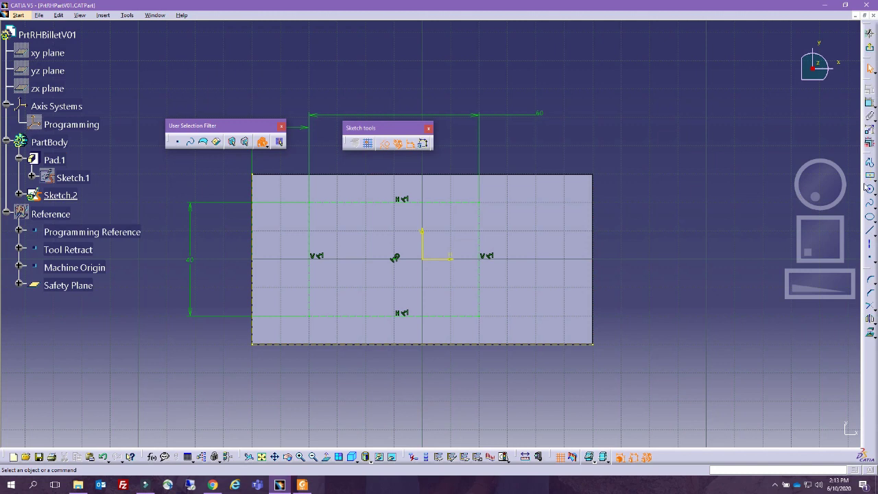
# Sketch a small oriented construction rectangle tilted about 40 degrees, with its first corner on the horizontal axis inside the 60 by 40 mm rectangle.
pyautogui.click(872, 181)
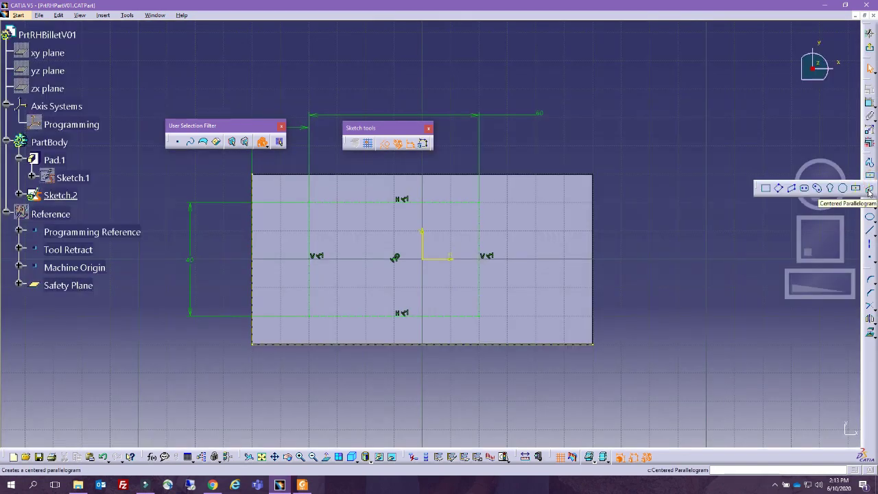
pyautogui.click(870, 192)
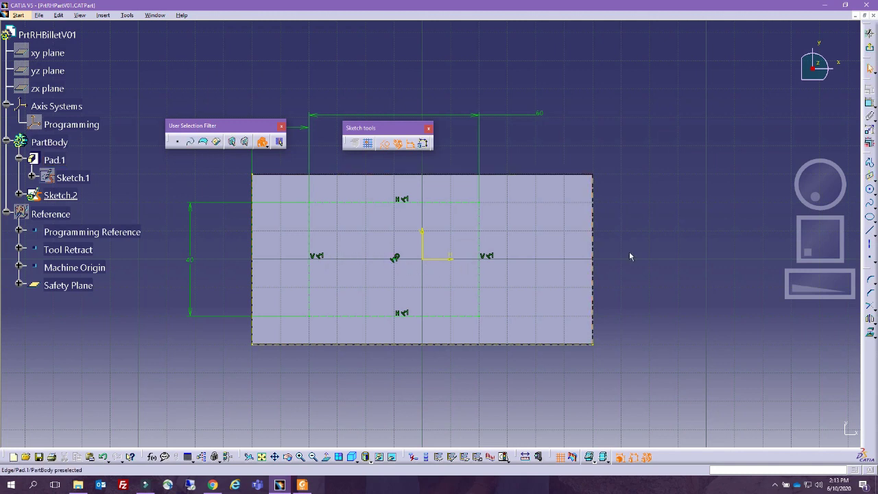
pyautogui.click(870, 190)
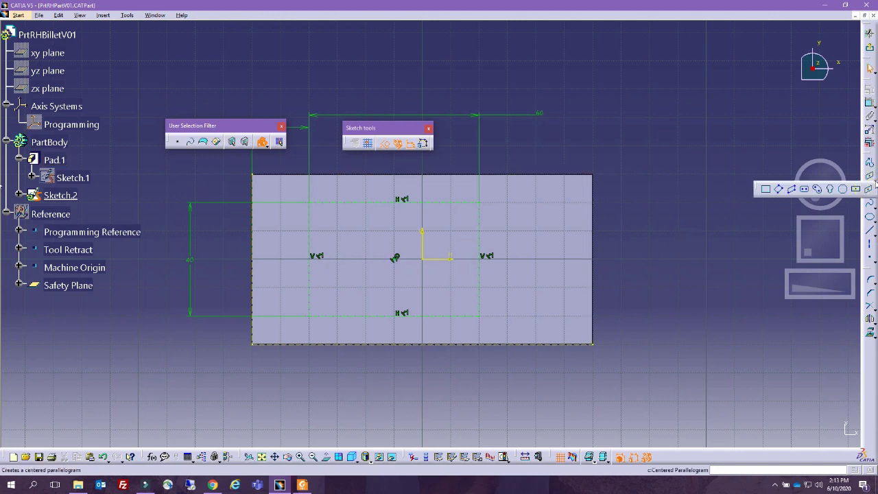
pyautogui.click(779, 190)
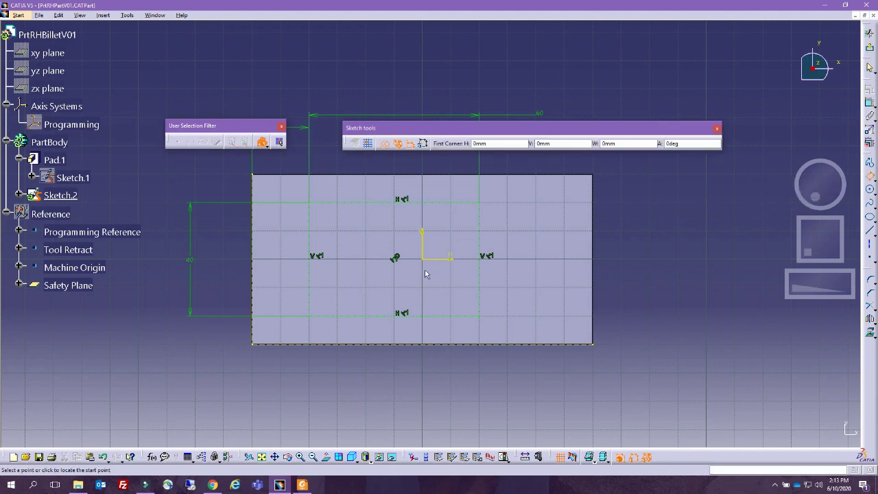
pyautogui.click(375, 258)
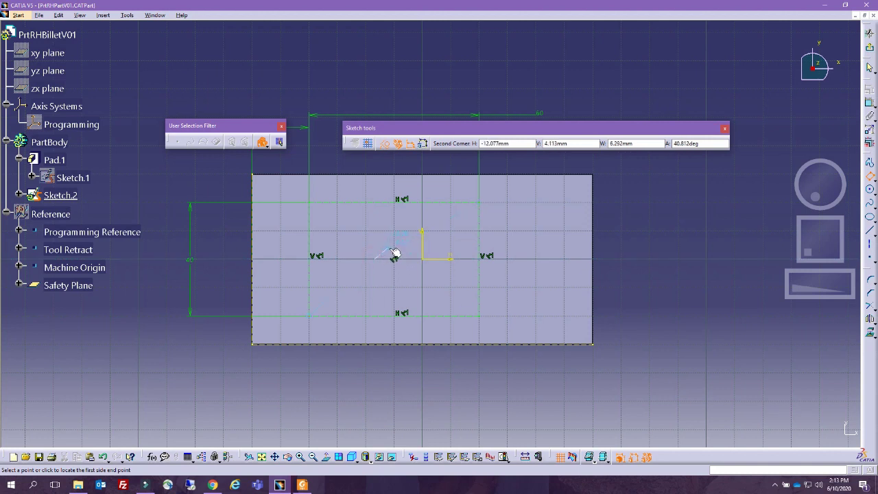
pyautogui.click(396, 255)
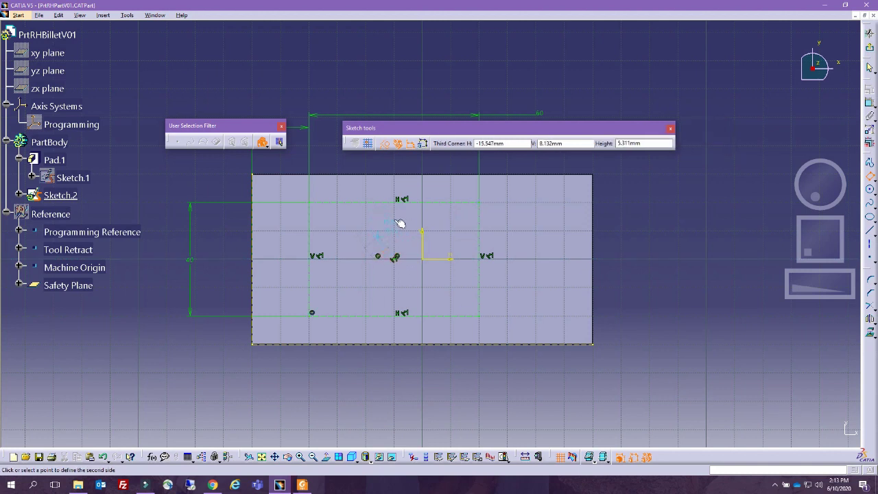
pyautogui.press('Escape')
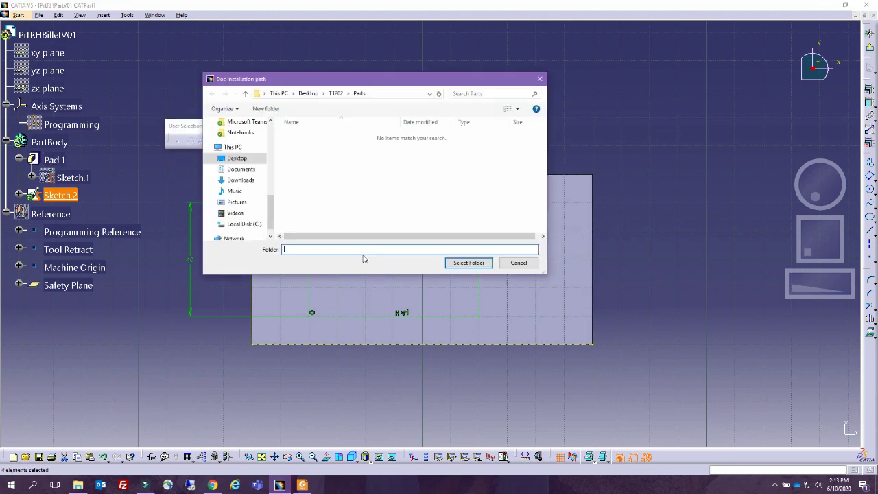
pyautogui.click(503, 266)
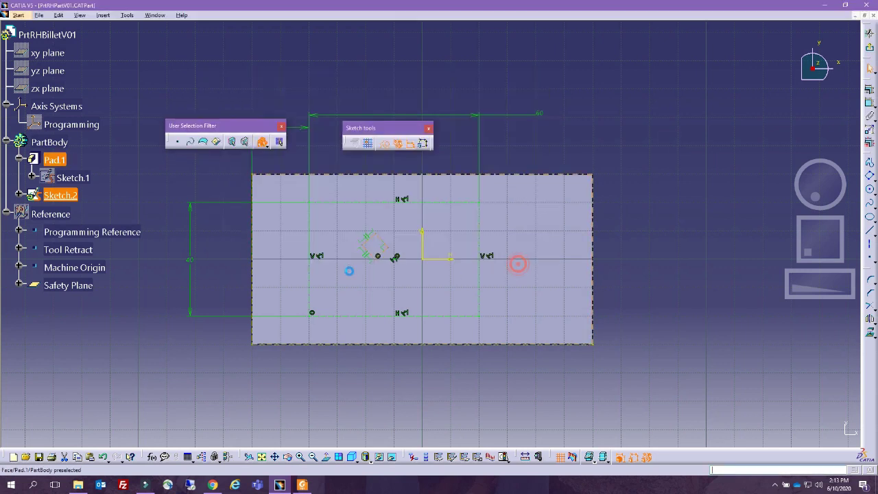
# Delete the small tilted construction rectangle inside the 60 by 40 mm rectangle, including its leftover lines.
pyautogui.click(378, 240)
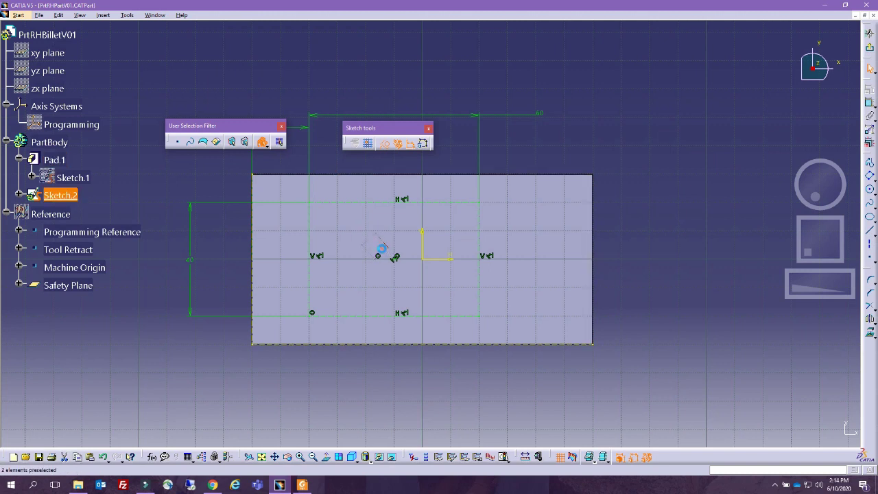
pyautogui.click(386, 239)
pyautogui.click(369, 253)
pyautogui.click(372, 254)
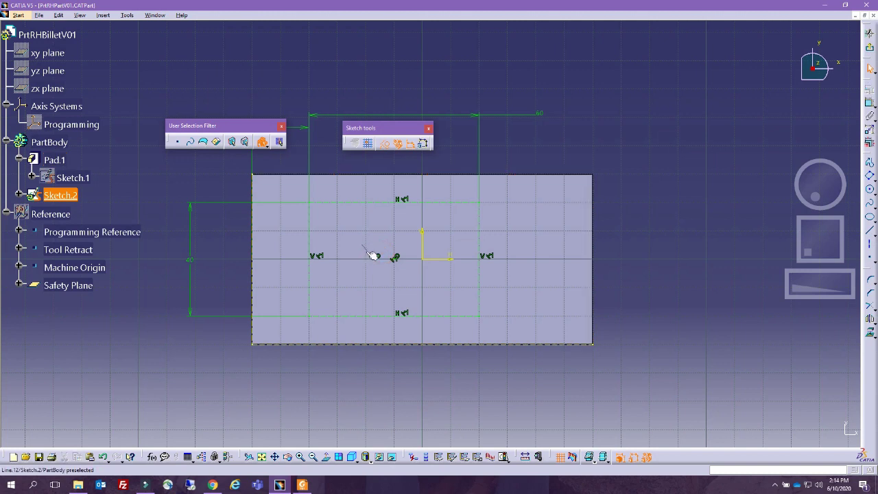
pyautogui.click(373, 254)
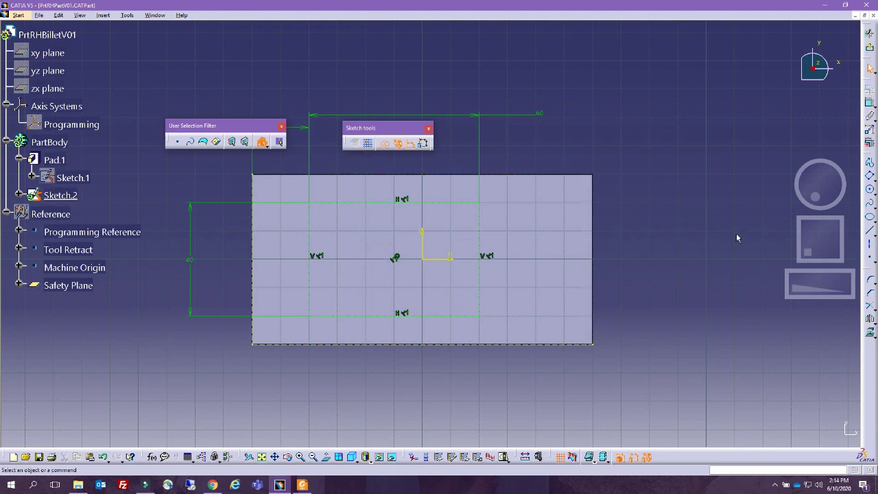
# With automatic geometrical and dimensional constraints off, sketch a closed four-line diamond of about 15 by 13 mm, starting on the horizontal axis left of the origin.
pyautogui.click(873, 179)
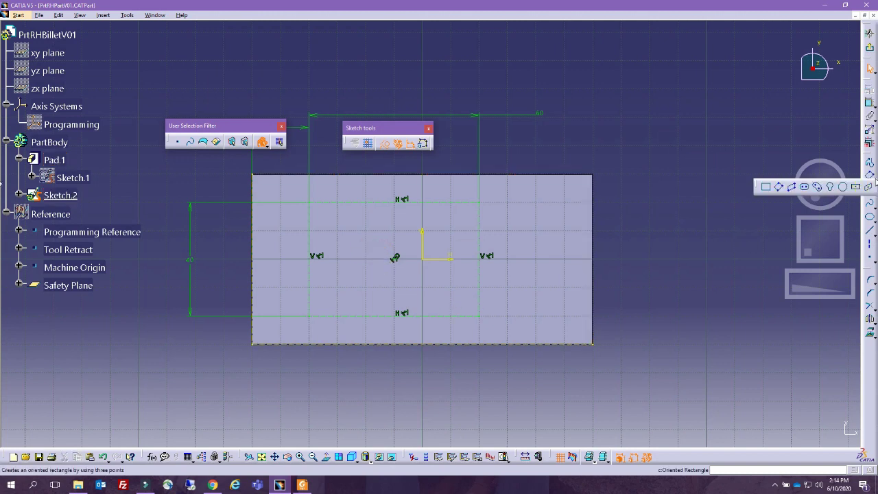
pyautogui.click(766, 153)
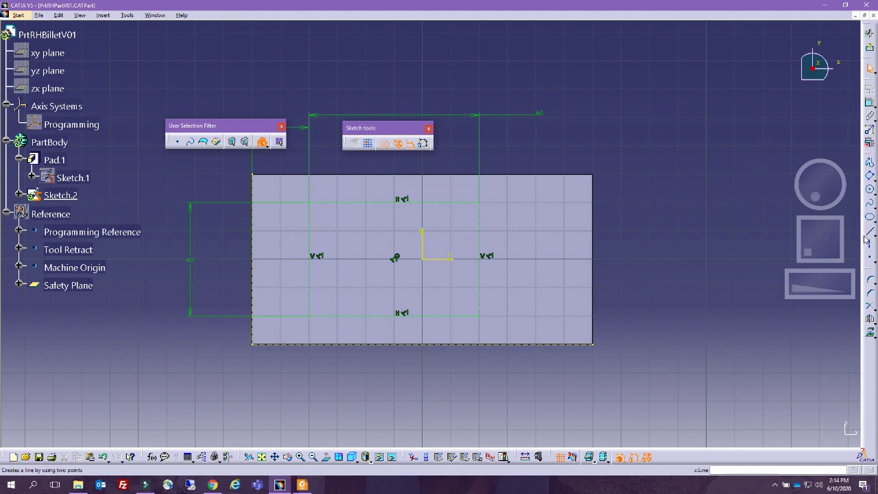
pyautogui.click(869, 165)
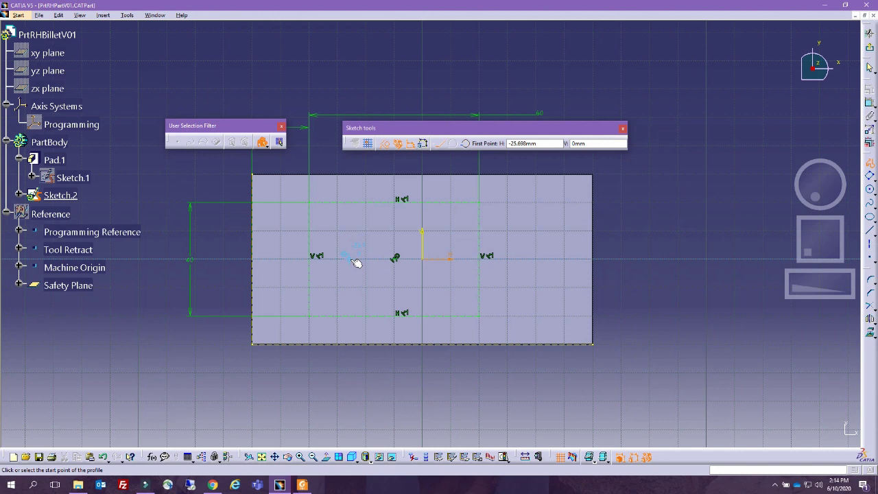
pyautogui.click(352, 257)
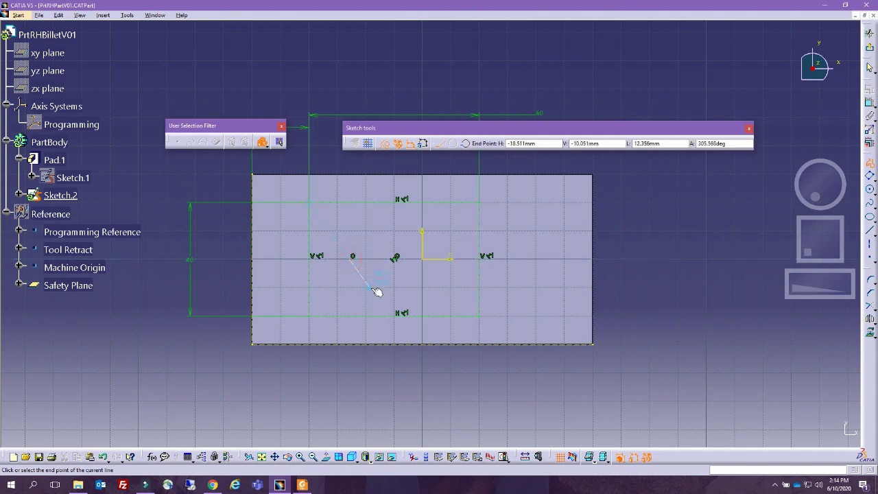
pyautogui.click(409, 144)
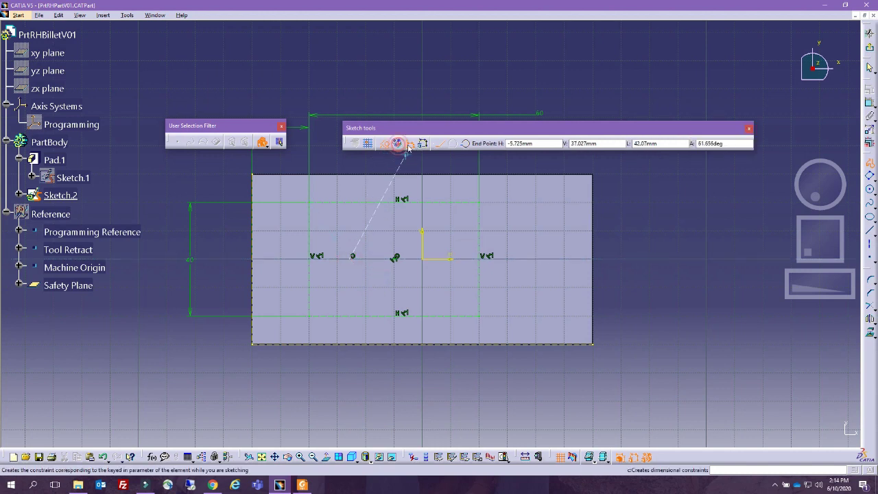
pyautogui.click(374, 287)
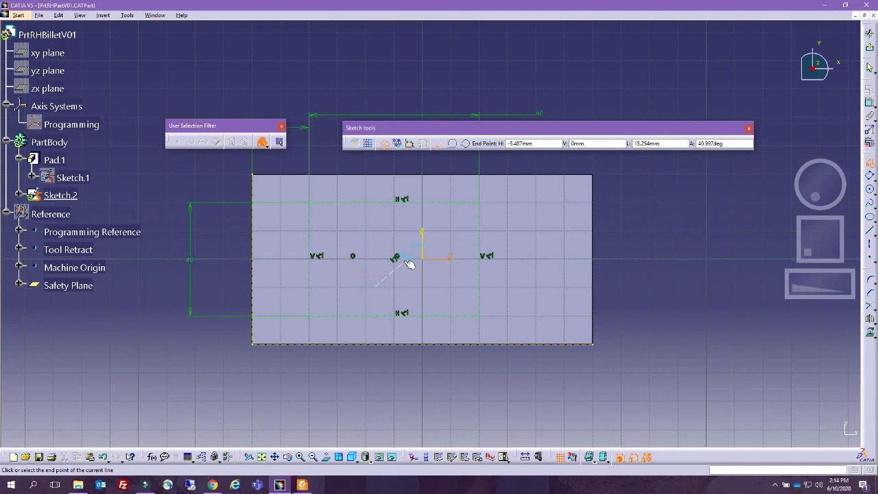
pyautogui.click(414, 263)
pyautogui.click(382, 229)
pyautogui.click(353, 256)
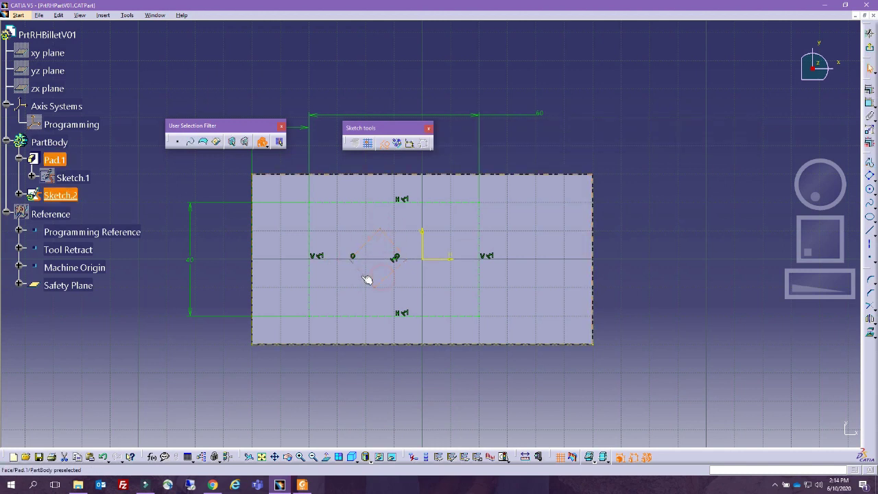
# Convert the diamond's four lines from construction to standard geometry.
pyautogui.click(386, 145)
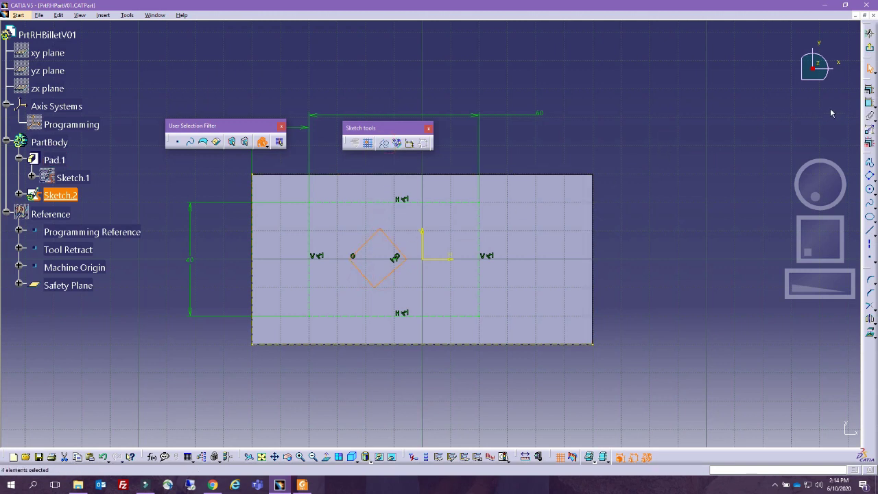
pyautogui.click(870, 89)
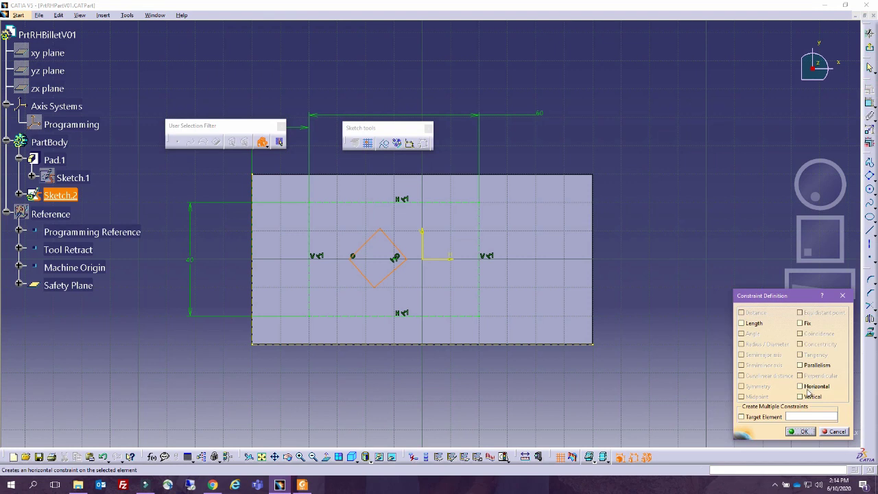
pyautogui.click(831, 432)
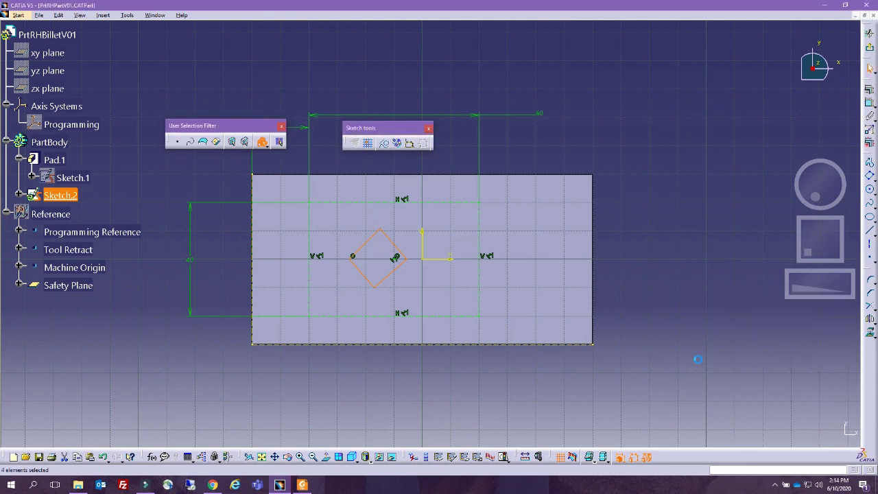
# Constrain the diamond's two upper sides perpendicular and turn automatic geometrical and dimensional constraints back on.
pyautogui.click(369, 239)
pyautogui.keyDown('ctrl'); pyautogui.click(391, 242); pyautogui.keyUp('ctrl')
pyautogui.click(870, 89)
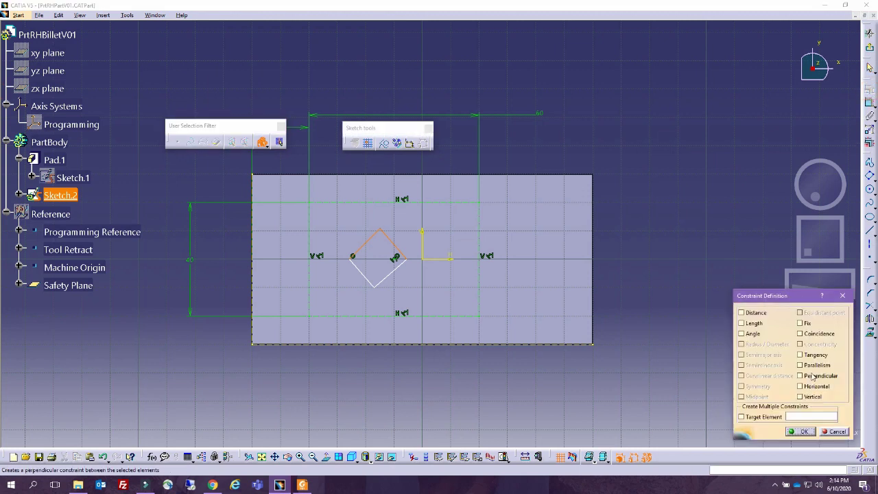
pyautogui.click(810, 376)
pyautogui.click(520, 266)
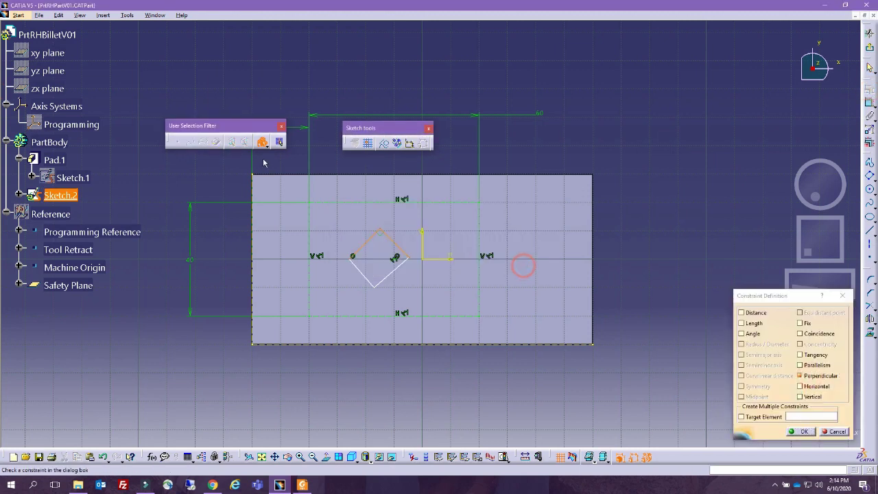
pyautogui.click(410, 143)
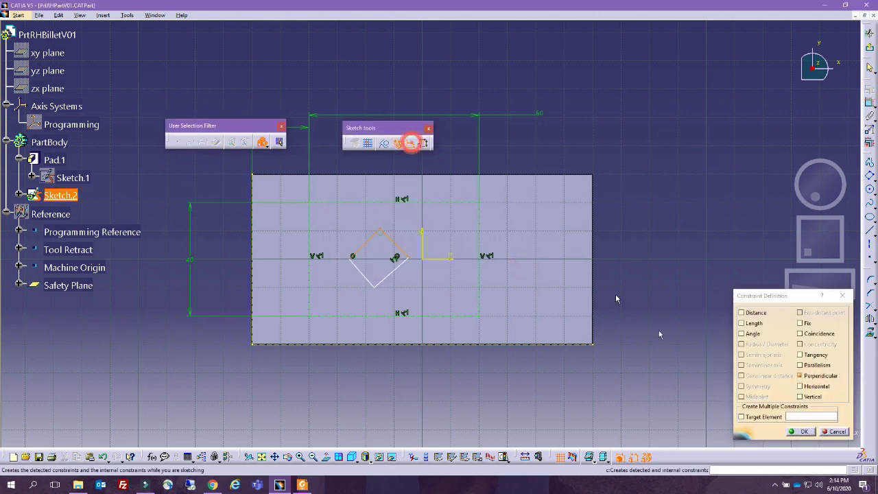
pyautogui.click(801, 431)
# Constrain the two sides meeting at the diamond's left corner perpendicular to each other.
pyautogui.click(355, 268)
pyautogui.keyDown('ctrl'); pyautogui.click(362, 245); pyautogui.keyUp('ctrl')
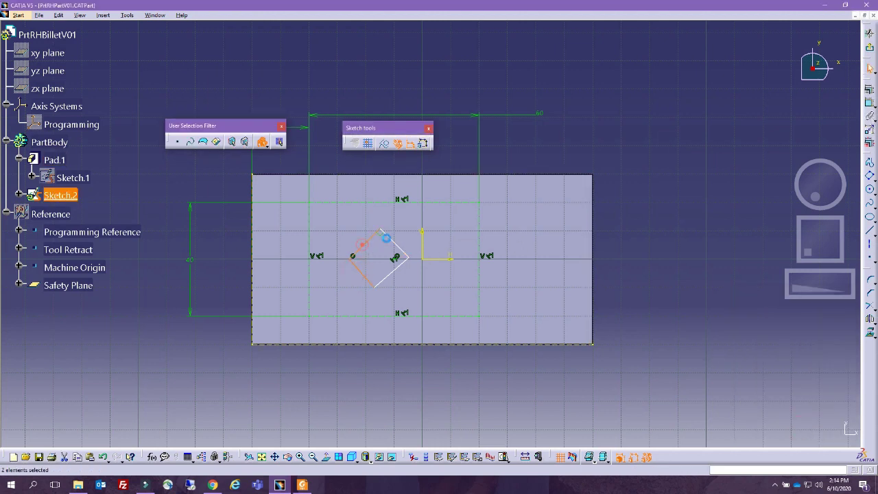
pyautogui.click(870, 89)
pyautogui.click(801, 376)
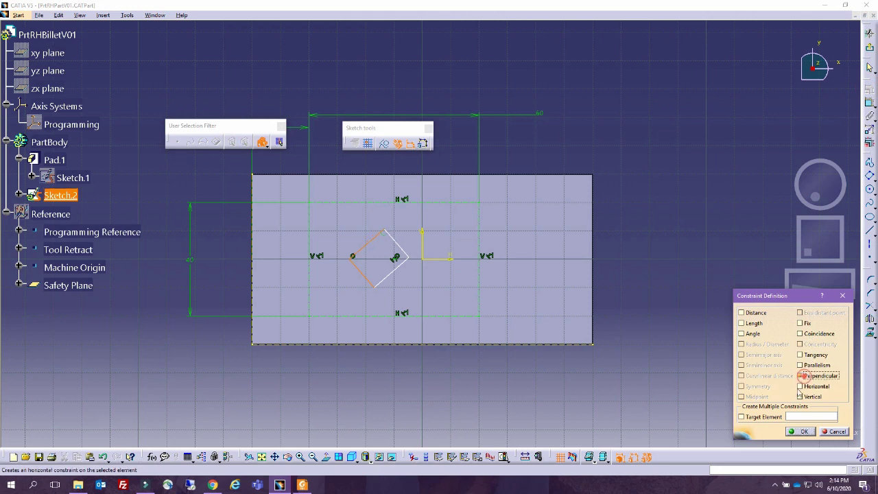
pyautogui.click(791, 431)
# Constrain the diamond's two lower sides perpendicular to each other.
pyautogui.click(368, 279)
pyautogui.keyDown('ctrl'); pyautogui.click(389, 274); pyautogui.keyUp('ctrl')
pyautogui.click(869, 89)
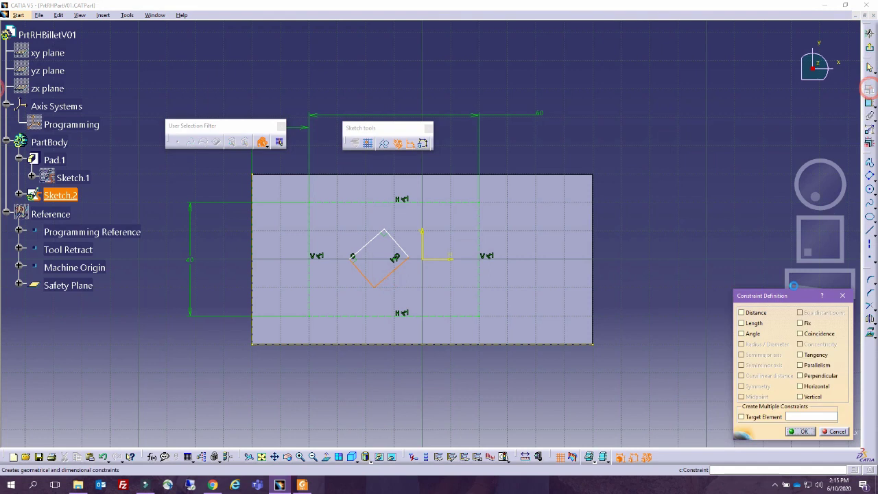
pyautogui.click(801, 376)
pyautogui.click(800, 431)
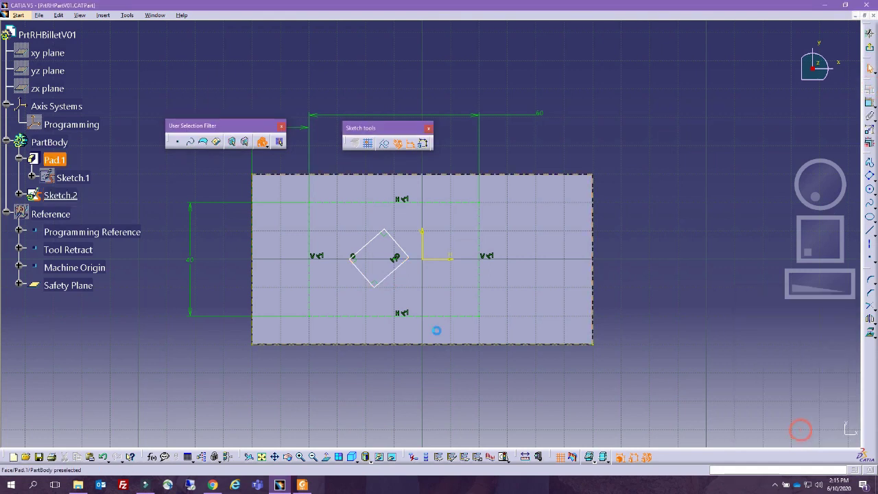
# Constrain the two sides meeting at the diamond's right corner perpendicular to each other.
pyautogui.click(404, 267)
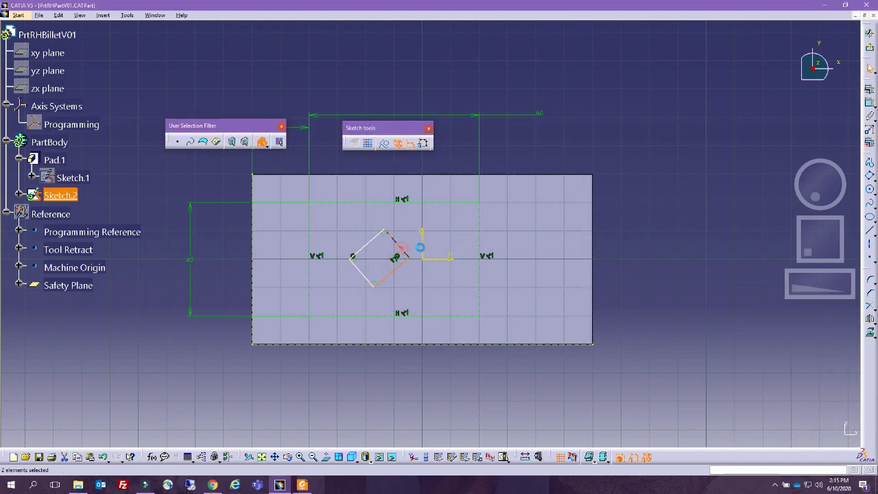
pyautogui.click(870, 91)
pyautogui.click(815, 376)
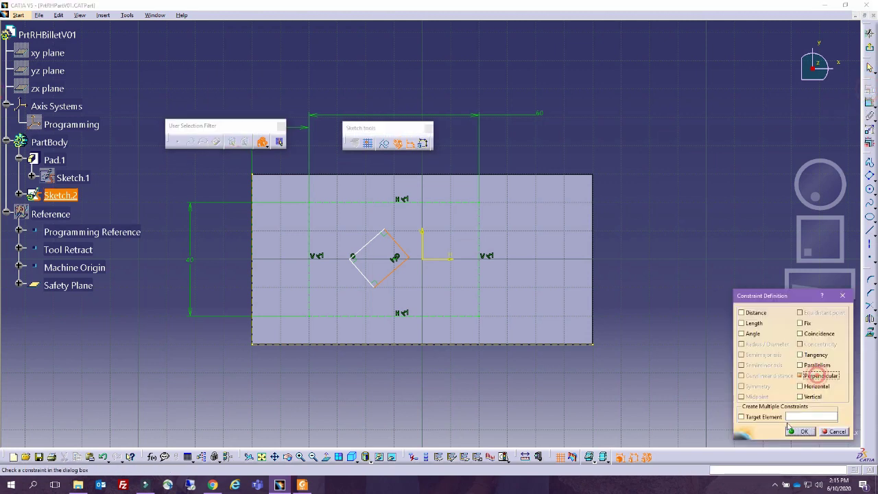
pyautogui.click(791, 430)
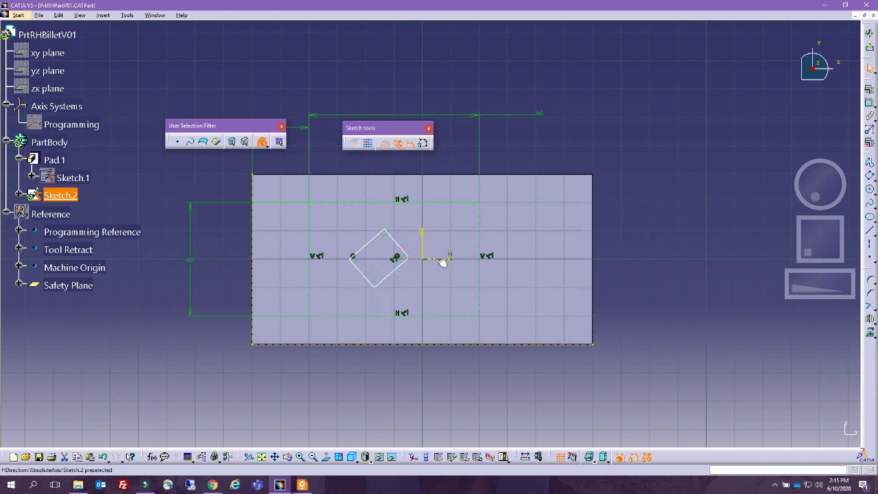
# Make the diamond's right corner coincident with the sketch's horizontal axis.
pyautogui.click(869, 90)
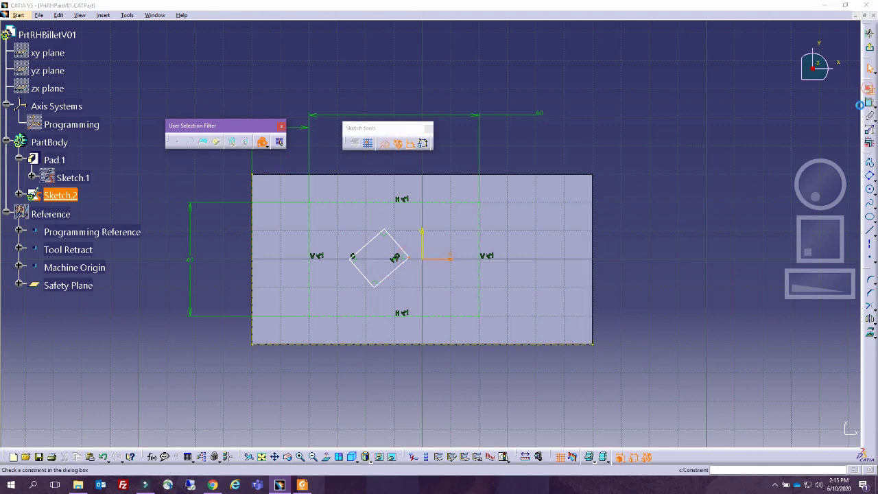
pyautogui.click(801, 333)
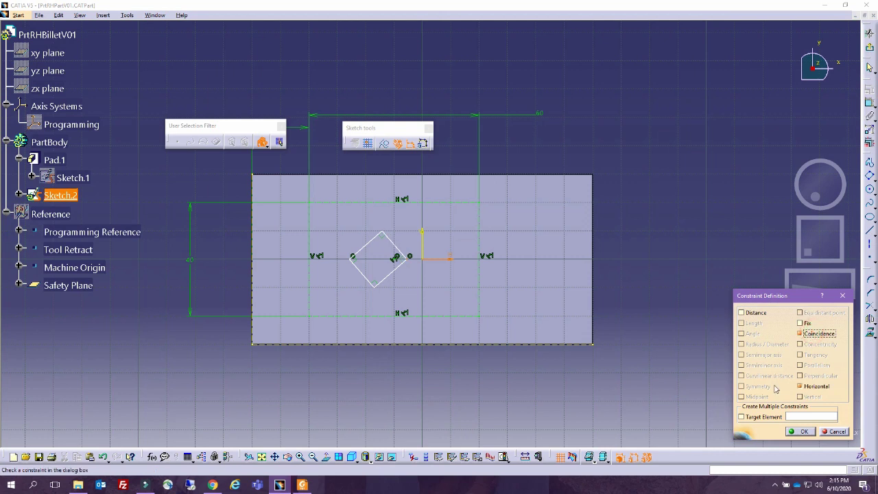
pyautogui.click(800, 432)
# Check the constraints that tie the diamond's left and right corners to the horizontal axis.
pyautogui.click(350, 258)
pyautogui.click(869, 90)
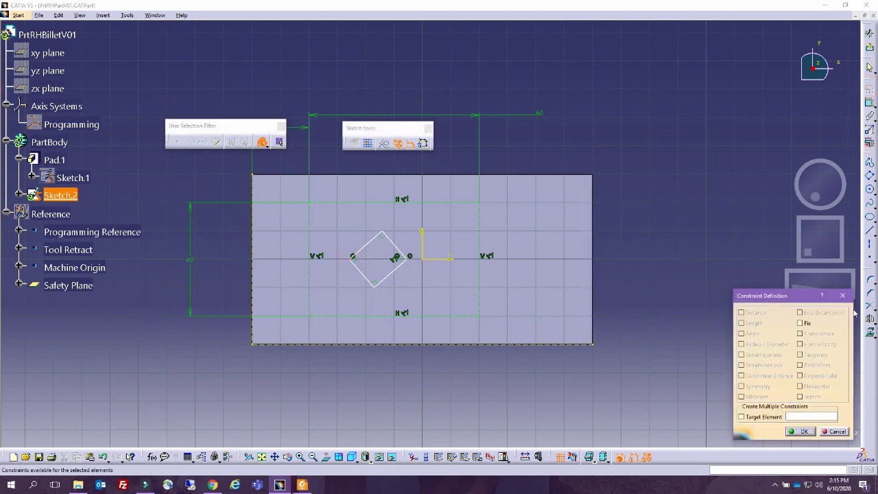
pyautogui.click(843, 296)
pyautogui.click(449, 260)
pyautogui.click(869, 90)
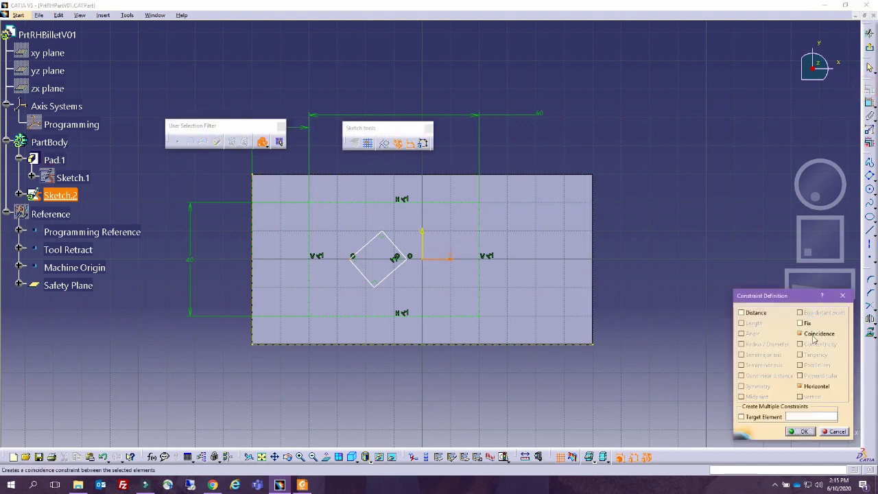
pyautogui.click(803, 431)
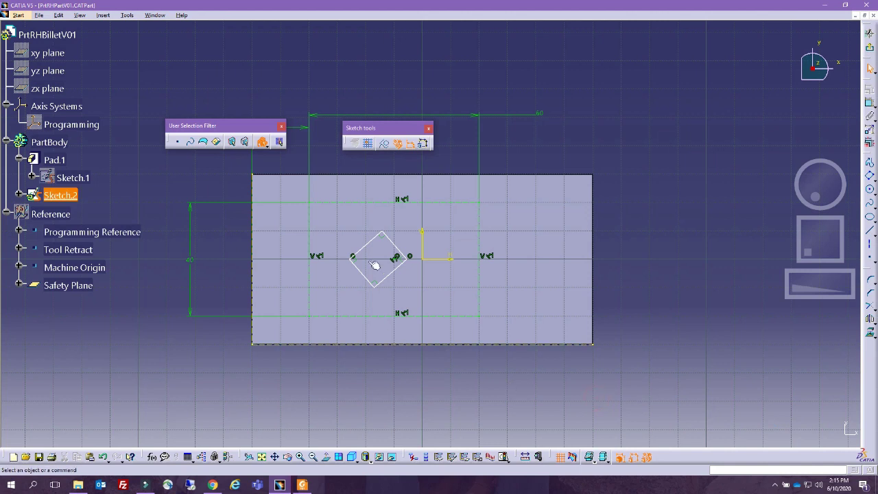
# Dimension the lengths of the diamond's upper-left and upper-right sides.
pyautogui.click(871, 102)
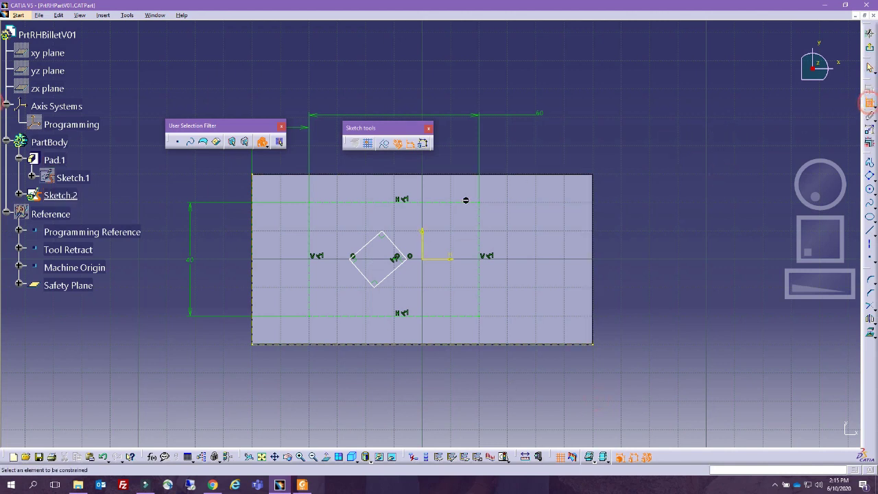
pyautogui.click(367, 246)
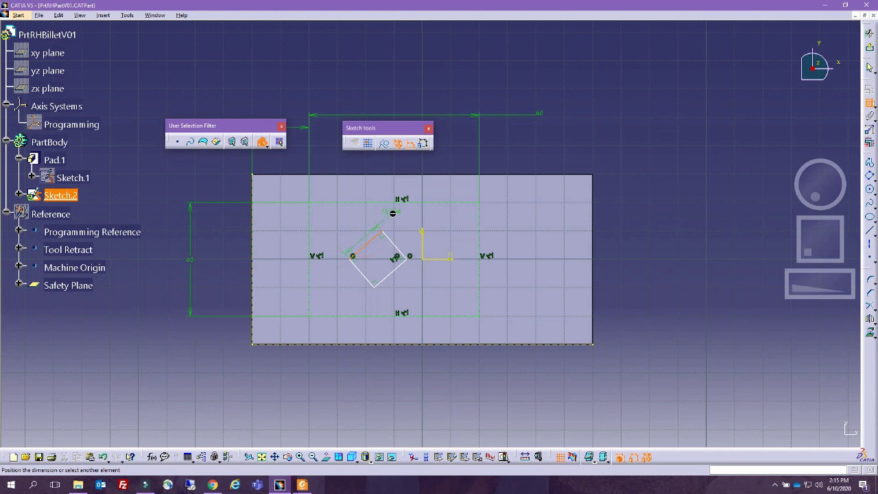
pyautogui.click(398, 217)
pyautogui.click(394, 245)
pyautogui.click(413, 233)
pyautogui.click(401, 272)
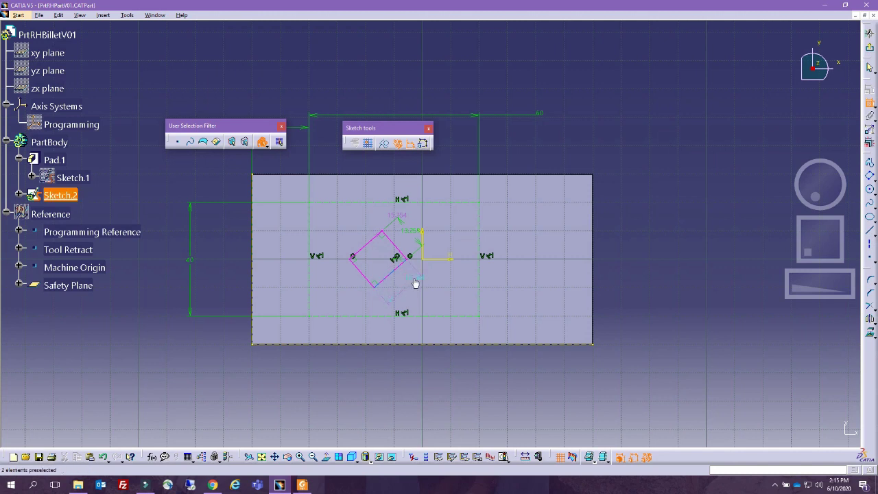
pyautogui.rightClick(414, 277)
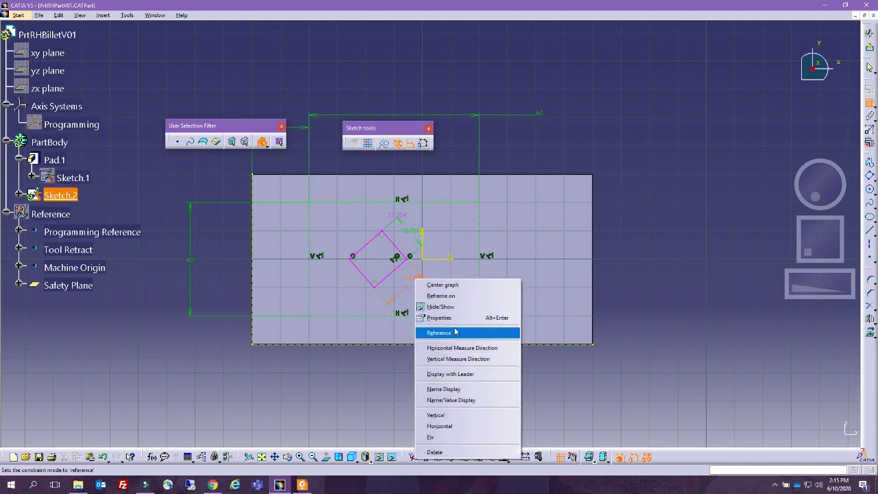
pyautogui.click(450, 453)
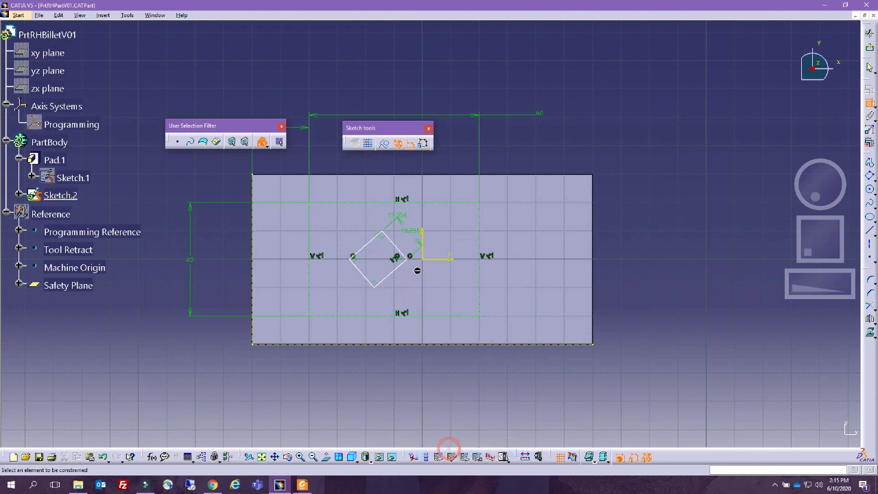
# Set the lengths of the diamond's upper-right and upper-left sides to 20 mm each.
pyautogui.doubleClick(410, 236)
pyautogui.write('20')
pyautogui.press('Return')
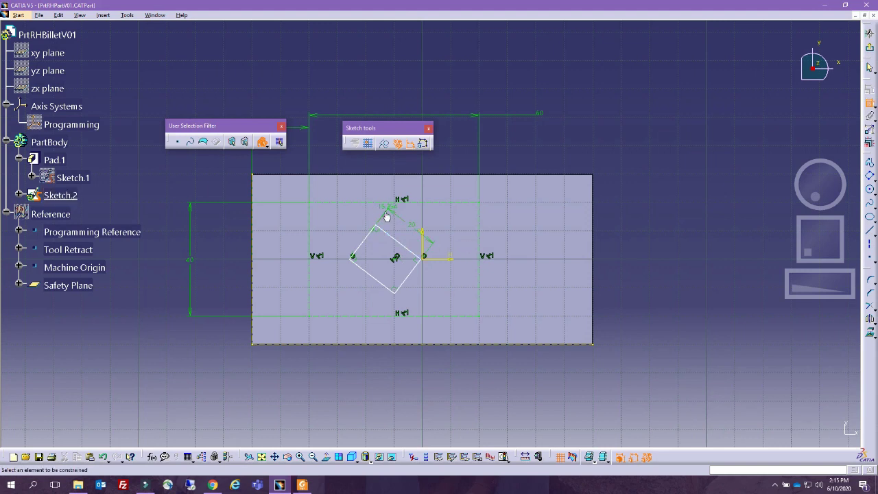
pyautogui.doubleClick(384, 206)
pyautogui.write('20')
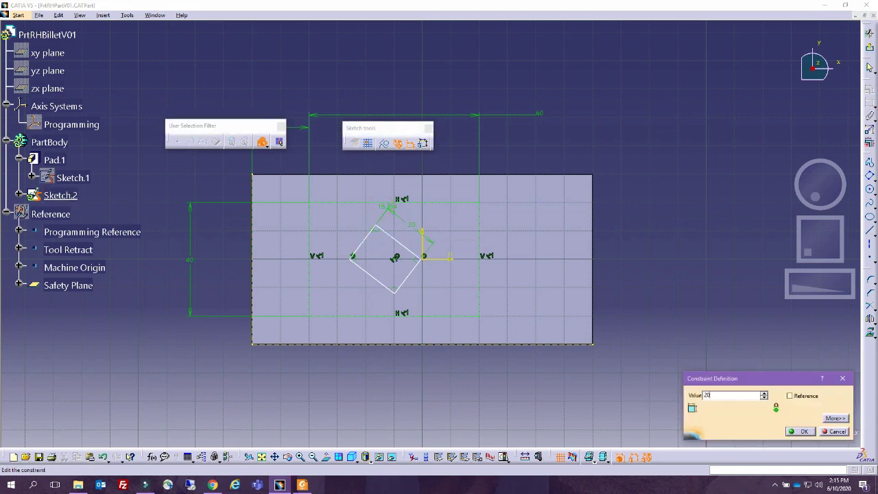
pyautogui.press('Return')
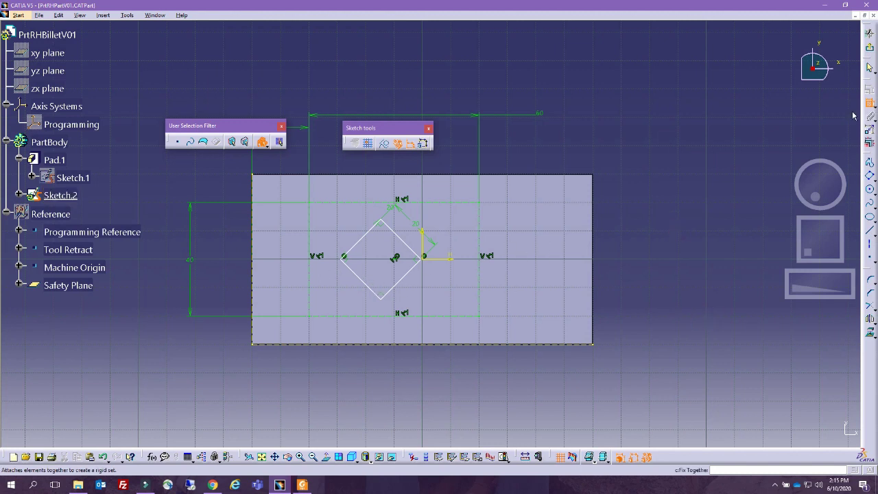
# Dimension the horizontal distance from the construction rectangle's left side to the diamond's left corner and set it to 12 mm.
pyautogui.click(310, 252)
pyautogui.click(341, 258)
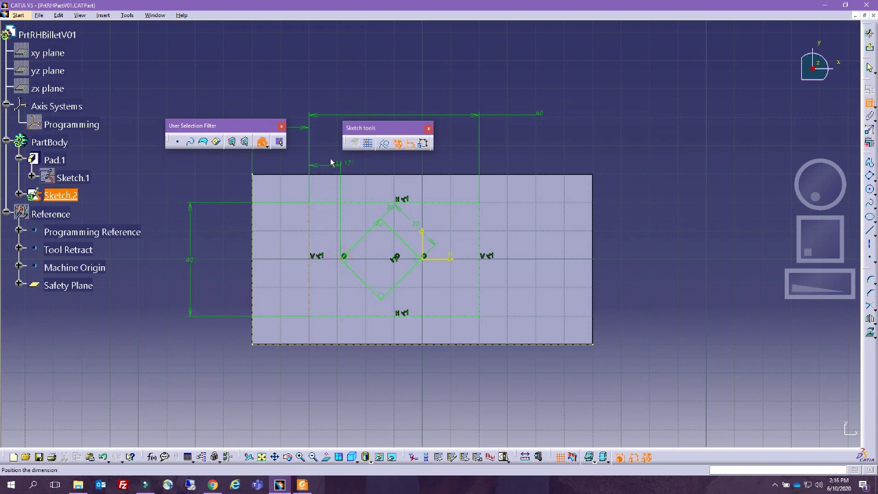
pyautogui.click(329, 87)
pyautogui.doubleClick(331, 77)
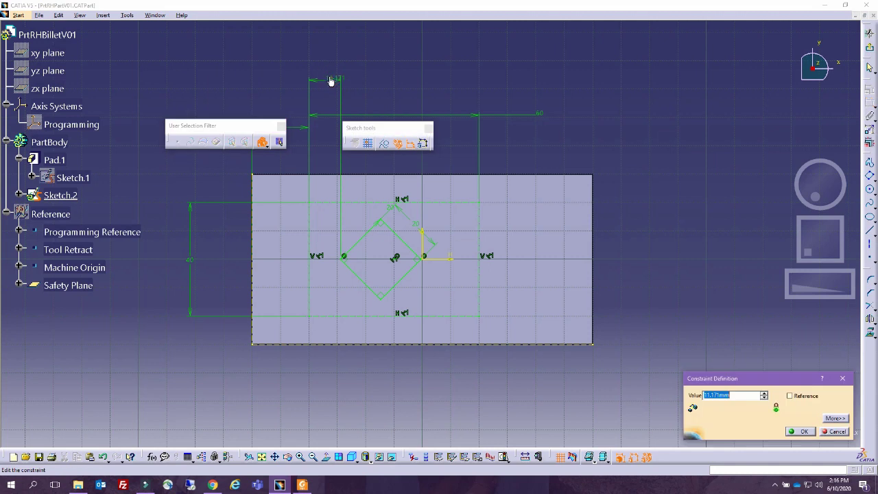
pyautogui.write('12')
pyautogui.press('Return')
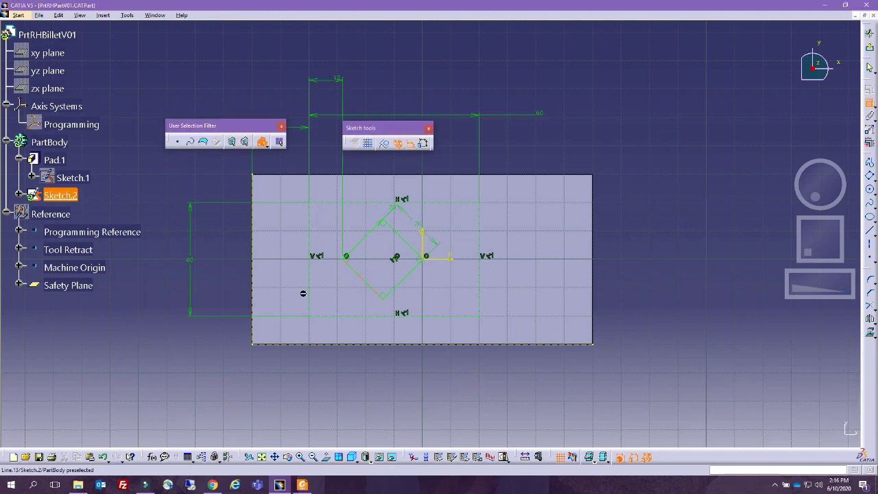
# Switch to the drawing in Foxit Reader, examine the four corner holes, and return to the CATIA sketch.
pyautogui.click(302, 486)
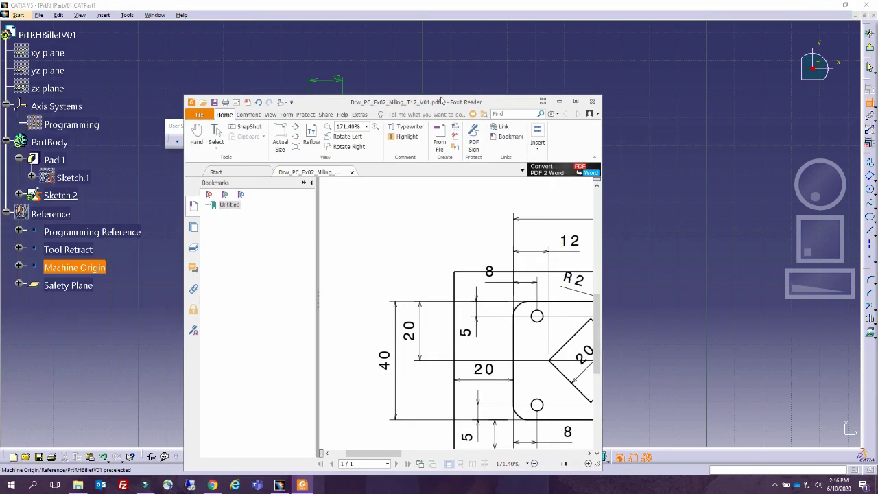
pyautogui.moveTo(508, 101); pyautogui.dragTo(486, 74)
pyautogui.click(551, 72)
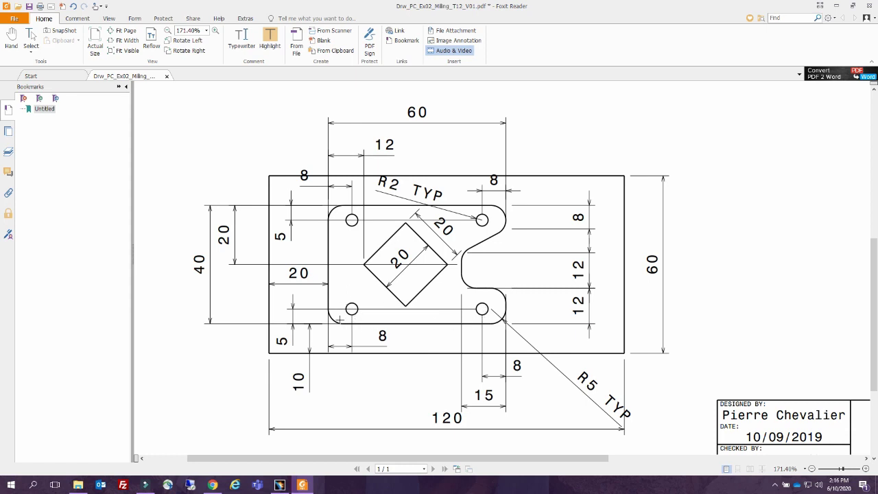
pyautogui.click(651, 11)
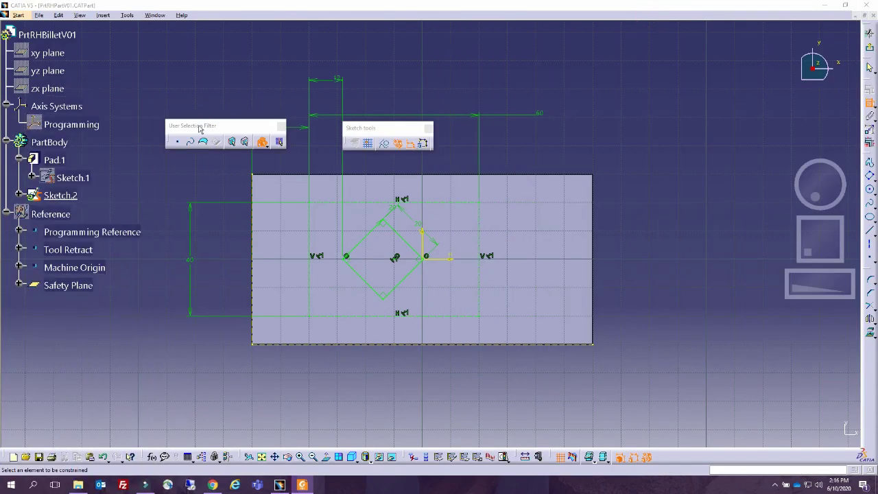
pyautogui.click(707, 174)
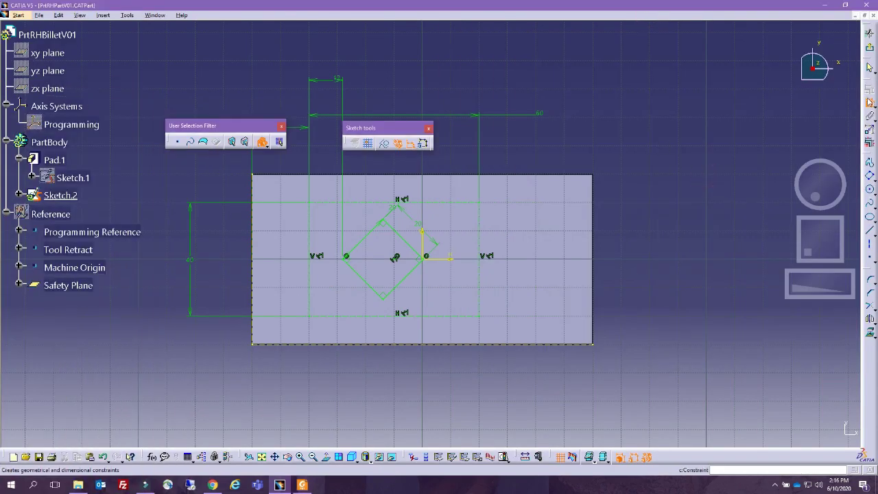
# Sketch circles about 3.2 mm and 4.8 mm in diameter inside the construction rectangle's upper-left and upper-right corners.
pyautogui.click(870, 189)
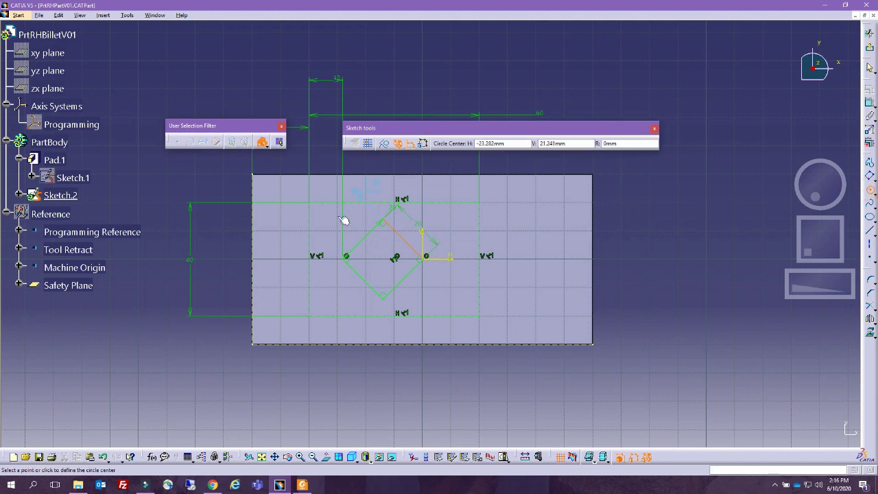
pyautogui.click(320, 214)
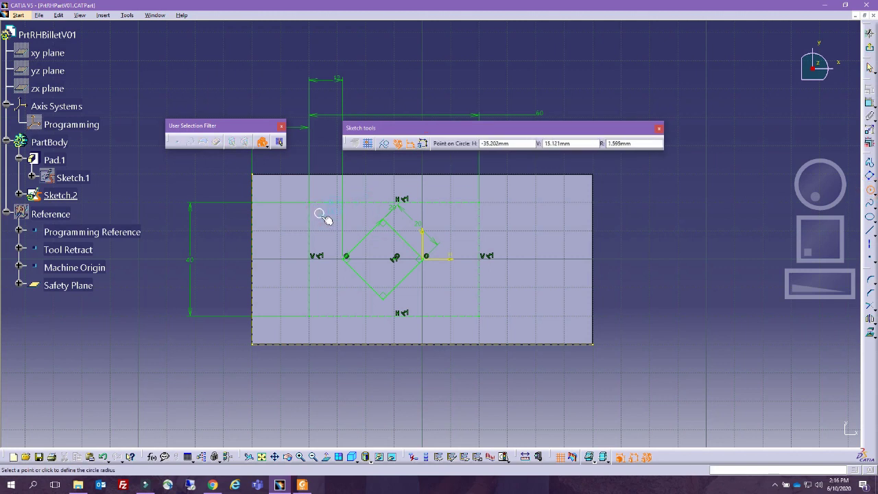
pyautogui.click(649, 243)
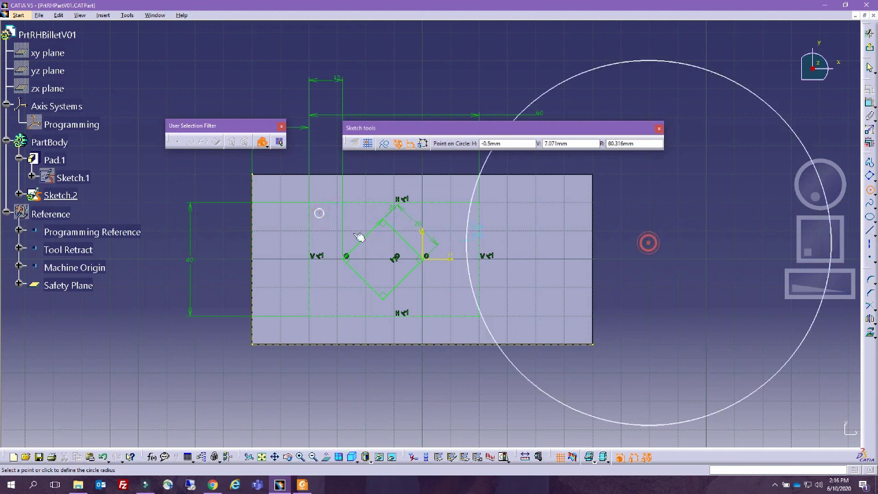
pyautogui.press('Escape')
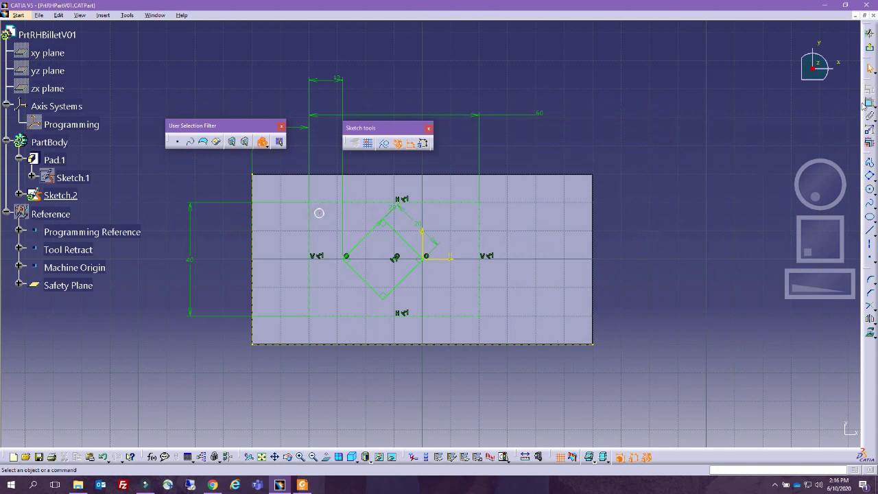
pyautogui.click(870, 190)
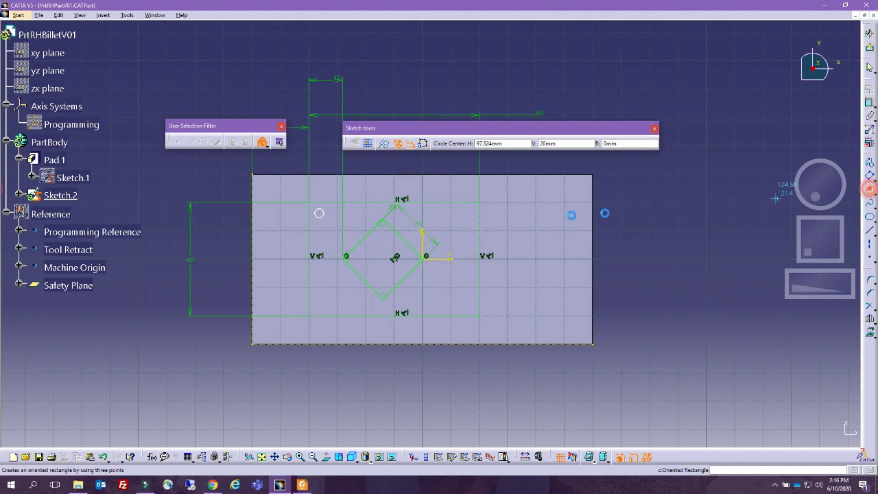
pyautogui.click(468, 213)
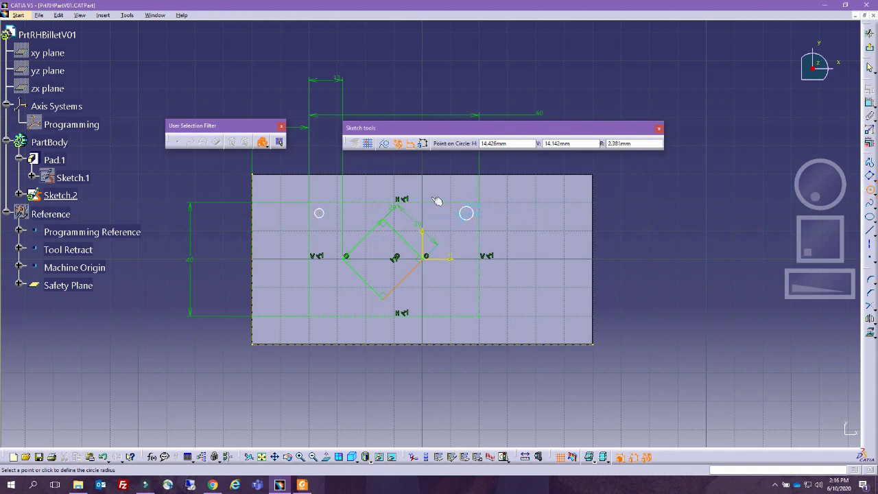
pyautogui.click(472, 219)
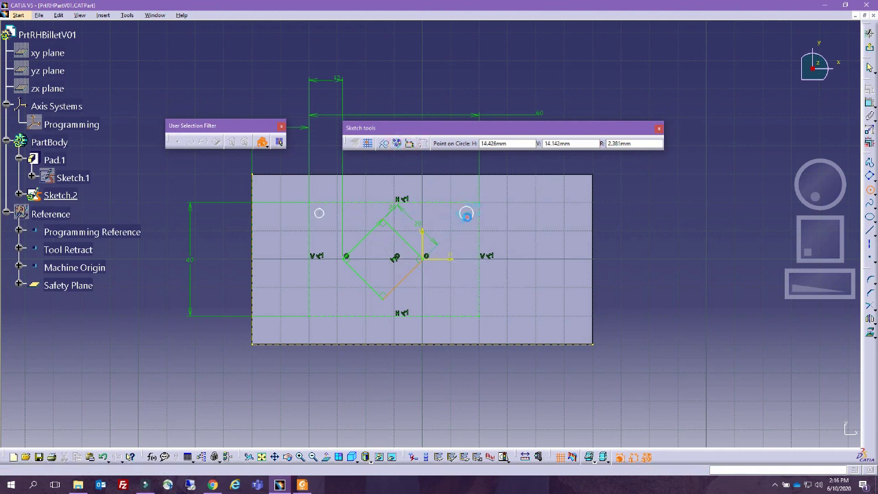
# Sketch small circles inside the construction rectangle's lower-right and lower-left corners, the lower-right one about 6.8 mm in diameter.
pyautogui.click(869, 189)
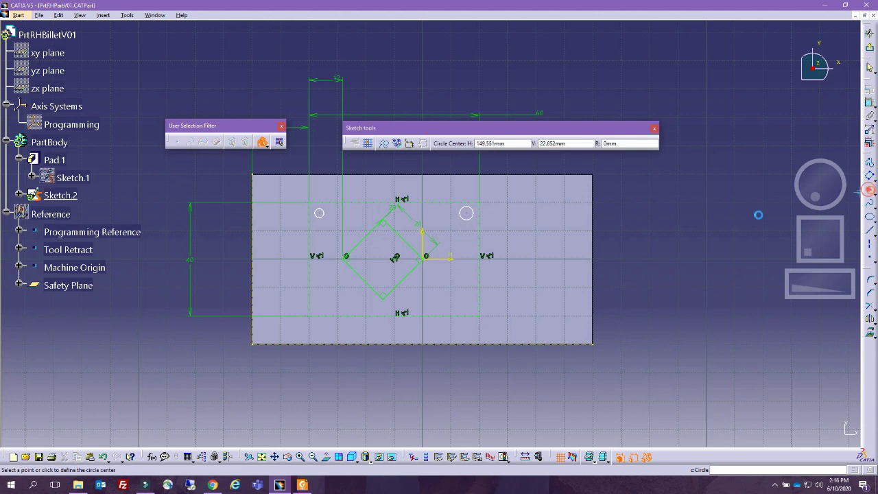
pyautogui.click(465, 301)
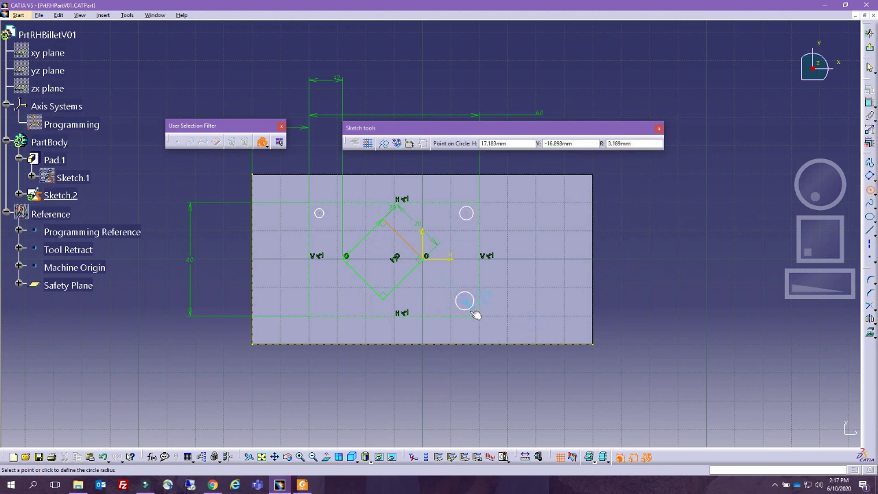
pyautogui.click(474, 312)
pyautogui.click(330, 300)
pyautogui.click(336, 304)
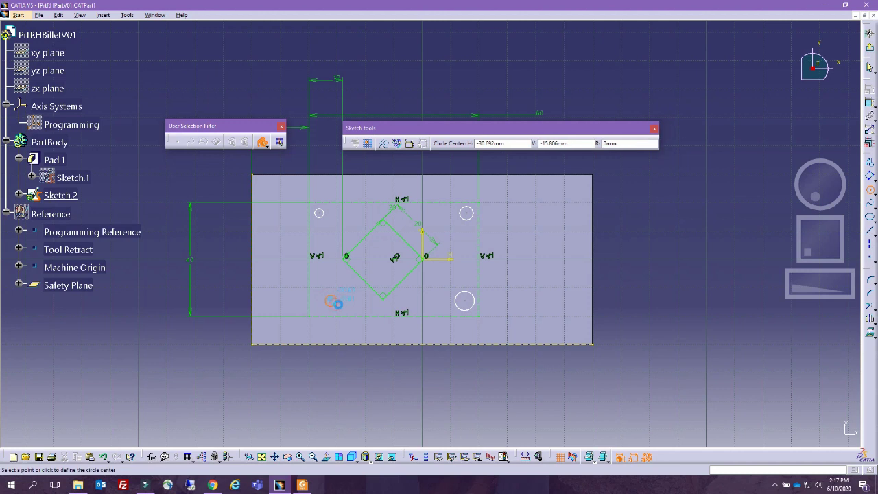
pyautogui.click(869, 194)
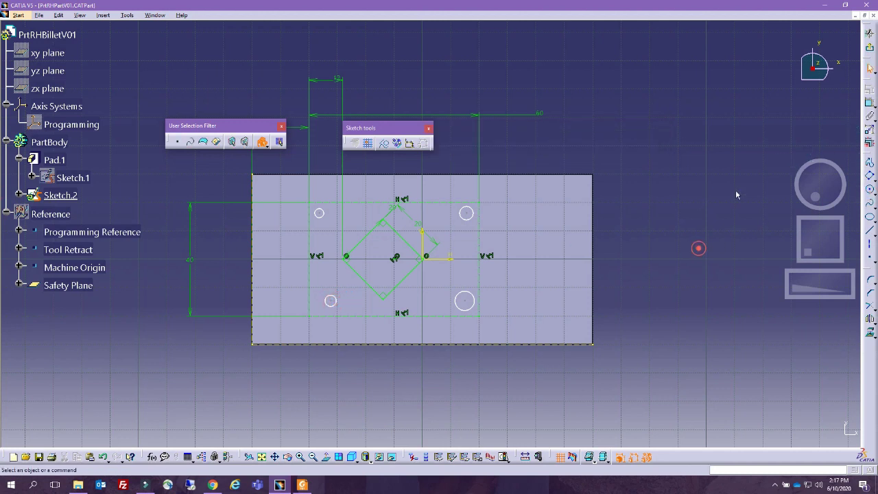
# Dimension the diameters of all four corner circles.
pyautogui.click(871, 103)
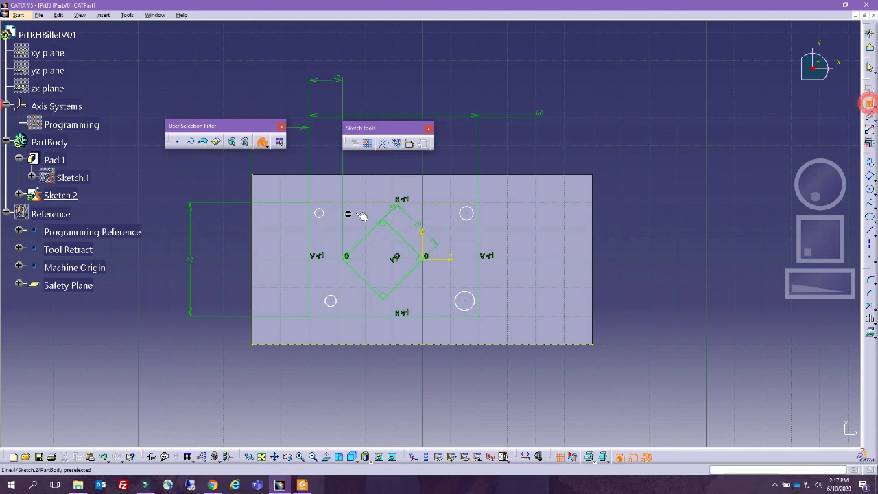
pyautogui.click(319, 211)
pyautogui.click(330, 161)
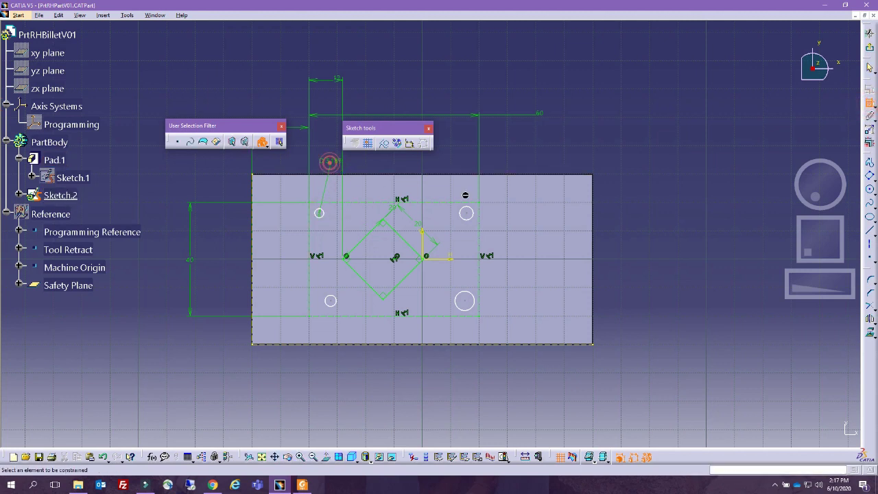
pyautogui.click(467, 212)
pyautogui.click(466, 162)
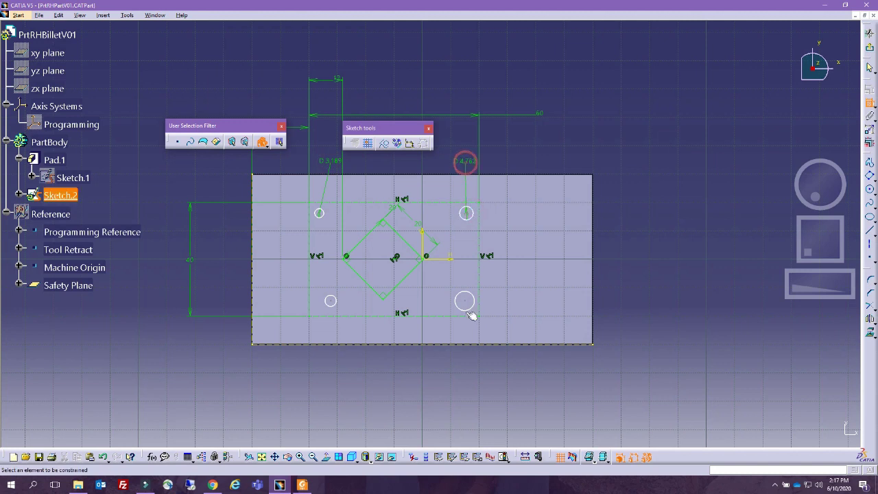
pyautogui.click(473, 309)
pyautogui.click(469, 369)
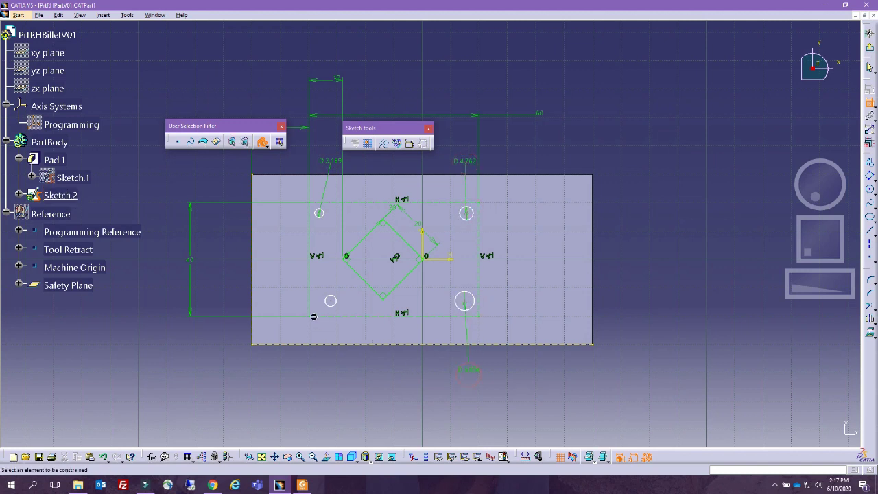
pyautogui.click(333, 303)
pyautogui.click(345, 368)
# Link the four circle dimensions as equivalent dimensions and set their shared radius to 2 mm.
pyautogui.click(329, 161)
pyautogui.keyDown('ctrl'); pyautogui.click(465, 163); pyautogui.keyUp('ctrl')
pyautogui.keyDown('ctrl'); pyautogui.click(471, 368); pyautogui.keyUp('ctrl')
pyautogui.keyDown('ctrl'); pyautogui.click(347, 371); pyautogui.keyUp('ctrl')
pyautogui.rightClick(346, 372)
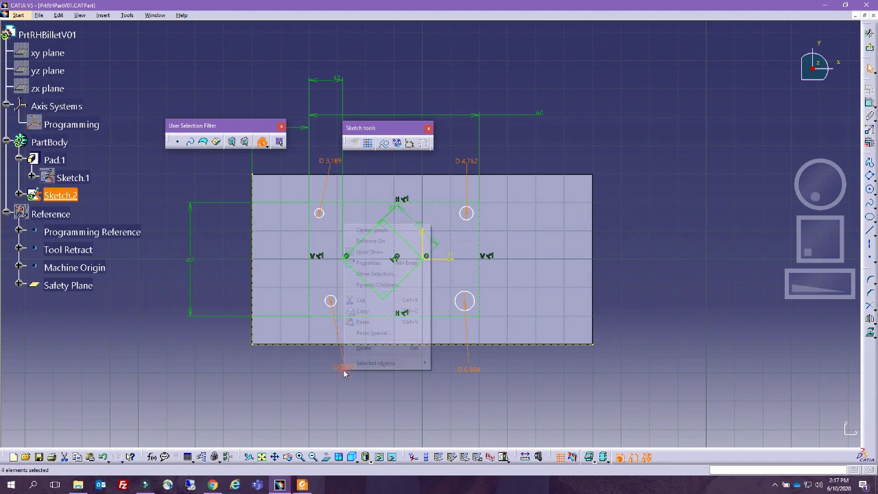
pyautogui.moveTo(396, 369)
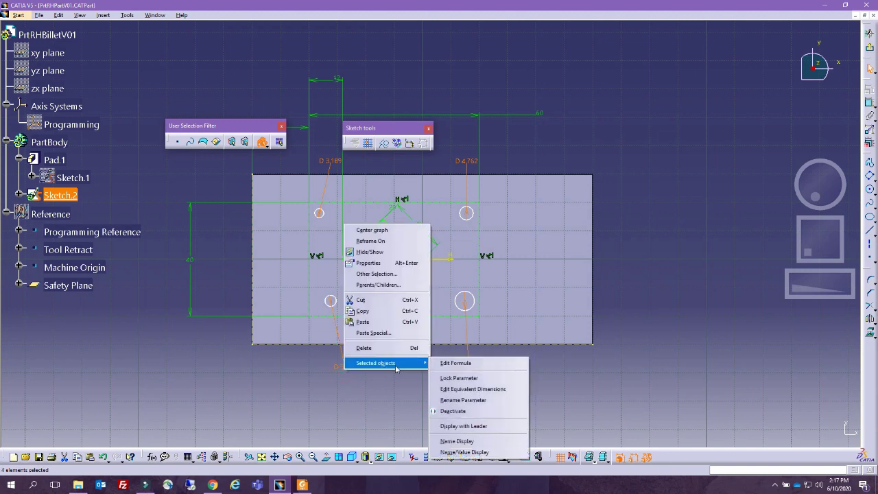
pyautogui.click(479, 392)
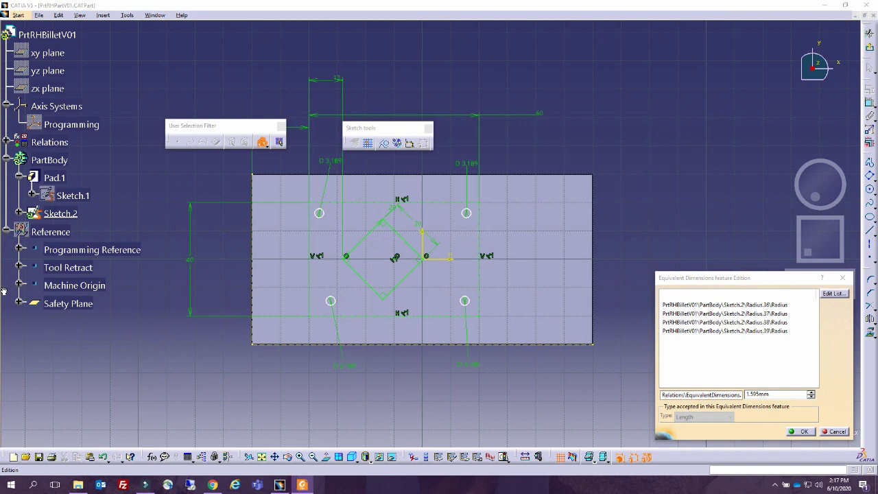
pyautogui.click(786, 396)
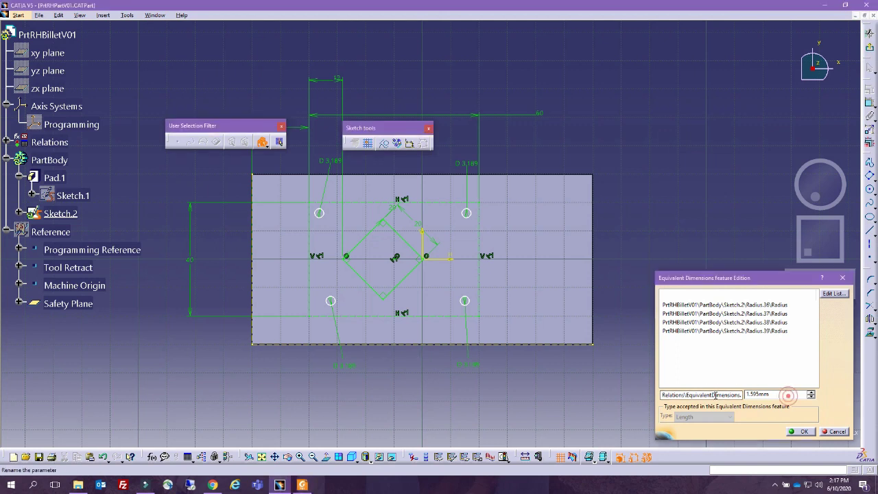
pyautogui.doubleClick(797, 397)
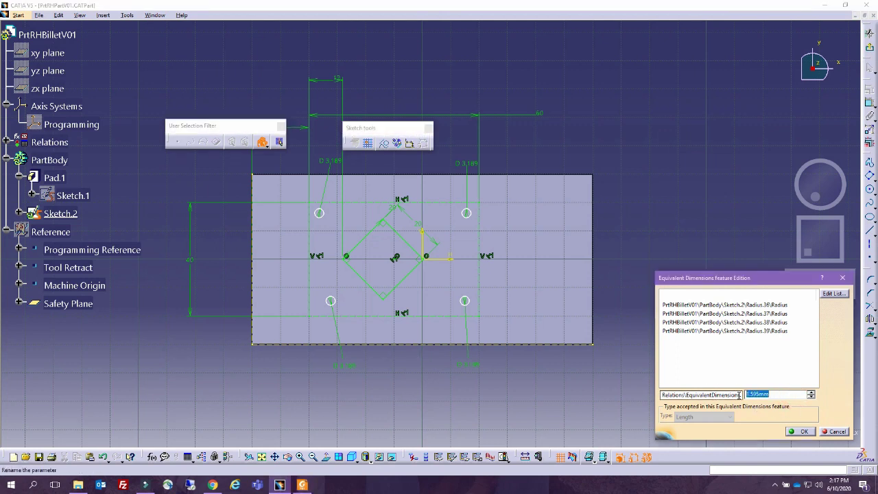
pyautogui.write('2')
pyautogui.press('Return')
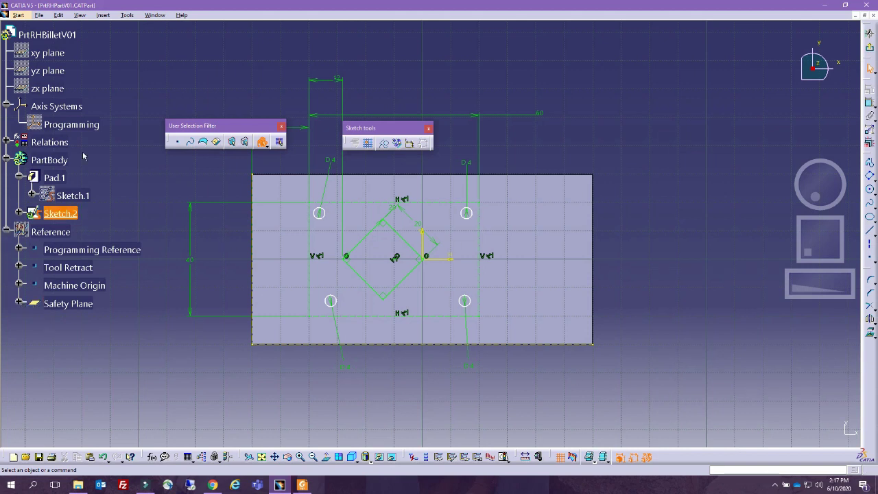
# Check the hole offsets in the drawing PDF and dimension the upper-left circle's center from the construction rectangle's left and top edges.
pyautogui.hotkey('alt', 'Tab')
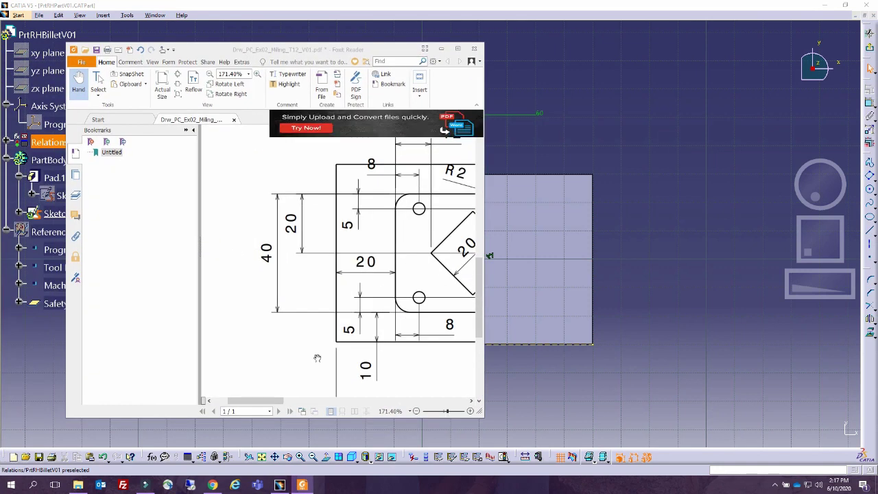
pyautogui.click(195, 131)
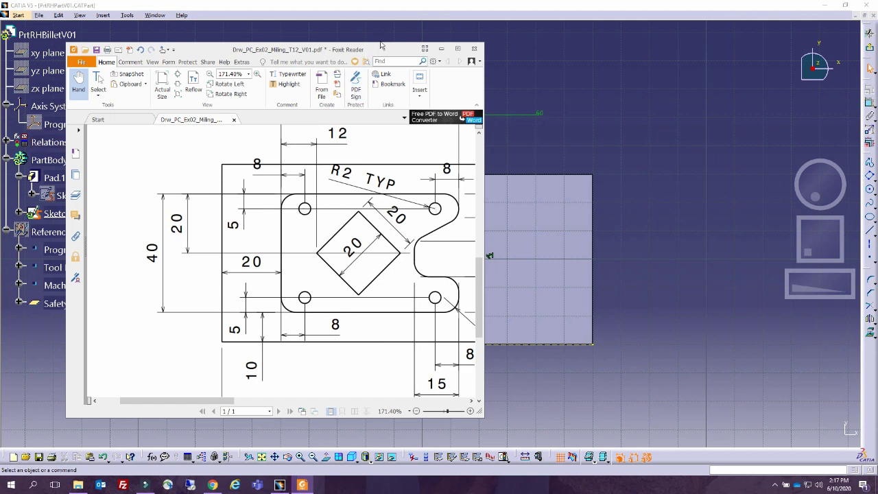
pyautogui.hotkey('alt', 'Tab')
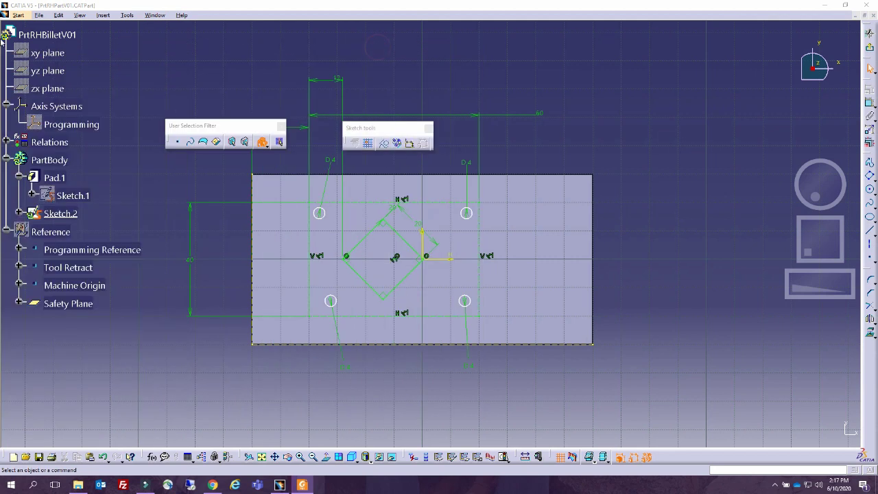
pyautogui.click(675, 198)
pyautogui.click(871, 103)
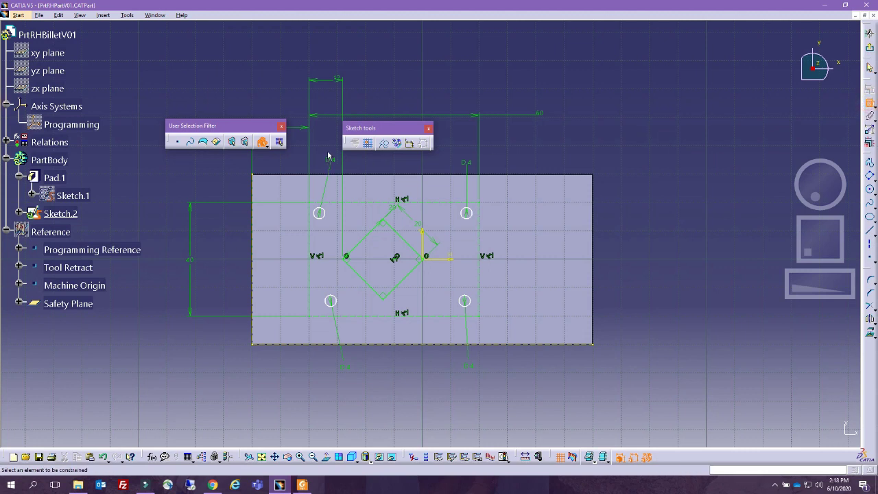
pyautogui.moveTo(349, 254)
pyautogui.mouseDown(button='middle')
pyautogui.moveTo(338, 232)
pyautogui.moveTo(526, 250)
pyautogui.moveTo(470, 199)
pyautogui.mouseUp(button='middle')
pyautogui.click(441, 229)
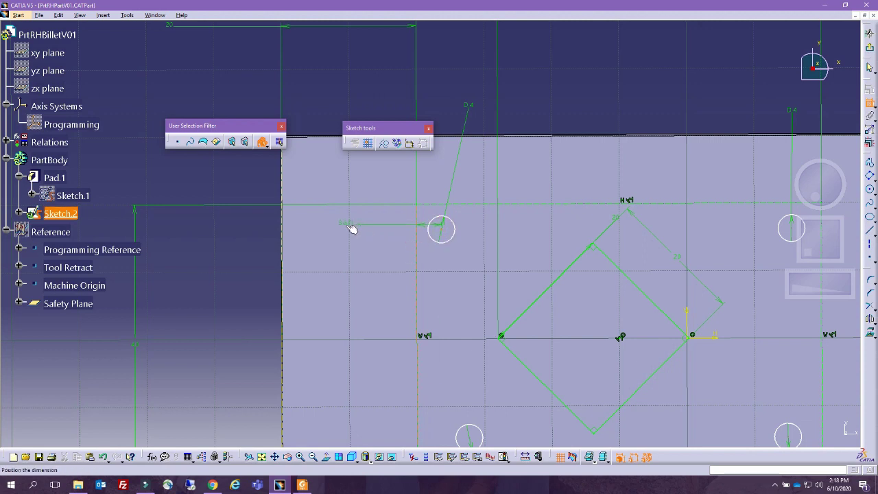
pyautogui.click(353, 235)
pyautogui.click(441, 229)
pyautogui.click(463, 204)
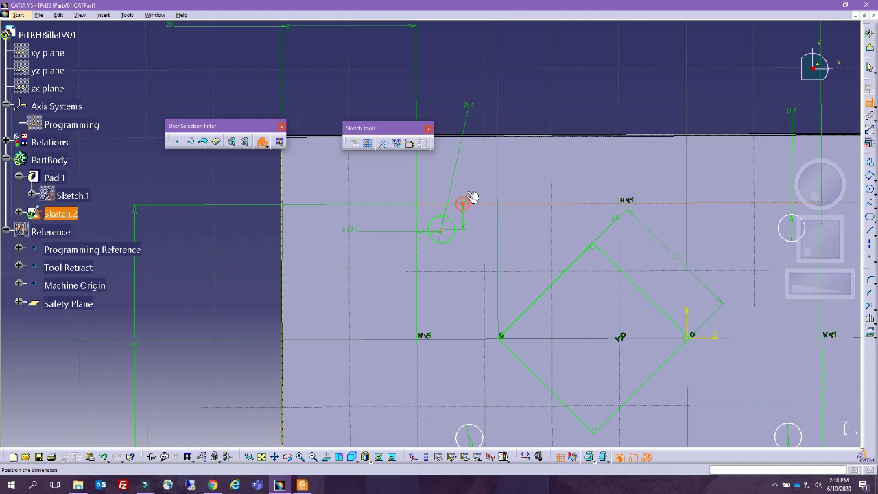
pyautogui.click(485, 162)
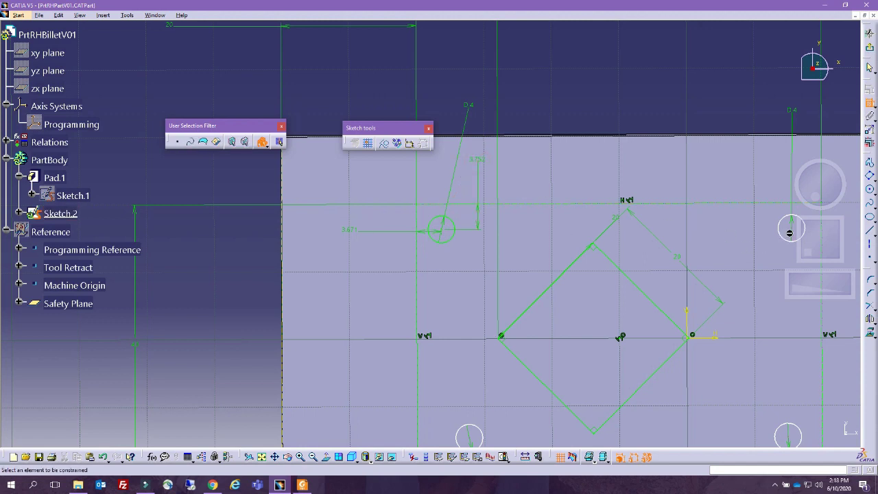
# Dimension the upper-right circle's center from the construction rectangle's right and top edges.
pyautogui.click(794, 228)
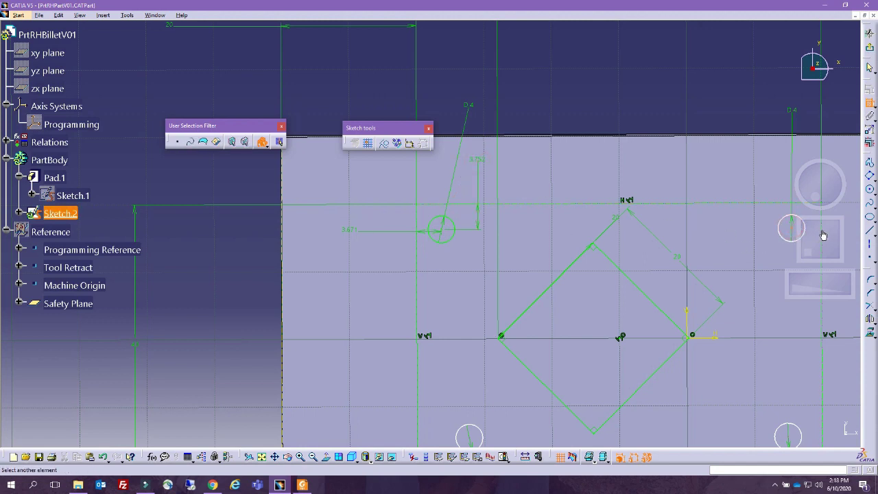
pyautogui.keyDown('ctrl'); pyautogui.moveTo(767, 288); pyautogui.dragTo(763, 310, button='middle'); pyautogui.keyUp('ctrl')
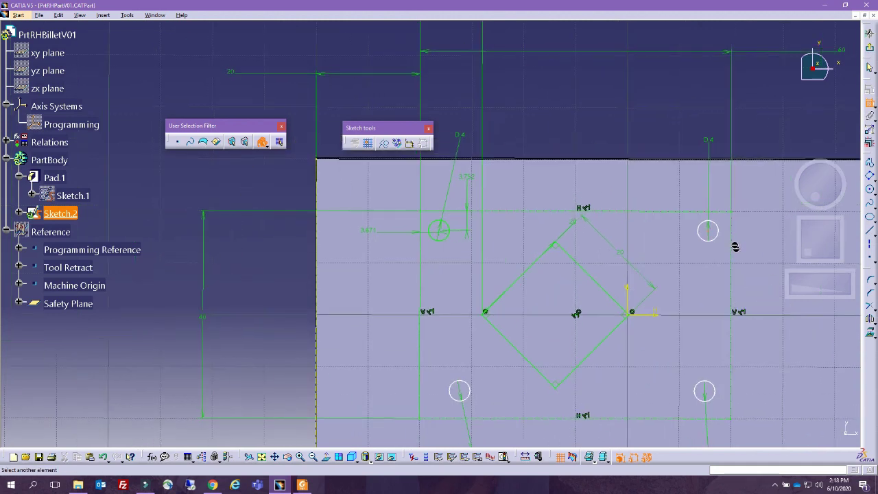
pyautogui.click(778, 230)
pyautogui.click(712, 233)
pyautogui.click(722, 213)
pyautogui.click(762, 184)
# Dimension the lower-right circle's center from the construction rectangle's right and bottom edges.
pyautogui.moveTo(625, 291); pyautogui.dragTo(588, 183, button='middle')
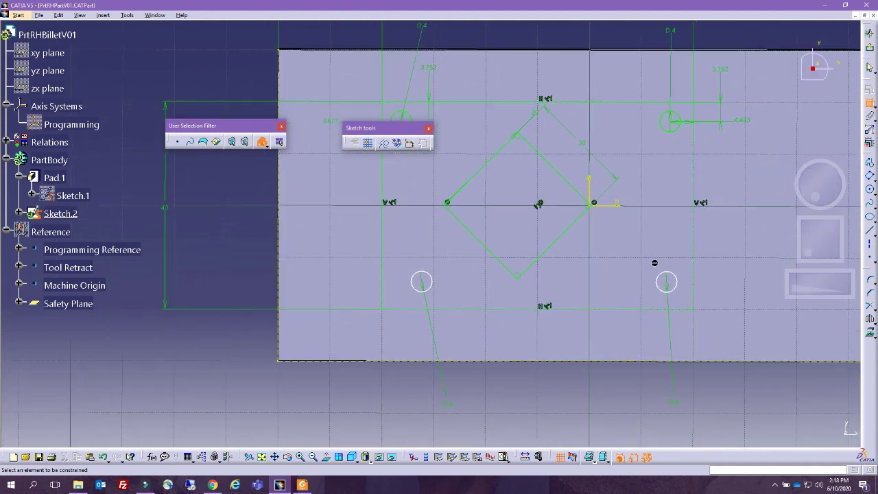
pyautogui.click(670, 283)
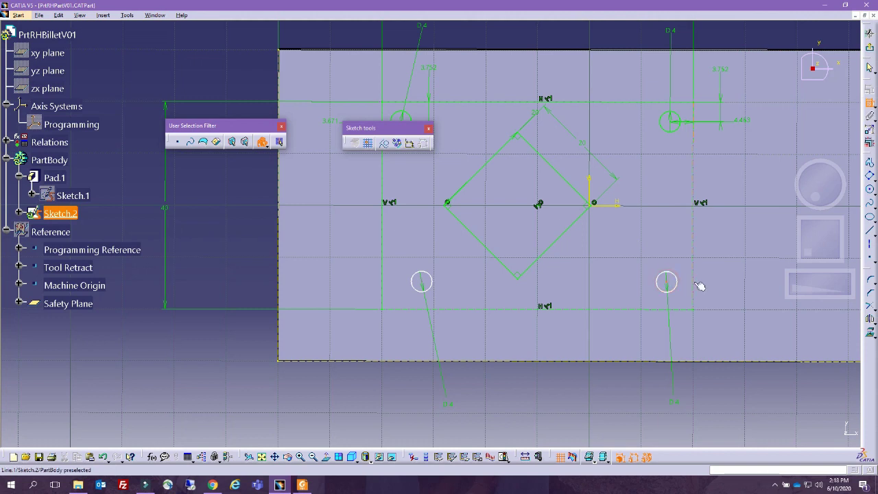
pyautogui.click(687, 292)
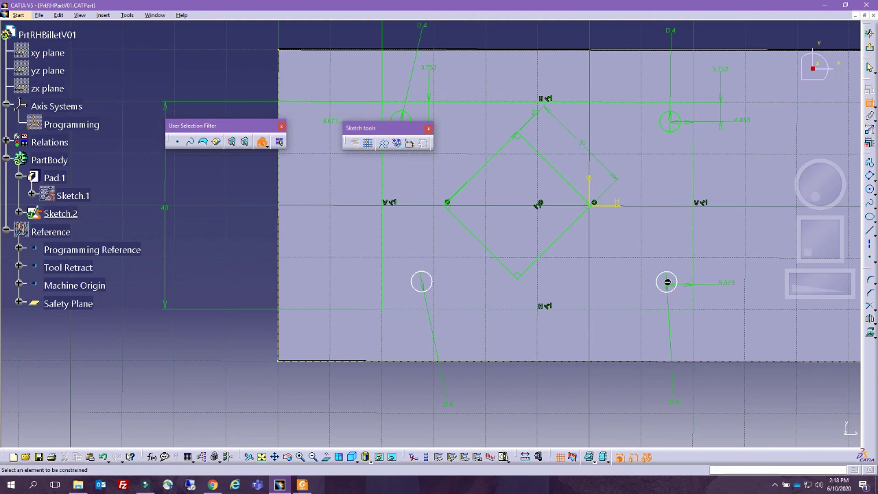
pyautogui.click(667, 283)
pyautogui.click(652, 333)
# Dimension the lower-left circle's center from the construction rectangle's left and bottom edges.
pyautogui.click(422, 282)
pyautogui.click(382, 283)
pyautogui.click(321, 263)
pyautogui.click(424, 283)
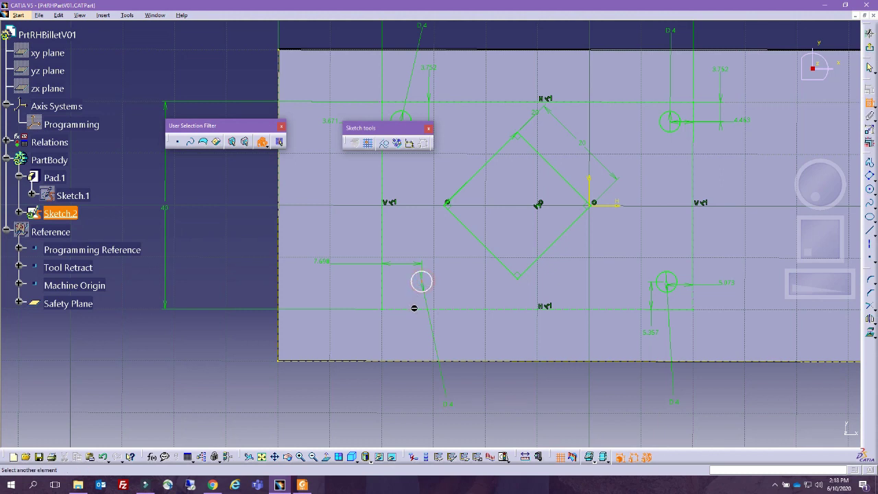
pyautogui.click(398, 334)
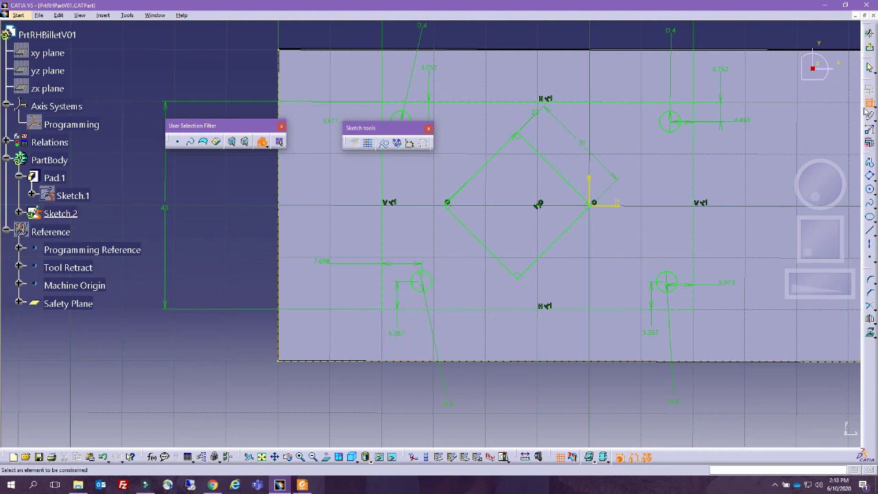
pyautogui.moveTo(641, 203)
pyautogui.mouseDown(button='middle')
pyautogui.moveTo(592, 198)
pyautogui.moveTo(583, 251)
pyautogui.moveTo(402, 374)
pyautogui.moveTo(417, 355)
pyautogui.mouseUp(button='middle')
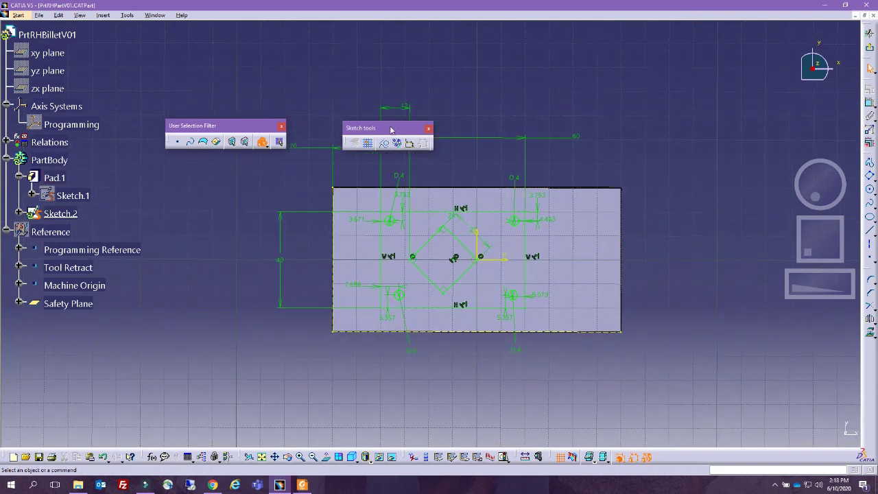
pyautogui.moveTo(390, 127); pyautogui.dragTo(254, 68)
pyautogui.moveTo(433, 328); pyautogui.dragTo(401, 259, button='middle')
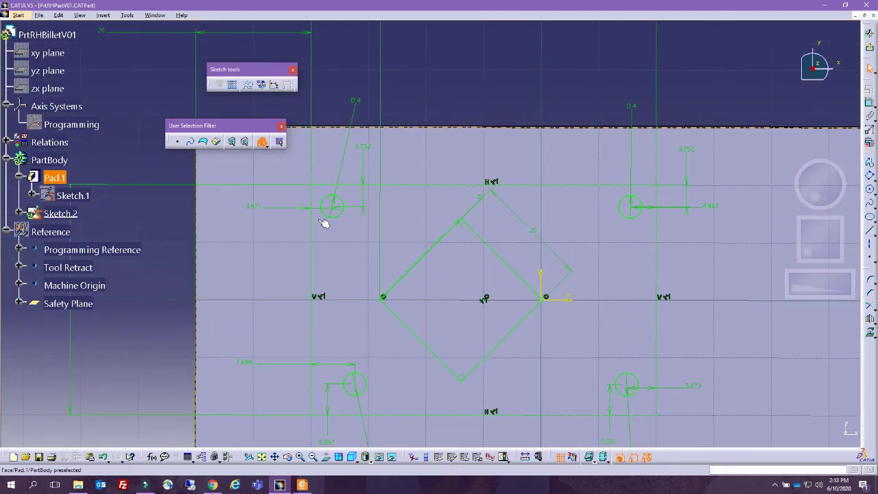
pyautogui.doubleClick(365, 147)
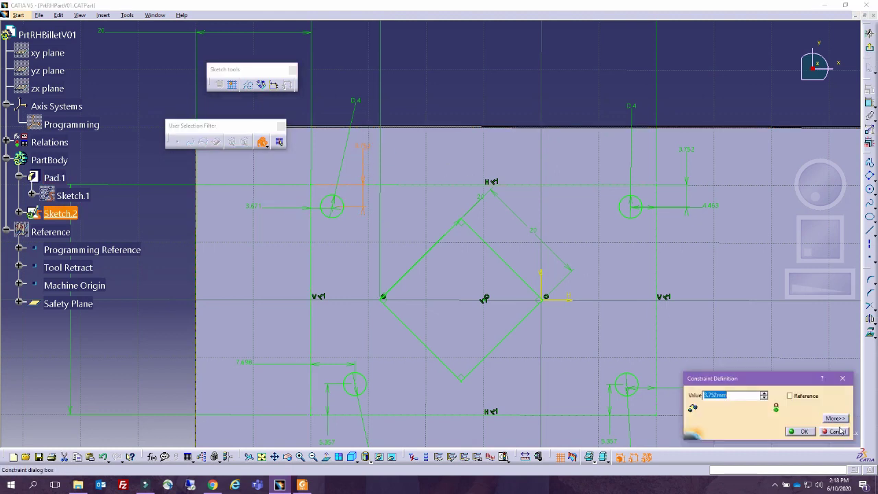
pyautogui.click(838, 431)
# Link the four circles' vertical offset dimensions as equivalent dimensions and set their shared value to 5 mm.
pyautogui.scroll(-3, 569, 241)
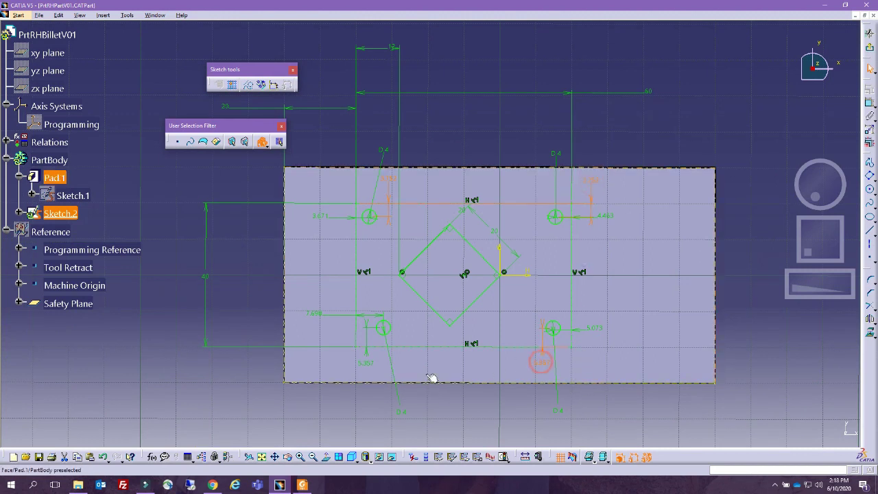
pyautogui.rightClick(366, 359)
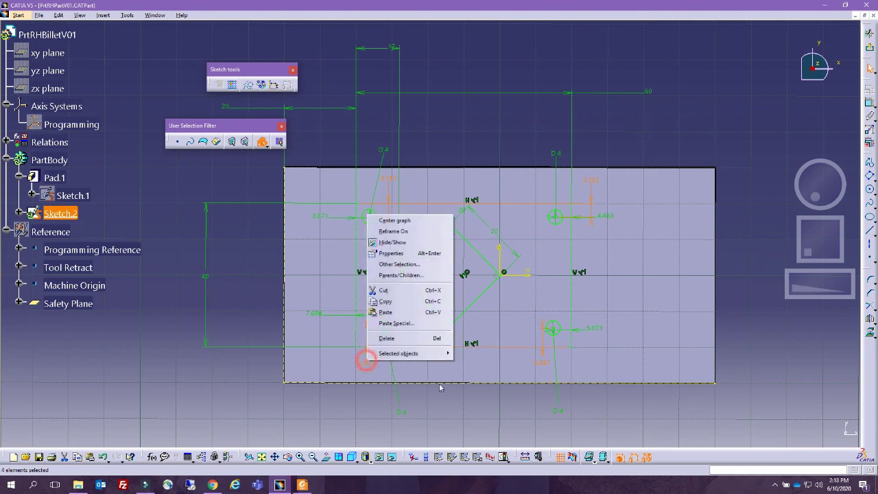
pyautogui.moveTo(420, 354)
pyautogui.click(508, 382)
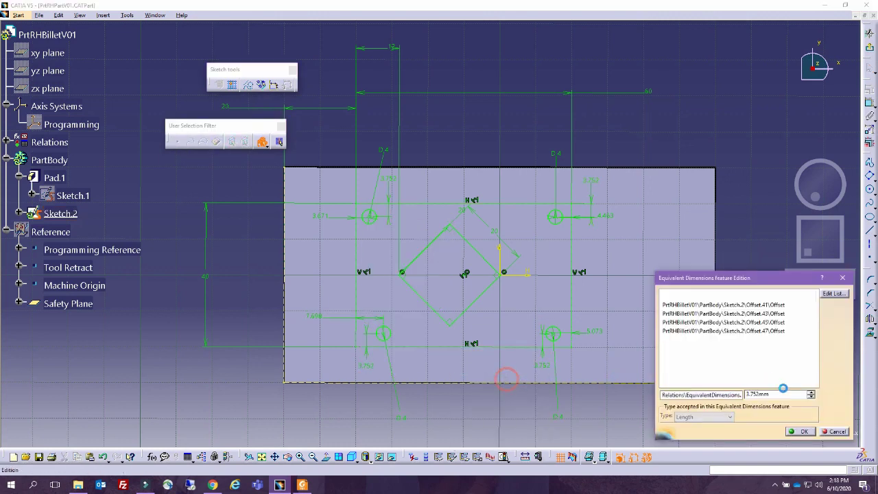
pyautogui.doubleClick(781, 394)
pyautogui.write('5')
pyautogui.press('Return')
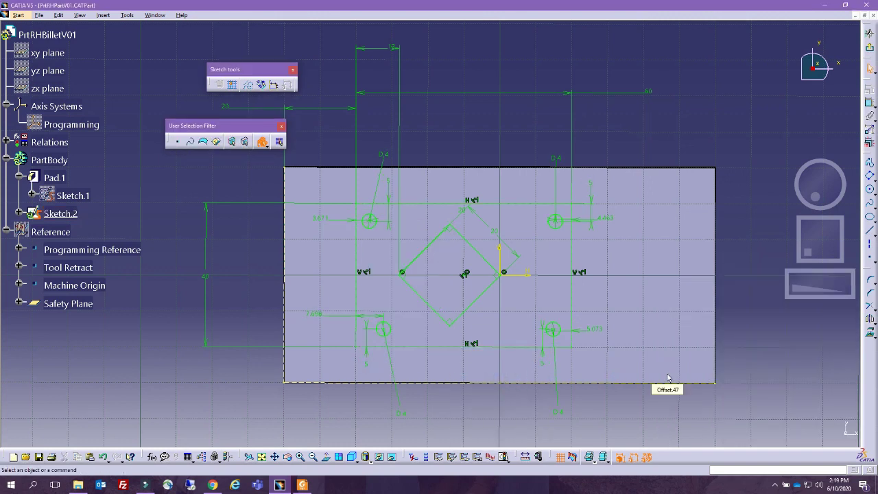
# Link the four circles' horizontal offset dimensions as equivalent dimensions and set their shared value to 8 mm.
pyautogui.click(594, 329)
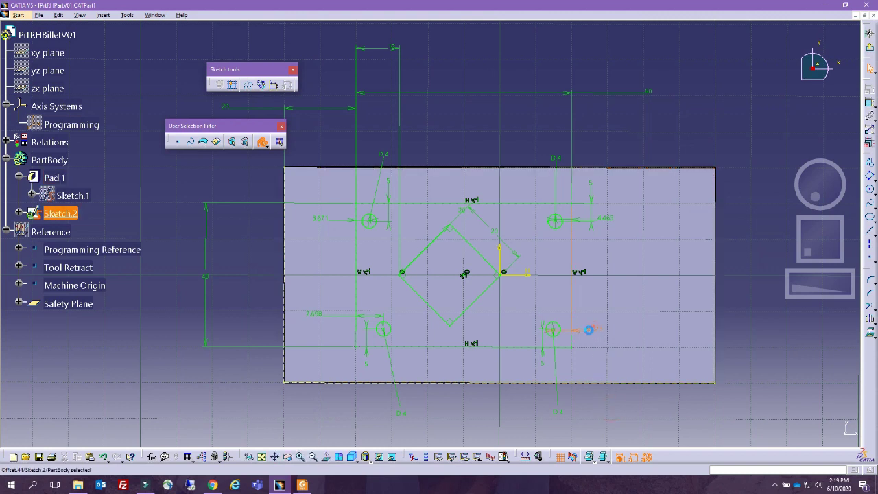
pyautogui.keyDown('ctrl'); pyautogui.click(608, 217); pyautogui.keyUp('ctrl')
pyautogui.keyDown('ctrl'); pyautogui.click(315, 219); pyautogui.keyUp('ctrl')
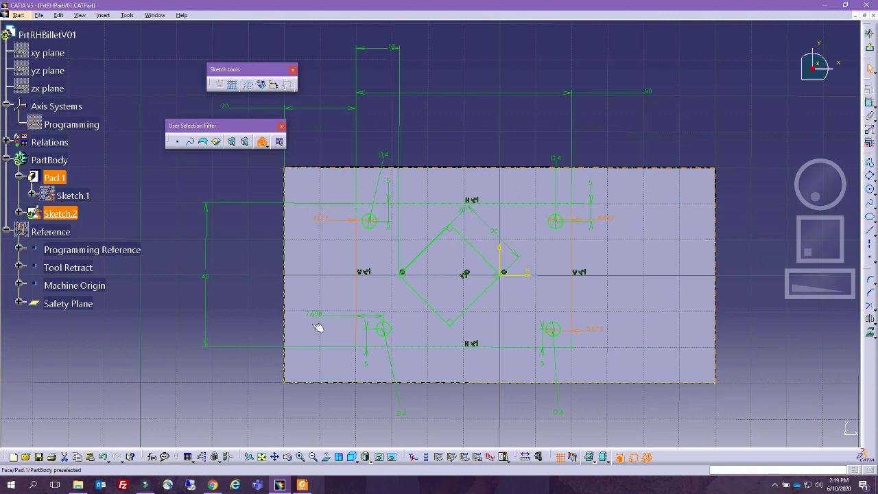
pyautogui.rightClick(316, 318)
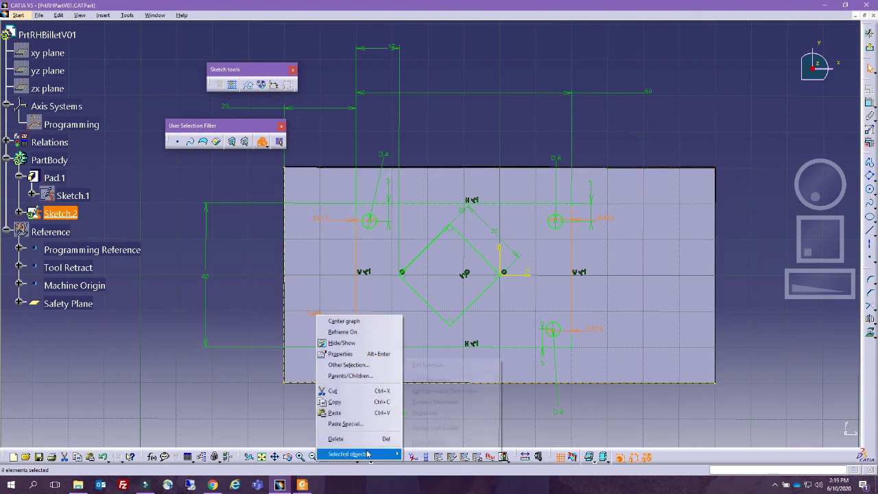
pyautogui.moveTo(363, 453)
pyautogui.click(452, 391)
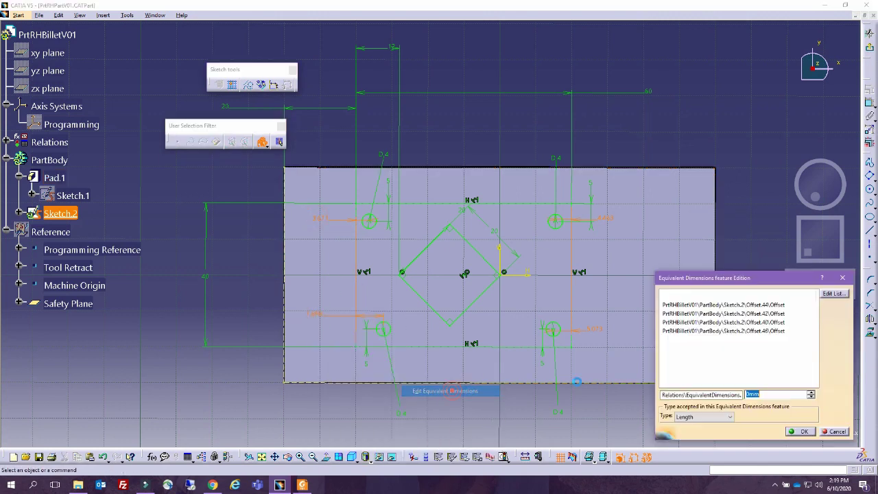
pyautogui.doubleClick(779, 393)
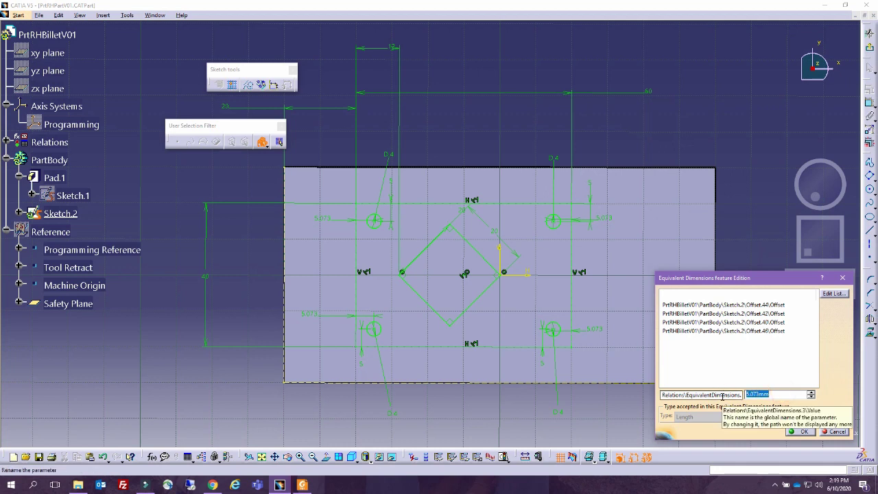
pyautogui.press('Return')
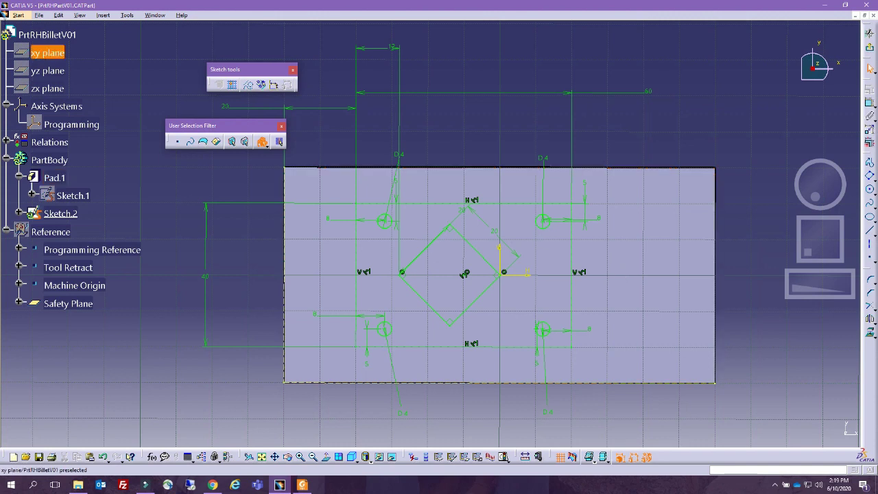
# Consult the drawing PDF and start a profile at the construction rectangle's lower-right corner, outlining the right-side notch with a slanted upper line about 14 mm long.
pyautogui.hotkey('alt', 'Tab')
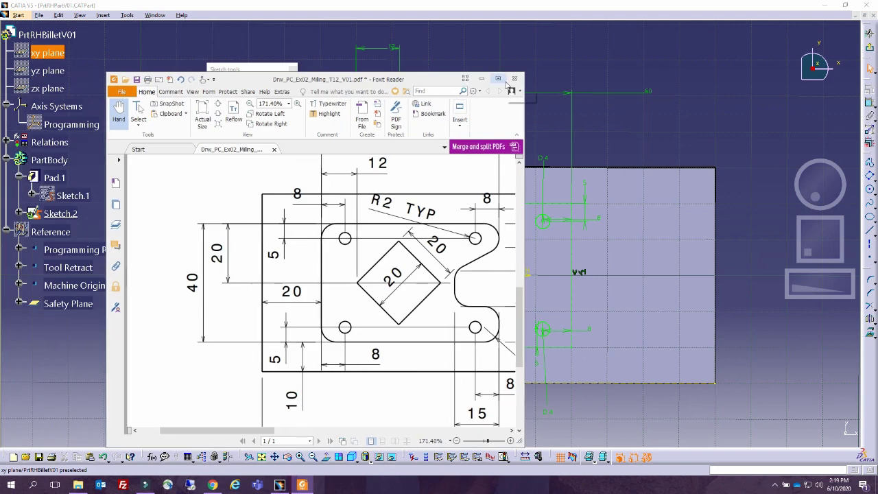
pyautogui.doubleClick(500, 79)
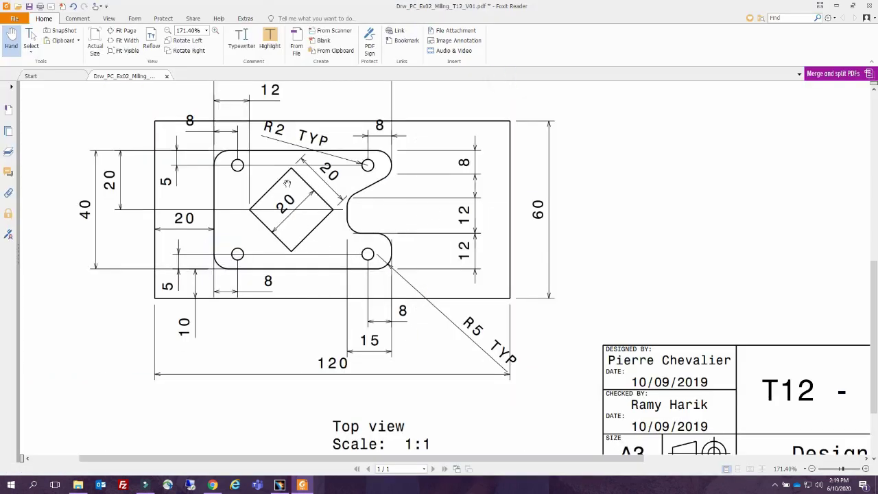
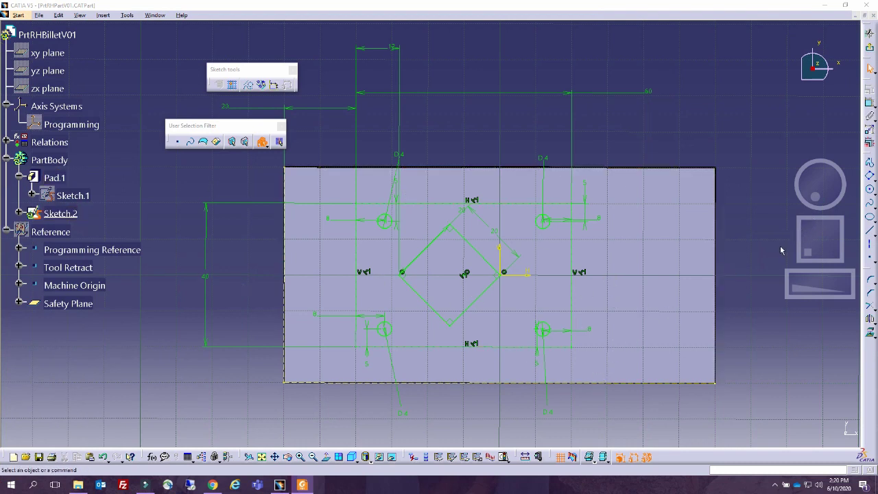
pyautogui.click(871, 164)
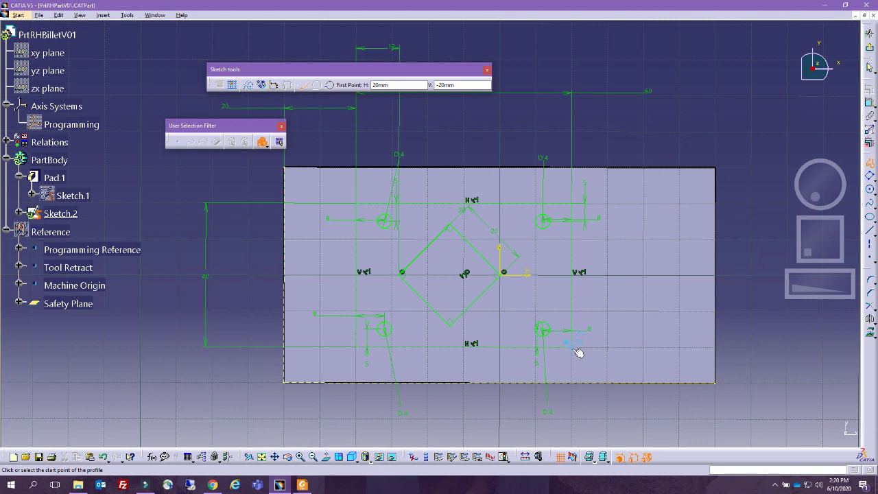
pyautogui.click(573, 348)
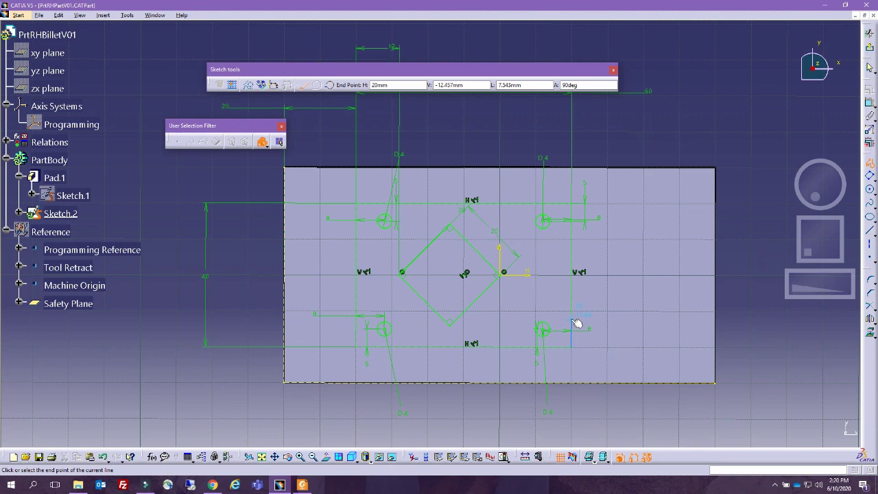
pyautogui.click(571, 320)
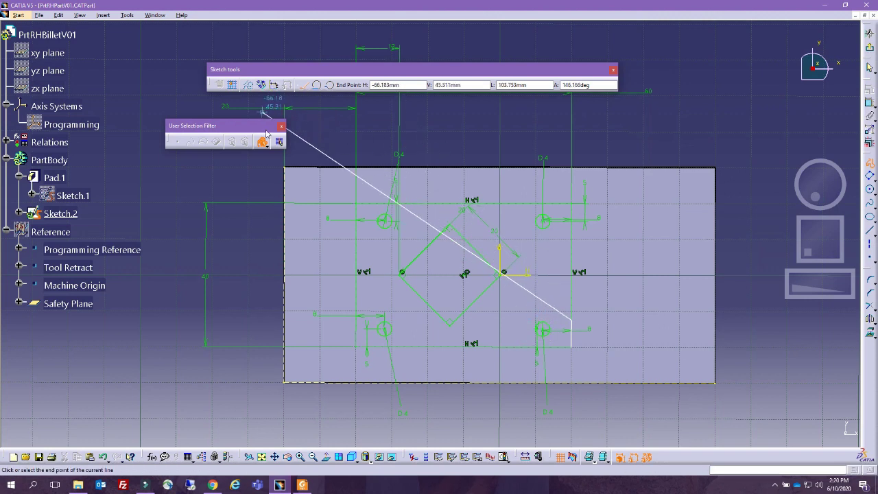
pyautogui.click(528, 321)
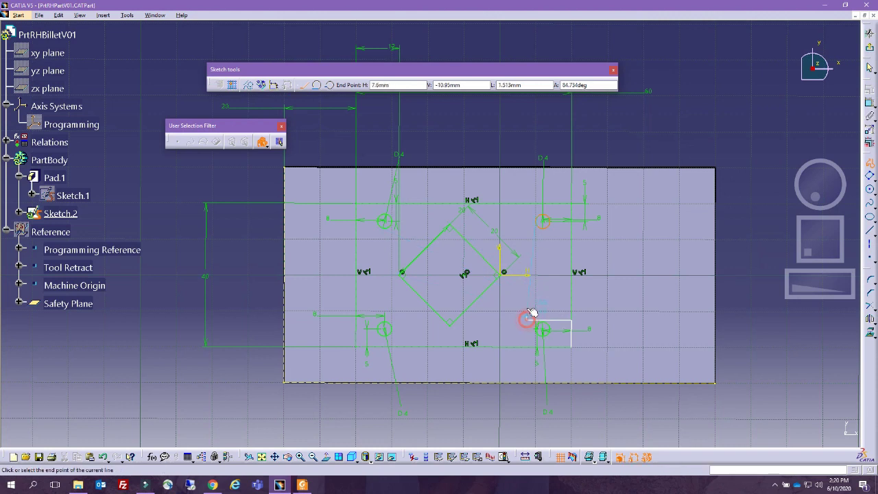
pyautogui.click(527, 264)
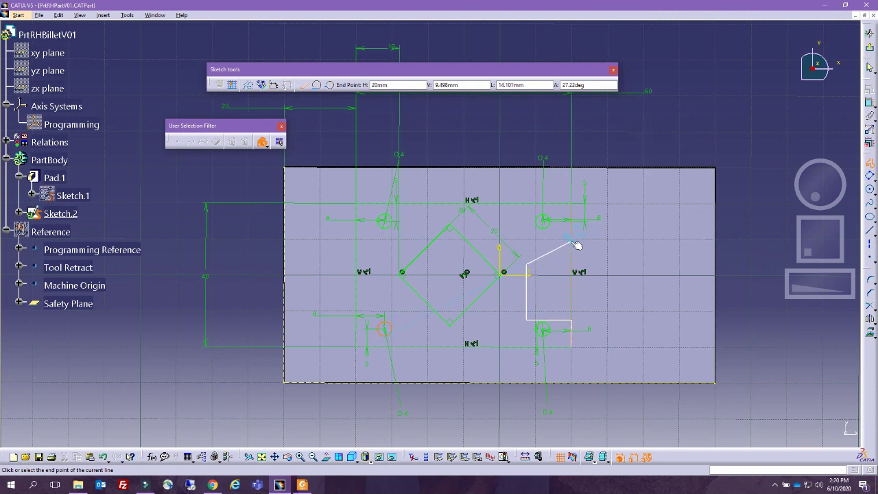
pyautogui.click(575, 243)
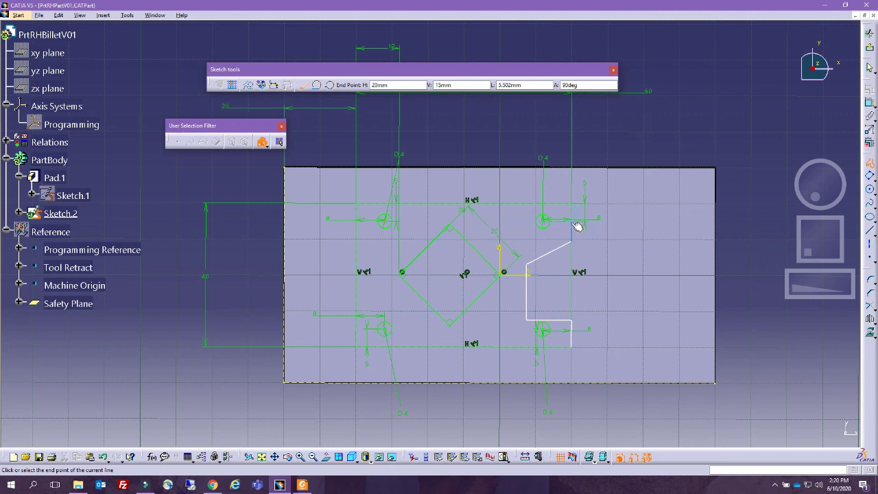
# Continue the profile through the construction rectangle's upper-right, upper-left and lower-left corners and close it at the lower-right corner.
pyautogui.click(572, 204)
pyautogui.click(356, 203)
pyautogui.click(356, 346)
pyautogui.click(573, 346)
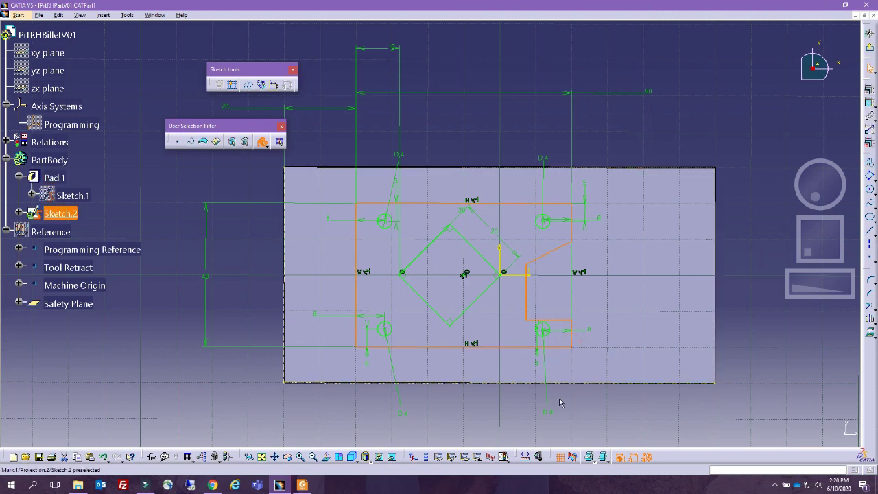
# Apply a vertical constraint to both short line segments above and below the notch on the profile's right edge, with permanent constraint creation enabled.
pyautogui.click(631, 417)
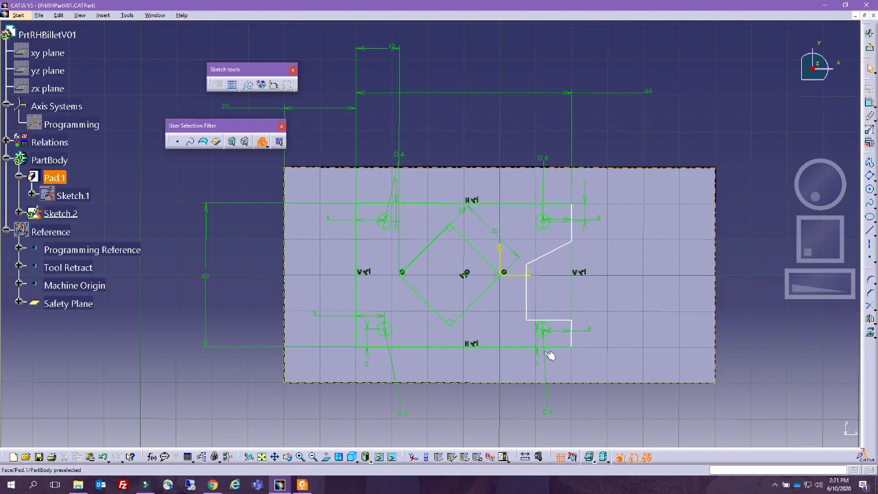
pyautogui.click(572, 335)
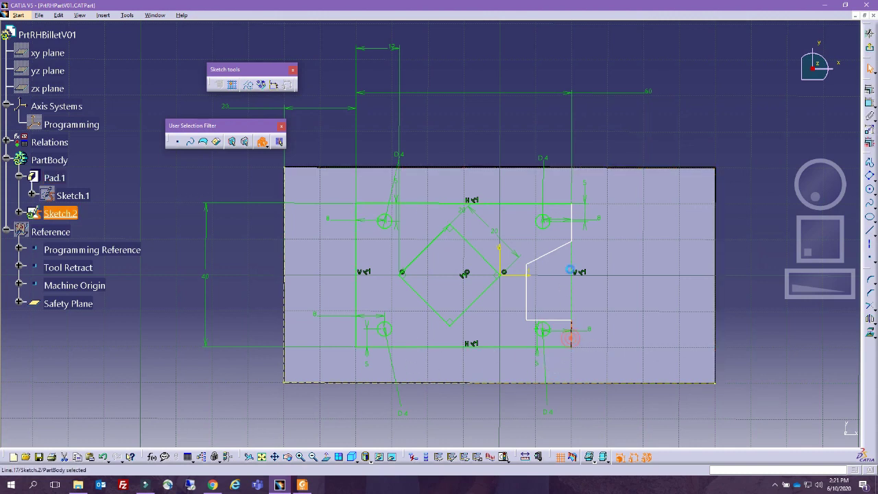
pyautogui.keyDown('ctrl'); pyautogui.click(572, 224); pyautogui.keyUp('ctrl')
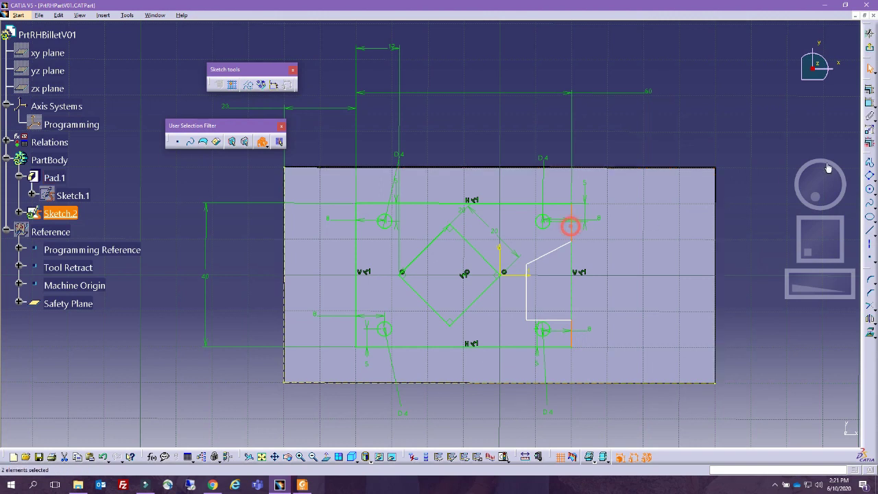
pyautogui.click(871, 91)
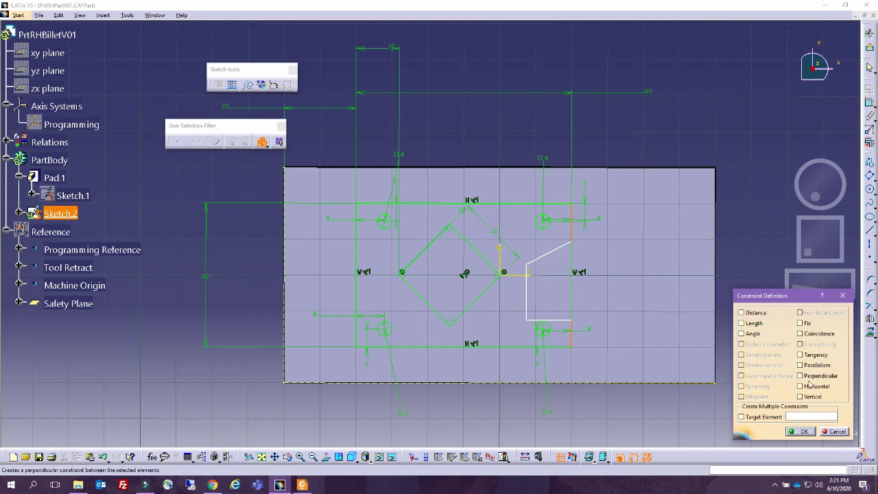
pyautogui.click(803, 397)
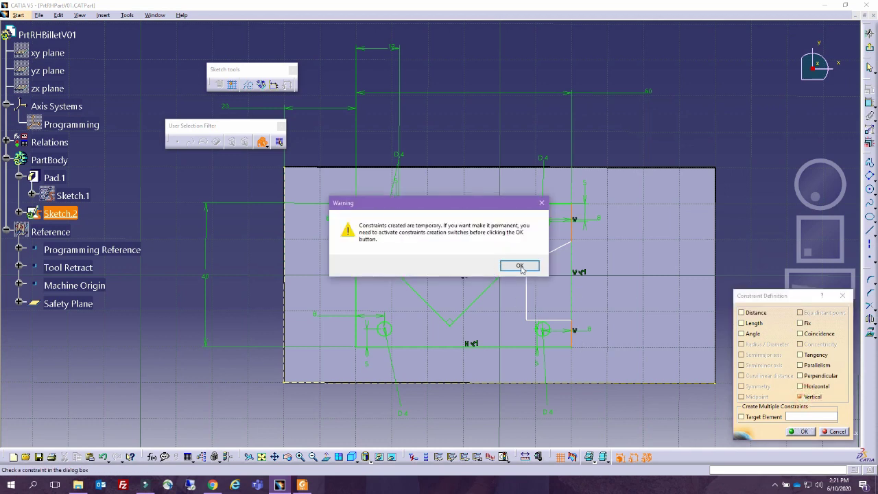
pyautogui.click(519, 266)
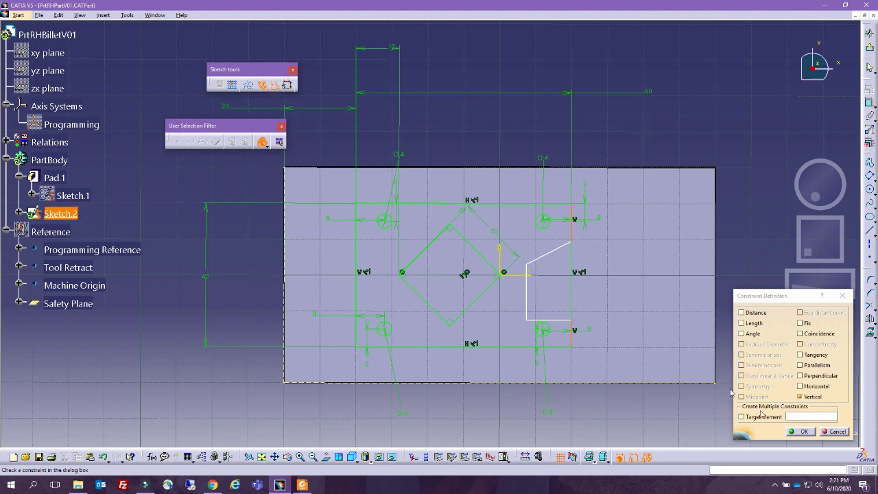
pyautogui.click(800, 432)
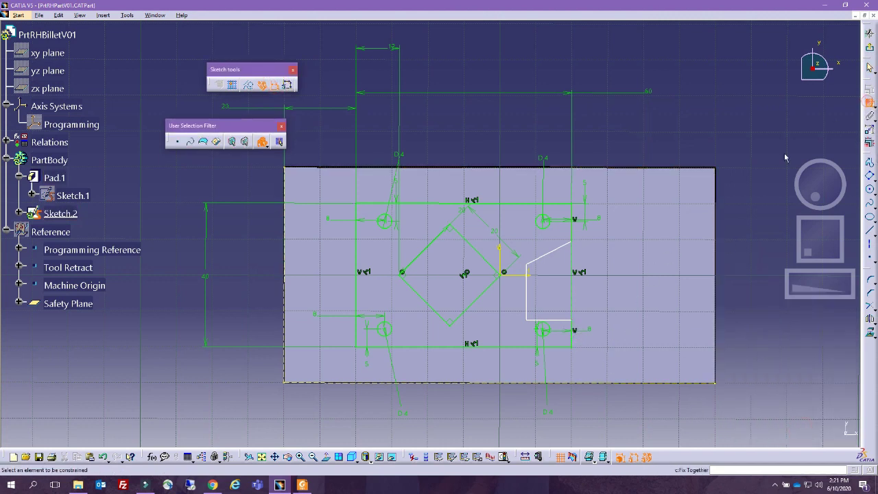
# Dimension the lengths of the lower and upper line segments on the profile's right edge.
pyautogui.click(573, 339)
pyautogui.click(614, 338)
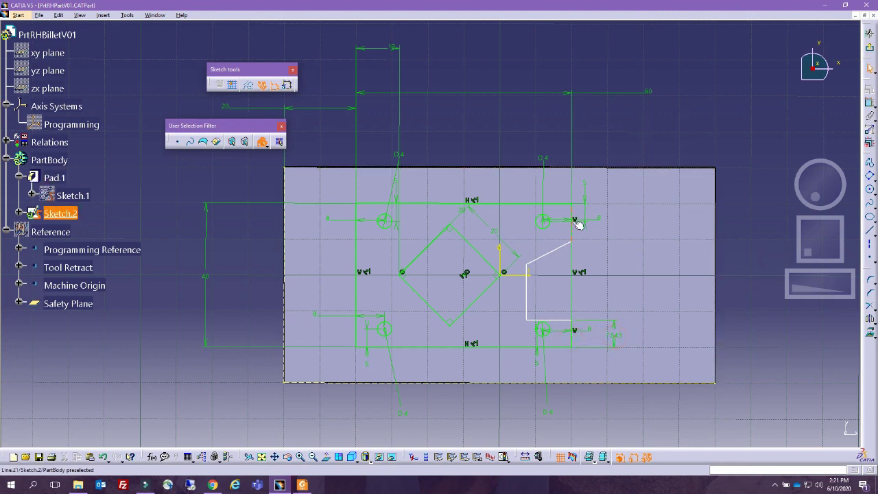
pyautogui.click(870, 103)
pyautogui.click(576, 237)
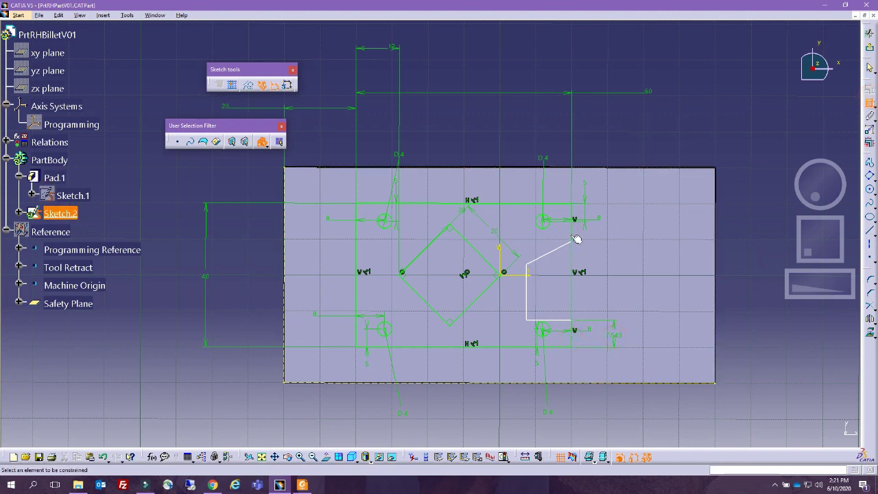
pyautogui.click(617, 230)
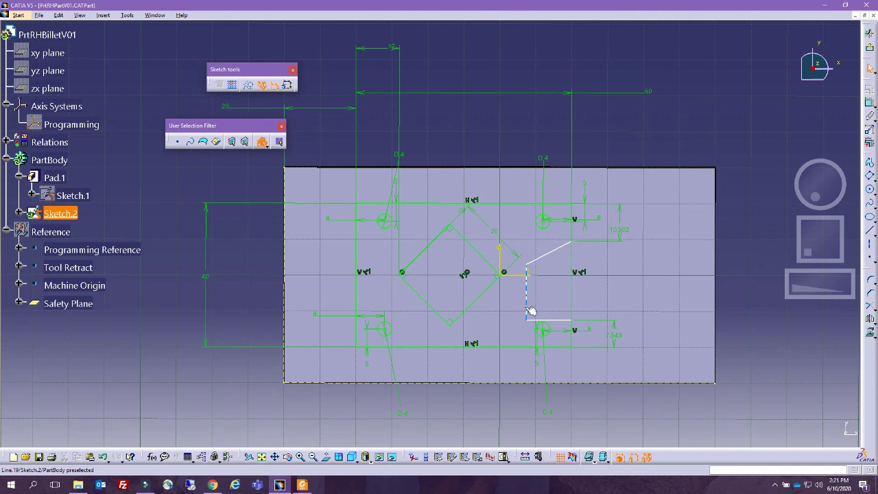
# Dimension the lengths of the notch's lower horizontal line and its inner vertical line.
pyautogui.click(558, 320)
pyautogui.click(870, 103)
pyautogui.click(596, 402)
pyautogui.click(870, 103)
pyautogui.click(527, 297)
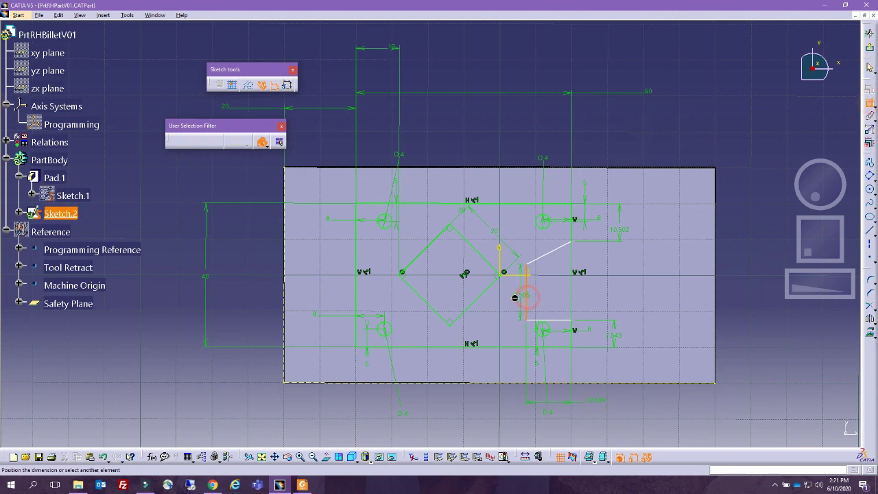
pyautogui.click(549, 306)
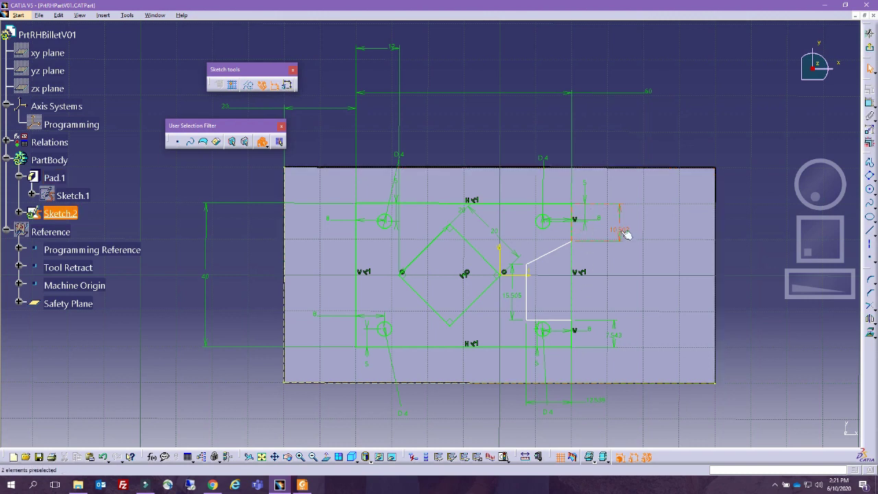
# Set the upper right-edge segment's length to 8 mm and the lower segment's length to 12 mm.
pyautogui.write('8')
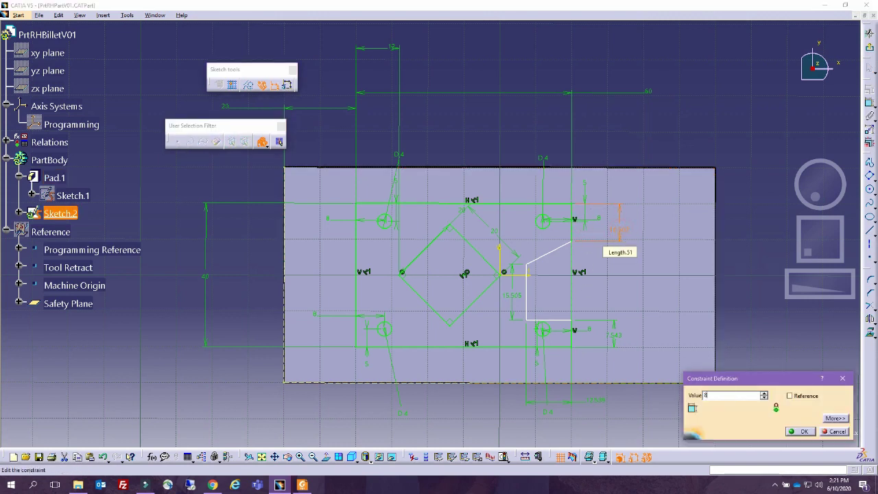
pyautogui.press('Return')
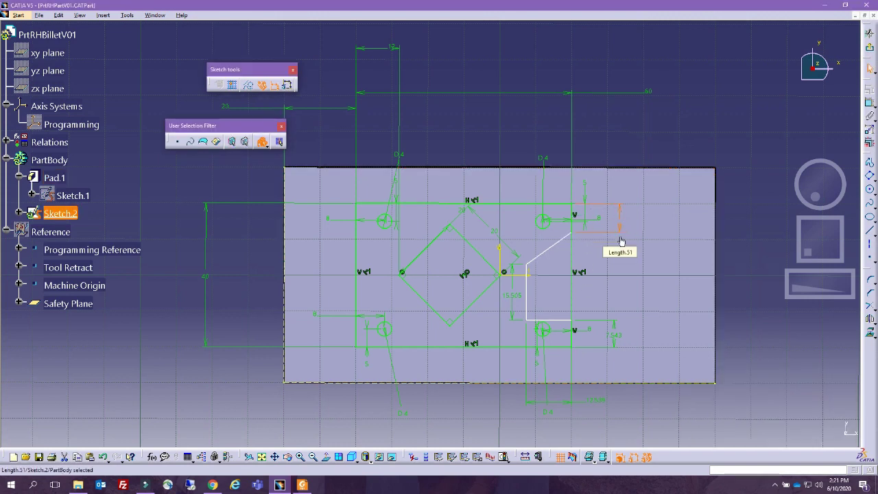
pyautogui.doubleClick(618, 337)
pyautogui.write('12')
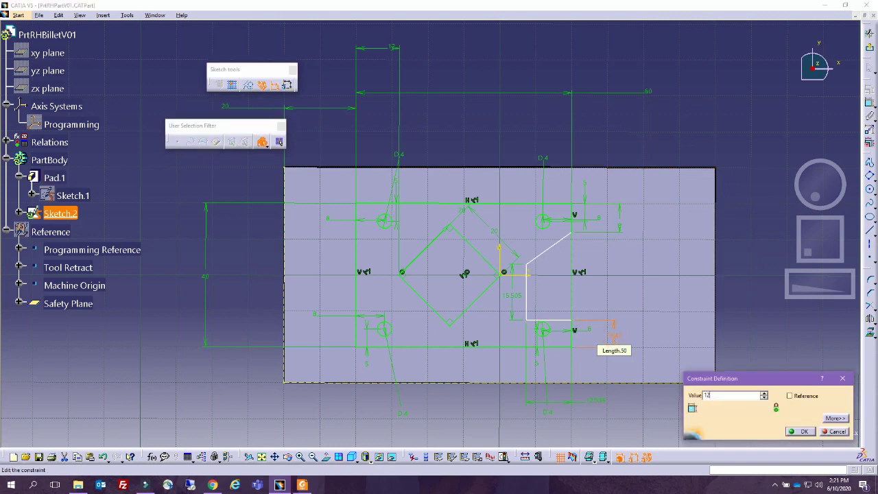
pyautogui.press('Return')
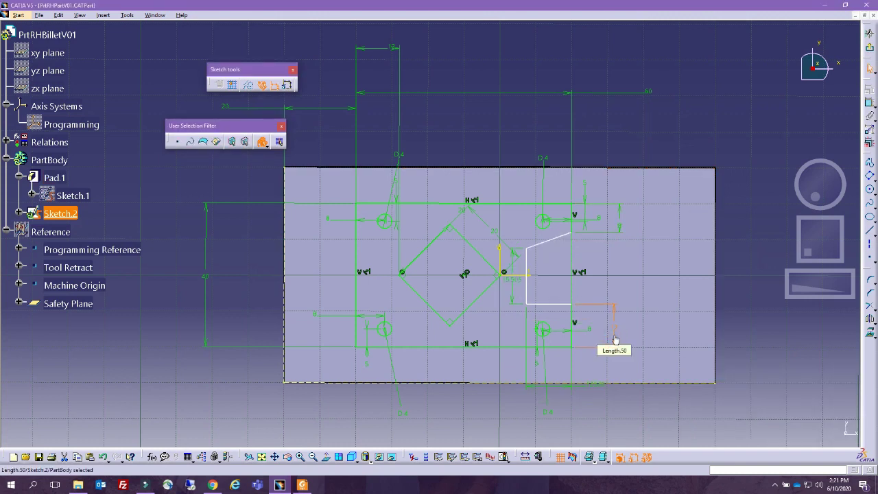
# Set the notch's depth dimension along its lower line to 15 mm.
pyautogui.doubleClick(591, 385)
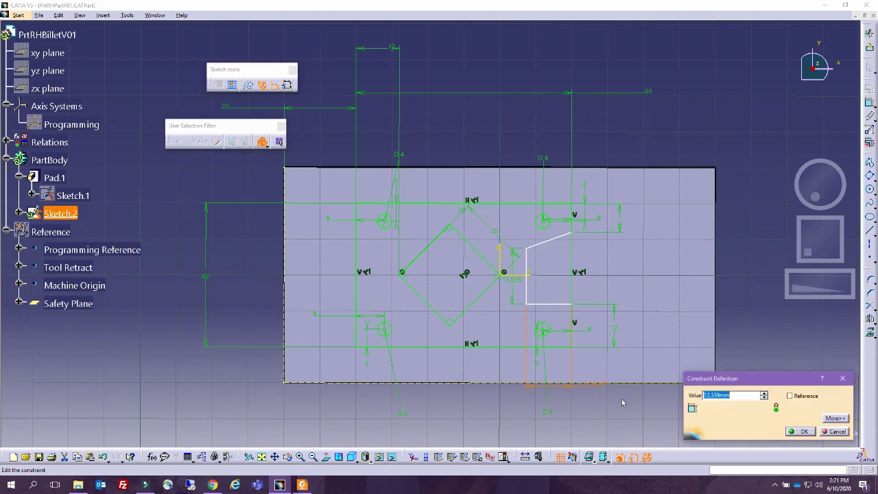
pyautogui.write('15')
pyautogui.press('Return')
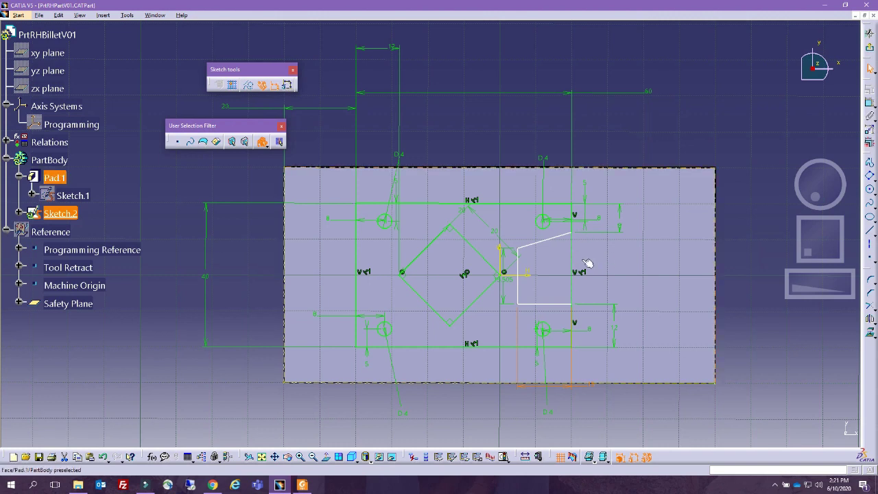
# Check the notch on the PDF drawing, then return to the sketch and dimension the slanted line using the vertical measure direction.
pyautogui.moveTo(2, 7); pyautogui.dragTo(396, 91)
pyautogui.doubleClick(396, 91)
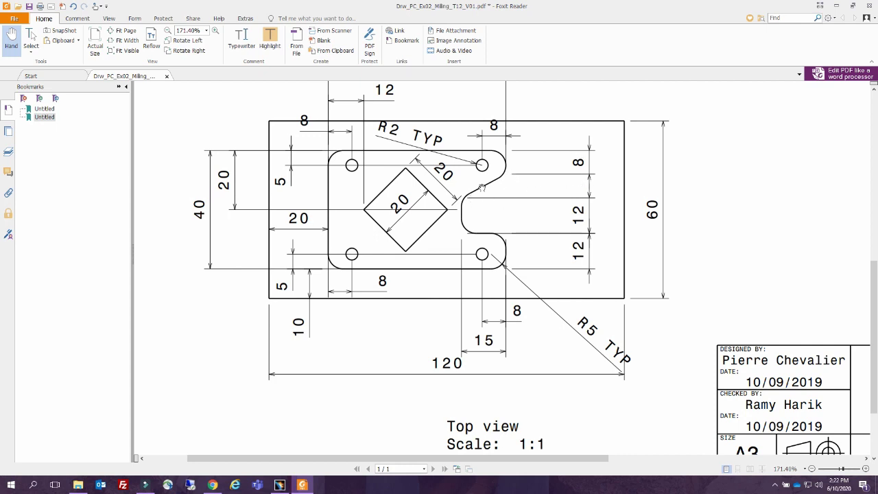
pyautogui.moveTo(636, 12)
pyautogui.mouseDown()
pyautogui.moveTo(527, 31)
pyautogui.moveTo(2, 69)
pyautogui.moveTo(1, 51)
pyautogui.mouseUp()
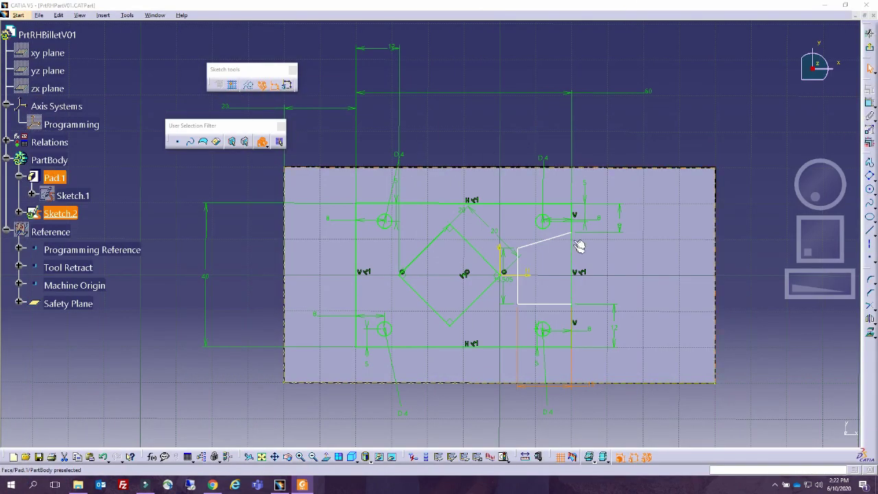
pyautogui.click(870, 103)
pyautogui.click(546, 241)
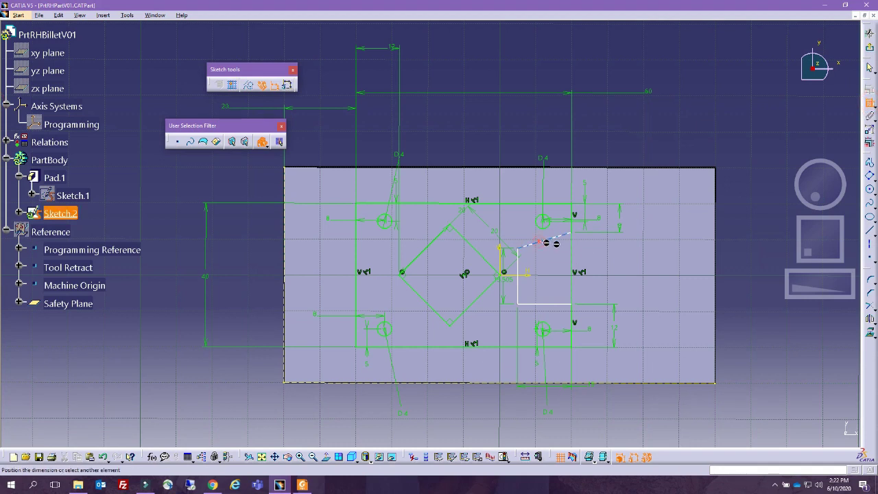
pyautogui.rightClick(587, 244)
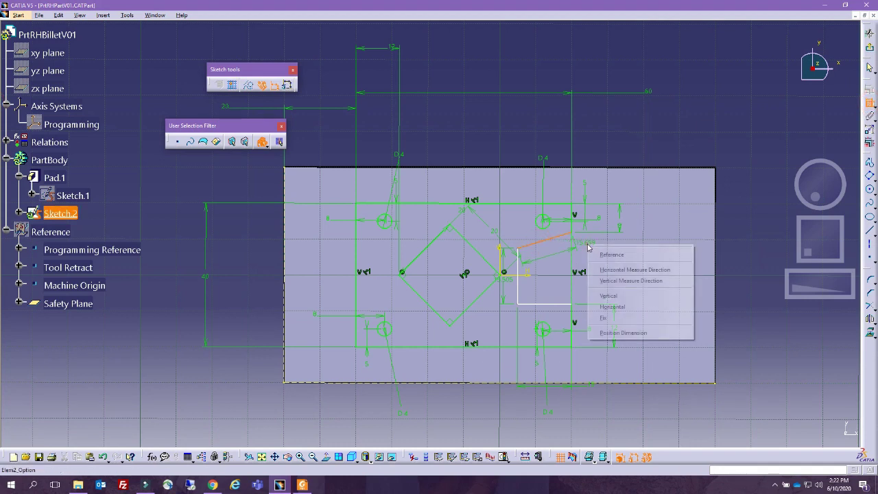
pyautogui.click(630, 282)
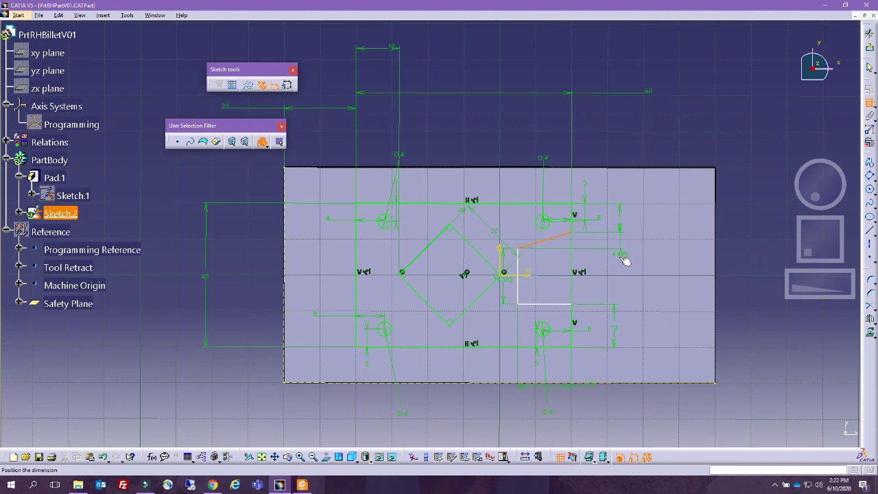
pyautogui.click(625, 260)
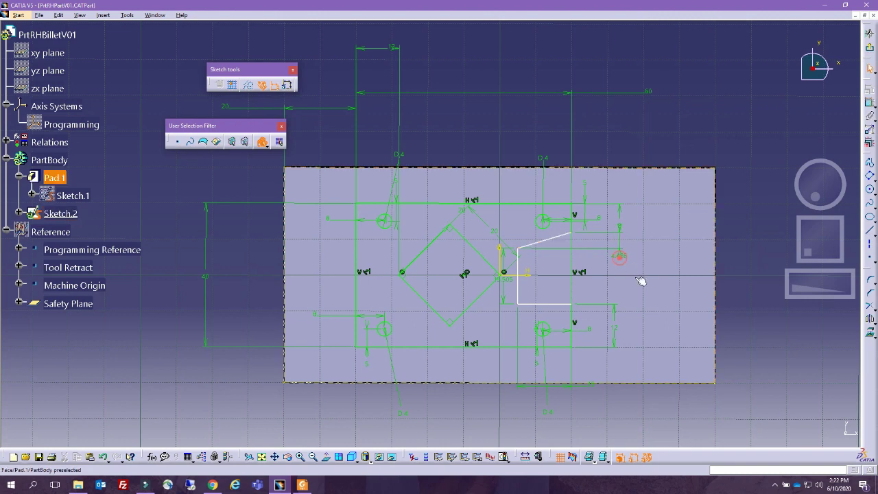
# Apply a horizontal constraint to the notch's lower line.
pyautogui.click(551, 305)
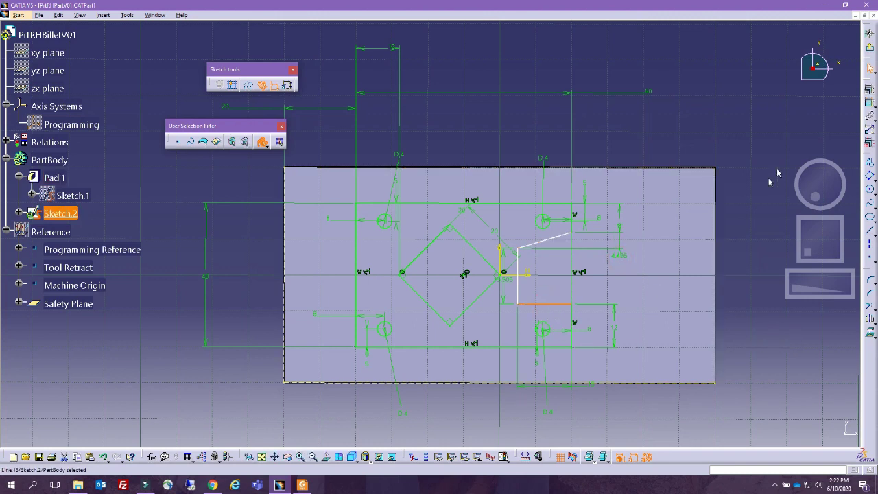
pyautogui.click(870, 90)
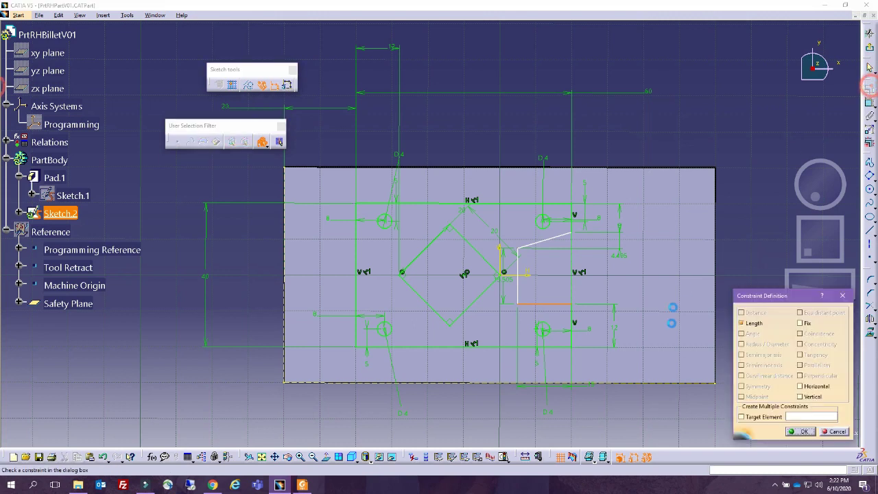
pyautogui.click(801, 386)
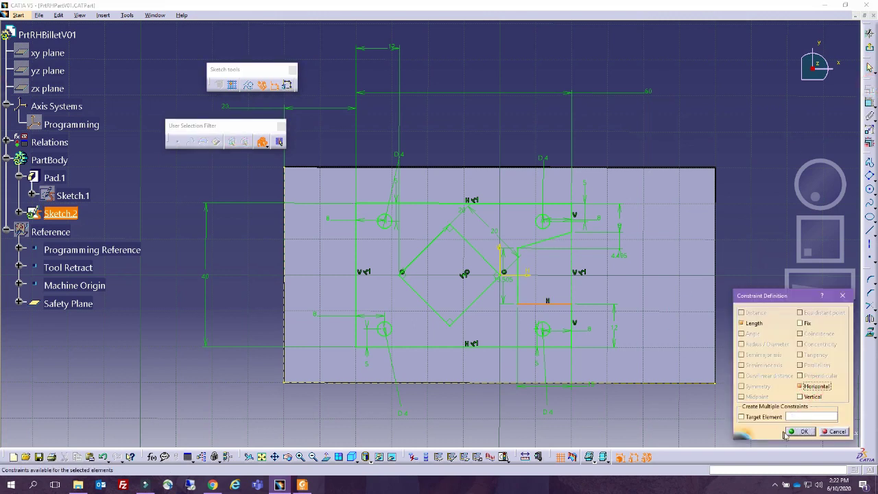
pyautogui.click(789, 433)
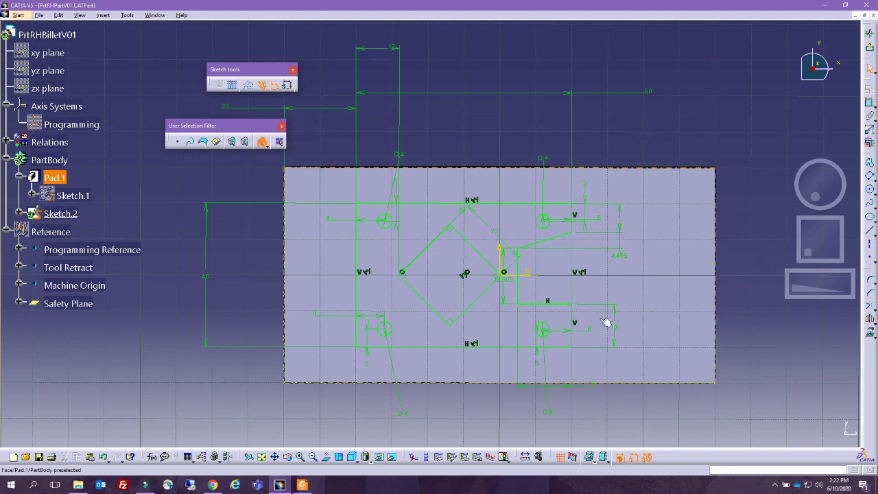
# Try to set the slanted line's vertical dimension to 8 mm.
pyautogui.doubleClick(623, 256)
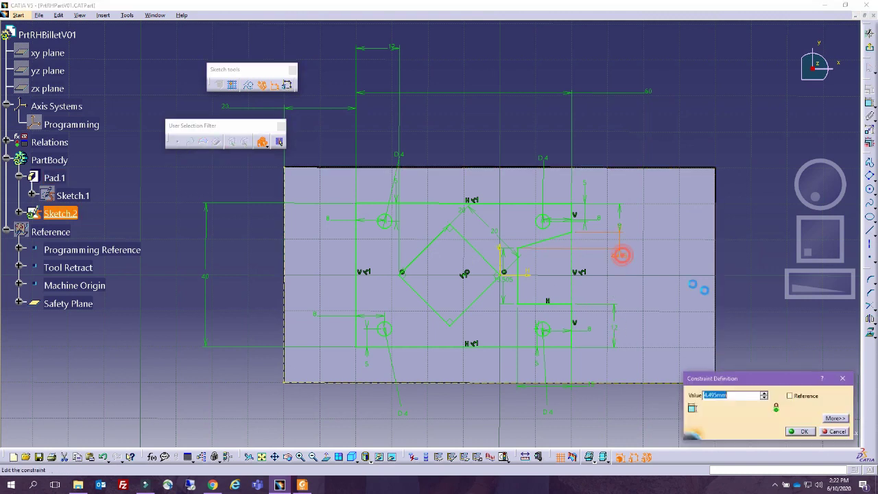
pyautogui.write('8')
pyautogui.press('Return')
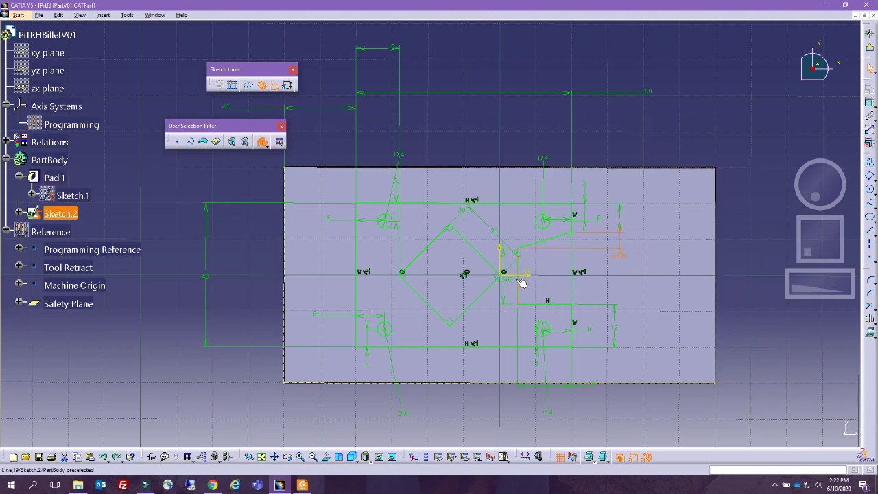
# Try to apply a vertical constraint to the notch's inner line.
pyautogui.click(869, 92)
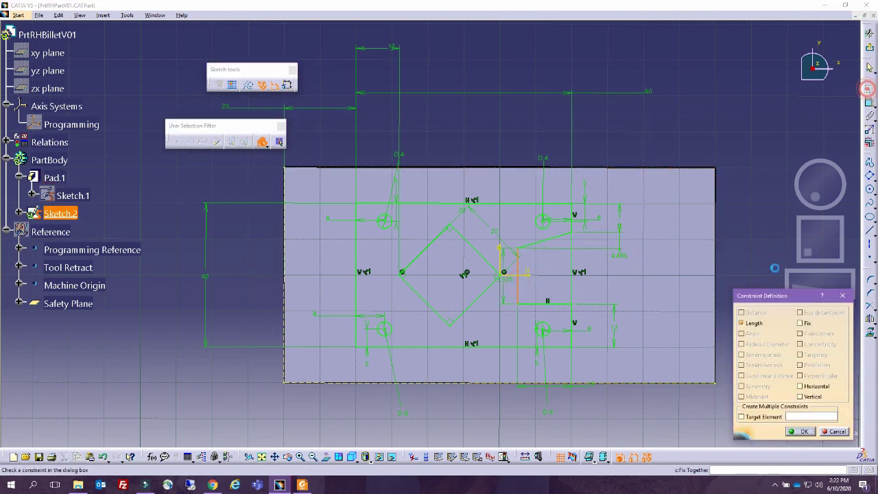
pyautogui.click(806, 397)
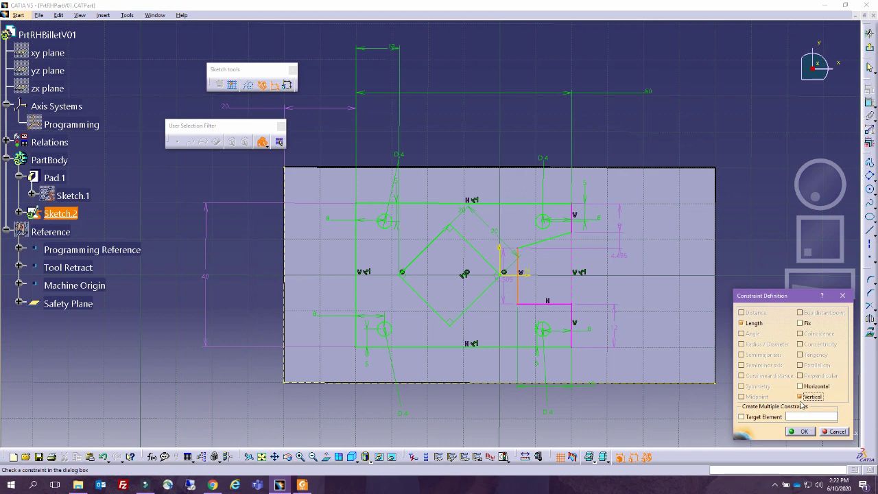
pyautogui.click(836, 432)
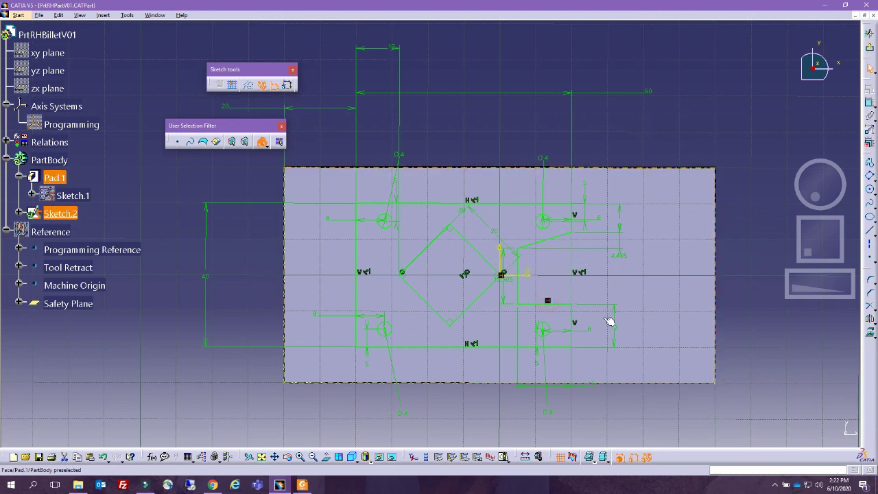
# Set the length of the notch's inner line to 12 mm.
pyautogui.doubleClick(509, 281)
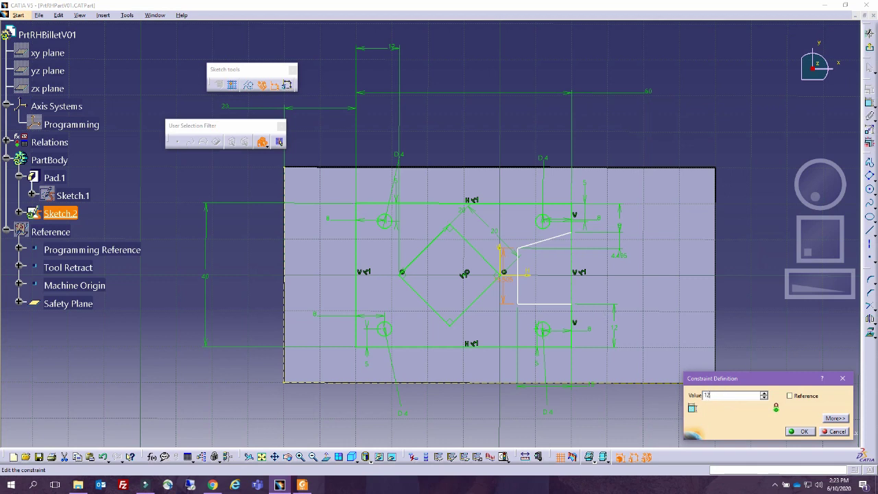
pyautogui.press('Return')
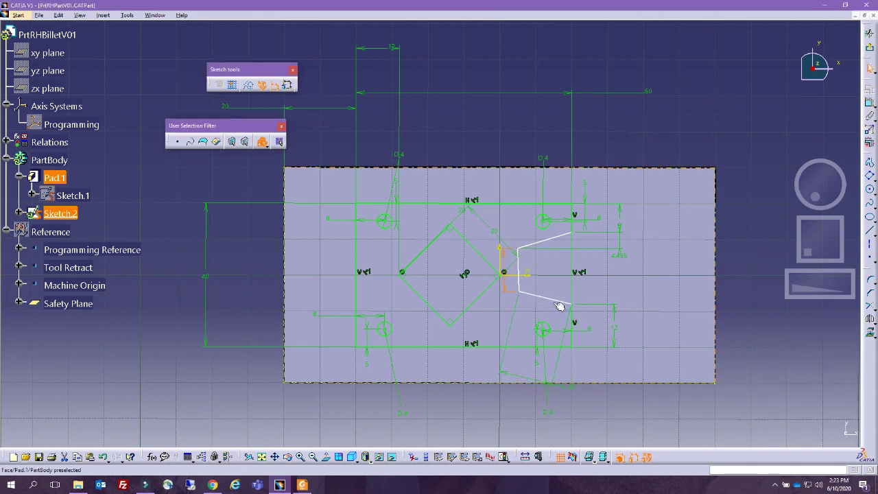
# Undo the inner line's last length change and apply a horizontal constraint to the notch's lower line.
pyautogui.moveTo(560, 306); pyautogui.dragTo(565, 304)
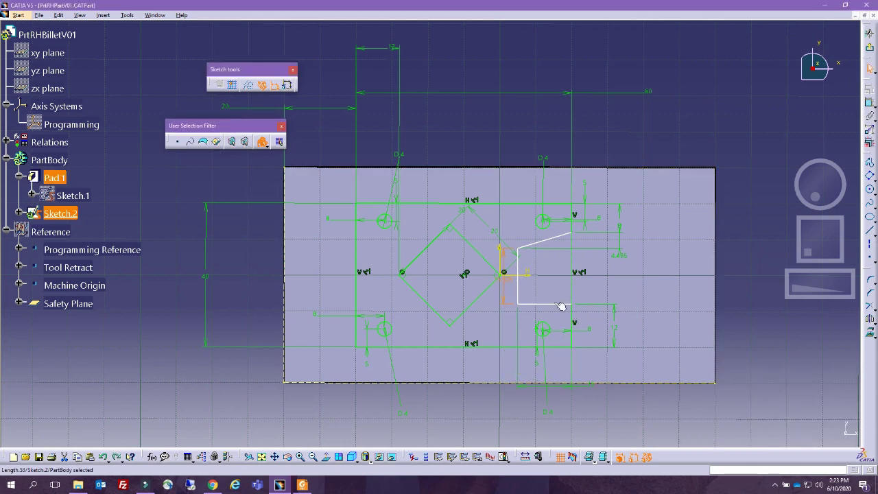
pyautogui.click(774, 329)
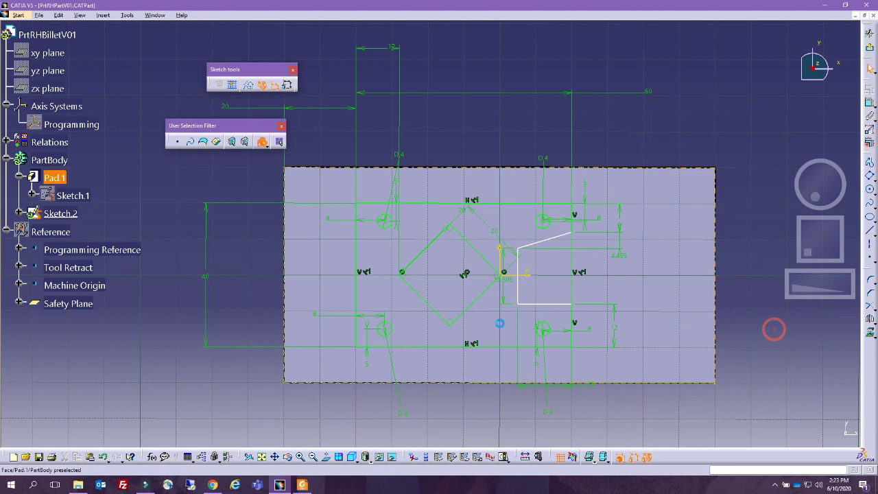
pyautogui.click(549, 304)
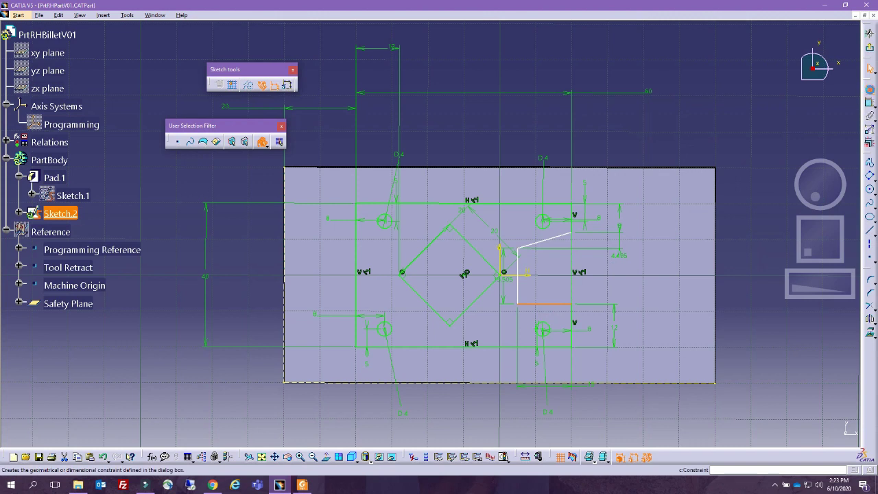
pyautogui.click(870, 90)
pyautogui.click(833, 388)
pyautogui.click(801, 432)
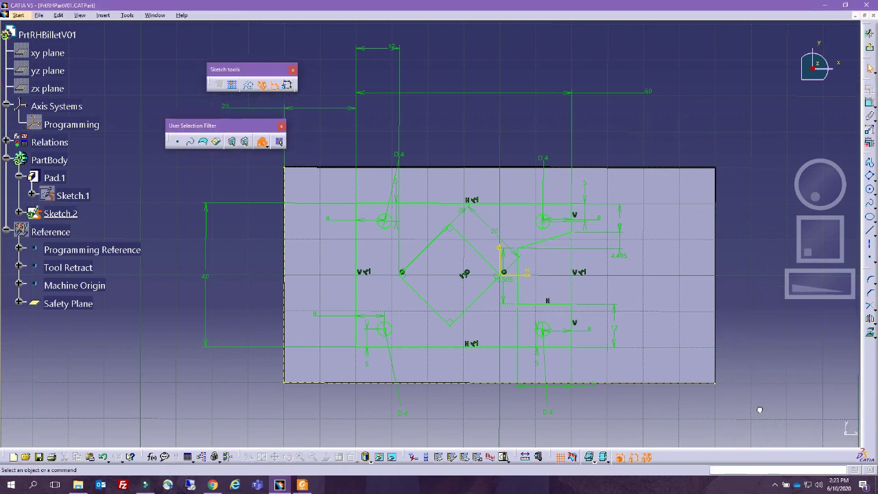
# Apply a vertical constraint to the notch's inner line and delete the profile's overall 40 mm height dimension.
pyautogui.click(517, 292)
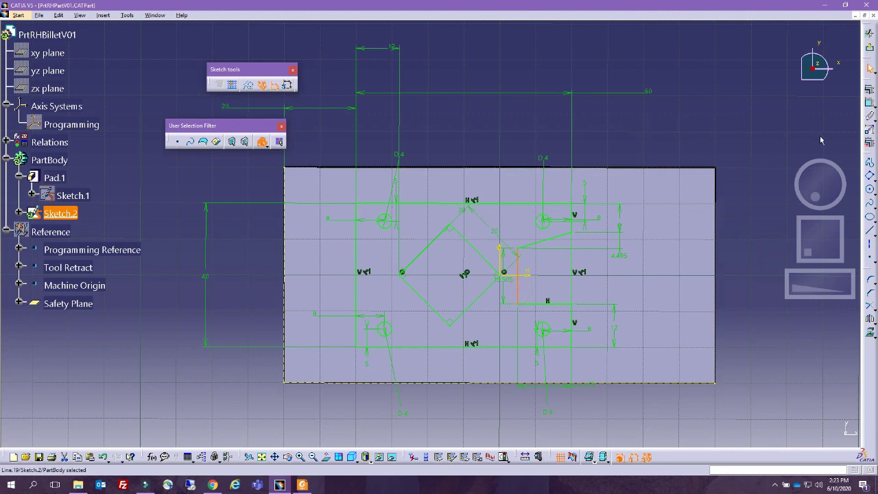
pyautogui.click(871, 91)
pyautogui.click(801, 396)
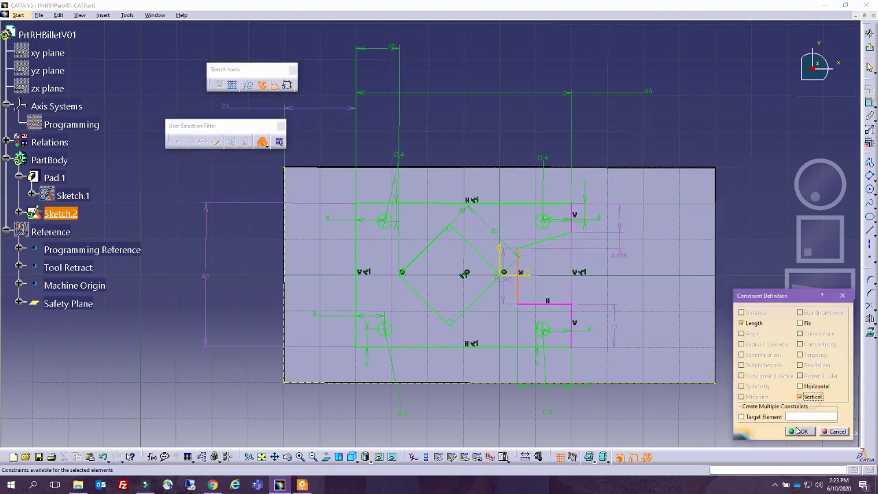
pyautogui.click(800, 431)
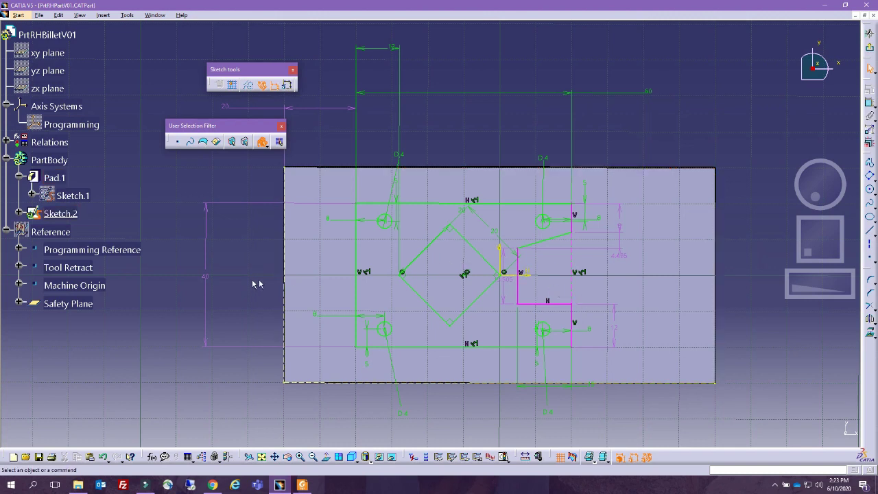
pyautogui.rightClick(206, 277)
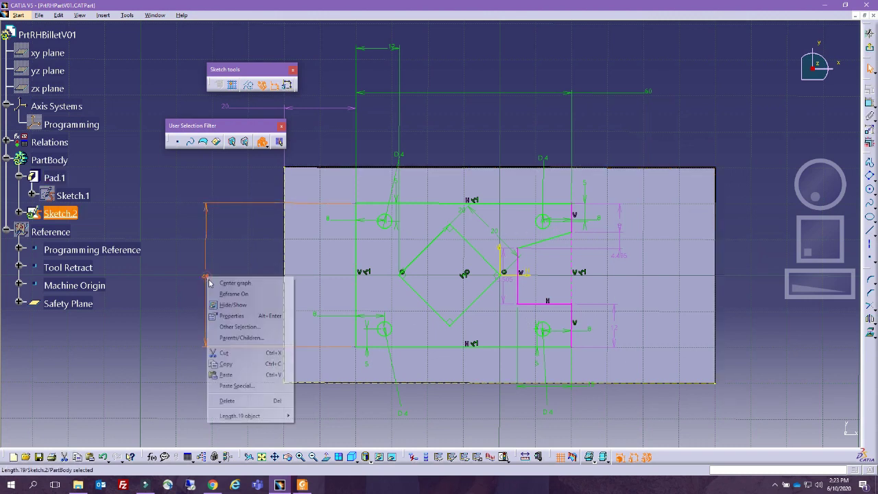
pyautogui.click(251, 401)
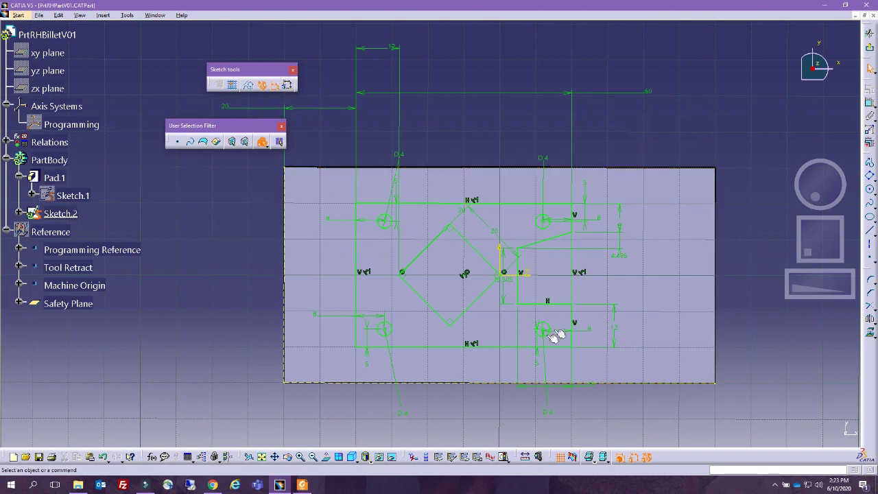
# Set the length of the notch's inner line to 12 mm and the slanted line's vertical dimension to 8 mm.
pyautogui.doubleClick(502, 281)
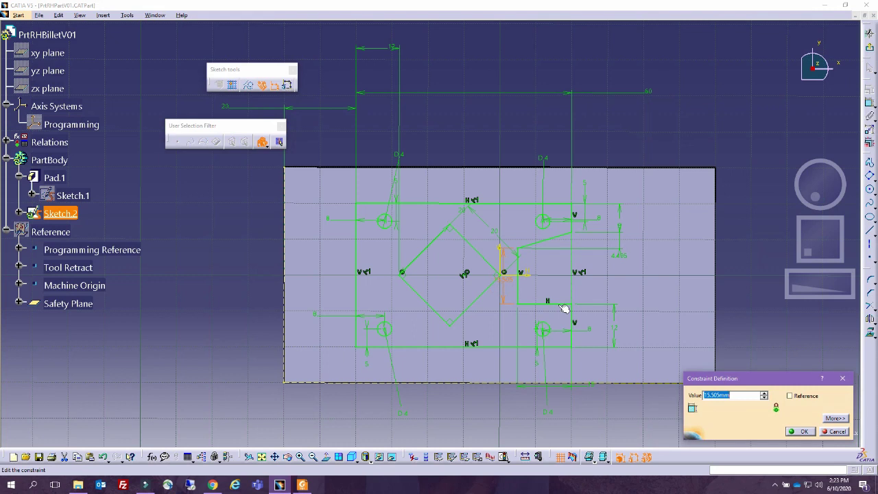
pyautogui.write('14')
pyautogui.press('Return')
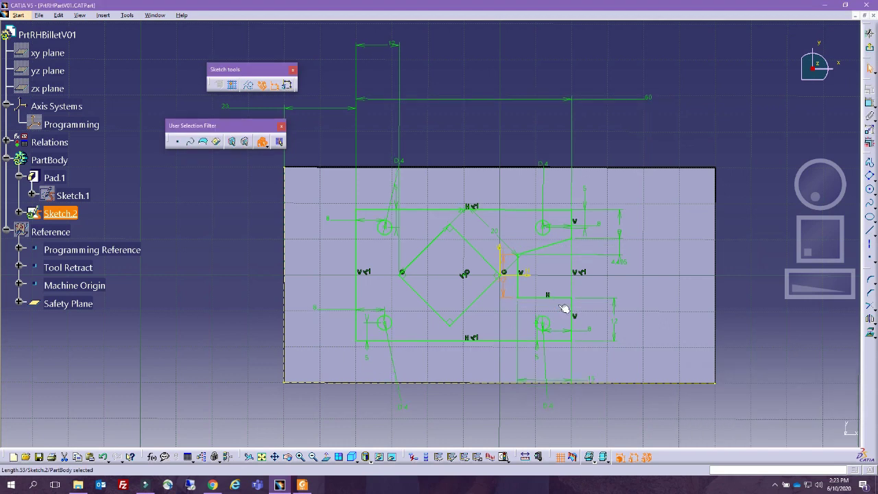
pyautogui.doubleClick(623, 264)
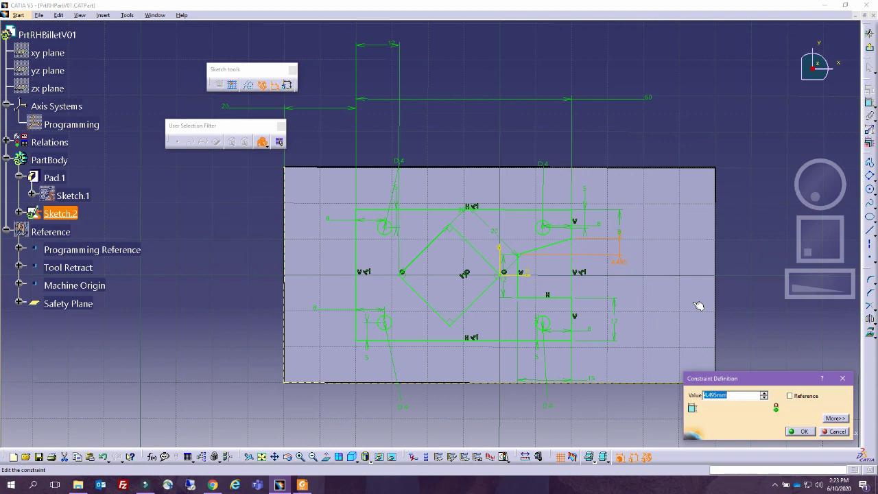
pyautogui.write('8')
pyautogui.press('Return')
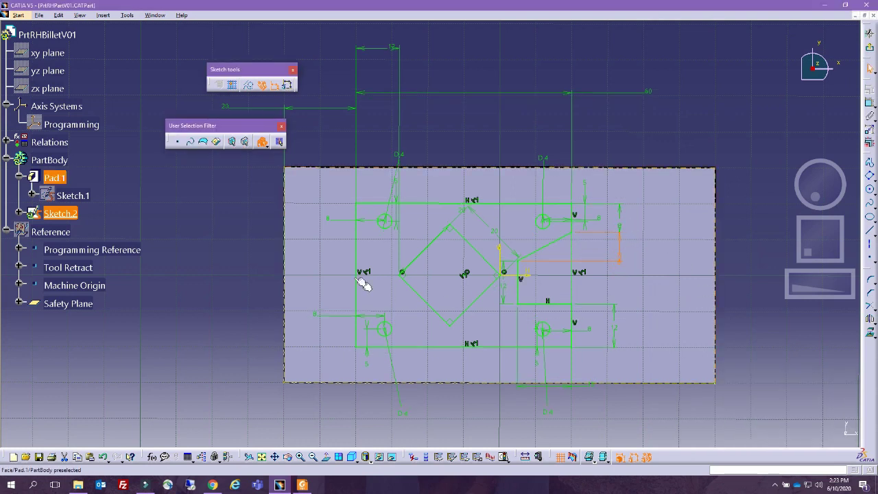
# Measure the length of the profile's left edge without keeping the measurement.
pyautogui.click(262, 405)
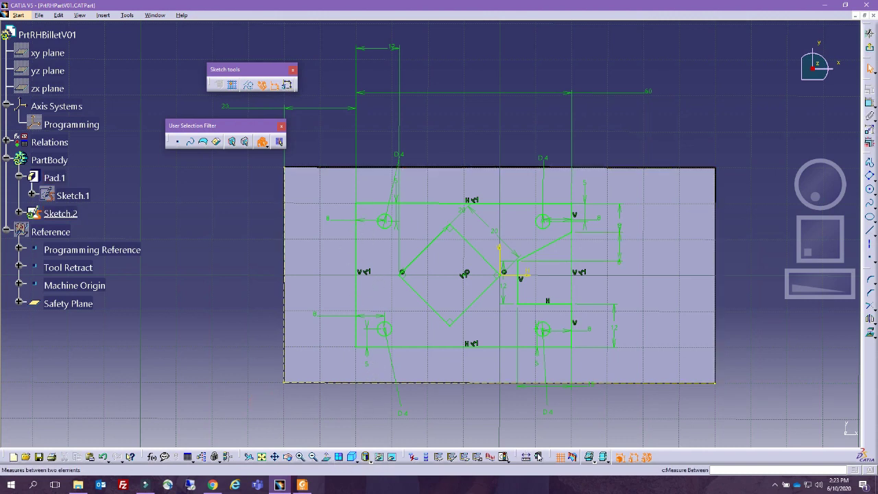
pyautogui.click(541, 462)
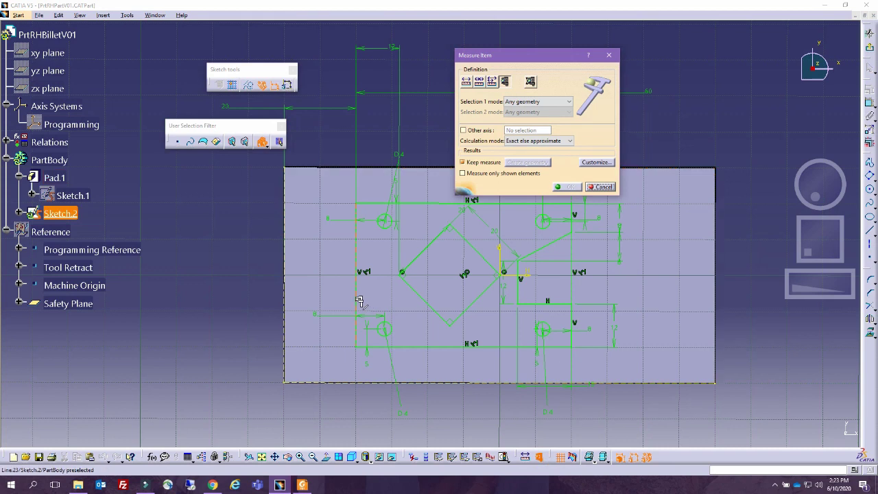
pyautogui.click(356, 300)
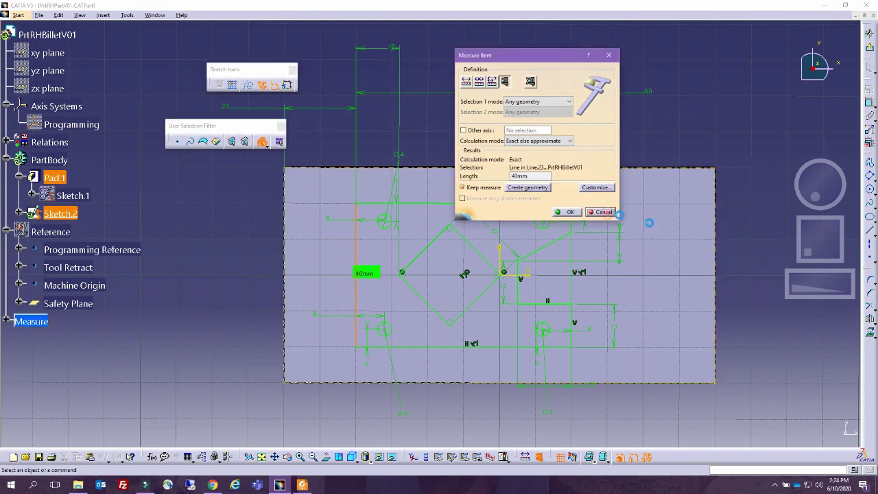
pyautogui.click(602, 212)
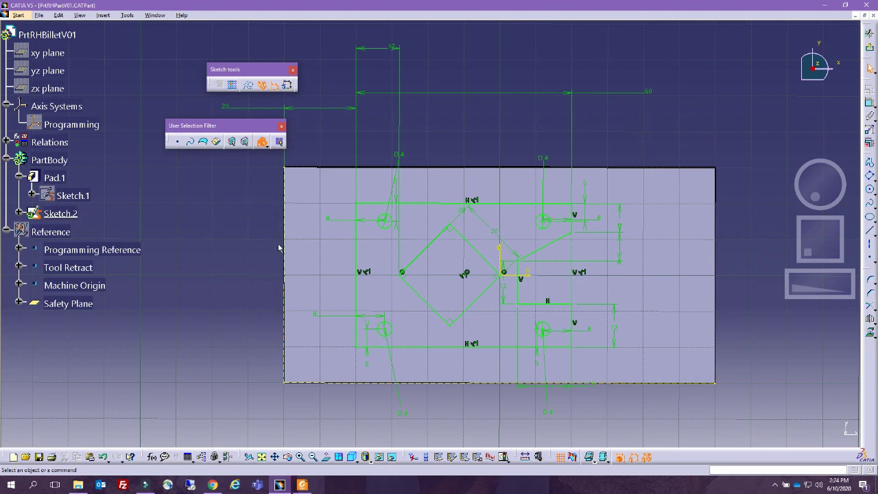
# Switch to the PDF drawing in Foxit Reader, check the plan view's dimensions against the sketch, and return to CATIA.
pyautogui.moveTo(3, 12)
pyautogui.mouseDown()
pyautogui.moveTo(349, 194)
pyautogui.moveTo(452, 156)
pyautogui.mouseUp()
pyautogui.doubleClick(455, 156)
pyautogui.moveTo(641, 261)
pyautogui.mouseDown()
pyautogui.moveTo(379, 401)
pyautogui.moveTo(359, 375)
pyautogui.mouseUp()
pyautogui.moveTo(567, 260); pyautogui.dragTo(551, 374)
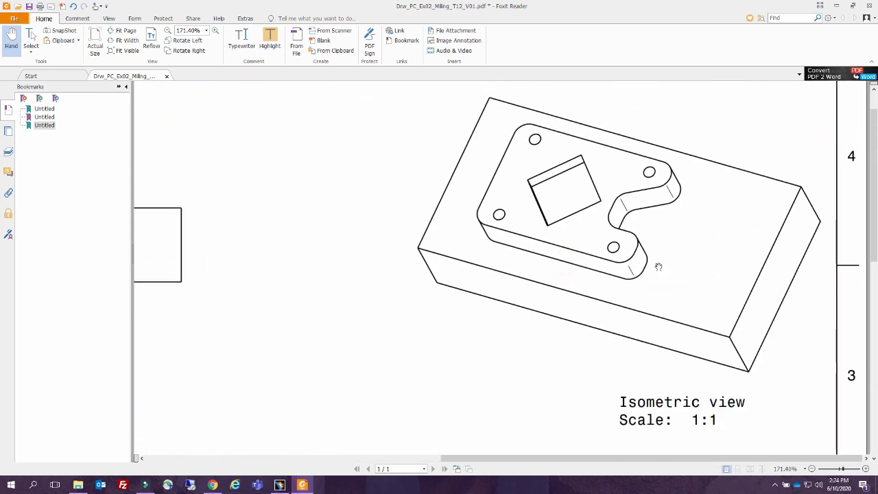
pyautogui.moveTo(415, 338)
pyautogui.mouseDown()
pyautogui.moveTo(414, 256)
pyautogui.moveTo(469, 209)
pyautogui.mouseUp()
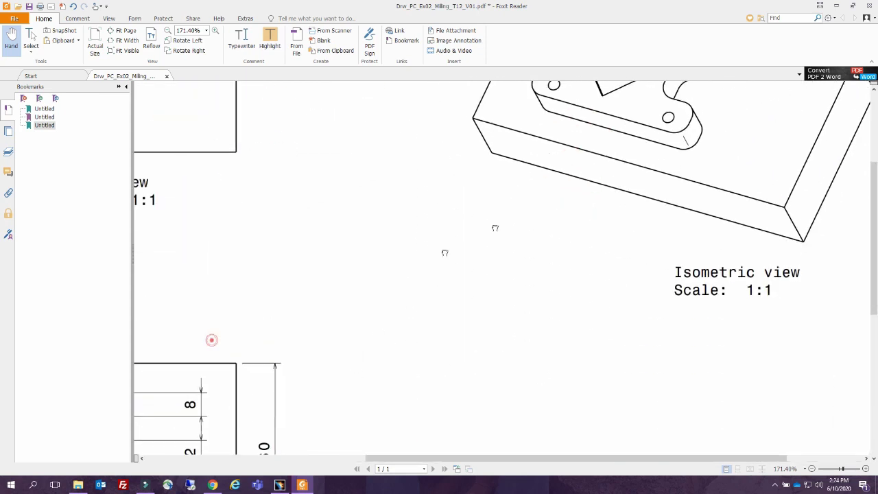
pyautogui.moveTo(211, 339); pyautogui.dragTo(502, 181)
pyautogui.moveTo(278, 250); pyautogui.dragTo(305, 206)
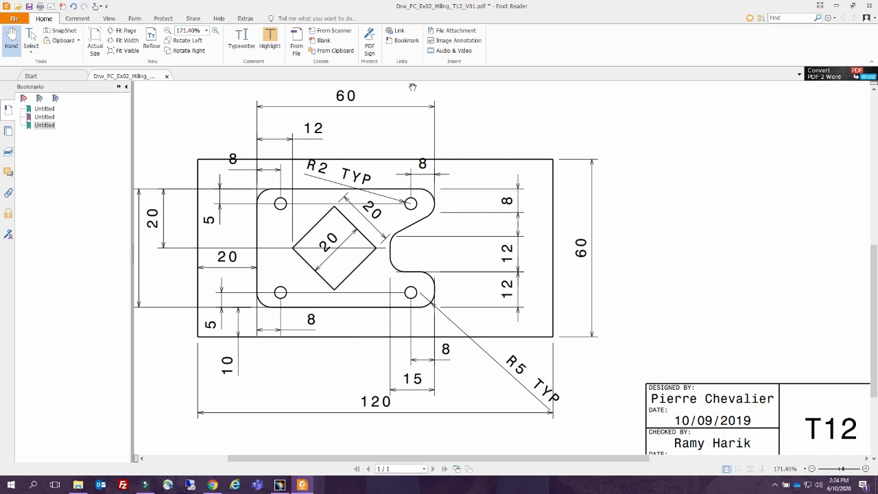
pyautogui.moveTo(509, 13); pyautogui.dragTo(2, 26)
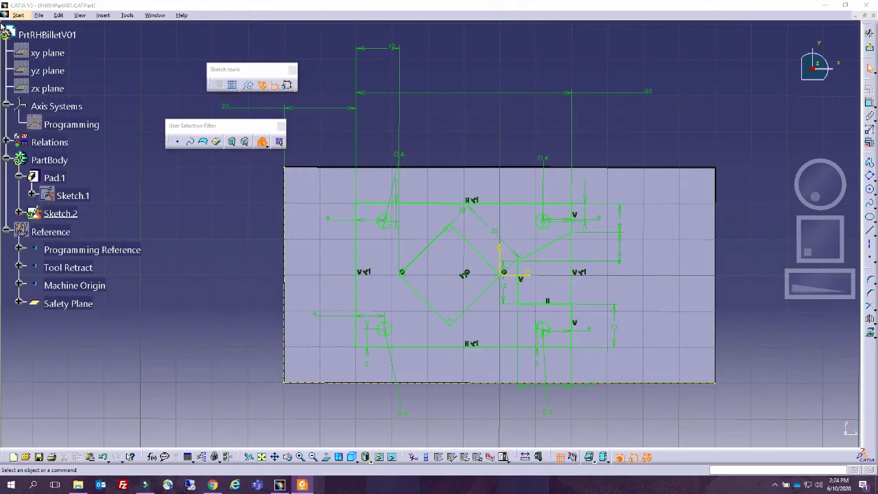
# Exit the profile sketch to the 3D part and display the available pad commands.
pyautogui.click(870, 49)
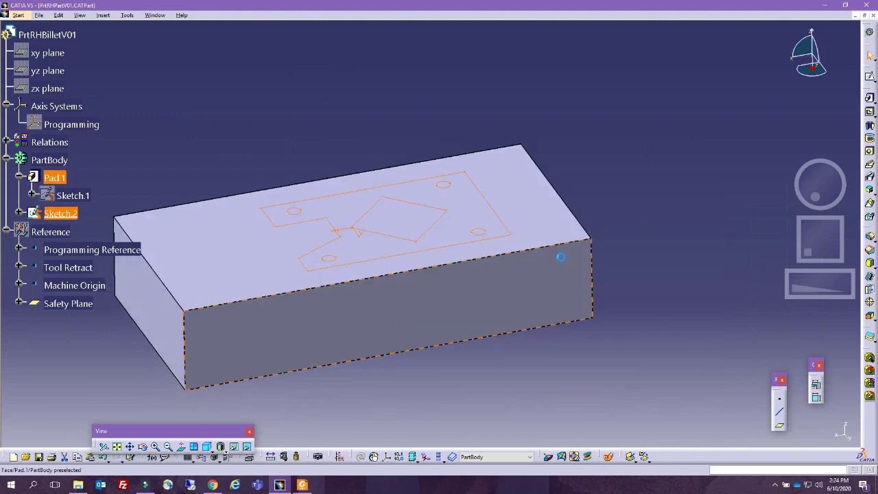
pyautogui.click(652, 269)
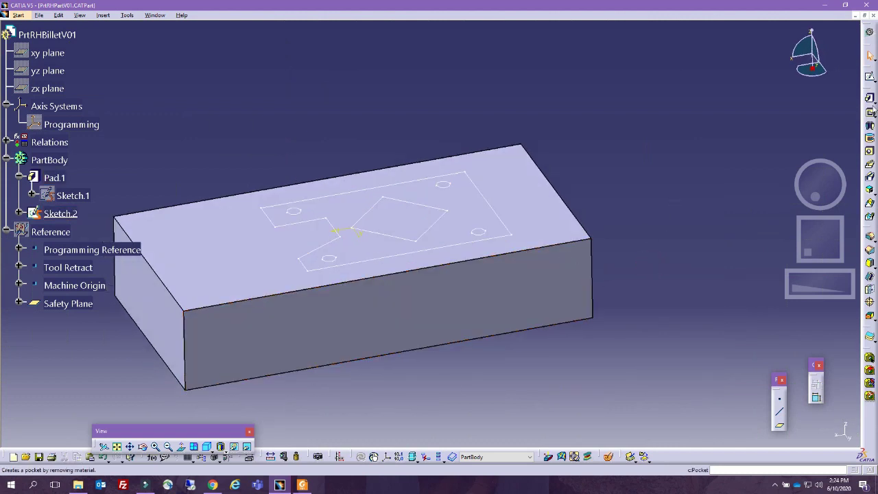
pyautogui.click(873, 101)
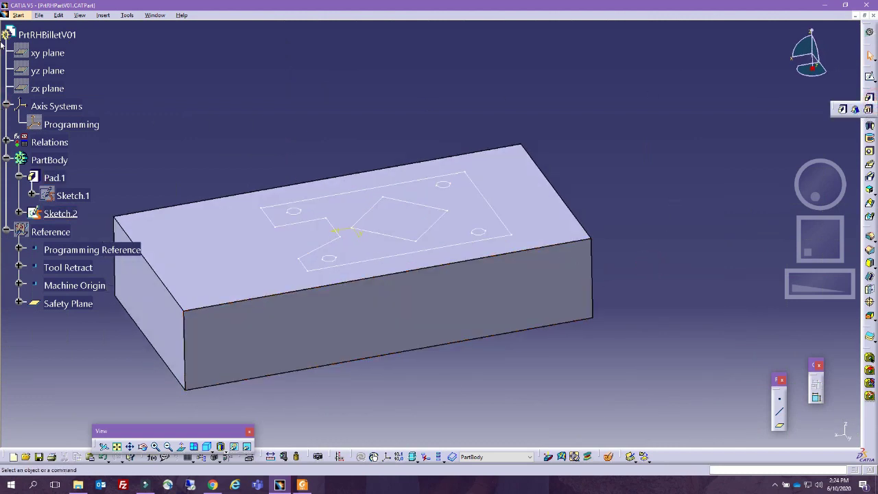
# Examine the front and isometric views in the Foxit Reader PDF for the raised profile's height, diamond pocket's depth and holes.
pyautogui.moveTo(0, 81); pyautogui.dragTo(360, 82)
pyautogui.doubleClick(368, 76)
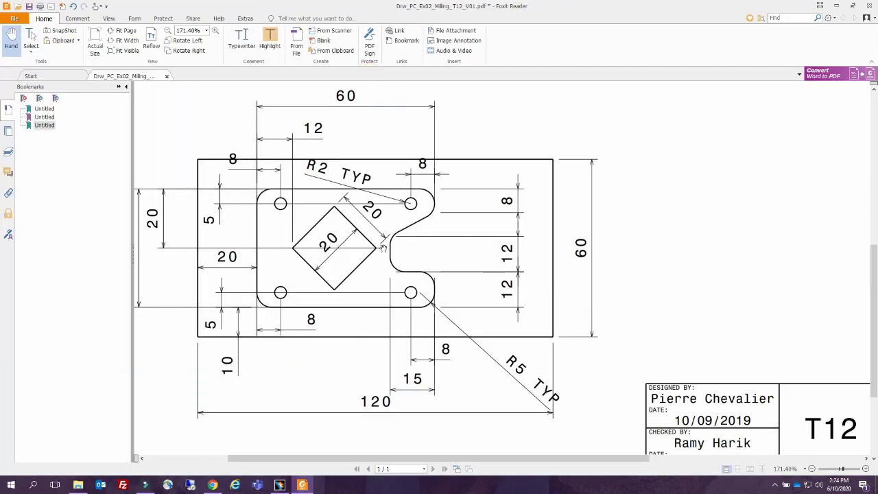
pyautogui.moveTo(700, 213); pyautogui.dragTo(416, 356)
pyautogui.moveTo(654, 231); pyautogui.dragTo(496, 364)
pyautogui.moveTo(601, 234); pyautogui.dragTo(558, 330)
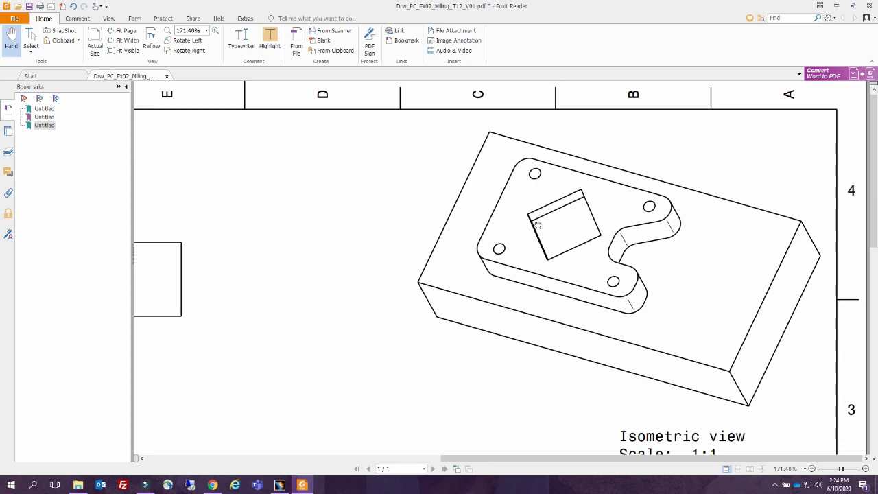
pyautogui.moveTo(282, 376); pyautogui.dragTo(459, 300)
pyautogui.moveTo(260, 243); pyautogui.dragTo(418, 287)
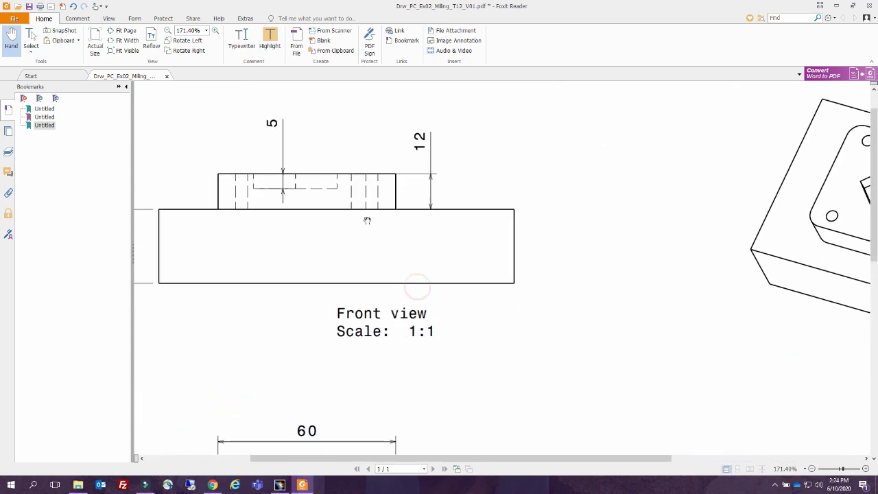
pyautogui.moveTo(376, 259); pyautogui.dragTo(407, 190)
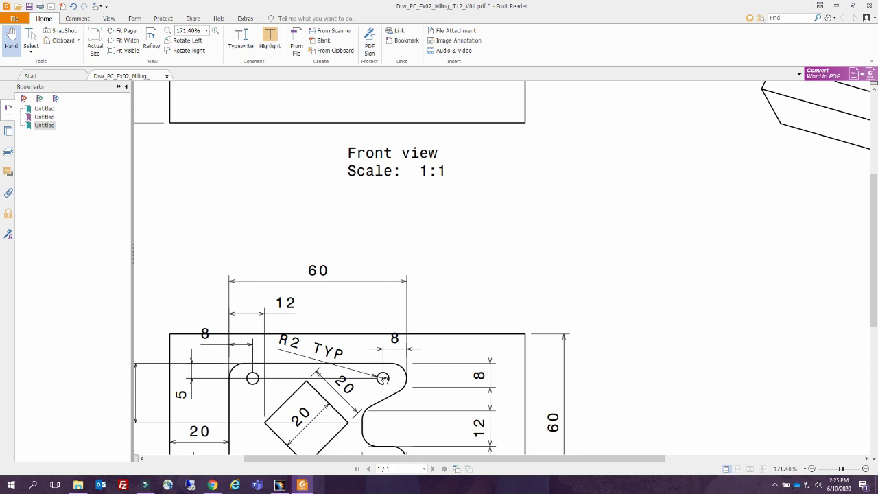
pyautogui.moveTo(467, 204); pyautogui.dragTo(415, 398)
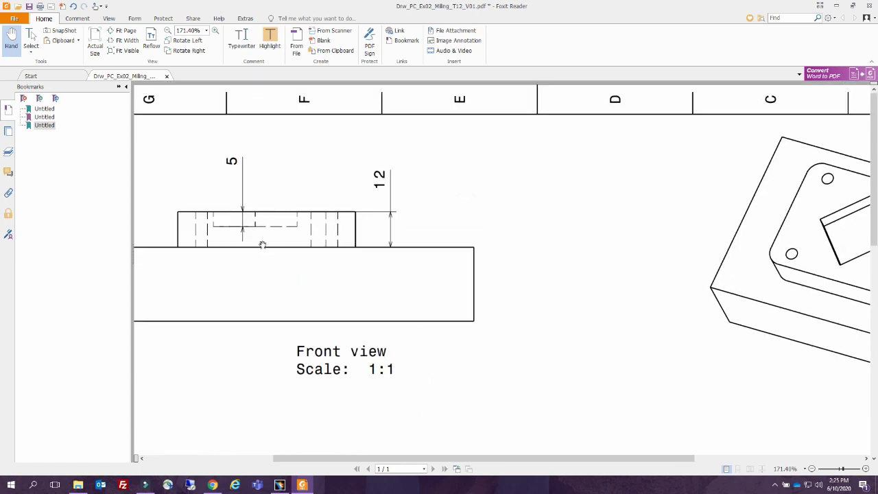
pyautogui.hscroll(3, 402, 231)
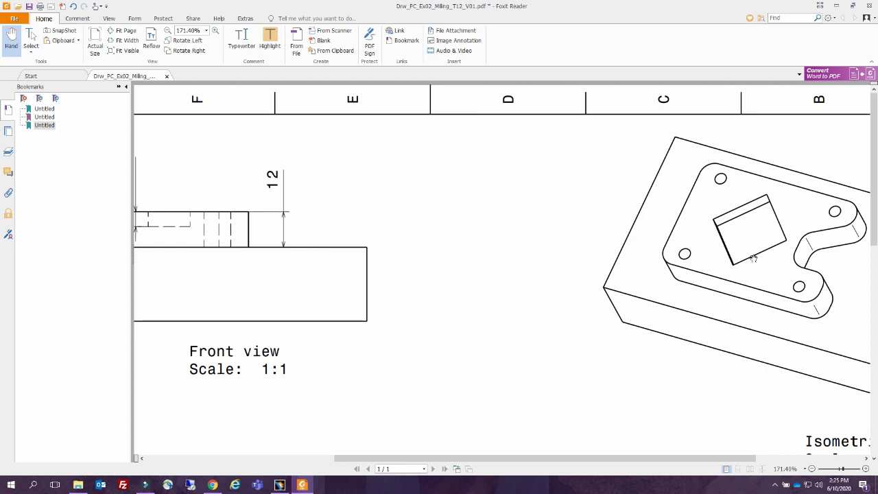
pyautogui.moveTo(433, 317); pyautogui.dragTo(582, 275)
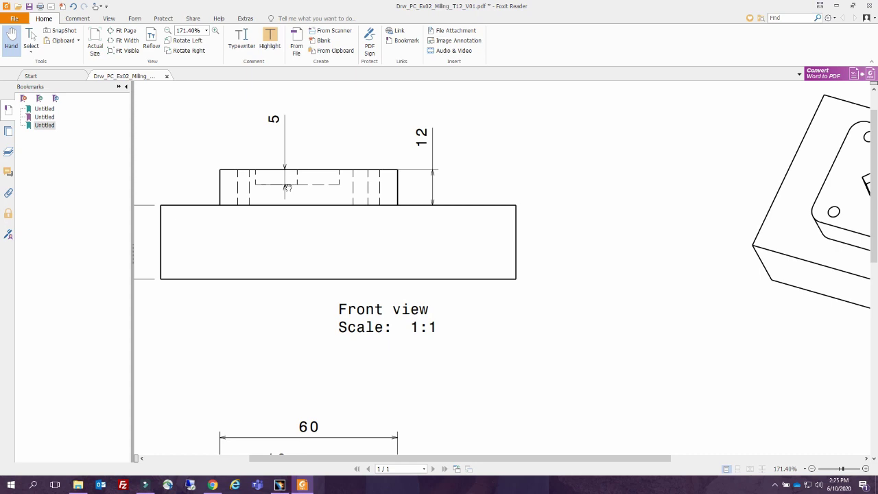
pyautogui.moveTo(669, 249); pyautogui.dragTo(356, 293)
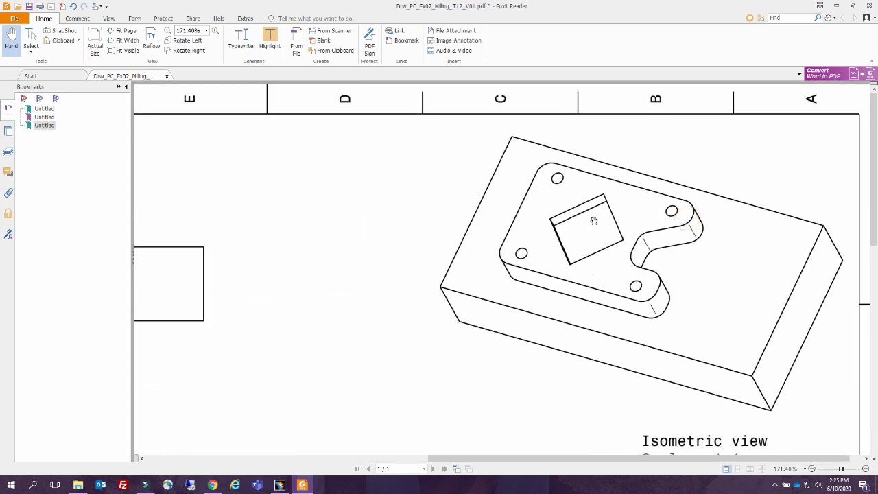
pyautogui.moveTo(267, 272); pyautogui.dragTo(543, 247)
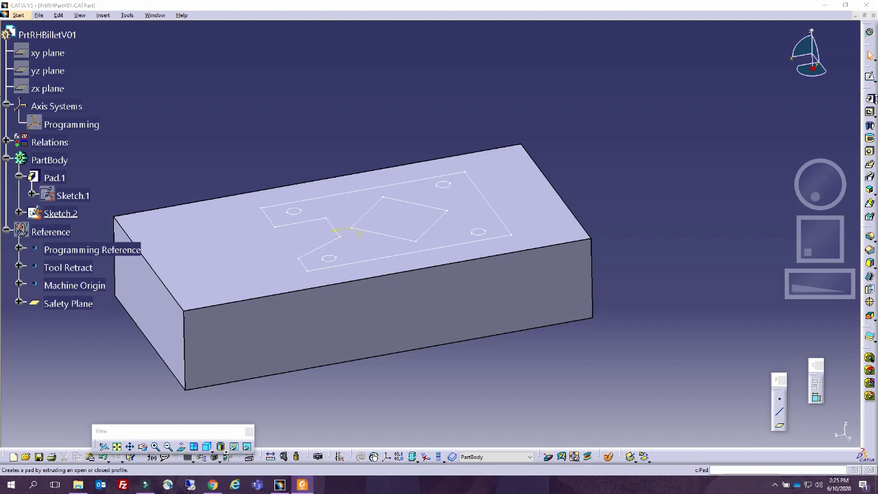
# Start a Multi-Pad on the profile sketch and set the outer profile domain's length to 12 mm.
pyautogui.click(870, 99)
pyautogui.click(870, 98)
pyautogui.click(464, 241)
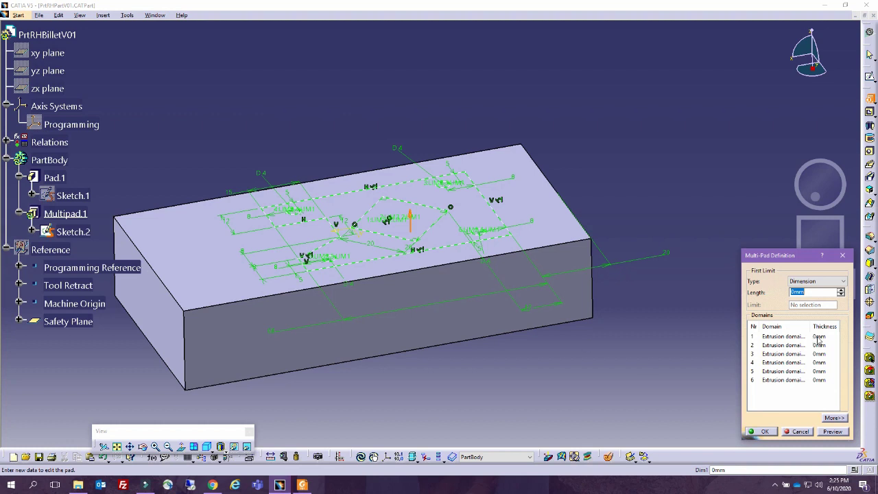
pyautogui.click(818, 337)
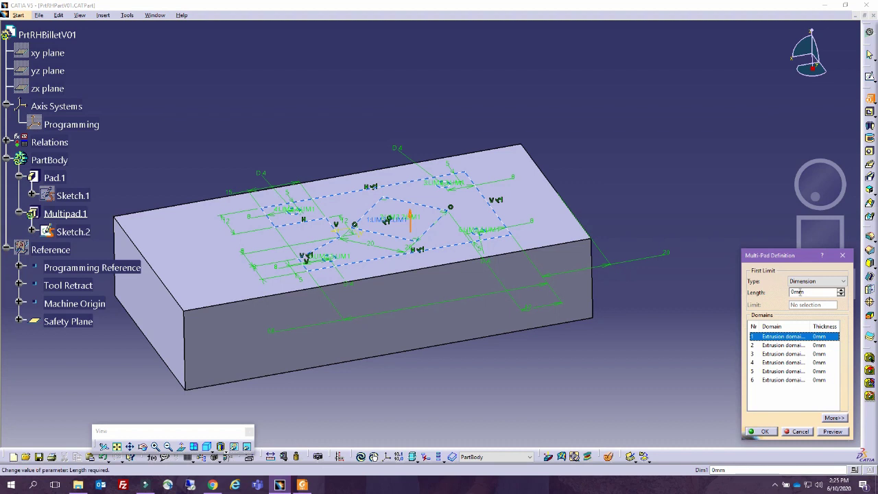
pyautogui.doubleClick(793, 292)
pyautogui.write('12')
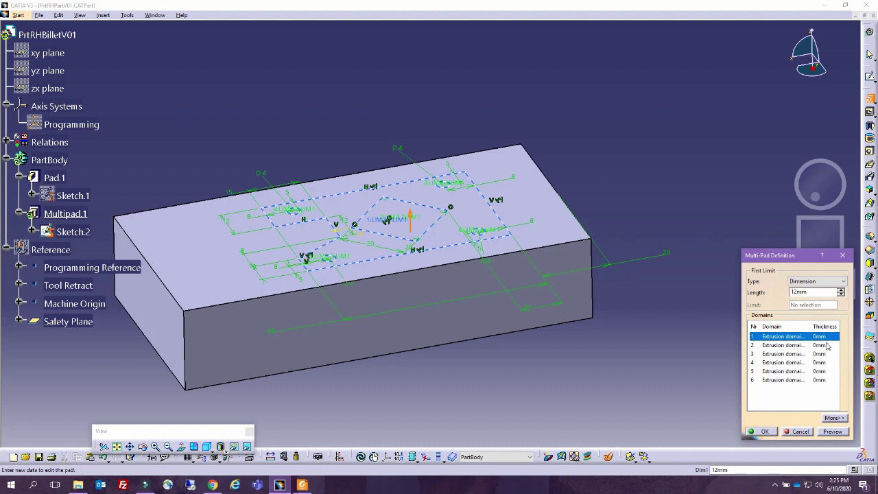
# Set the diamond pocket domain's length to 7 mm, preview the Multi-Pad and complete it.
pyautogui.click(825, 345)
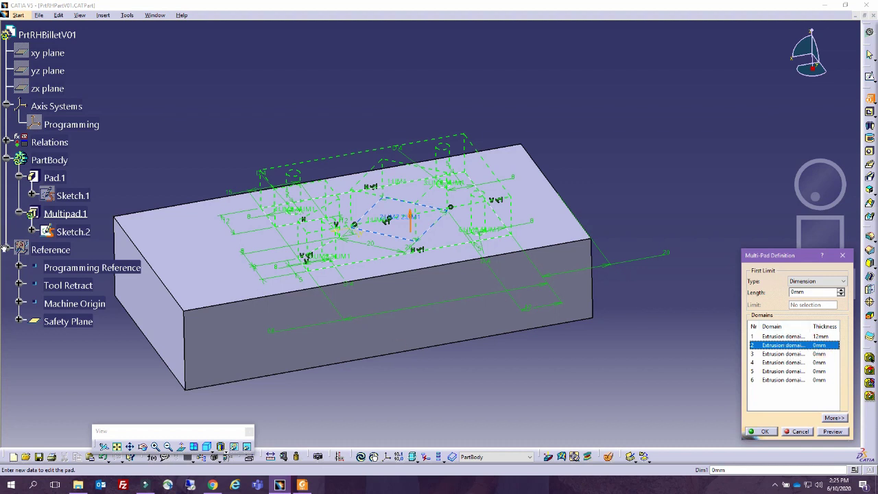
pyautogui.doubleClick(793, 292)
pyautogui.write('7')
pyautogui.click(819, 354)
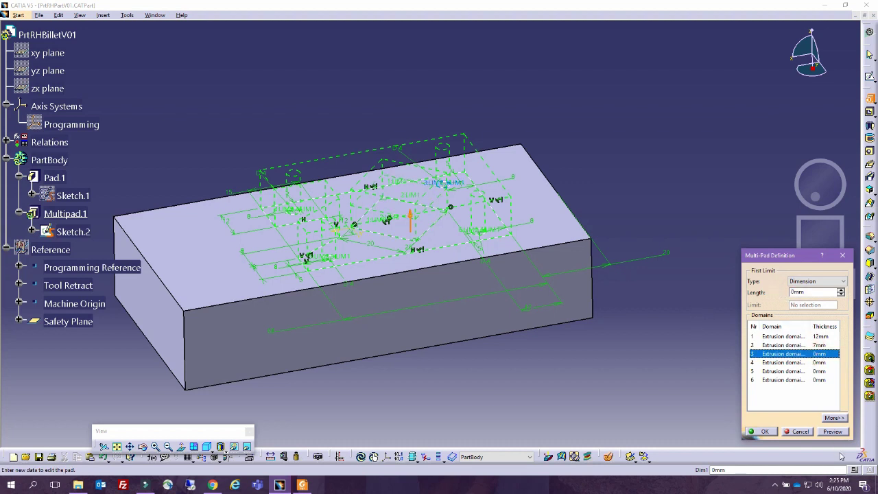
pyautogui.click(833, 432)
pyautogui.click(771, 432)
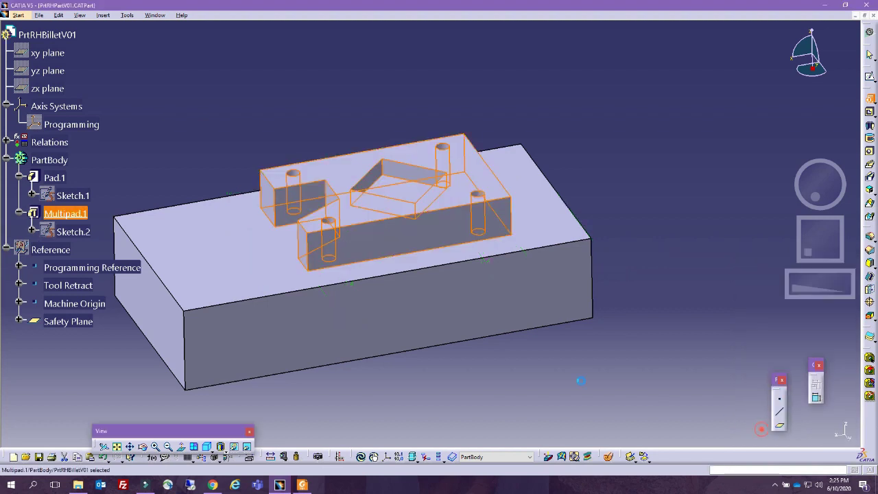
# Fillet the eight vertical edges around the raised profile's outer contour with a 5 mm radius.
pyautogui.moveTo(169, 250); pyautogui.dragTo(500, 347, button='middle')
pyautogui.moveTo(446, 227); pyautogui.dragTo(523, 195, button='middle')
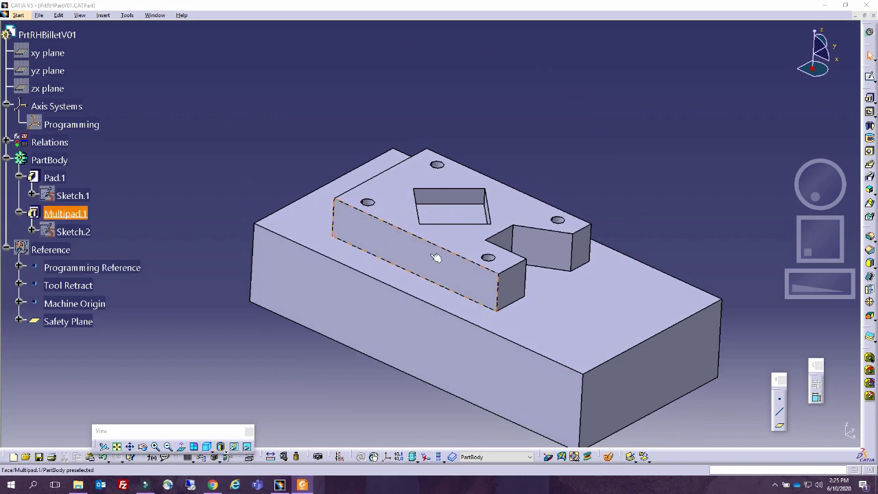
pyautogui.moveTo(322, 177); pyautogui.dragTo(300, 237, button='middle')
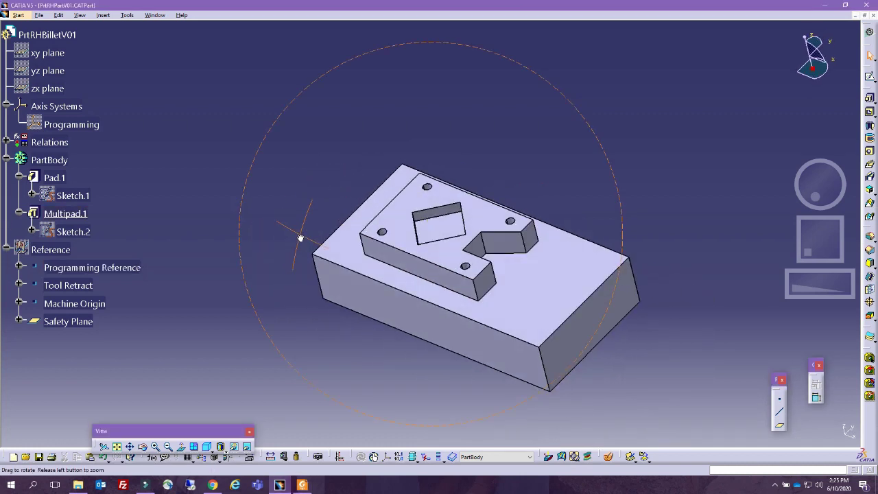
pyautogui.moveTo(519, 161); pyautogui.dragTo(527, 169, button='middle')
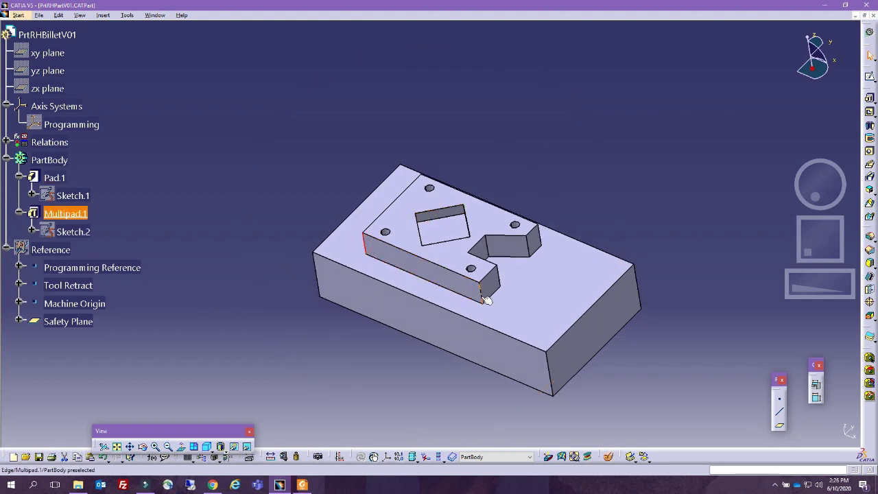
pyautogui.moveTo(580, 334); pyautogui.dragTo(386, 332, button='middle')
pyautogui.moveTo(371, 272); pyautogui.dragTo(485, 280, button='middle')
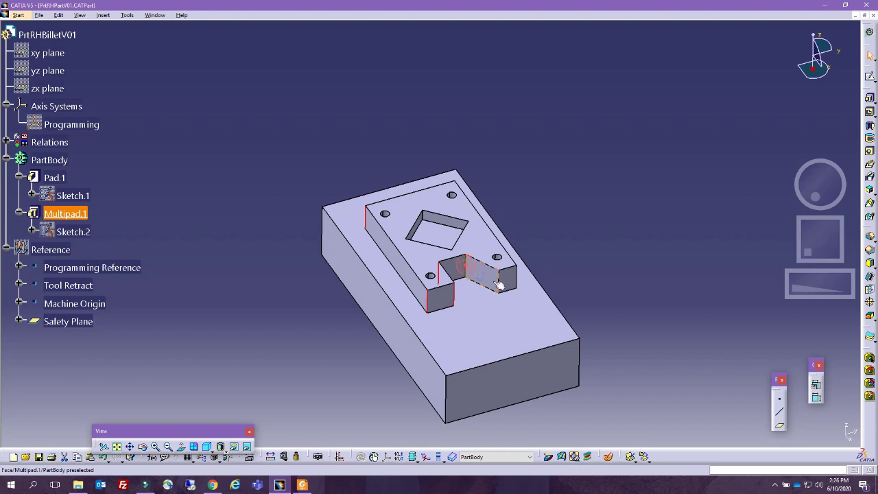
pyautogui.moveTo(602, 304); pyautogui.dragTo(418, 304, button='middle')
pyautogui.moveTo(569, 271); pyautogui.dragTo(445, 279, button='middle')
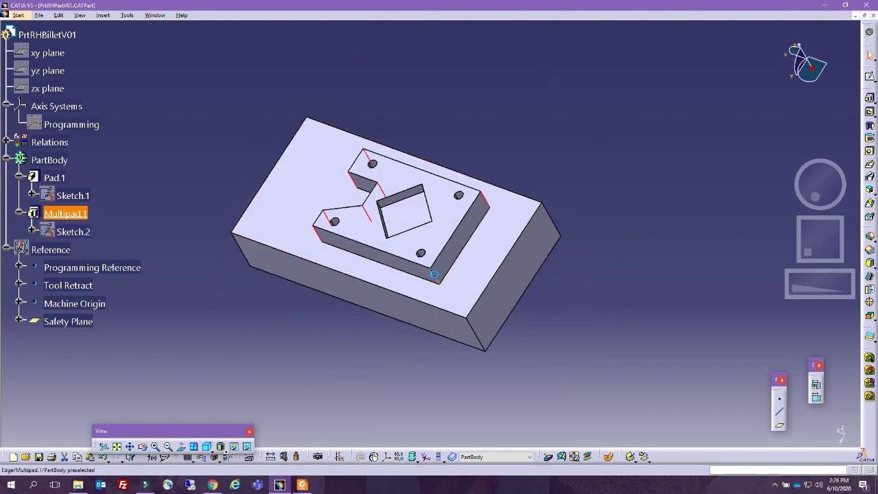
pyautogui.moveTo(338, 322); pyautogui.dragTo(529, 345, button='middle')
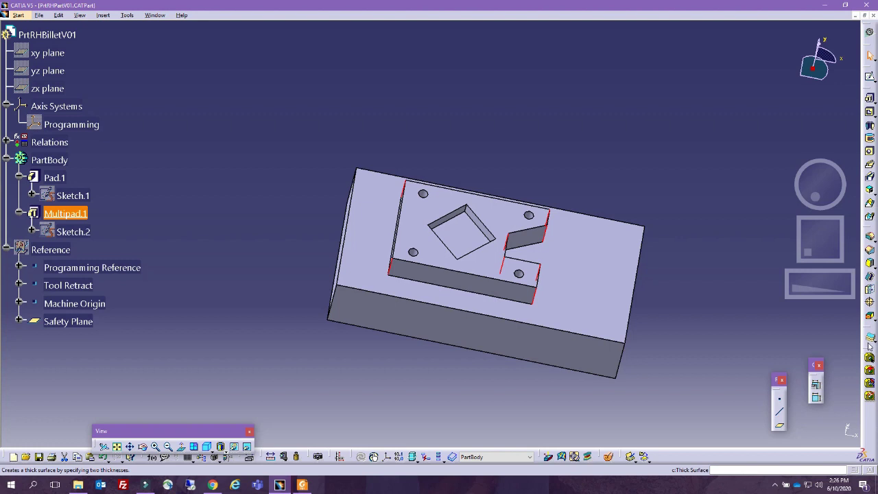
pyautogui.click(870, 237)
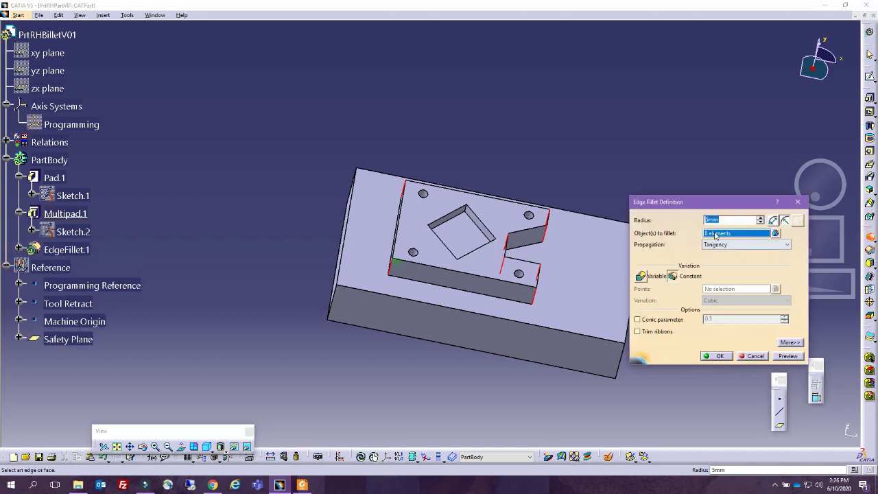
pyautogui.click(786, 355)
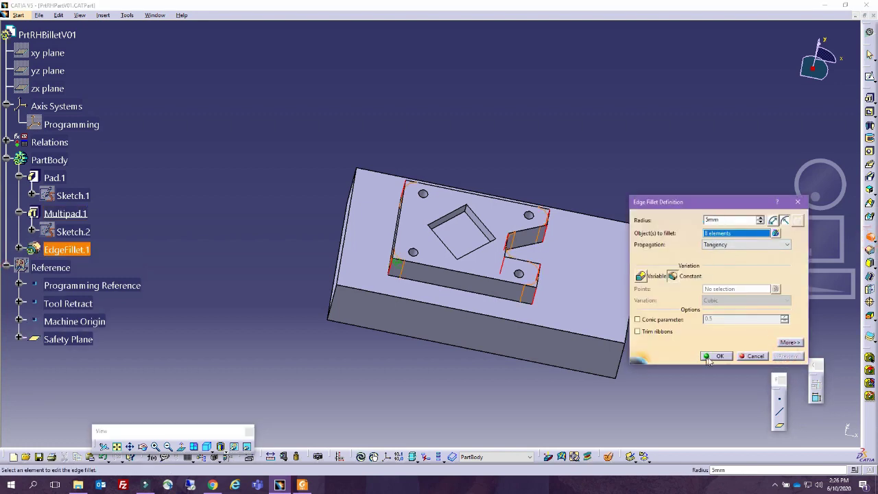
pyautogui.click(710, 357)
# Inspect the filleted profile, fit the whole part in the window and set the isometric view.
pyautogui.moveTo(604, 165); pyautogui.dragTo(406, 141, button='middle')
pyautogui.moveTo(480, 140)
pyautogui.mouseDown(button='middle')
pyautogui.moveTo(498, 147)
pyautogui.moveTo(494, 137)
pyautogui.mouseUp(button='middle')
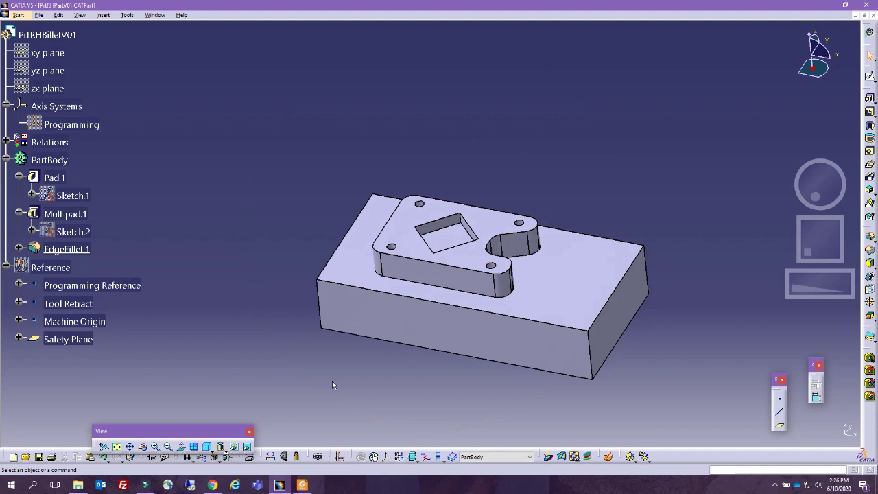
pyautogui.click(117, 447)
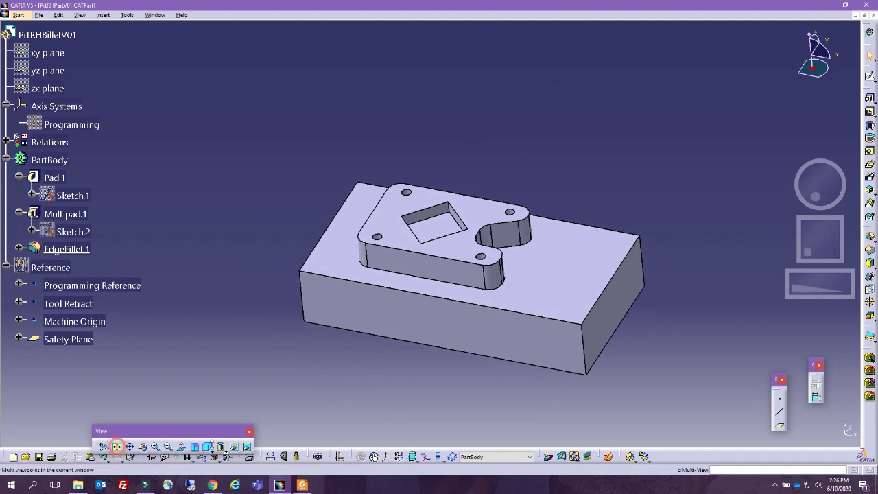
pyautogui.click(206, 447)
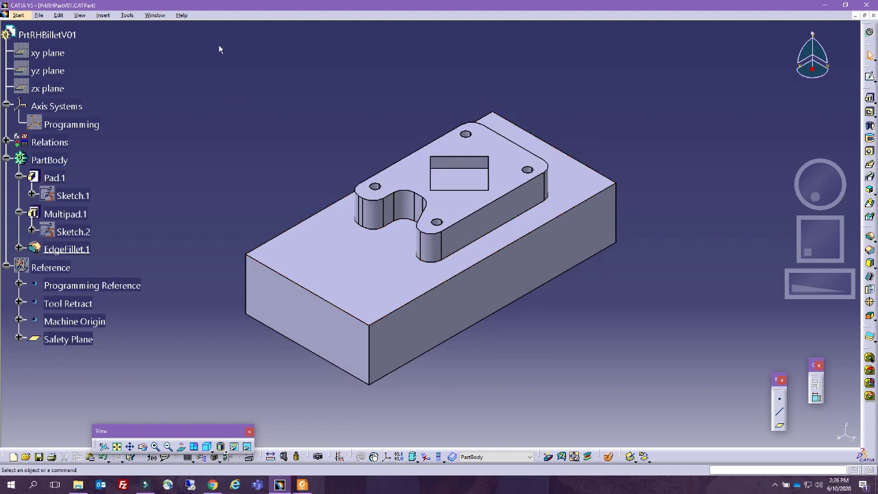
# Change the part number in the part's properties to PrtRHPartV01.
pyautogui.click(42, 17)
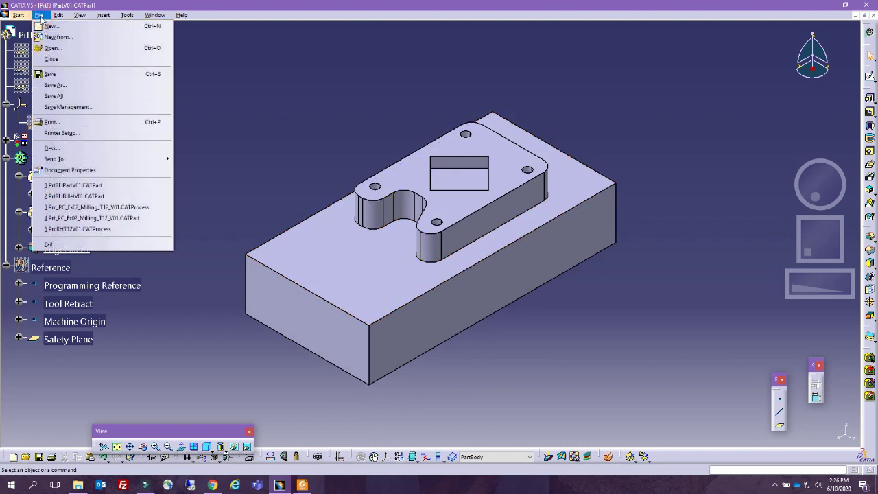
pyautogui.click(254, 81)
pyautogui.rightClick(41, 34)
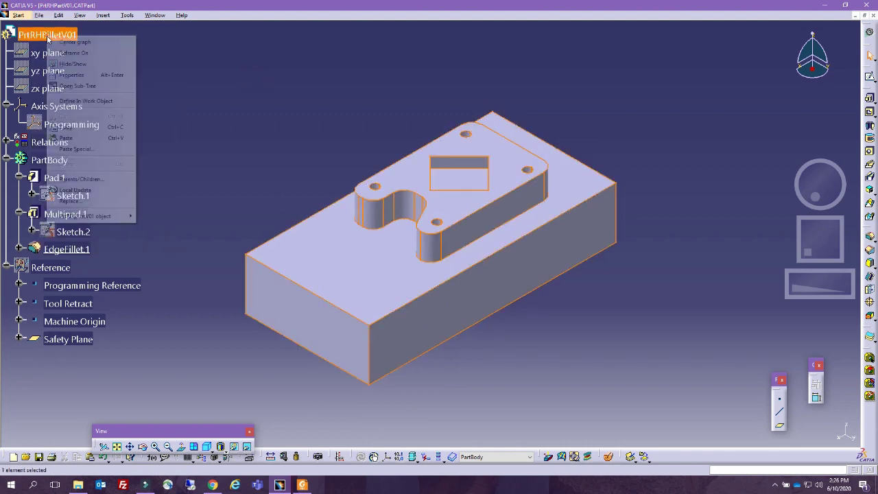
pyautogui.click(77, 74)
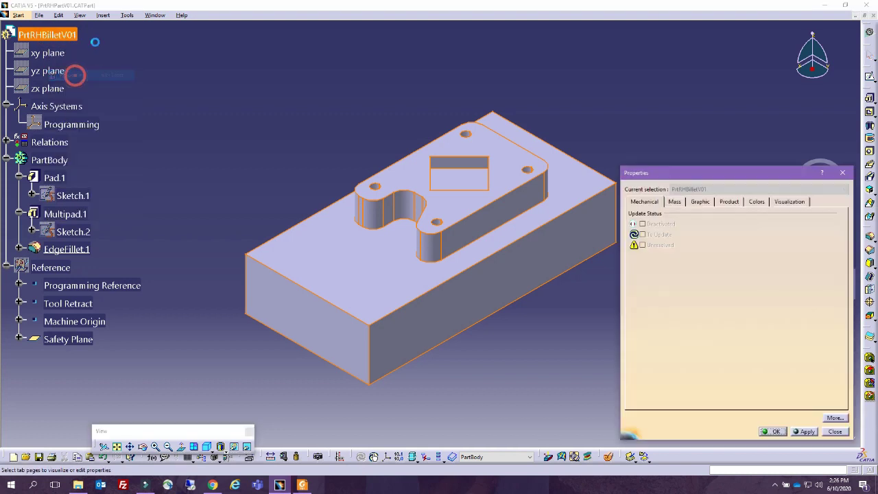
pyautogui.click(729, 202)
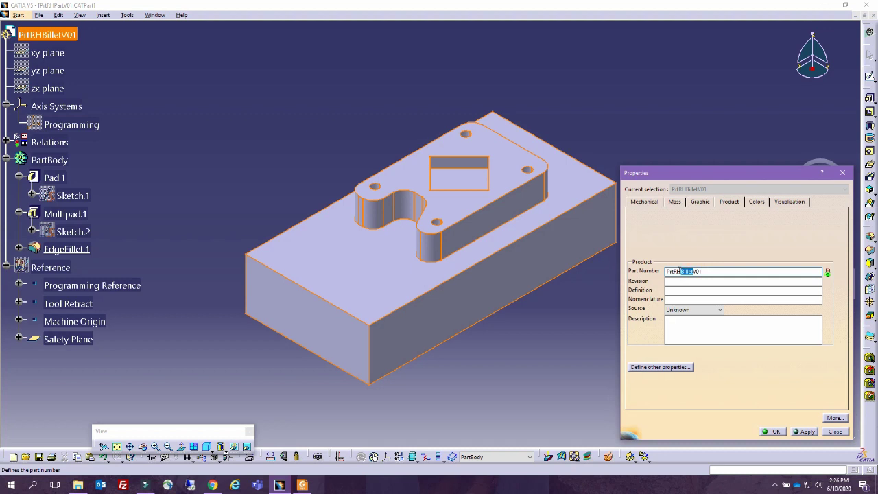
pyautogui.press('Return')
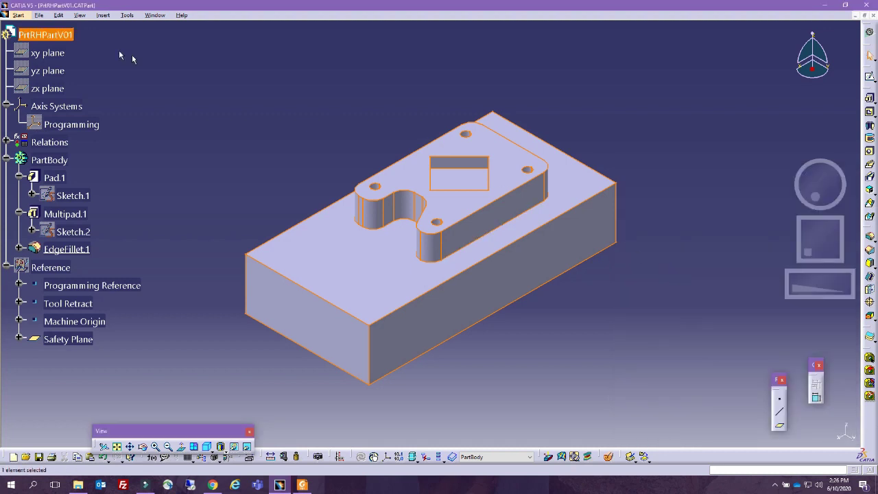
# Save all open changes and close the part document.
pyautogui.click(39, 15)
pyautogui.click(62, 96)
pyautogui.click(411, 263)
pyautogui.click(226, 237)
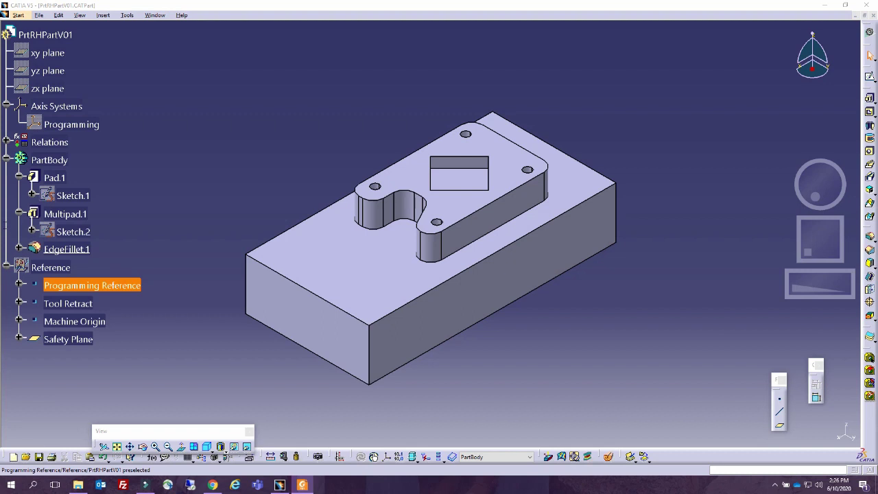
pyautogui.doubleClick(4, 14)
pyautogui.click(13, 19)
pyautogui.press('Escape')
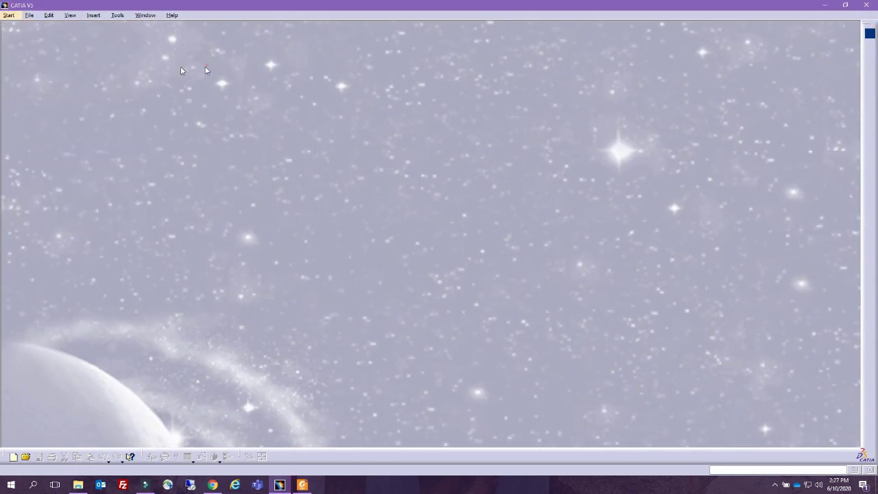
# Create a new Assembly Design product and set its part number to PrdRHMAT1202V01.
pyautogui.click(13, 18)
pyautogui.moveTo(94, 38)
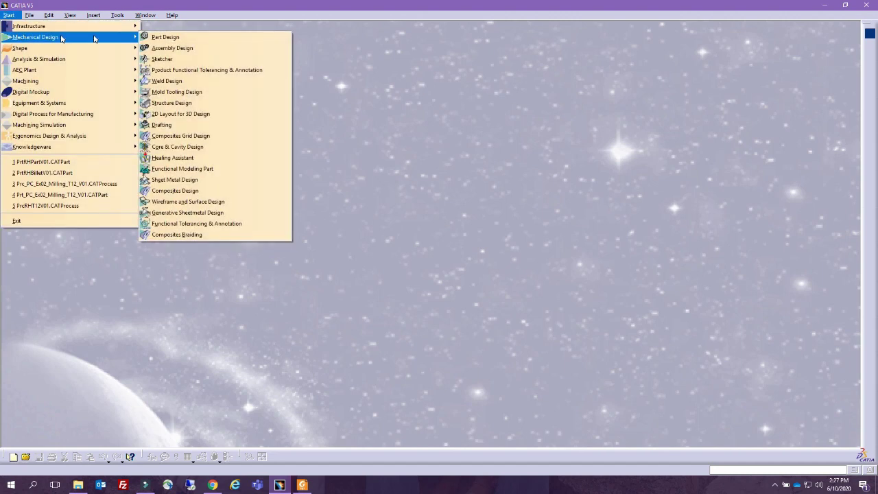
pyautogui.click(206, 48)
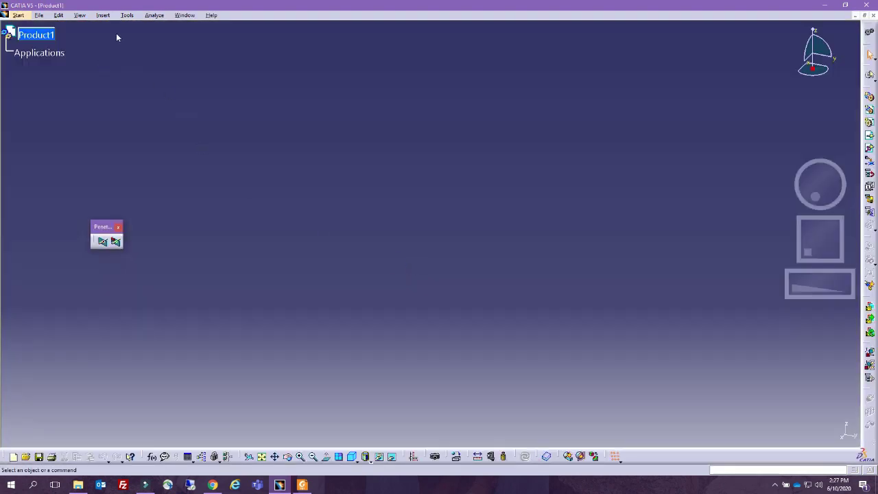
pyautogui.rightClick(39, 33)
pyautogui.click(84, 70)
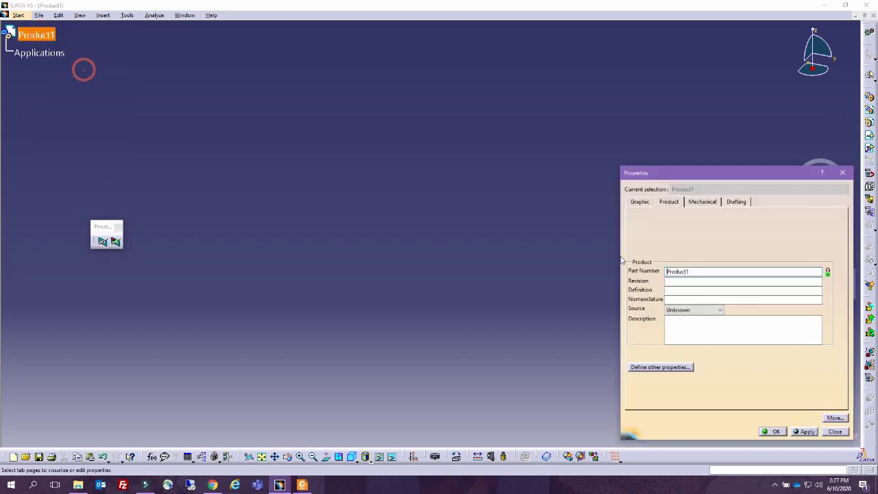
pyautogui.doubleClick(688, 272)
pyautogui.write('Pro')
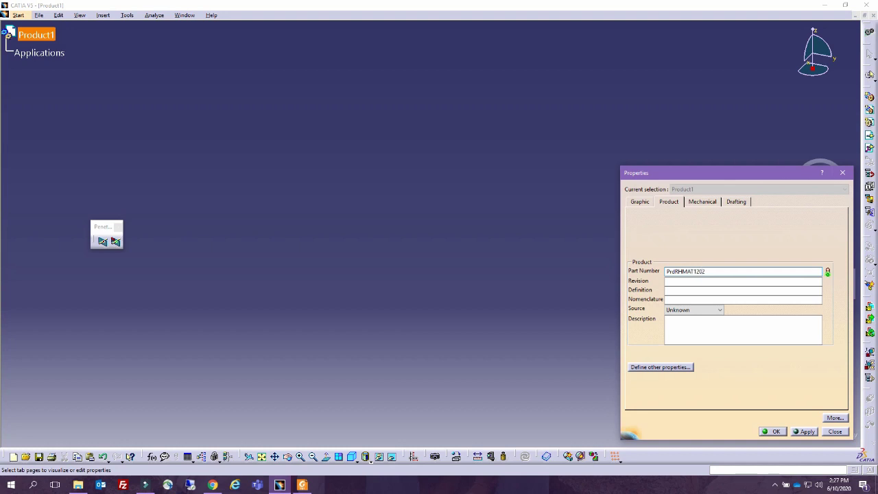
pyautogui.press('Return')
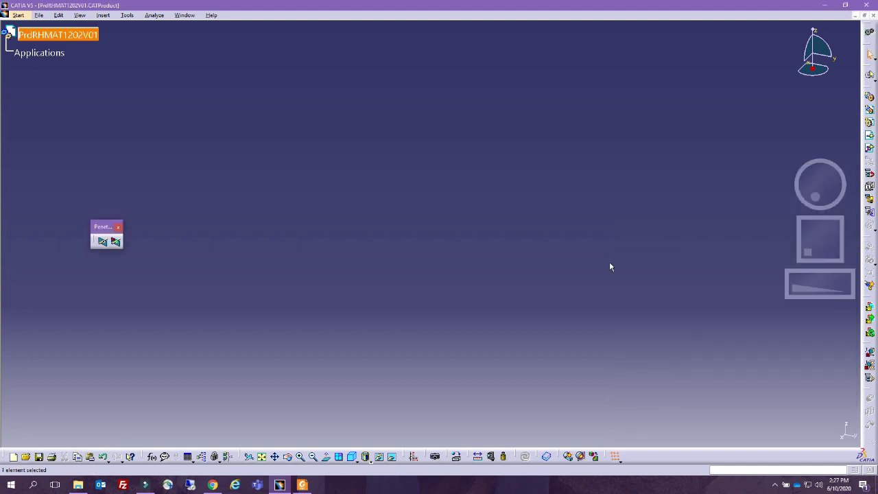
# Insert the existing components PrtRHBilletV01 and PrtRHPartV01 from the Desktop's T1202 Parts folder into the product.
pyautogui.click(106, 15)
pyautogui.click(131, 175)
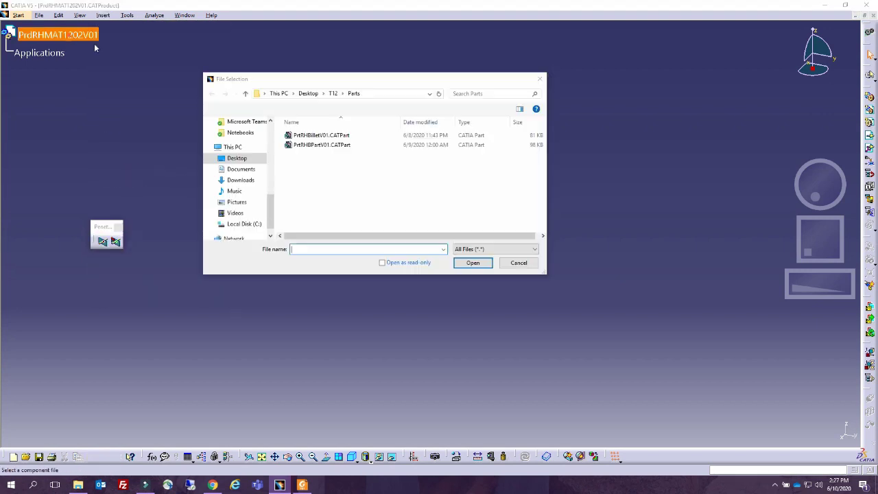
pyautogui.click(310, 93)
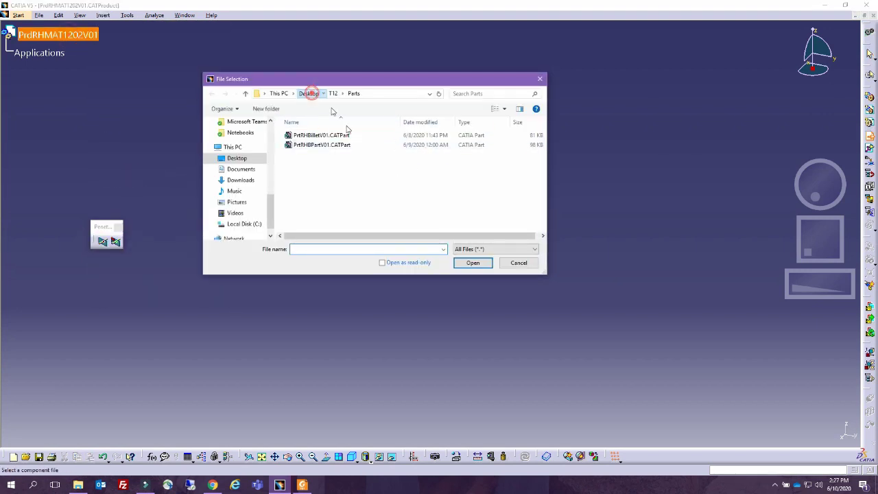
pyautogui.doubleClick(359, 201)
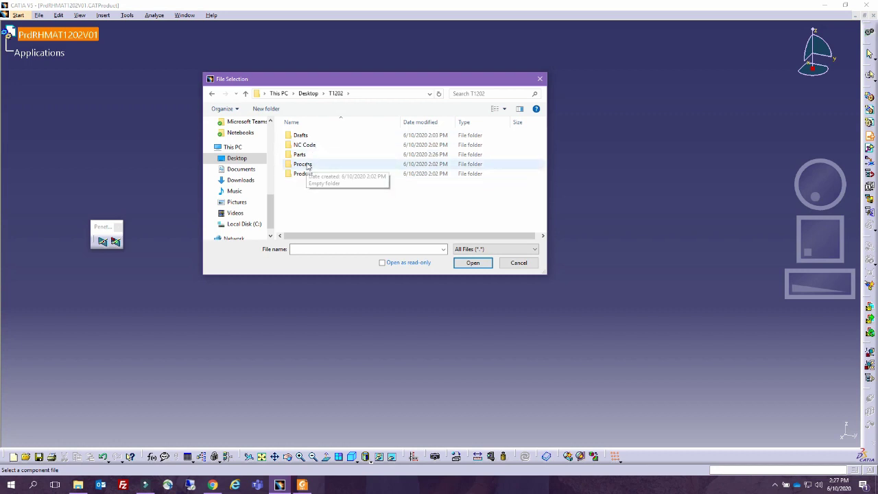
pyautogui.click(308, 158)
pyautogui.doubleClick(309, 160)
pyautogui.moveTo(332, 180); pyautogui.dragTo(302, 134)
pyautogui.click(474, 262)
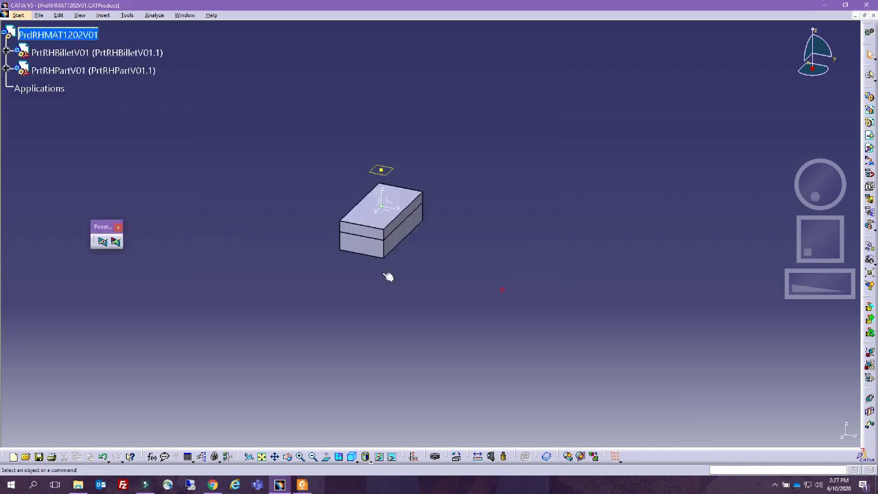
# Expand the billet and finished part components in the tree down to their planes, bodies and reference sets.
pyautogui.click(6, 69)
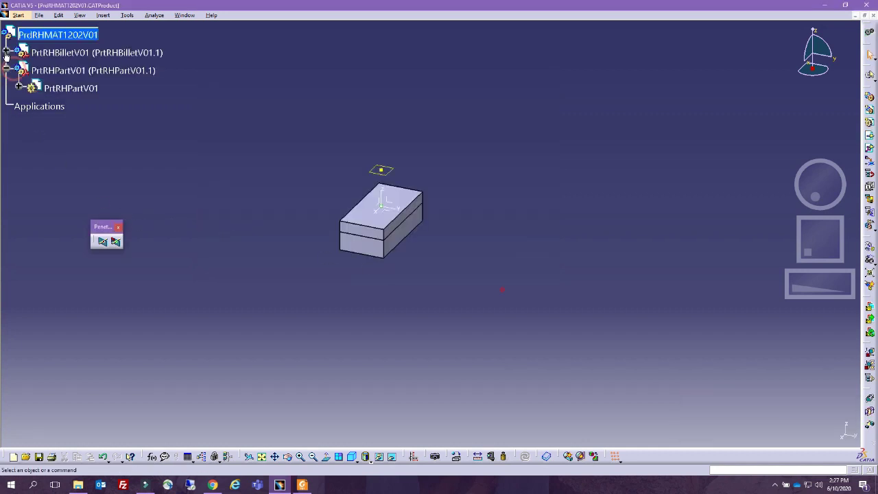
pyautogui.click(6, 51)
pyautogui.click(19, 68)
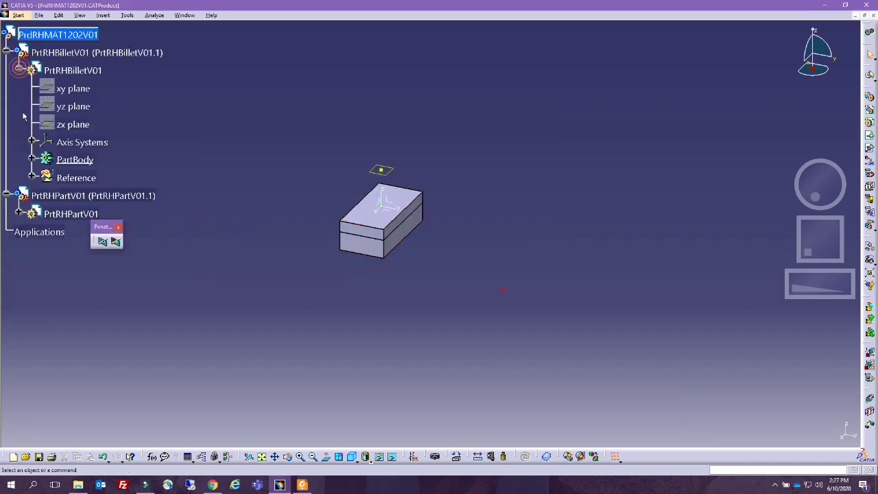
pyautogui.click(20, 214)
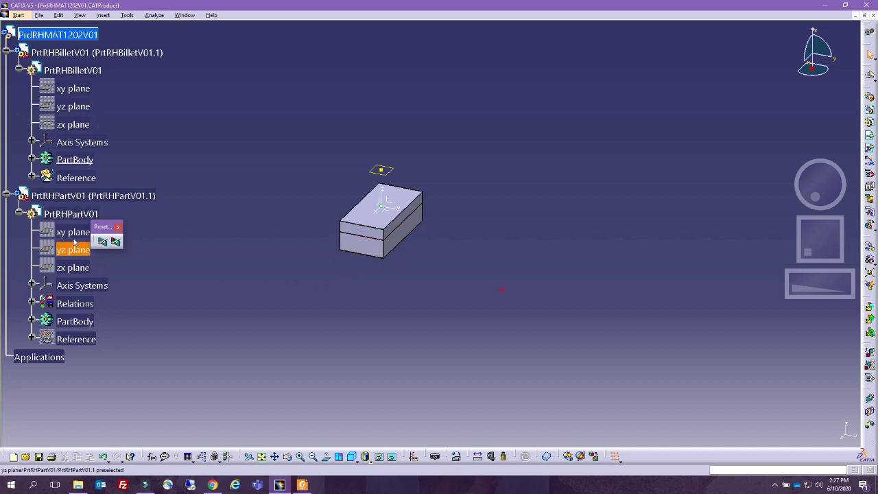
# Set the billet PartBody's fill colour to yellow and make it semi-transparent in its graphic properties.
pyautogui.rightClick(68, 167)
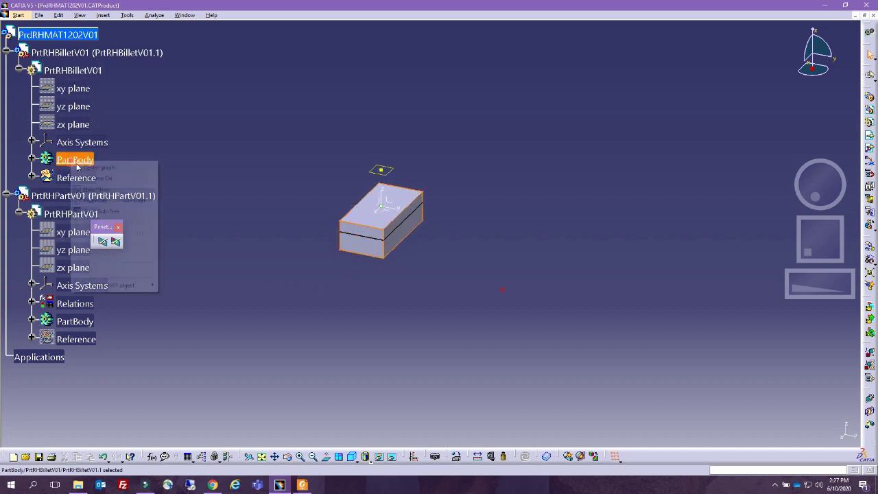
pyautogui.click(117, 197)
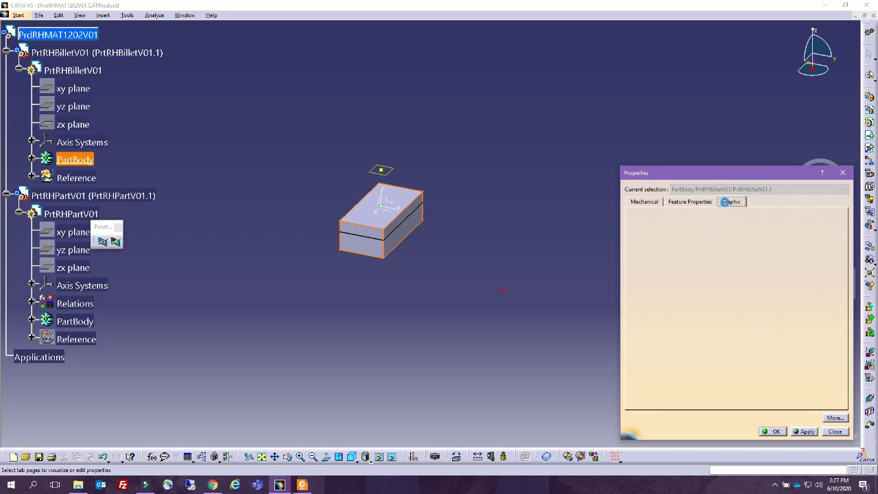
pyautogui.click(731, 201)
pyautogui.click(684, 230)
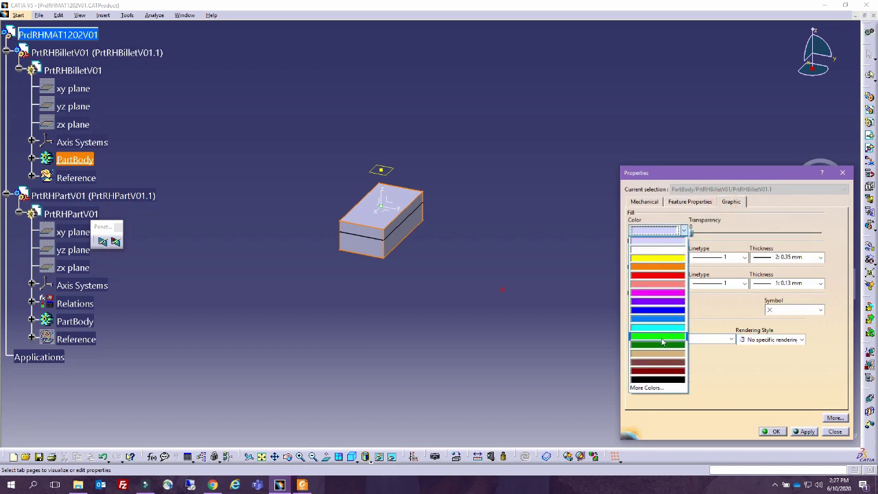
pyautogui.click(666, 260)
pyautogui.click(693, 234)
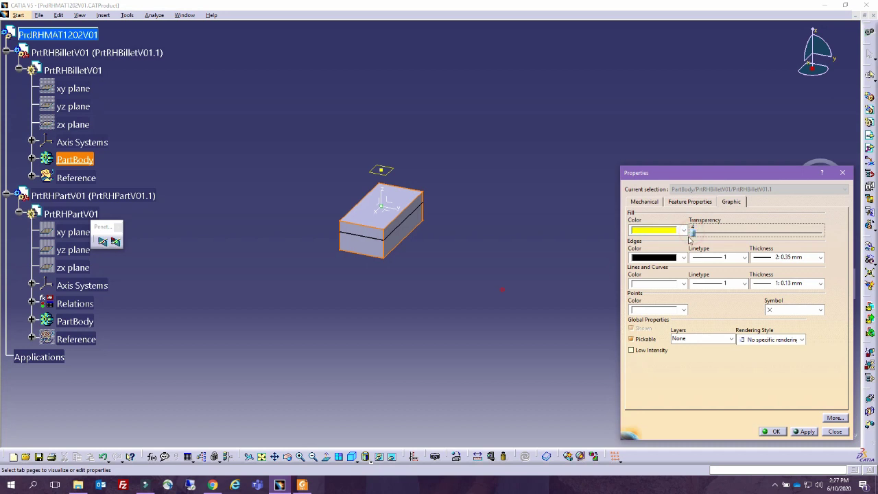
pyautogui.click(806, 432)
pyautogui.click(772, 432)
# Set the fill colour of the finished part's PartBody to blue in its graphic properties.
pyautogui.moveTo(302, 275); pyautogui.dragTo(491, 330, button='middle')
pyautogui.rightClick(292, 256)
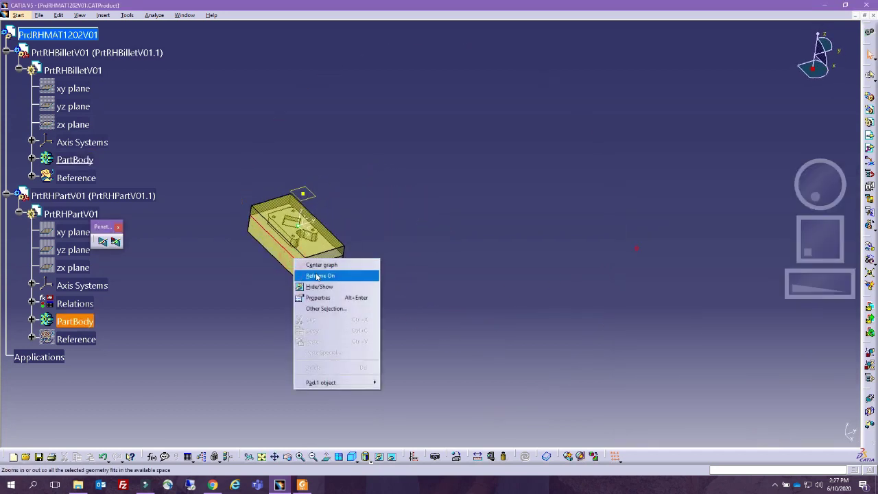
pyautogui.click(321, 277)
pyautogui.moveTo(306, 192); pyautogui.dragTo(398, 224, button='middle')
pyautogui.click(649, 167)
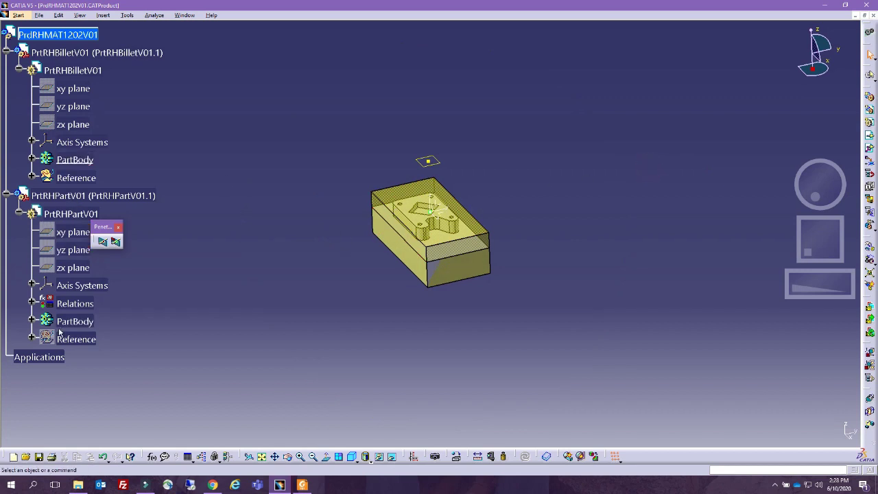
pyautogui.rightClick(69, 320)
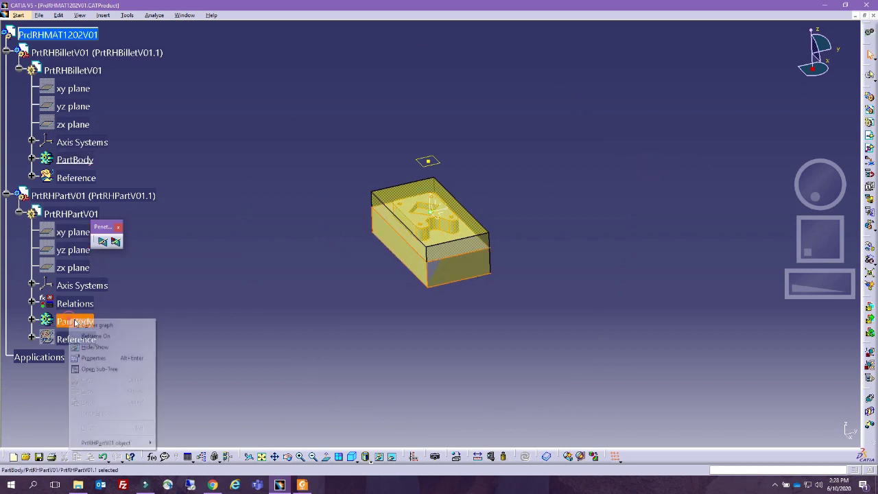
pyautogui.click(94, 358)
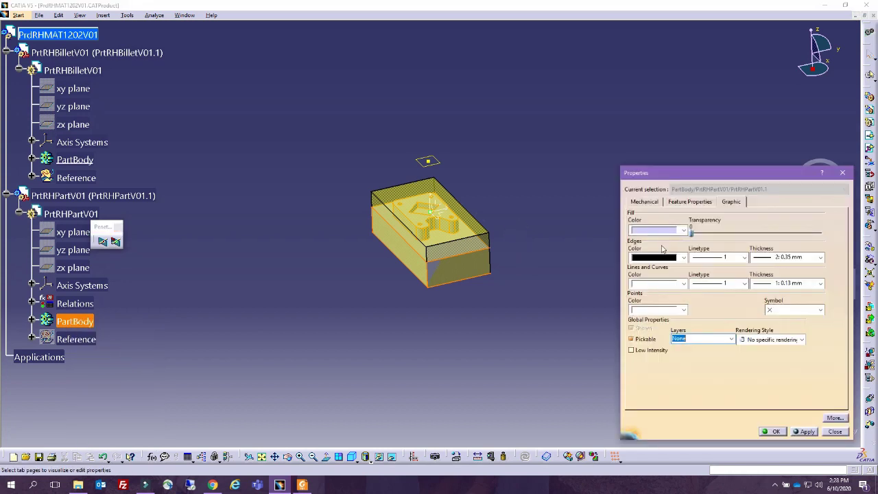
pyautogui.click(680, 231)
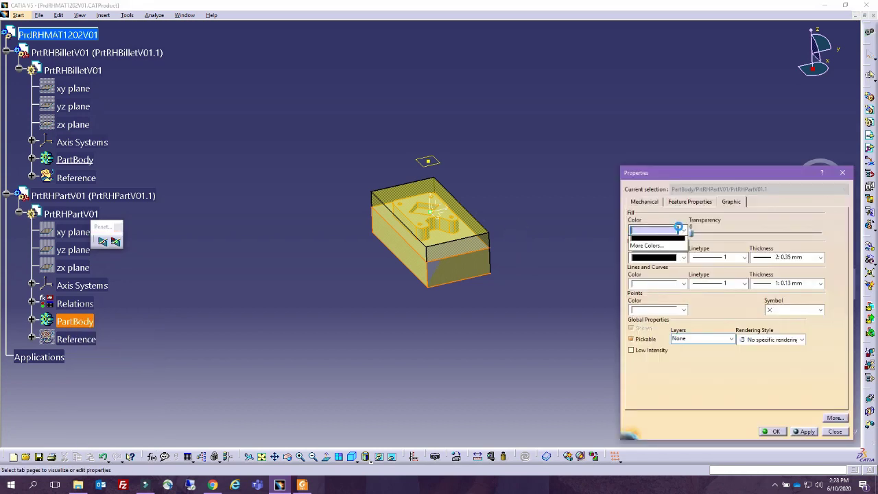
pyautogui.click(673, 323)
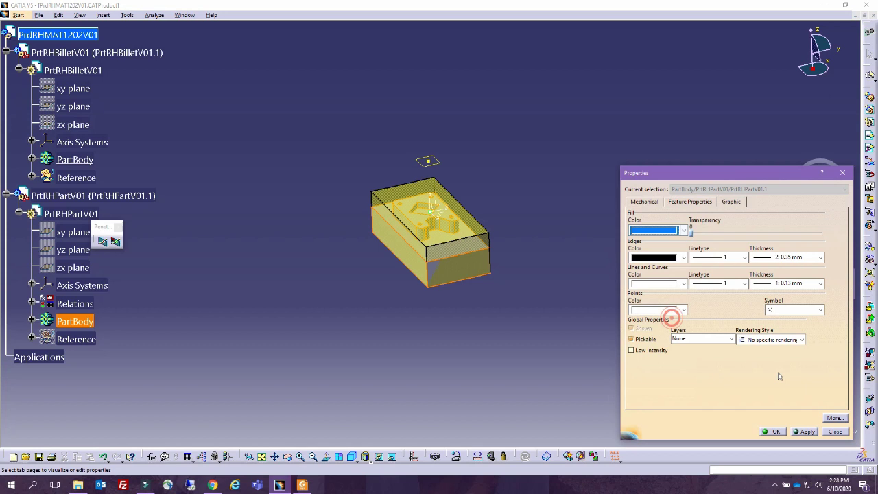
pyautogui.click(805, 431)
pyautogui.click(776, 431)
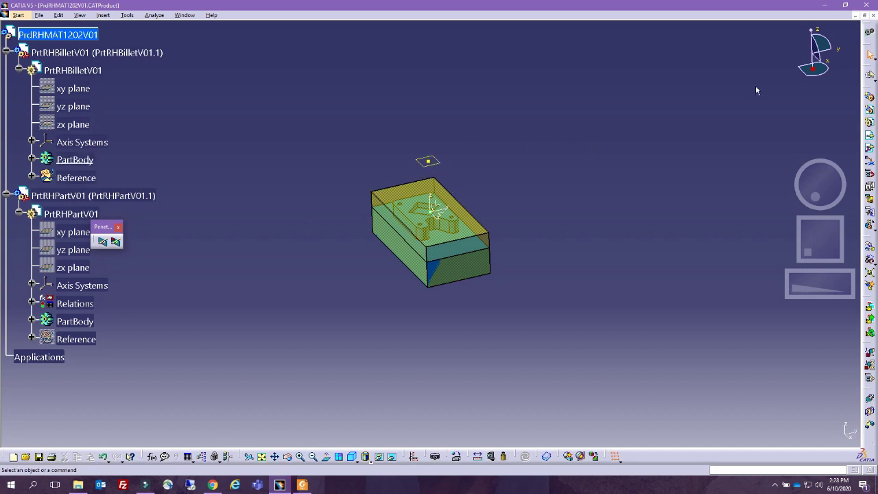
# Move the billet away from the finished part with the compass and show the finished part's Reference set.
pyautogui.rightClick(811, 70)
pyautogui.click(789, 159)
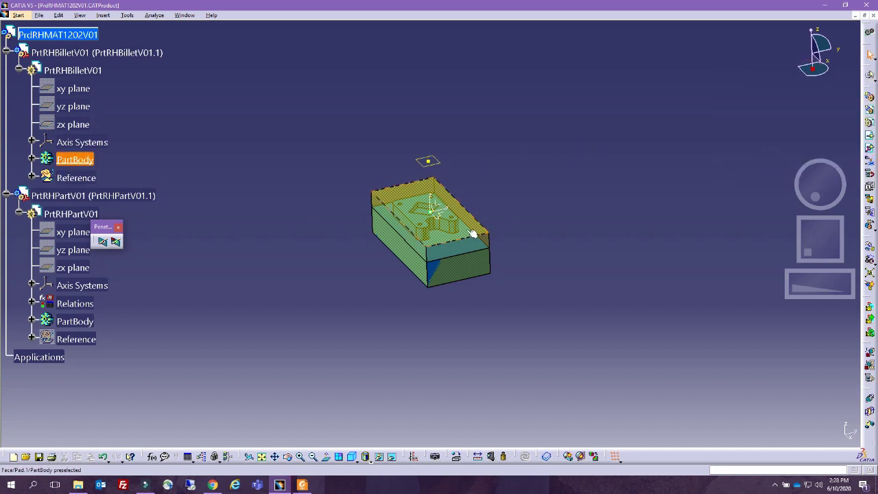
pyautogui.moveTo(425, 212); pyautogui.dragTo(720, 166)
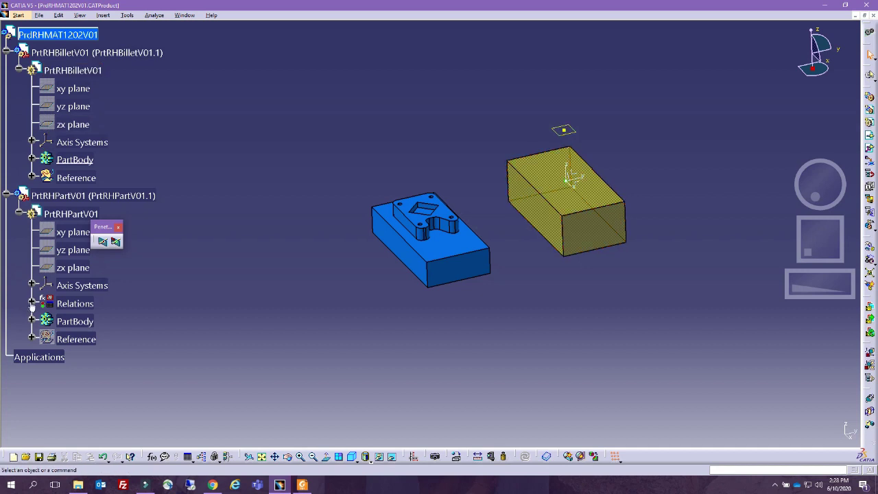
pyautogui.rightClick(61, 339)
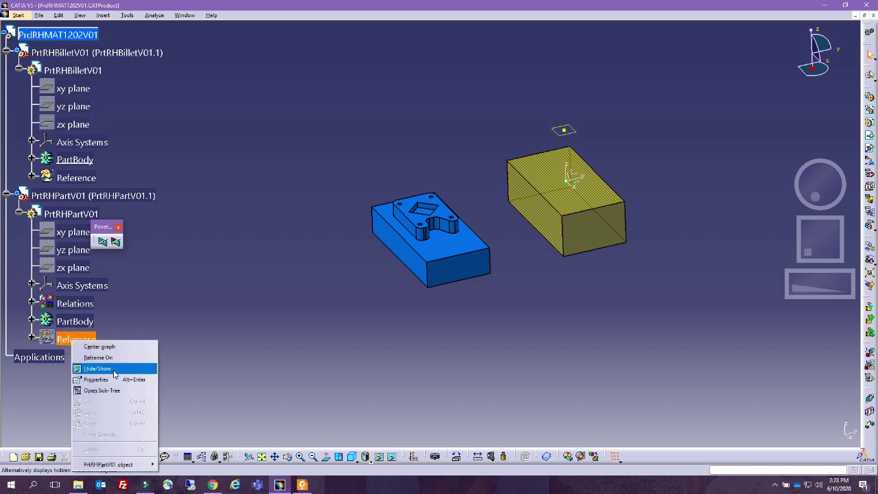
pyautogui.click(114, 370)
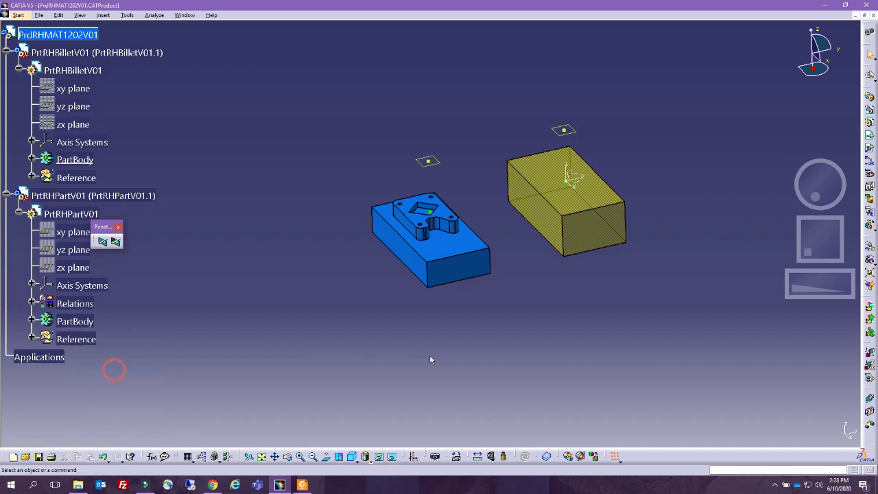
# Detach the compass from the billet's reference point and turn off its automatic snapping to selected objects.
pyautogui.click(566, 182)
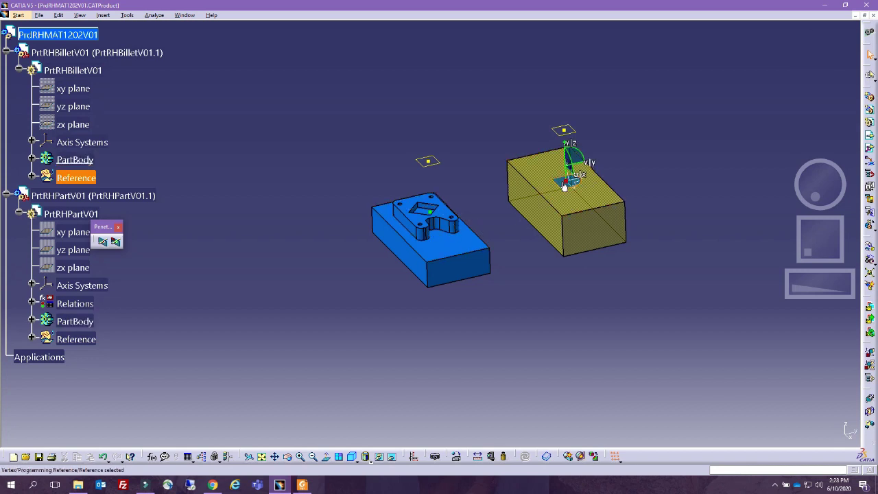
pyautogui.moveTo(569, 182); pyautogui.dragTo(726, 137)
pyautogui.click(733, 170)
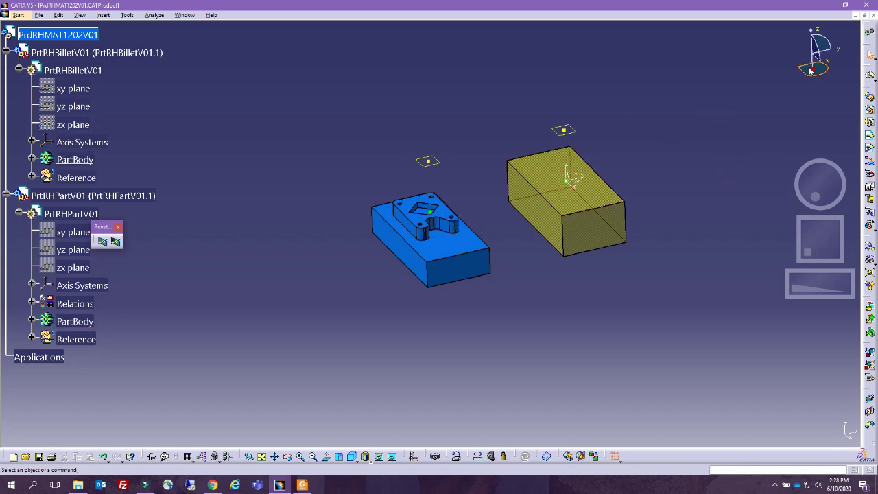
pyautogui.rightClick(811, 71)
pyautogui.click(672, 272)
# Create a coincidence constraint between the billet's Programming Reference point and the matching reference point of the finished part.
pyautogui.moveTo(869, 393); pyautogui.dragTo(655, 137)
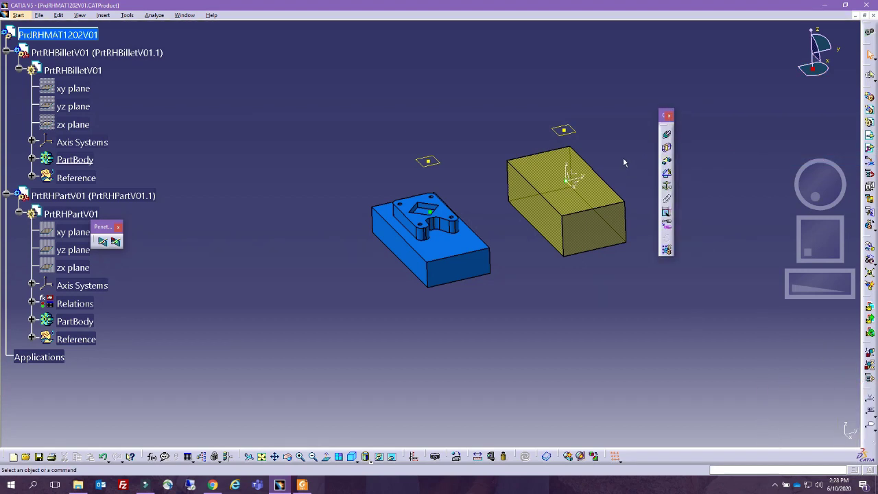
pyautogui.click(567, 181)
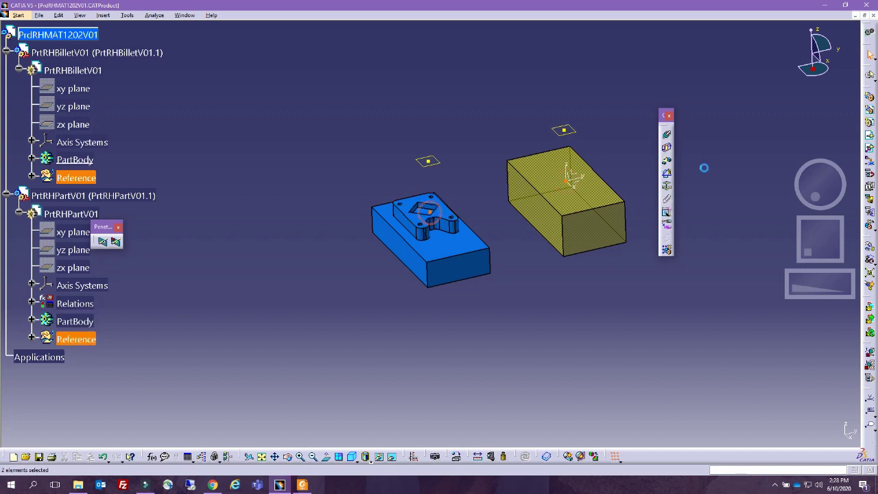
pyautogui.click(666, 134)
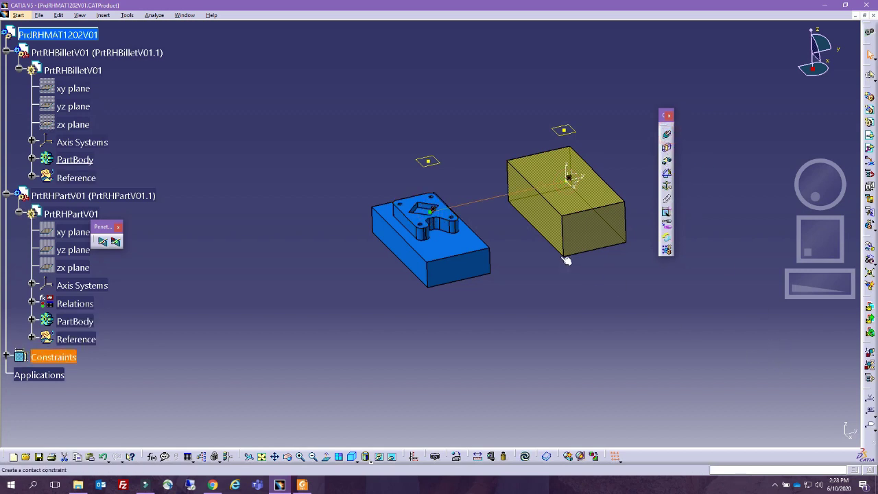
pyautogui.click(525, 321)
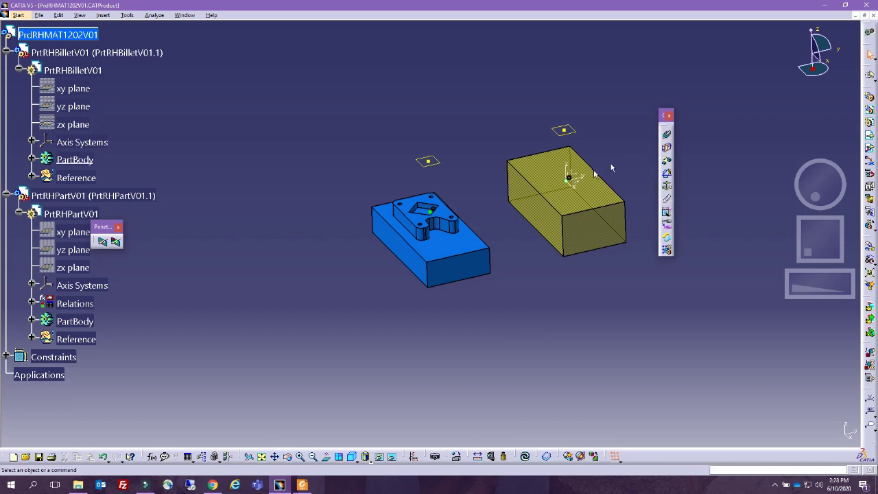
# Add a 0deg, Sector 1 angle constraint between the billet's and finished part's short end faces, and suppress future assistant prompts.
pyautogui.moveTo(353, 259); pyautogui.dragTo(598, 248, button='middle')
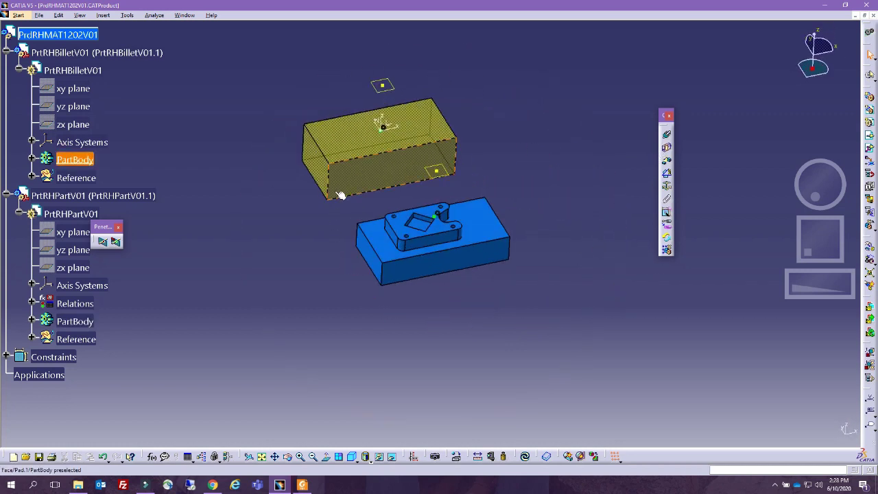
pyautogui.keyDown('ctrl'); pyautogui.click(379, 264); pyautogui.keyUp('ctrl')
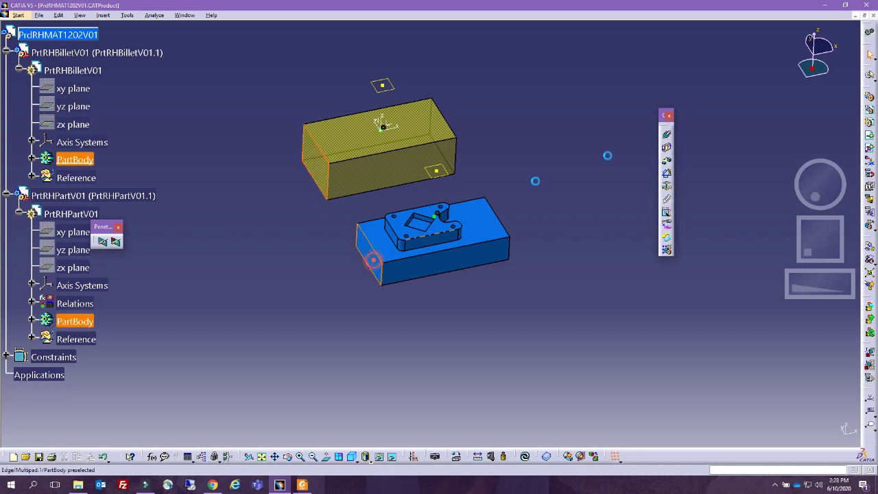
pyautogui.click(666, 173)
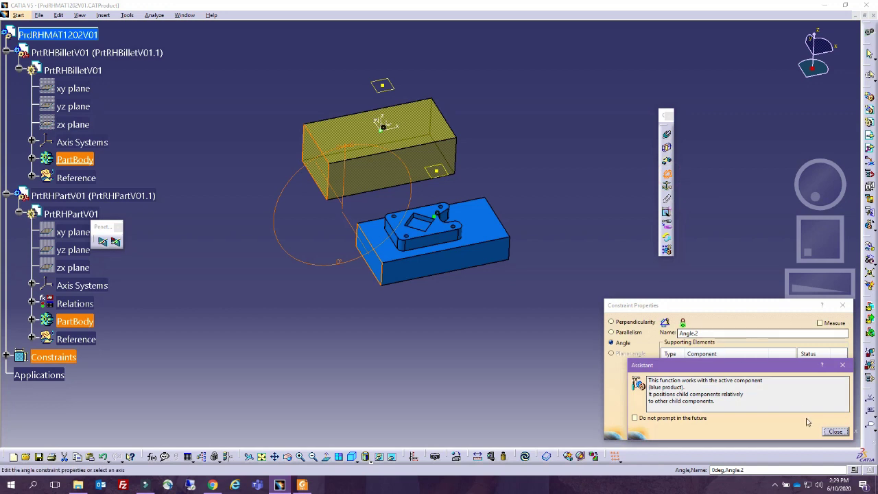
pyautogui.click(669, 418)
pyautogui.click(837, 431)
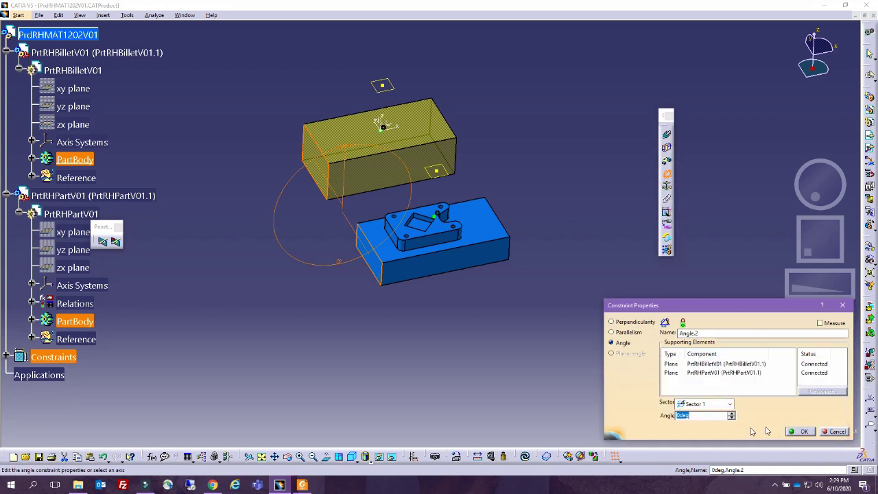
pyautogui.click(800, 432)
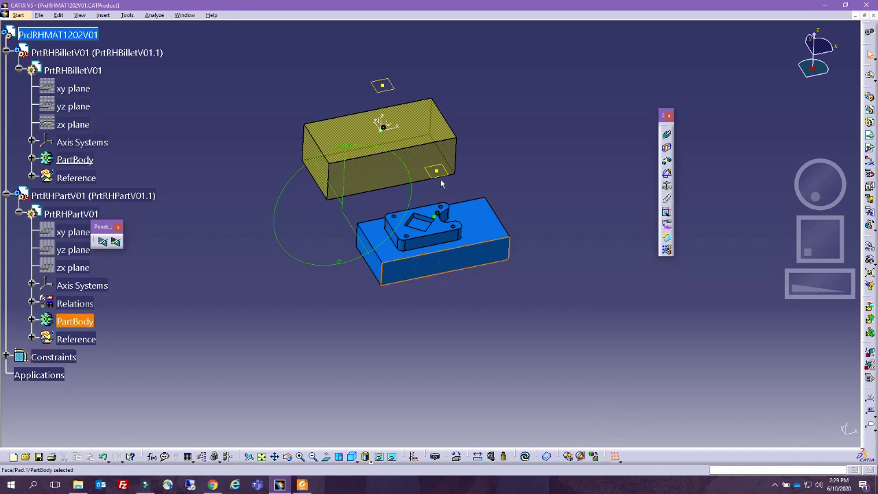
# Add an angle constraint between the long side faces of the finished part and the billet, and update the assembly.
pyautogui.keyDown('ctrl'); pyautogui.click(421, 163); pyautogui.keyUp('ctrl')
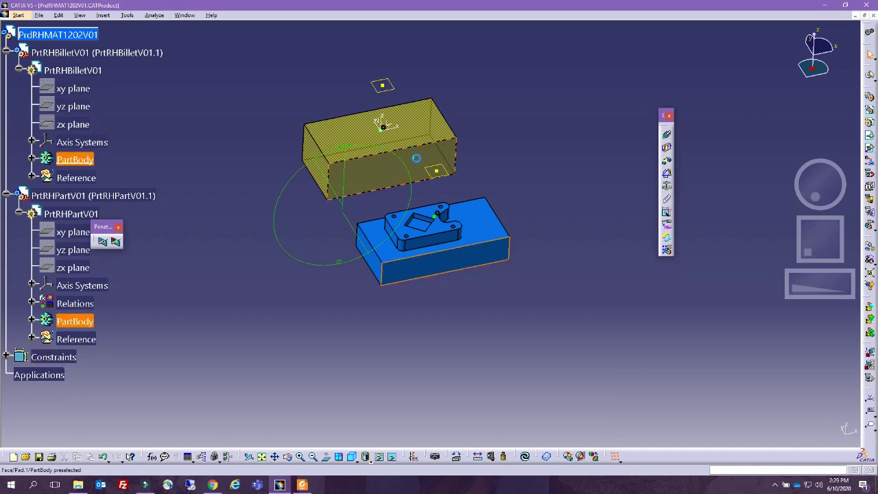
pyautogui.click(667, 175)
pyautogui.click(800, 432)
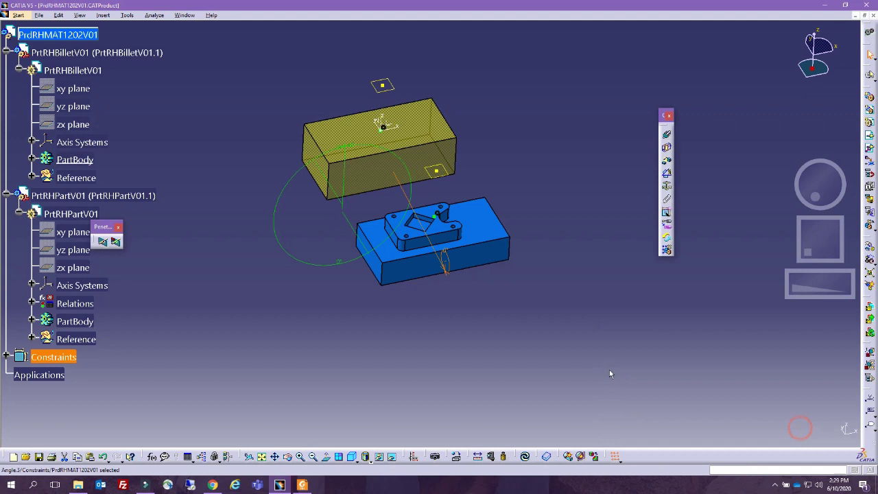
pyautogui.click(609, 371)
pyautogui.hotkey('ctrl', 'u')
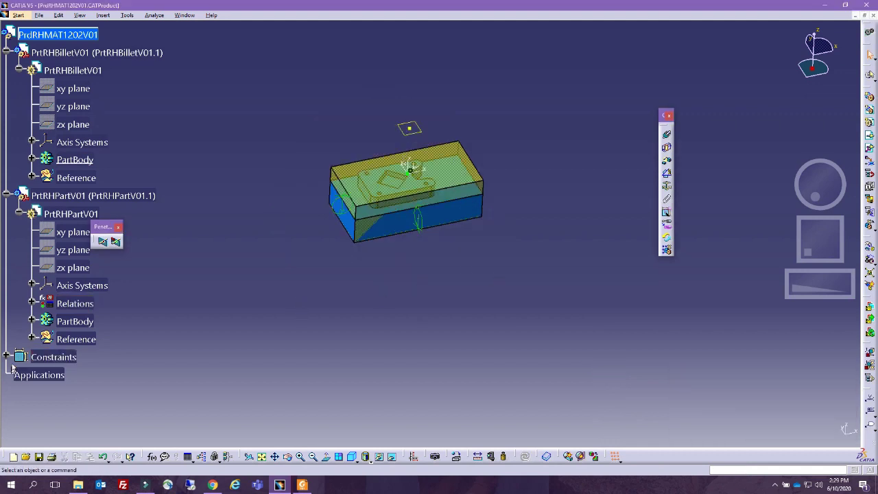
# Hide the Constraints set of the product.
pyautogui.rightClick(40, 358)
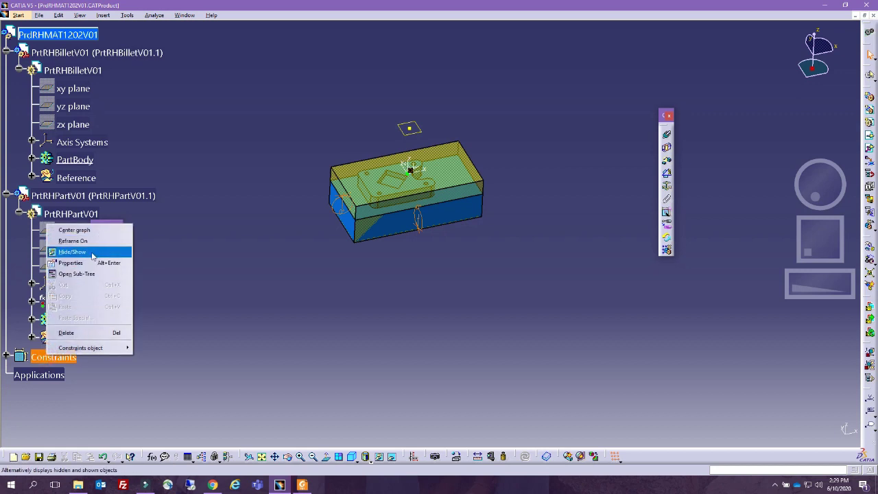
pyautogui.moveTo(500, 292); pyautogui.dragTo(288, 226, button='middle')
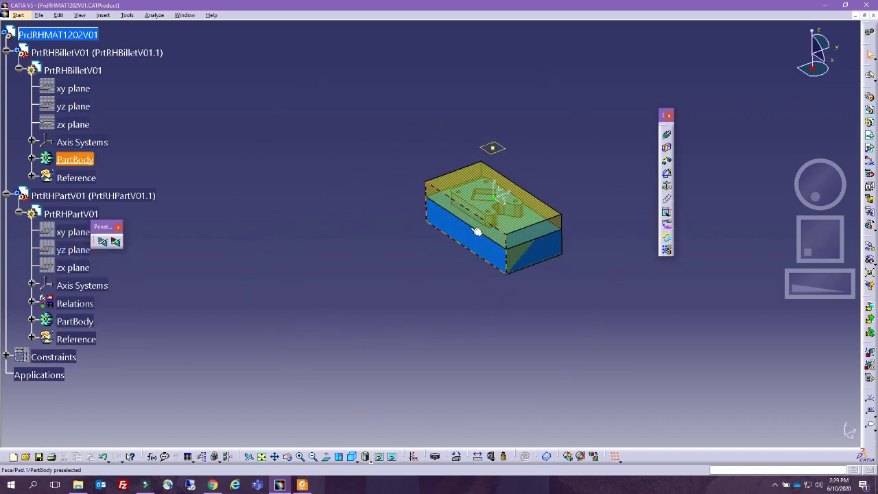
pyautogui.moveTo(408, 227); pyautogui.dragTo(412, 288, button='middle')
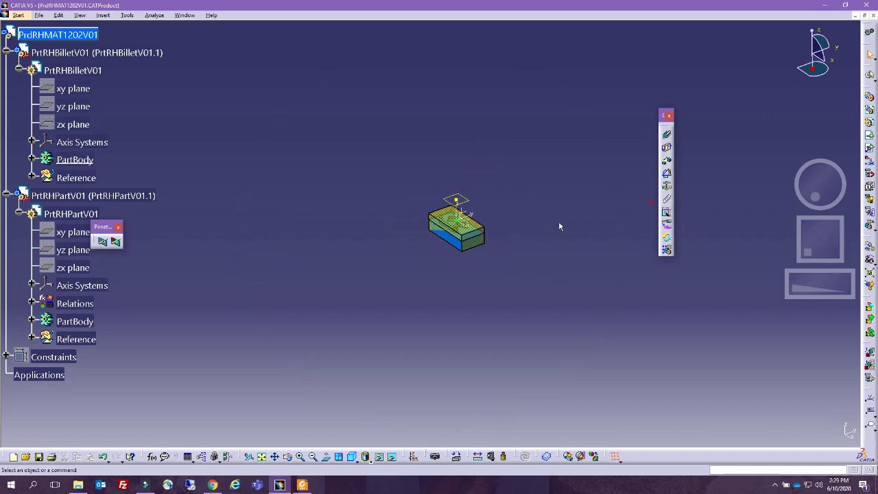
# Hide the finished part's Machine Origin point and its whole Reference set.
pyautogui.rightClick(652, 206)
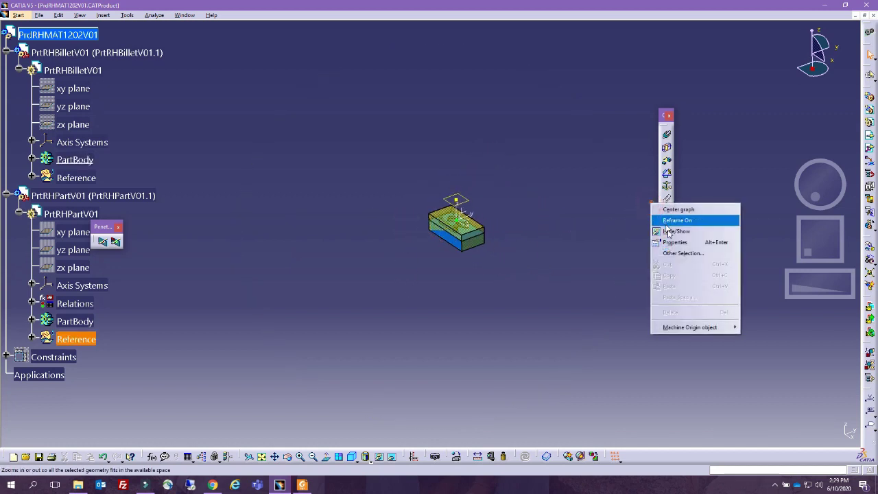
pyautogui.click(32, 339)
pyautogui.rightClick(123, 394)
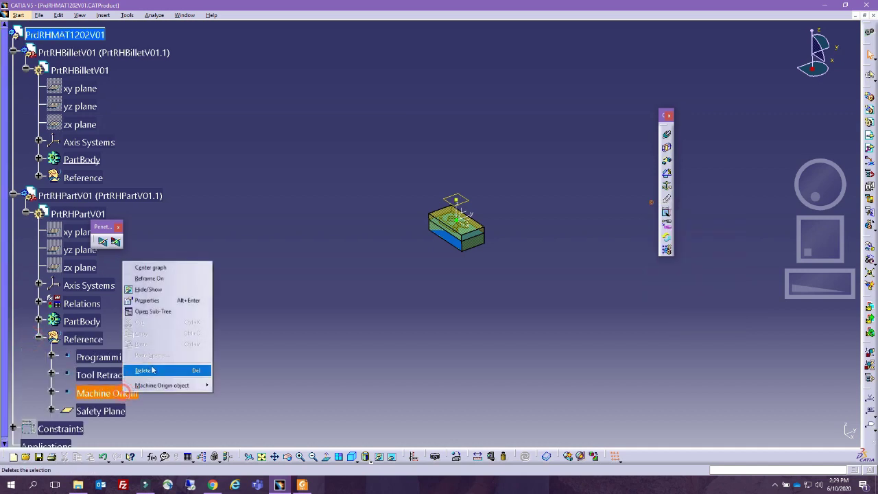
pyautogui.click(169, 291)
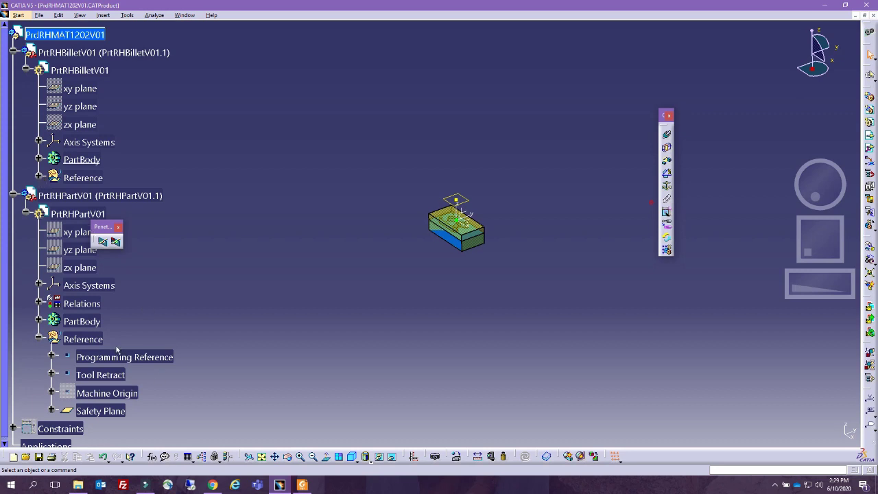
pyautogui.rightClick(81, 340)
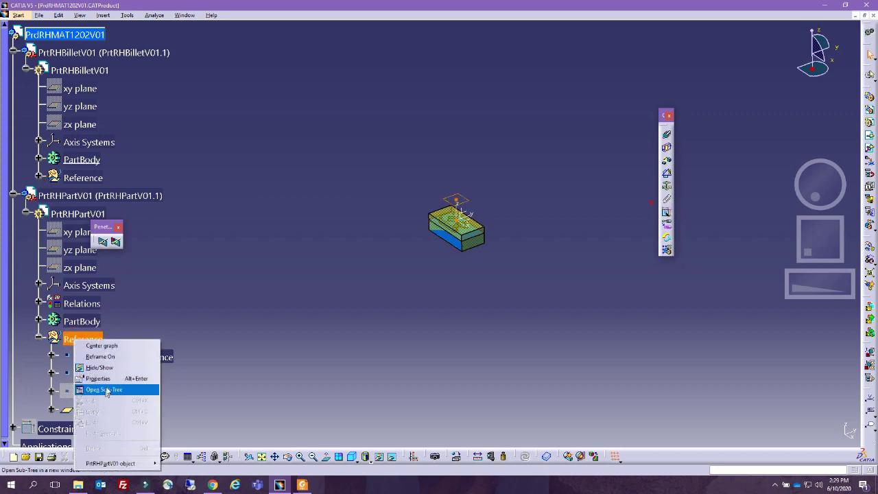
pyautogui.click(100, 367)
# Hide the Machine Origin point in the billet's Reference set and fit the assembly in the view.
pyautogui.click(39, 178)
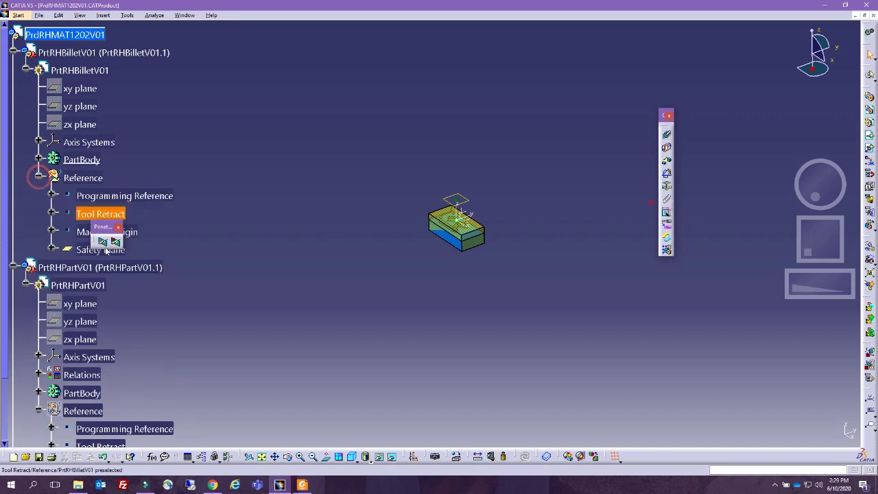
pyautogui.rightClick(82, 233)
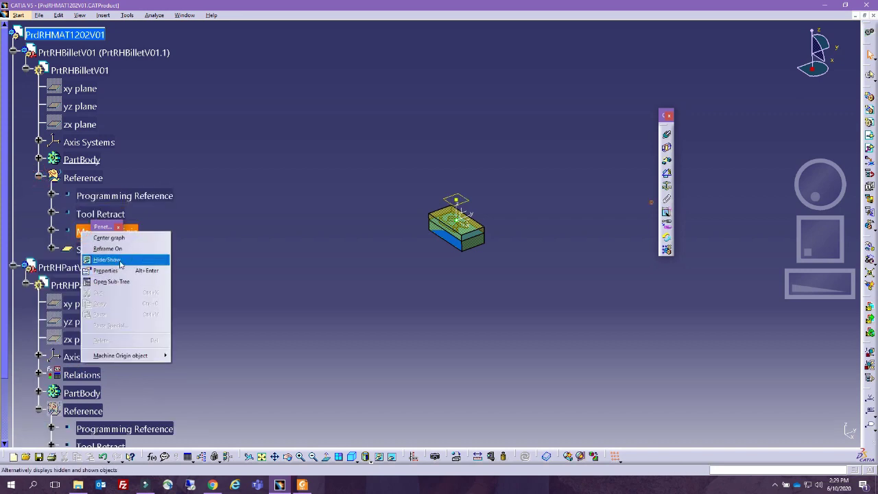
pyautogui.click(110, 260)
pyautogui.click(262, 458)
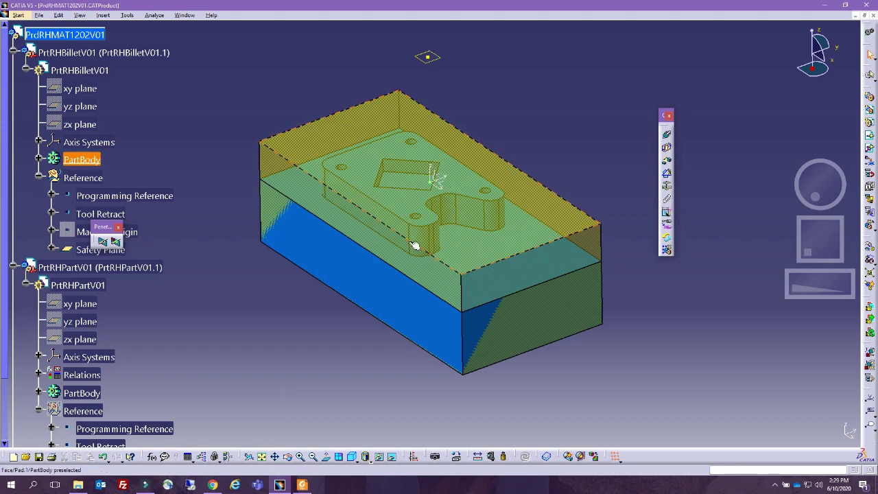
pyautogui.click(39, 357)
pyautogui.click(39, 356)
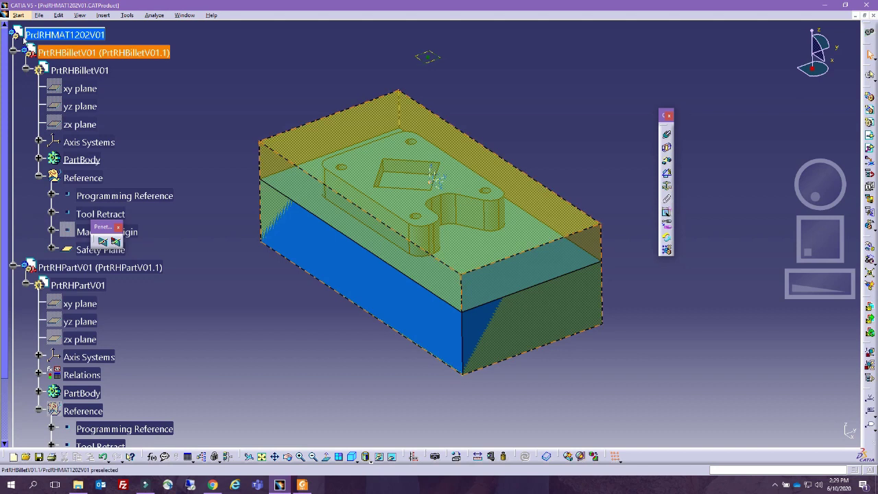
pyautogui.click(39, 15)
pyautogui.click(99, 97)
pyautogui.click(461, 266)
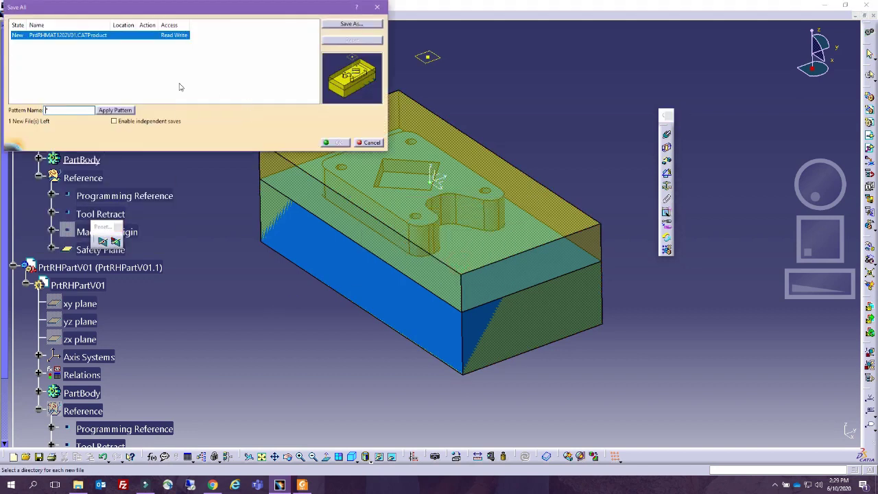
pyautogui.click(371, 142)
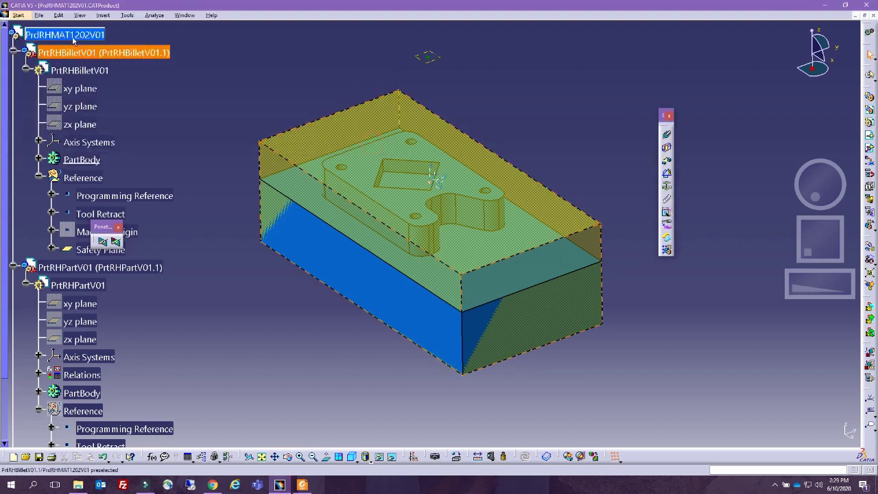
# Save the product as PrdRHMAT1202V01.CATProduct in the T1202 Product folder, including its dependent documents, and save all open documents.
pyautogui.click(39, 15)
pyautogui.click(68, 74)
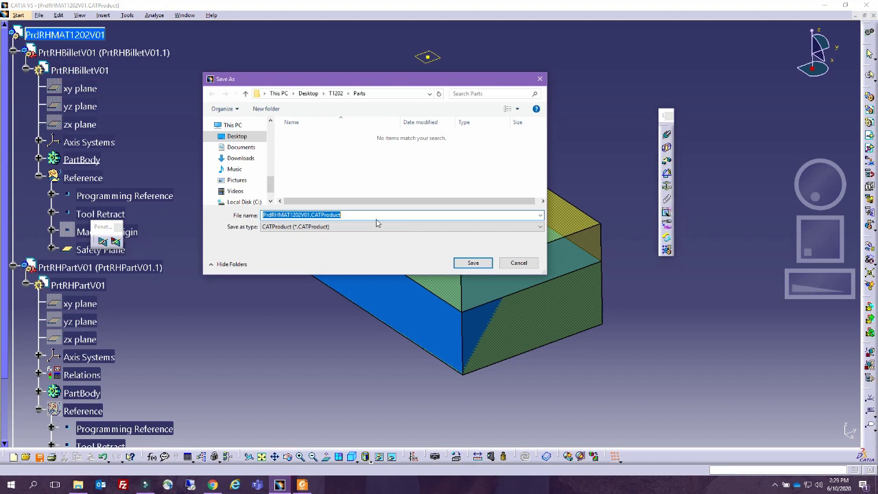
pyautogui.click(336, 93)
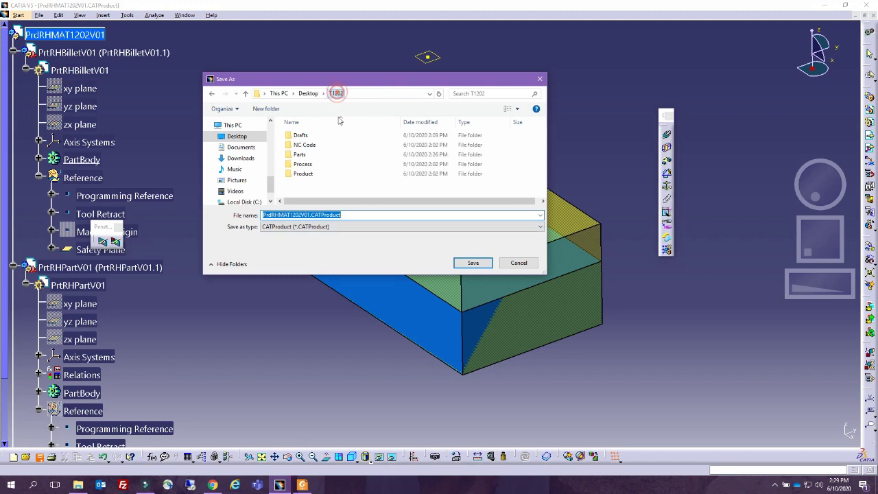
pyautogui.doubleClick(306, 177)
pyautogui.click(478, 263)
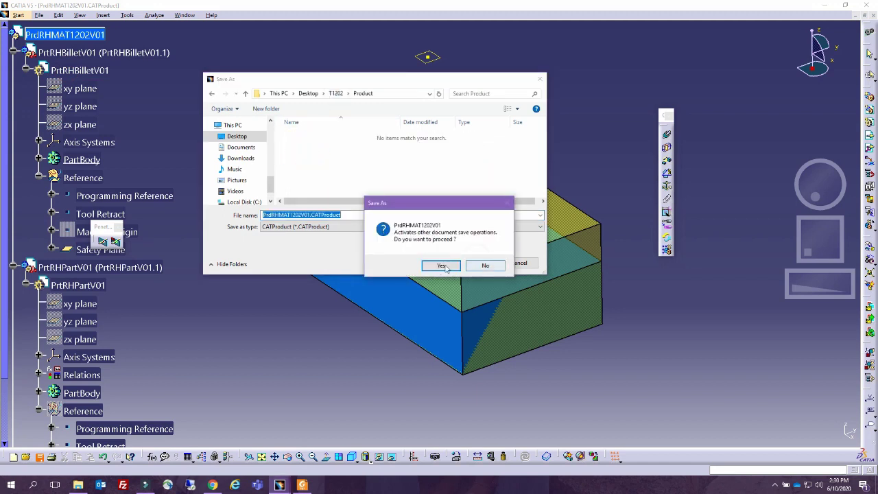
pyautogui.click(445, 264)
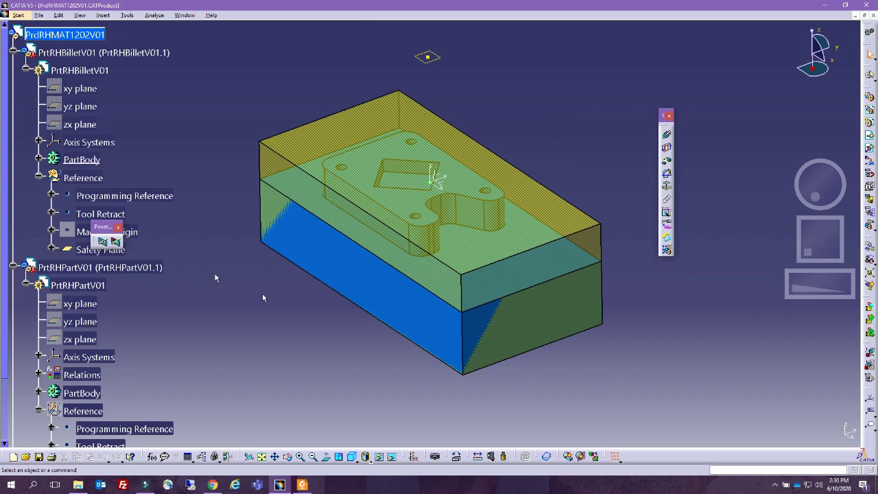
pyautogui.click(40, 15)
pyautogui.click(81, 99)
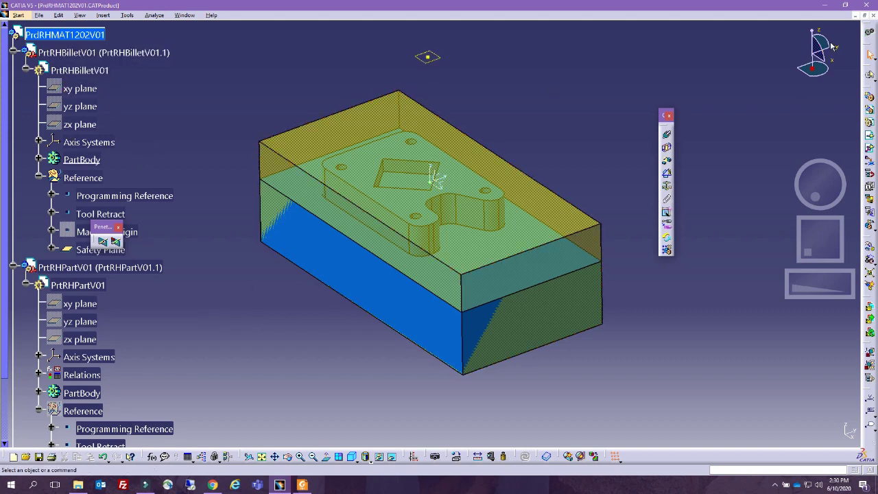
# Start a Prismatic Machining process from the product and expand its part operation in the tree.
pyautogui.click(19, 15)
pyautogui.moveTo(53, 87)
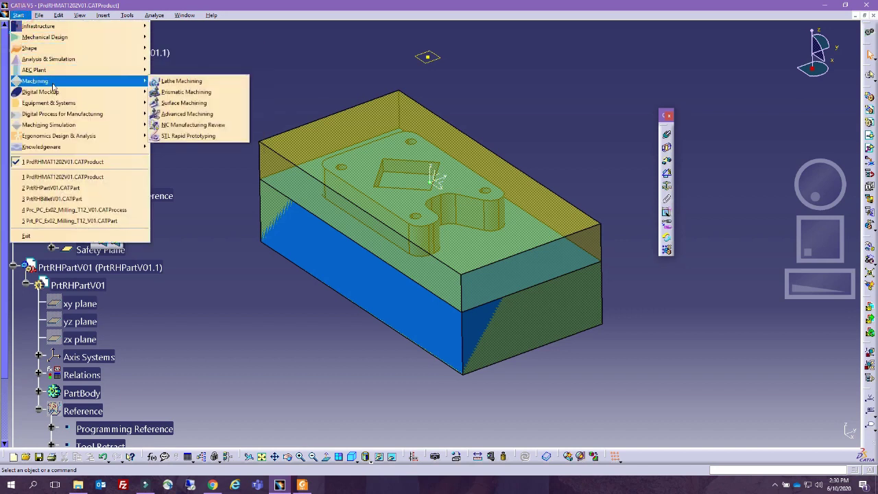
pyautogui.click(215, 92)
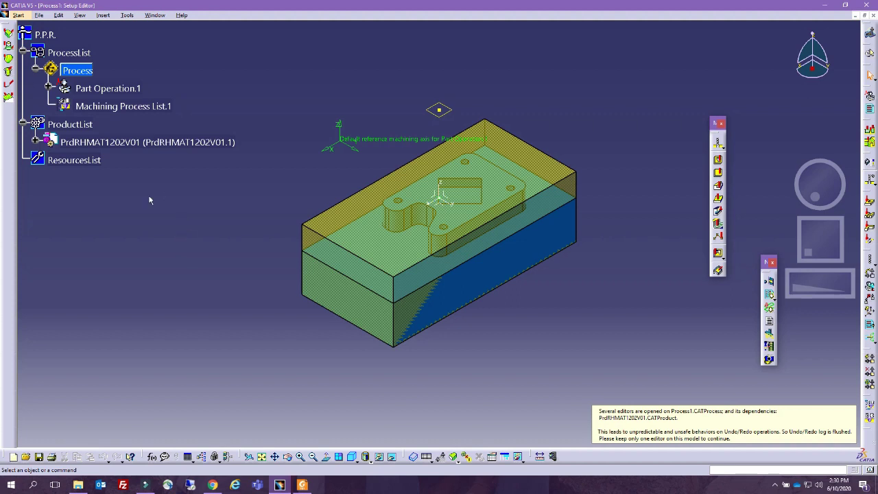
pyautogui.click(49, 88)
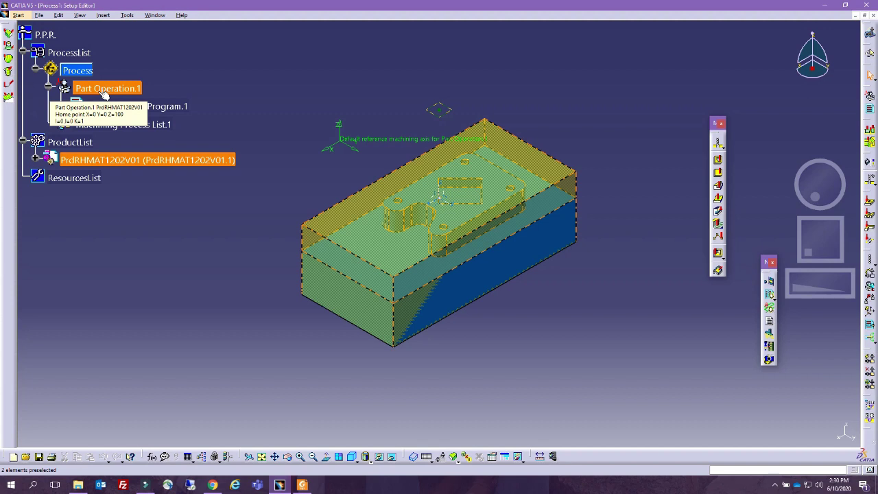
# Expand the product's billet and finished part in the process tree and hide the billet PrtRHBilletV01.
pyautogui.click(36, 160)
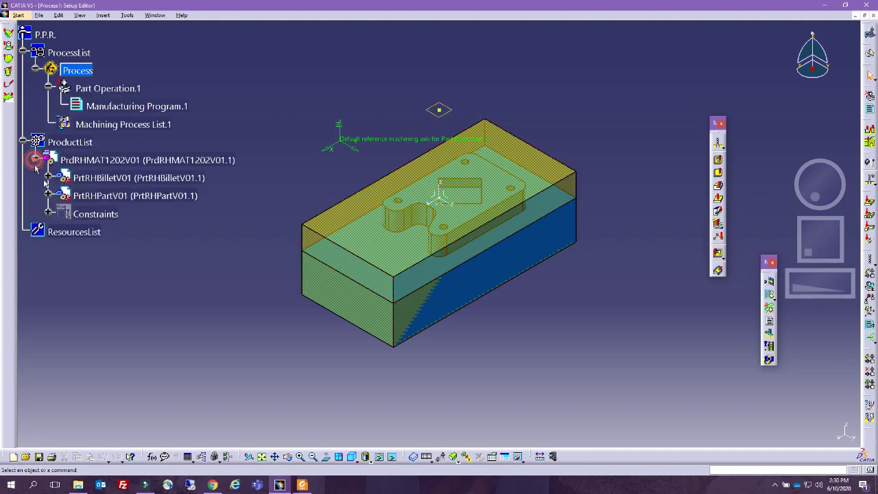
pyautogui.click(48, 178)
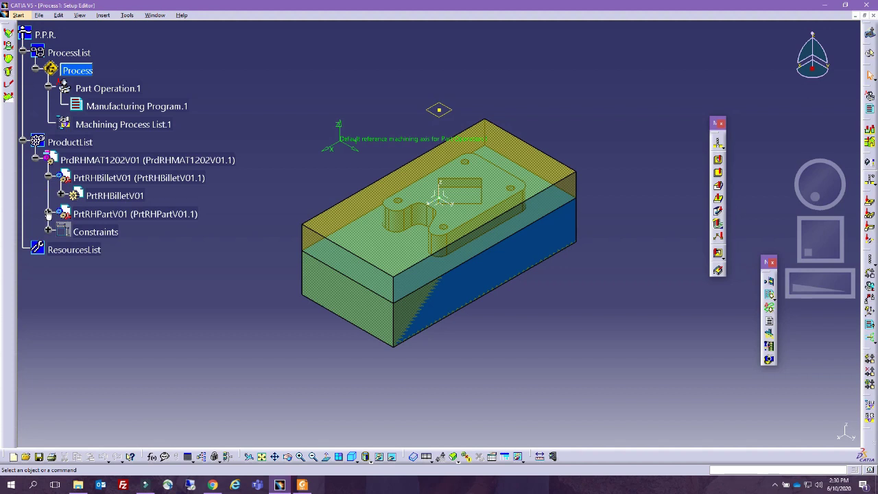
pyautogui.click(48, 213)
pyautogui.rightClick(112, 197)
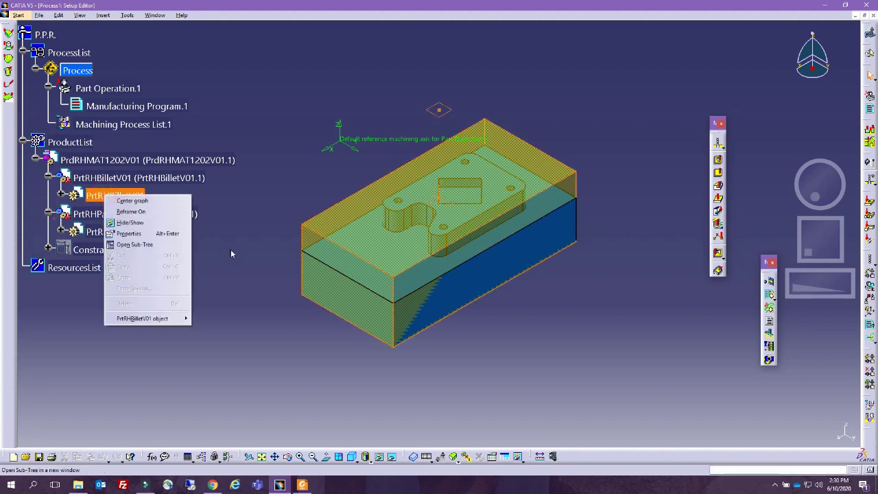
pyautogui.click(131, 223)
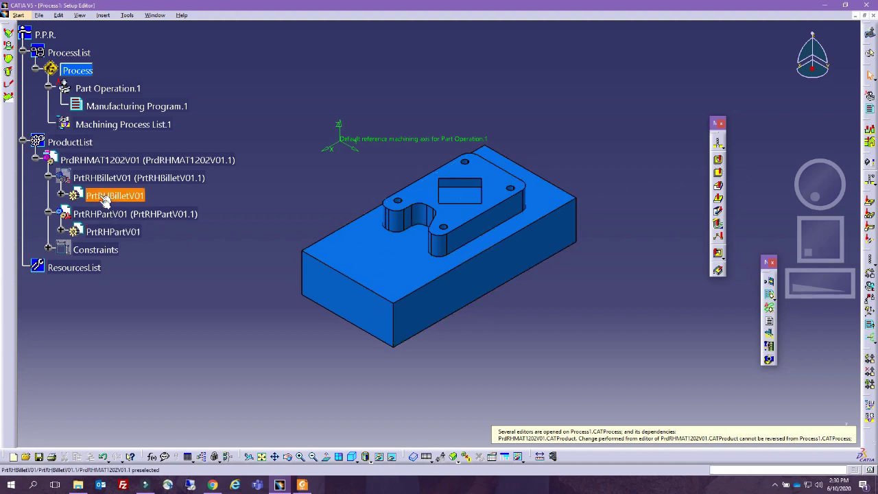
# Edit Part Operation.1 and assign a 3-axis machine to it.
pyautogui.click(100, 89)
pyautogui.doubleClick(99, 88)
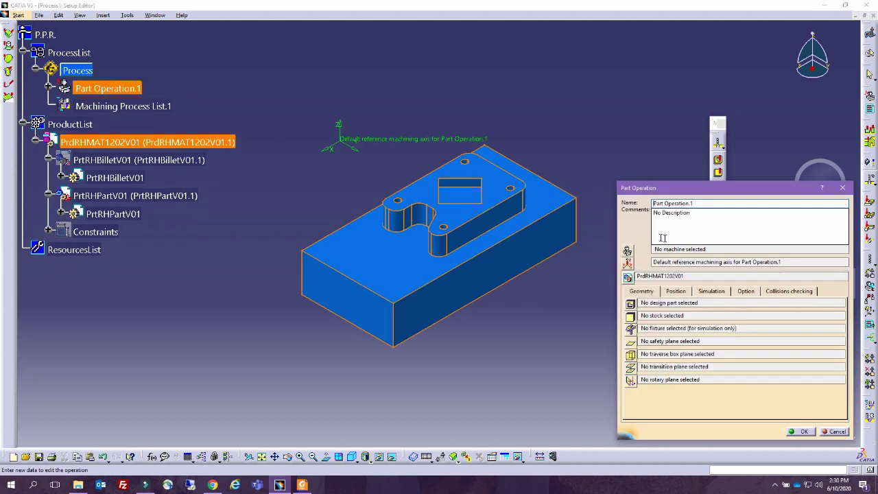
pyautogui.click(629, 252)
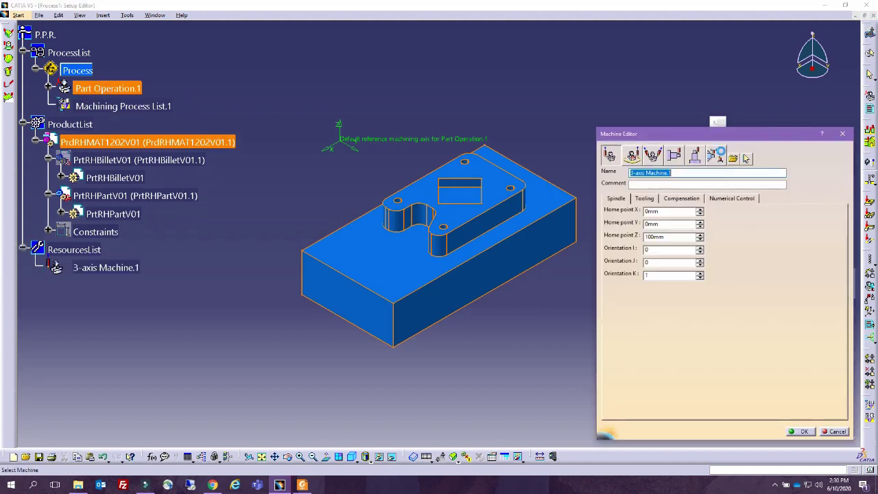
pyautogui.click(844, 134)
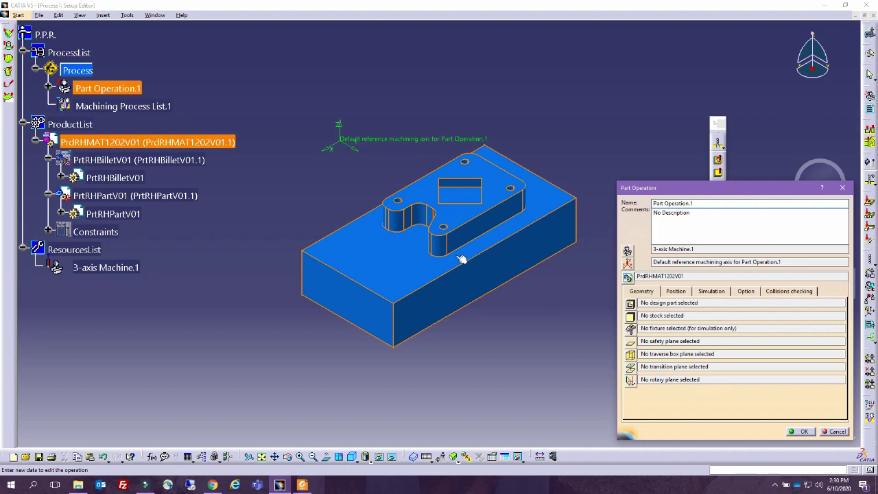
# Set the 3-axis machine's post processor to haas_2, its words table to ICAM_MM.pptable and its NC data type to ISO.
pyautogui.click(628, 251)
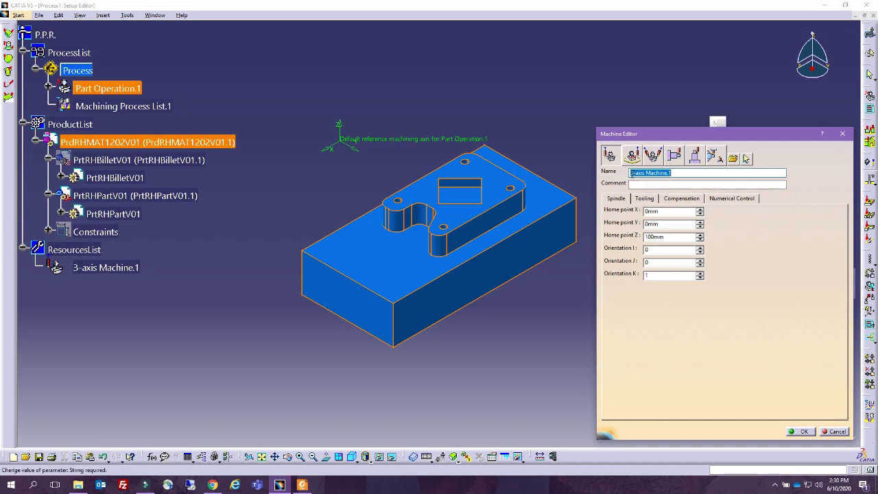
pyautogui.click(732, 200)
pyautogui.click(842, 221)
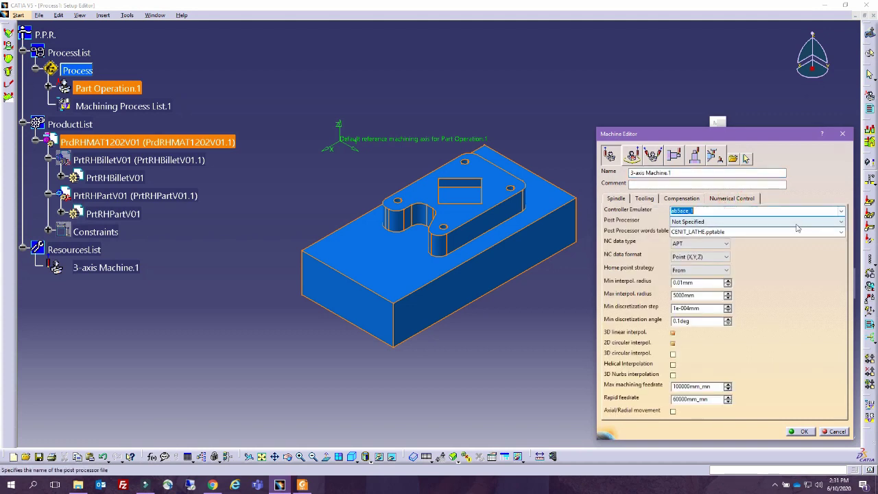
pyautogui.click(843, 227)
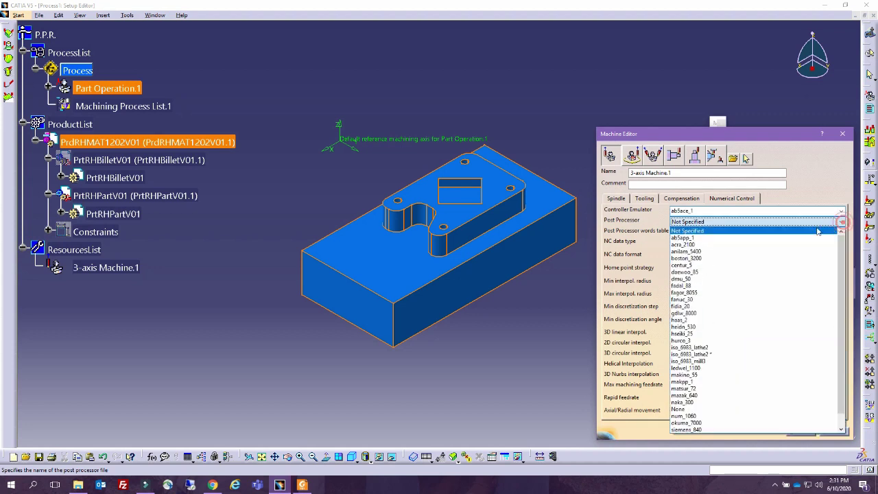
pyautogui.click(715, 321)
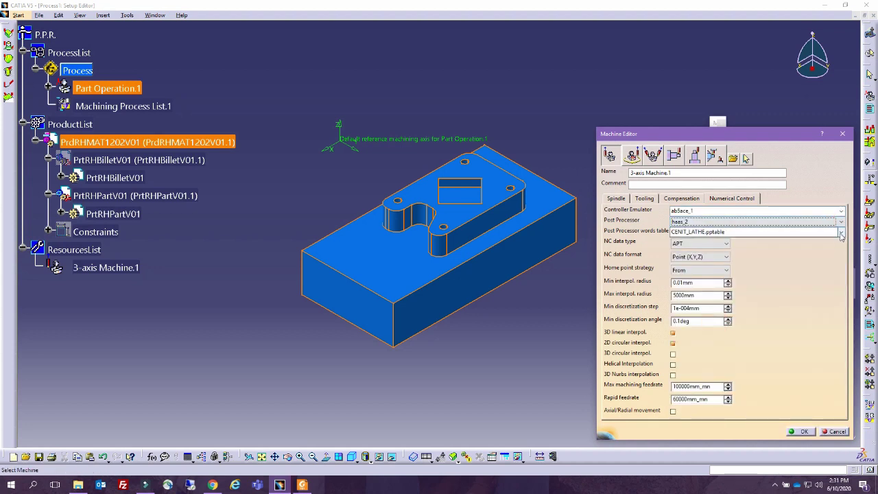
pyautogui.click(841, 232)
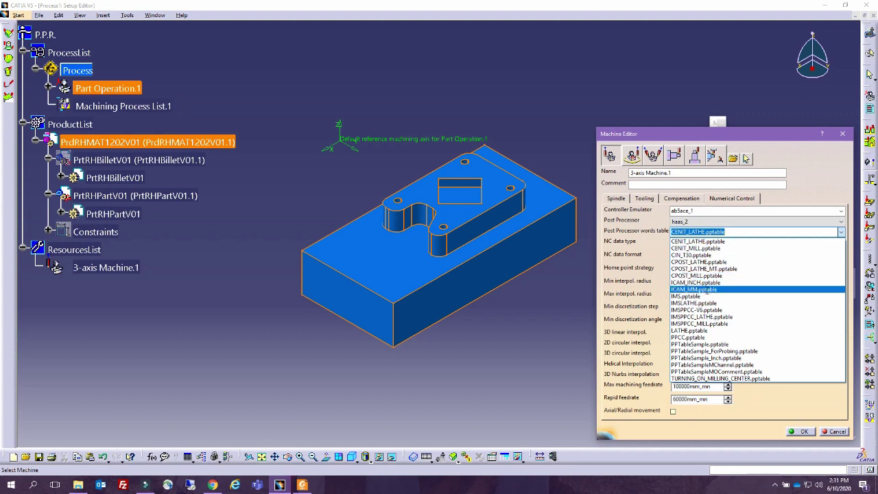
pyautogui.click(707, 291)
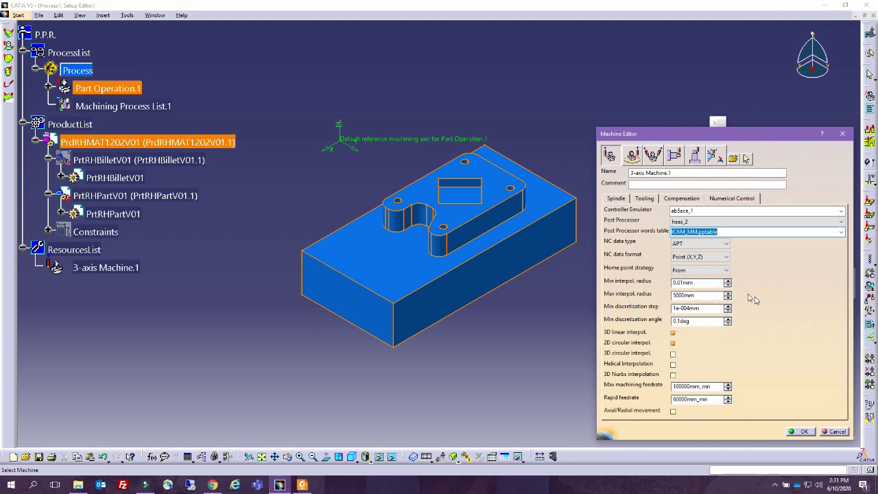
pyautogui.click(712, 245)
pyautogui.click(683, 273)
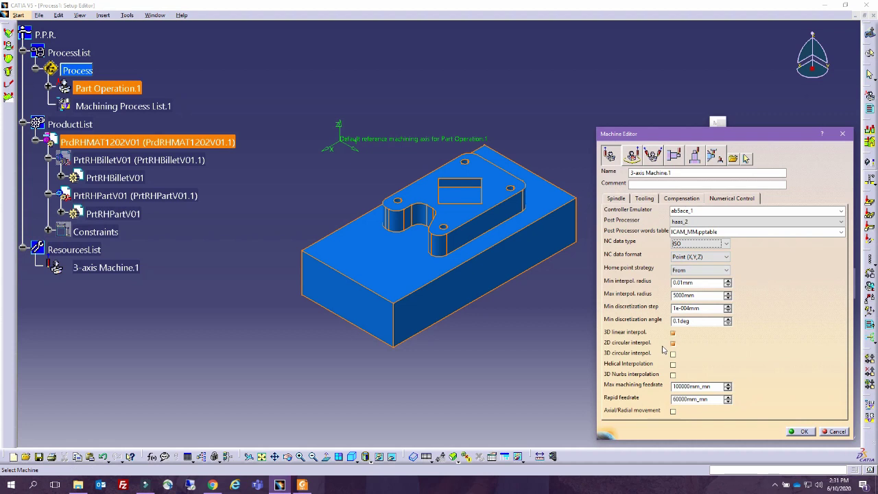
# Review the machine's compensation and spindle settings and set its tools catalog to MillAndDrillStarterSet.
pyautogui.click(682, 199)
pyautogui.click(645, 198)
pyautogui.click(615, 199)
pyautogui.click(645, 198)
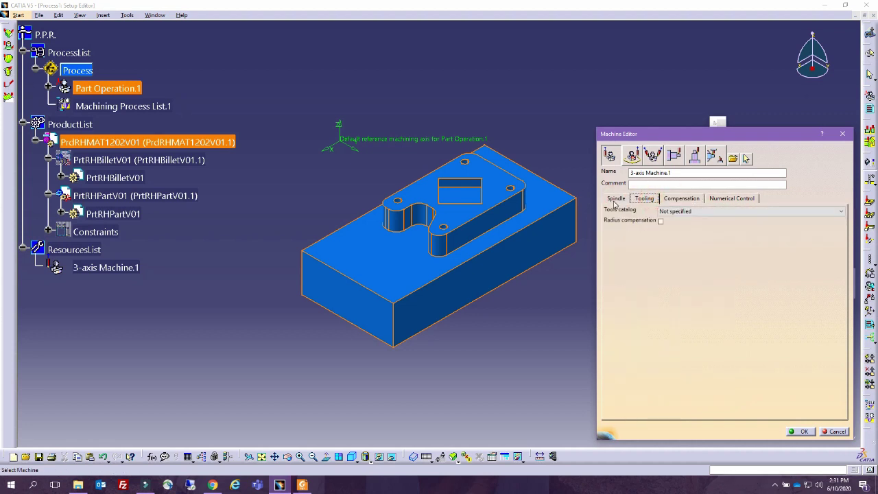
pyautogui.click(676, 211)
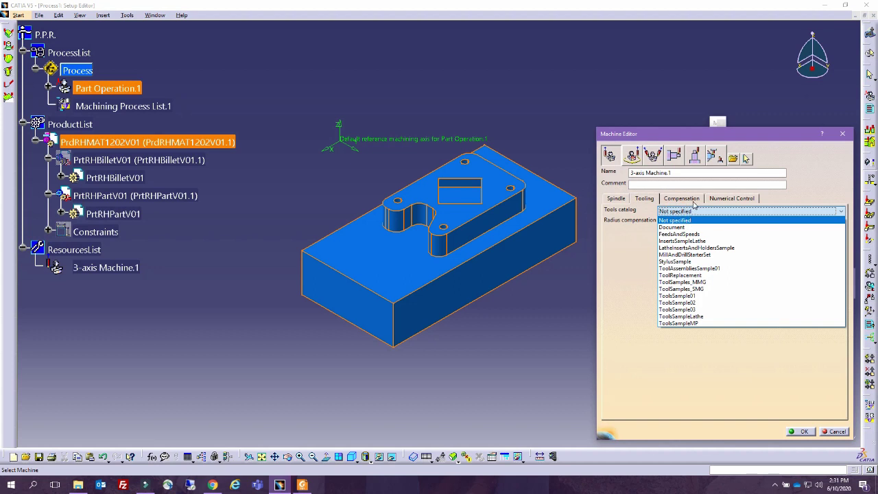
pyautogui.click(694, 255)
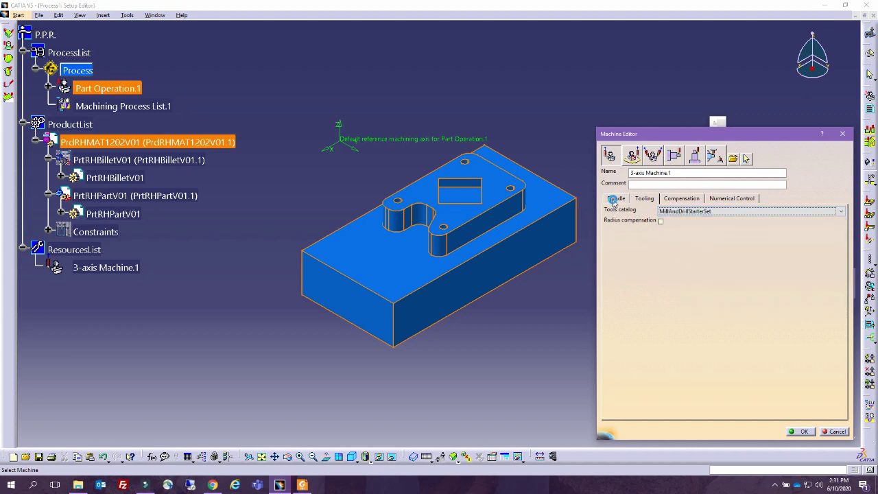
# Review the machine's spindle and tooling settings and accept the 3-axis machine definition.
pyautogui.click(614, 199)
pyautogui.click(645, 199)
pyautogui.click(616, 199)
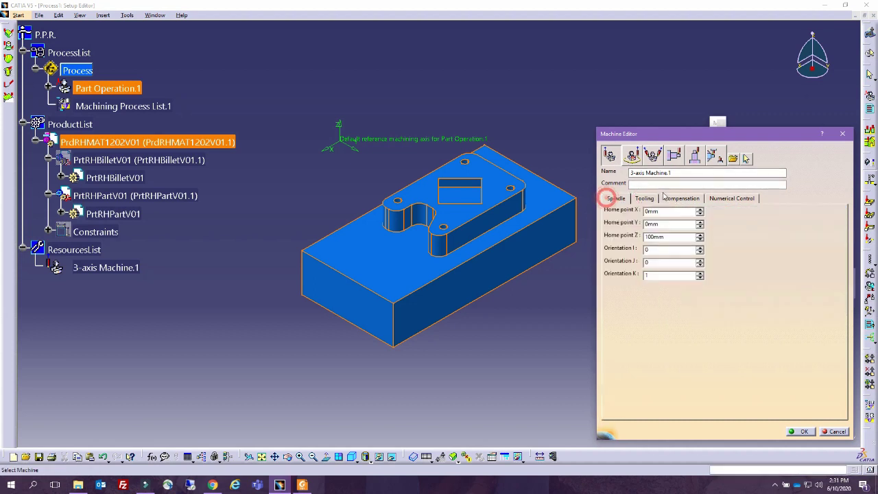
pyautogui.click(791, 433)
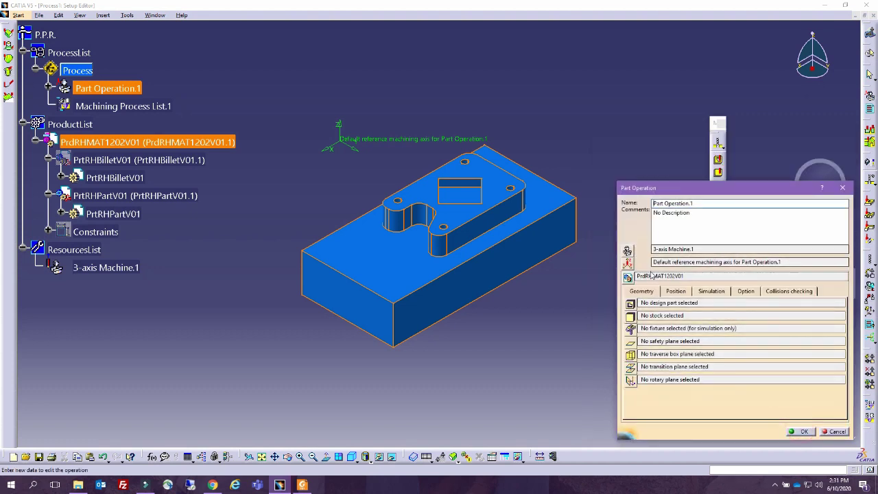
# Set the part operation's reference machining axis to the Programming axis system of PrtRHBilletV01.
pyautogui.click(628, 264)
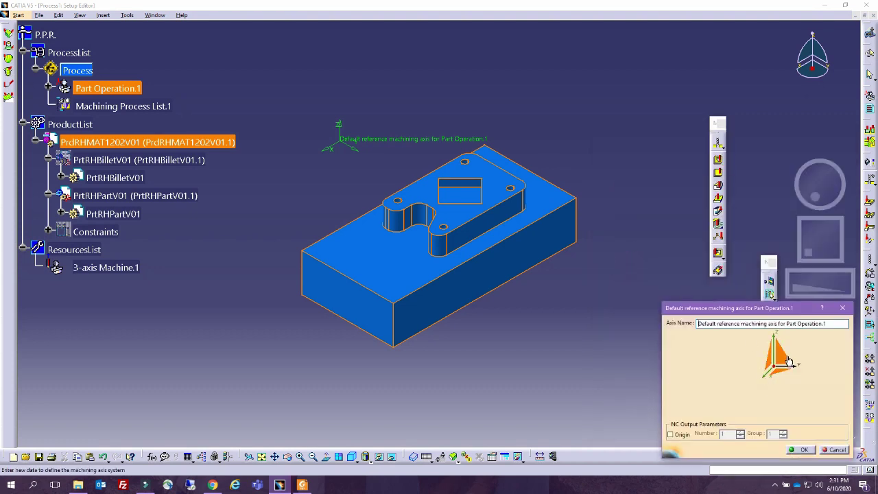
pyautogui.click(788, 362)
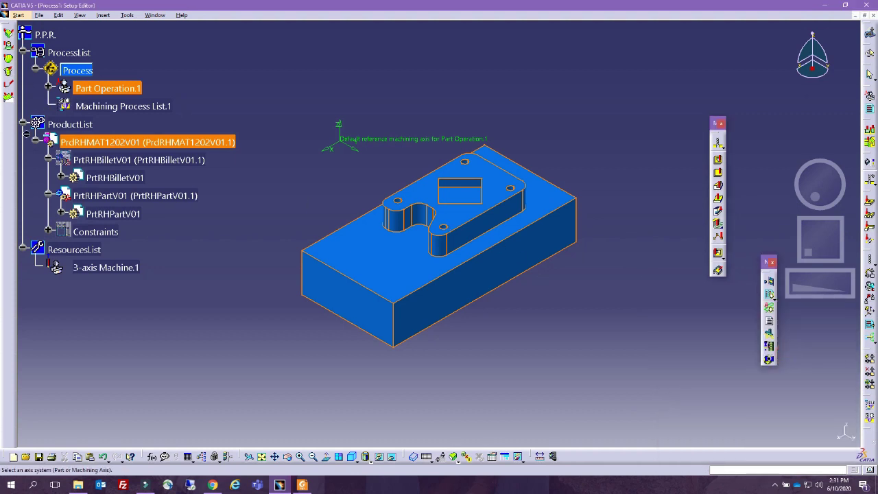
pyautogui.click(61, 178)
pyautogui.click(74, 249)
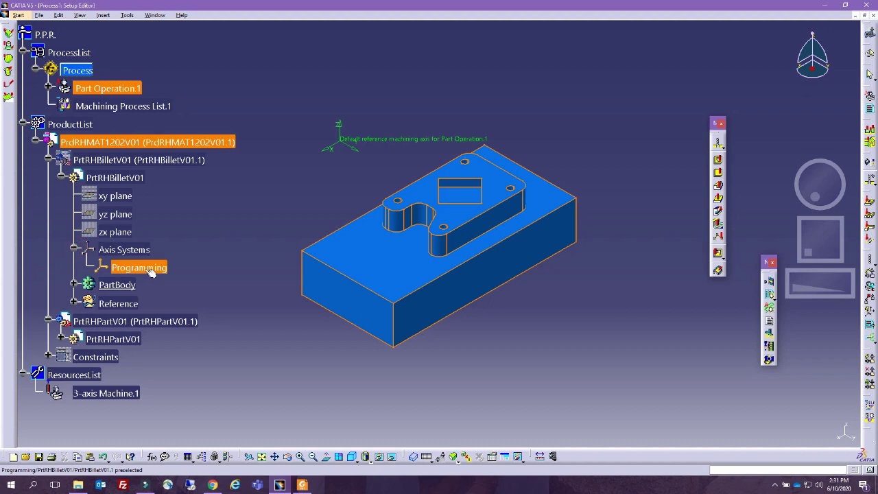
pyautogui.click(140, 267)
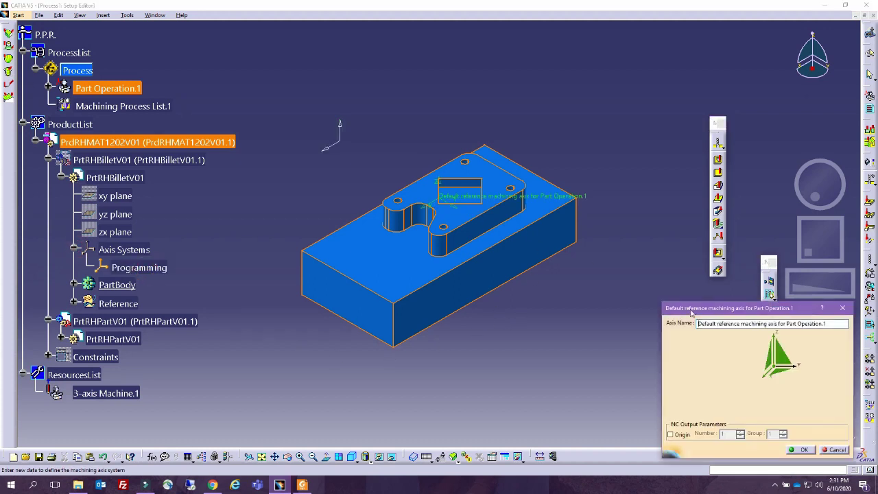
pyautogui.click(805, 449)
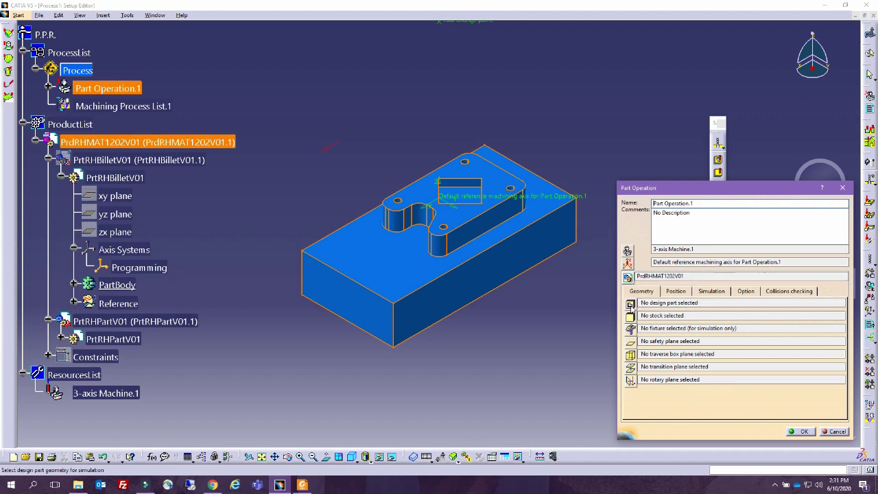
# Assign the finished part PrtRHPartV01's body as the design part and the billet's PartBody as the stock.
pyautogui.click(631, 304)
pyautogui.click(436, 284)
pyautogui.doubleClick(570, 365)
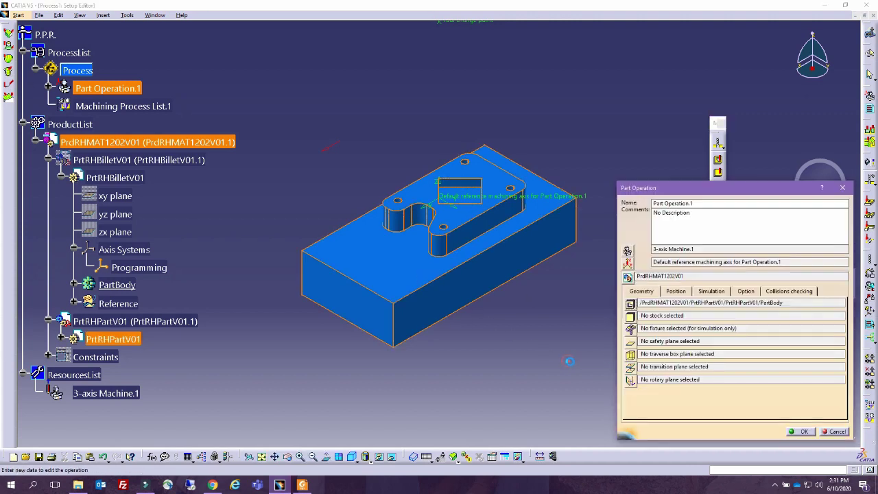
pyautogui.click(631, 316)
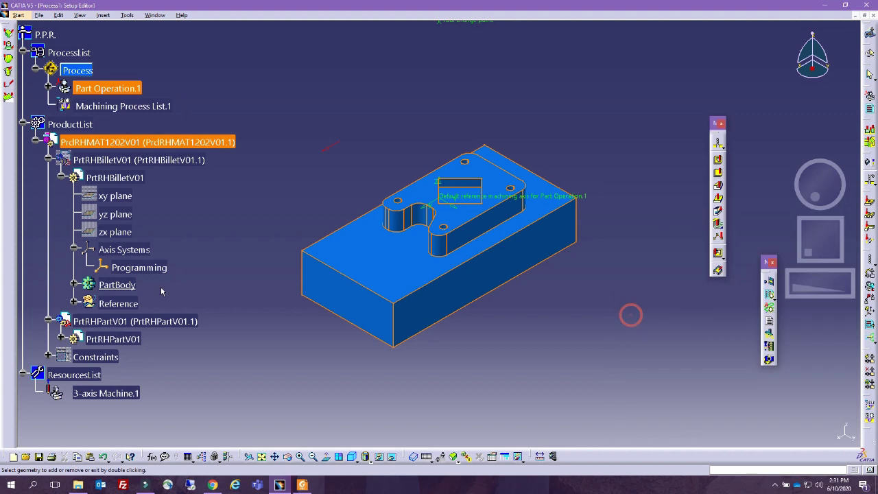
pyautogui.click(110, 285)
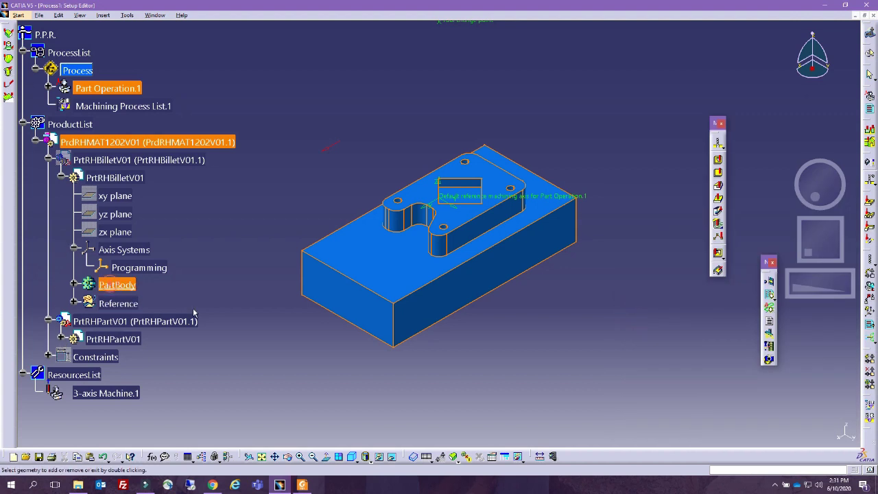
pyautogui.doubleClick(290, 360)
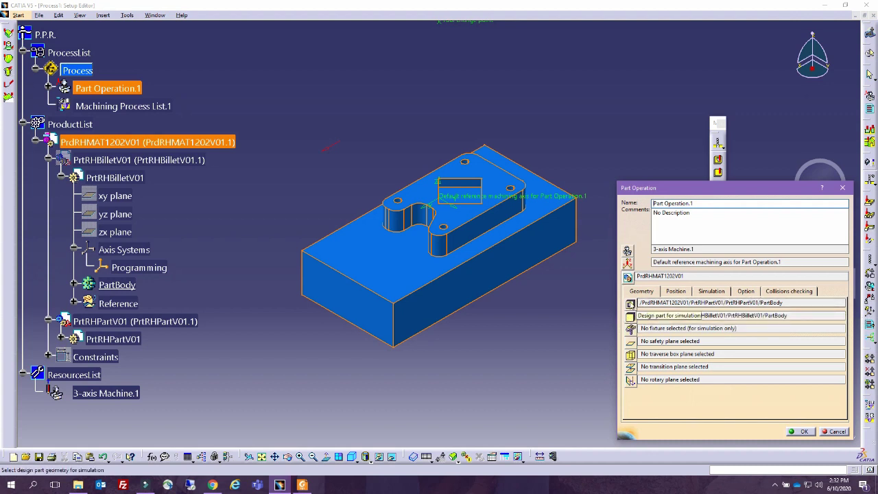
# Show the Reference set of PrtRHPartV01 and select the plane above the part as the safety plane.
pyautogui.click(631, 341)
pyautogui.moveTo(329, 190); pyautogui.dragTo(326, 214, button='middle')
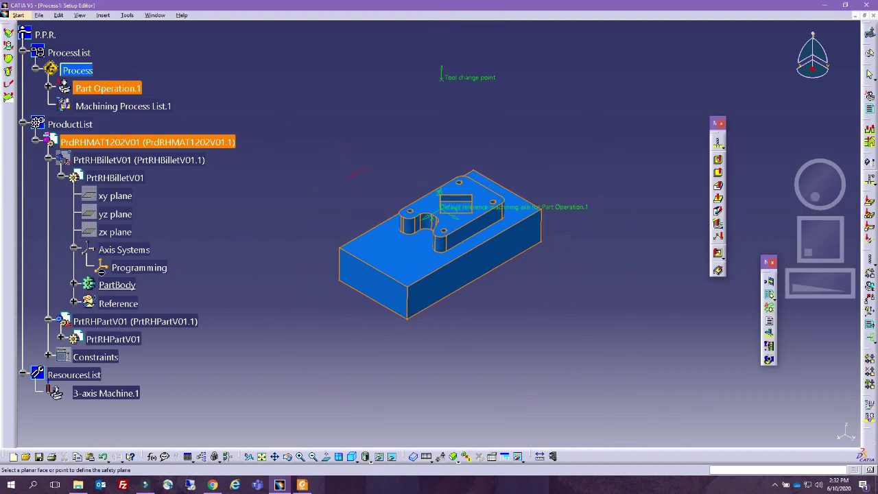
pyautogui.click(74, 304)
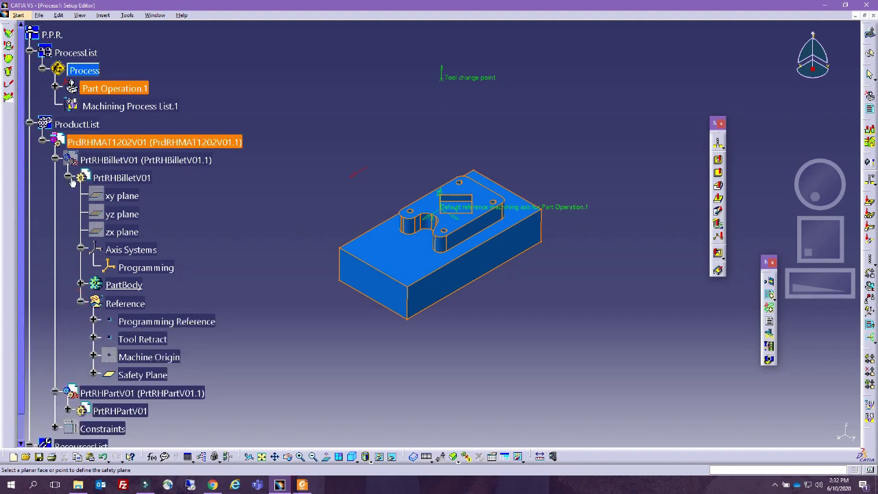
pyautogui.click(80, 304)
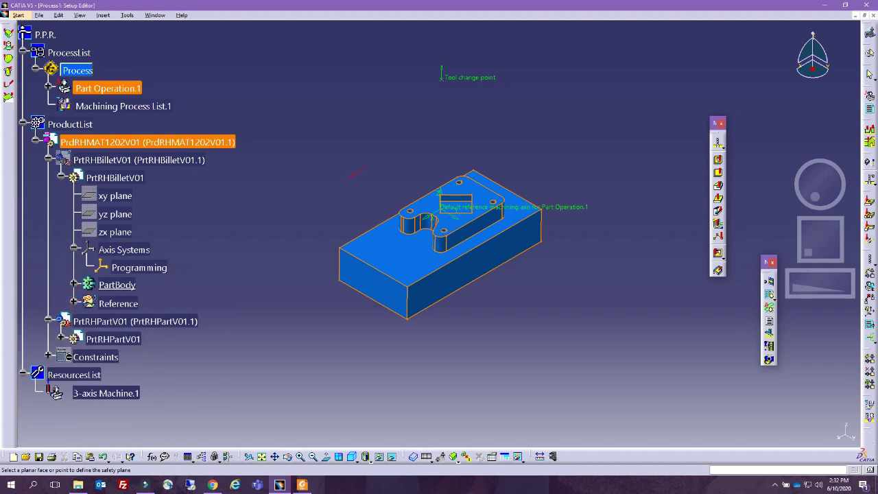
pyautogui.click(61, 339)
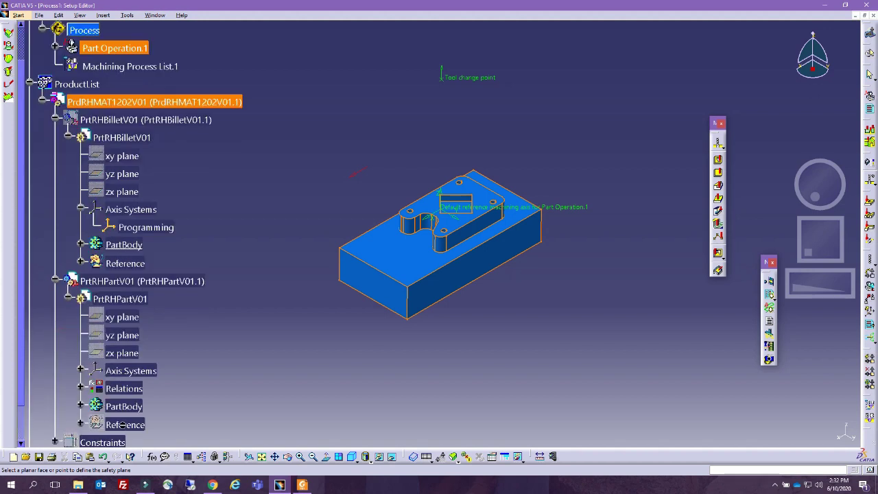
pyautogui.rightClick(122, 425)
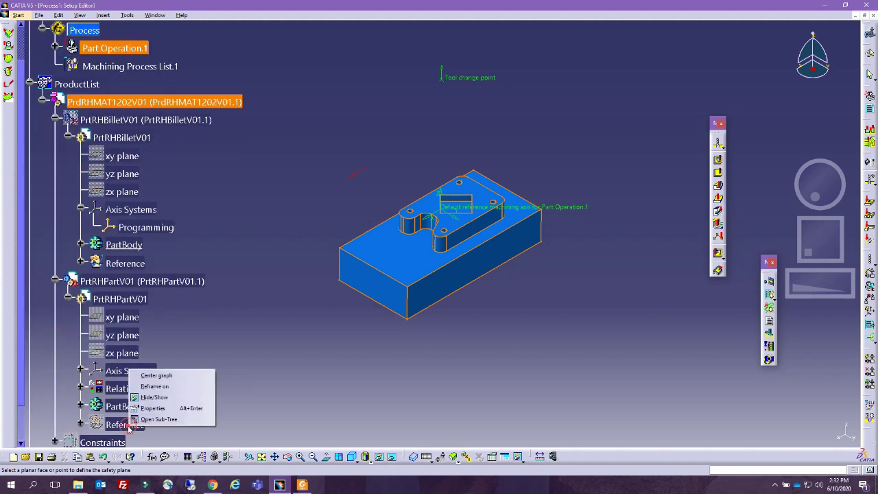
pyautogui.click(166, 398)
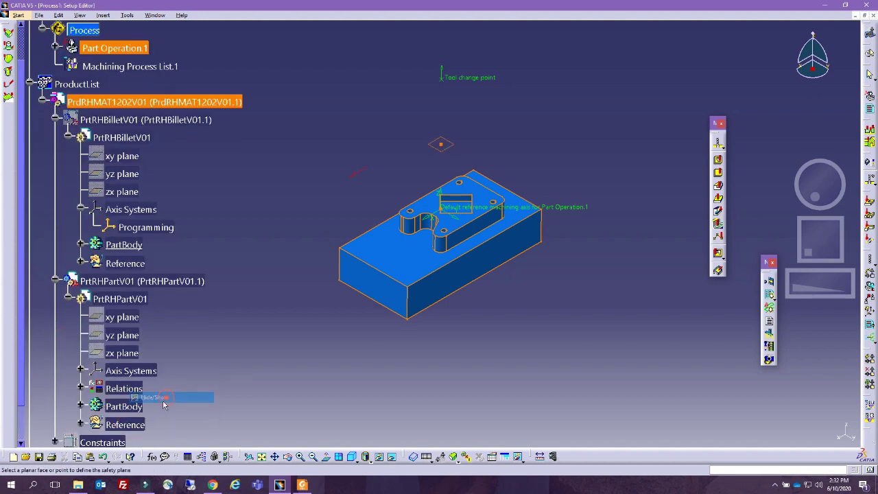
pyautogui.click(442, 144)
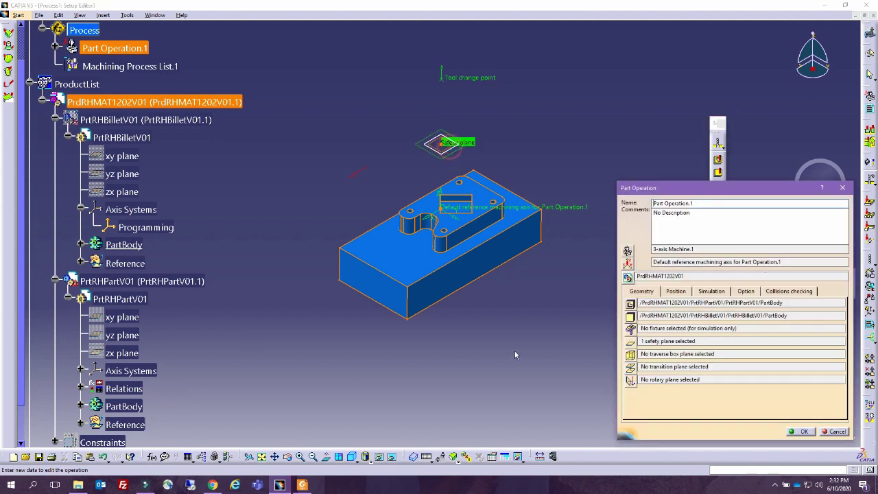
# Review the part operation's position, simulation, option and collision checking settings and accept the operation.
pyautogui.click(676, 291)
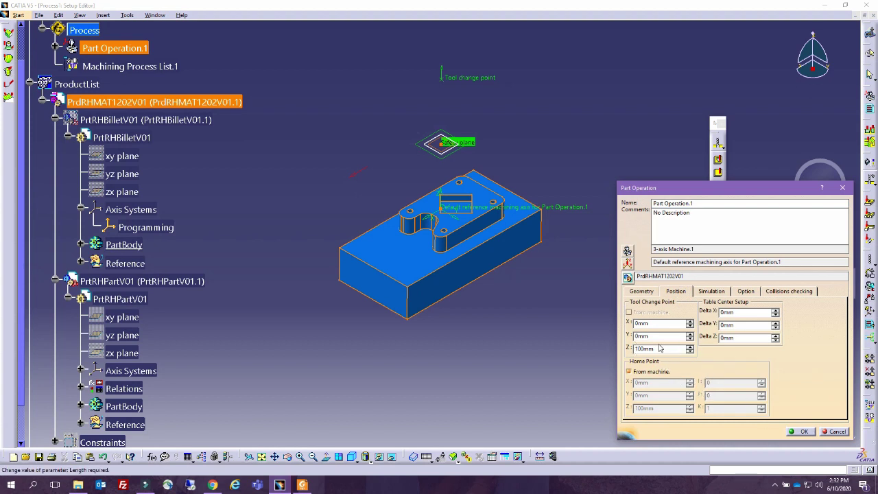
pyautogui.click(798, 430)
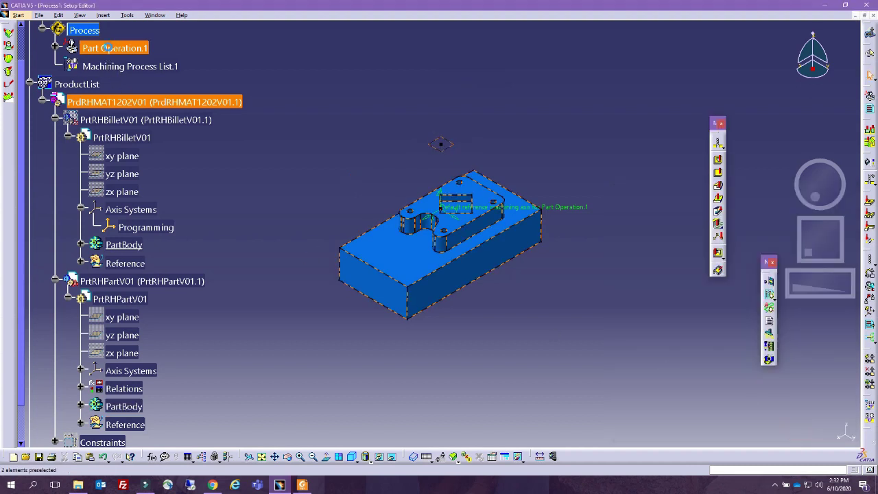
pyautogui.click(676, 291)
pyautogui.click(711, 291)
pyautogui.click(745, 291)
pyautogui.click(788, 291)
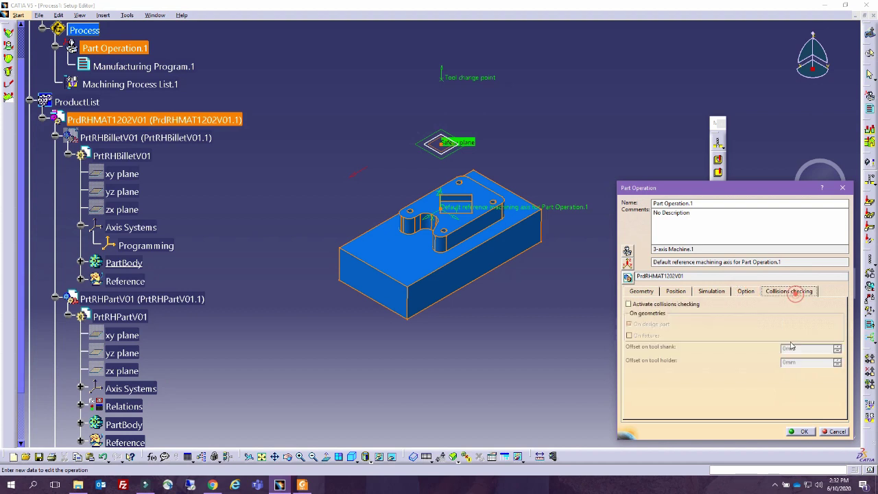
pyautogui.click(802, 431)
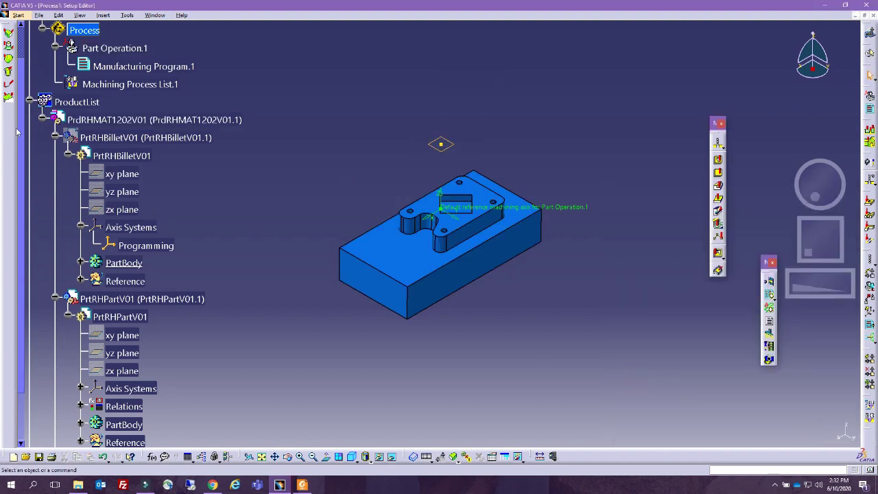
# Collapse the PrdRHMAT1202V01 product and the ProductList branch in the process tree.
pyautogui.scroll(3, 18, 132)
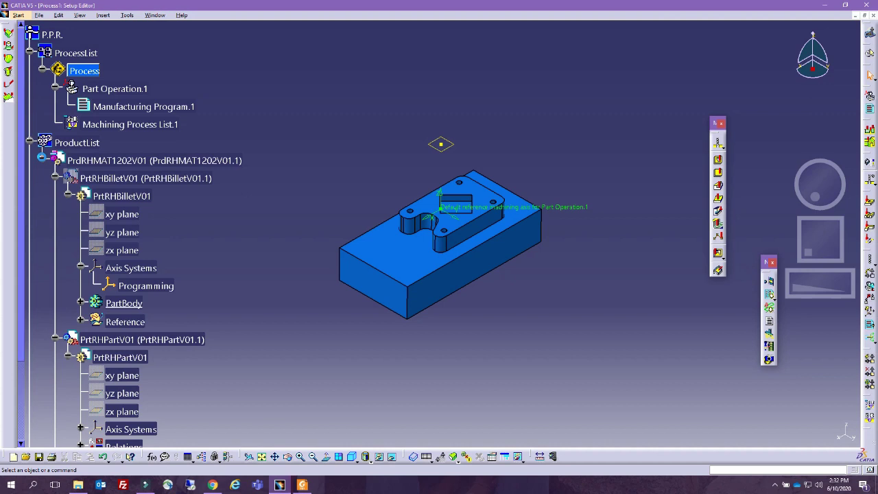
pyautogui.click(43, 160)
pyautogui.click(23, 142)
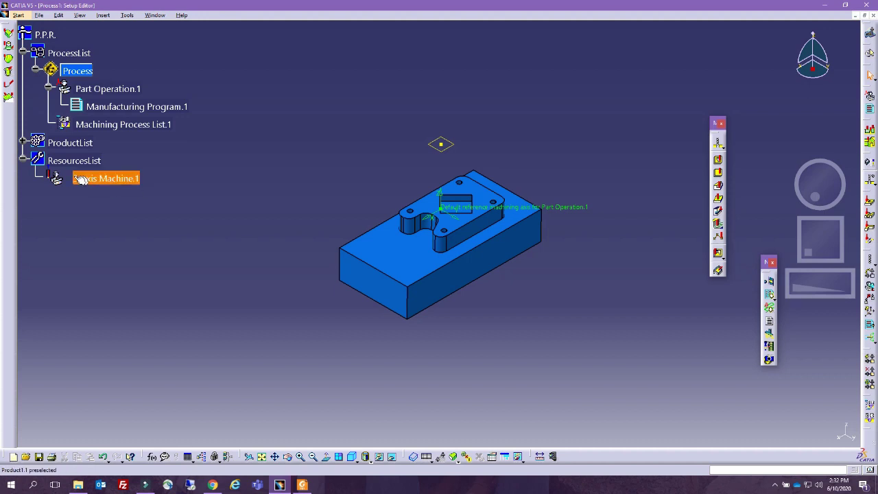
# Save the process as PrcRHT1202V01 in the Process folder of T1202, including the related documents.
pyautogui.click(39, 15)
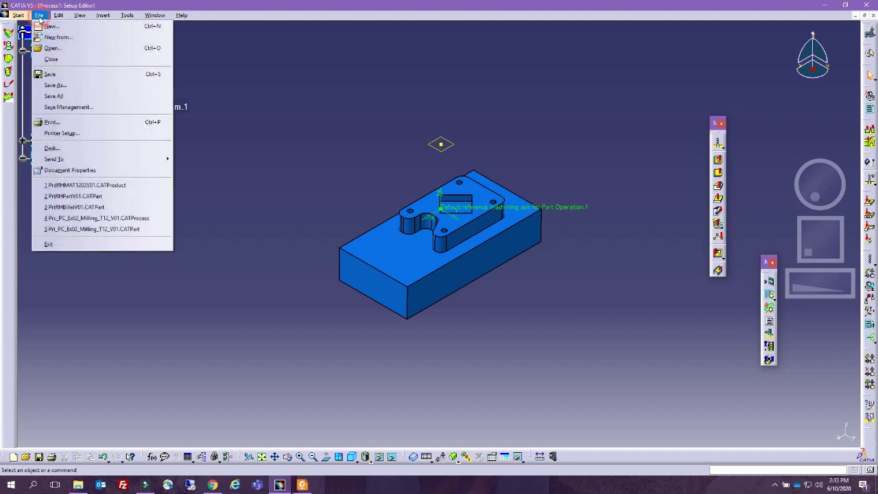
pyautogui.click(80, 74)
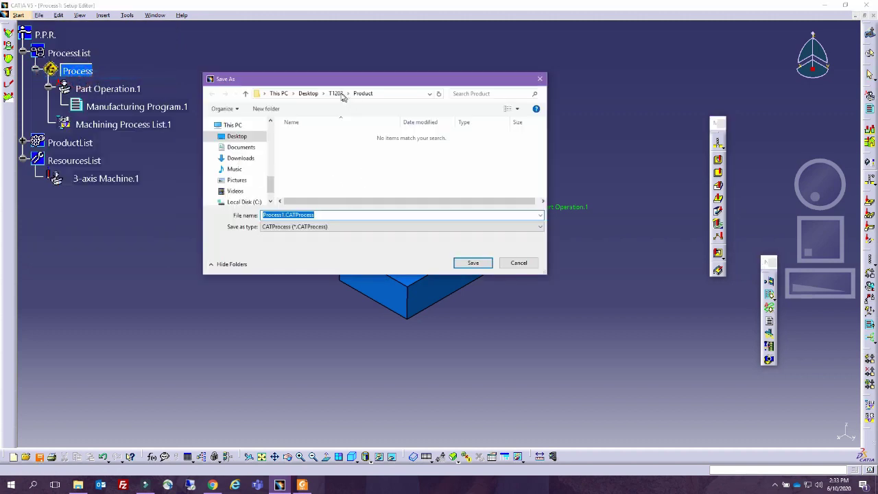
pyautogui.click(341, 95)
pyautogui.doubleClick(306, 164)
pyautogui.click(298, 215)
pyautogui.click(283, 215)
pyautogui.press('BackSpace')
pyautogui.doubleClick(280, 214)
pyautogui.write('PrcRHT1202V01')
pyautogui.press('Return')
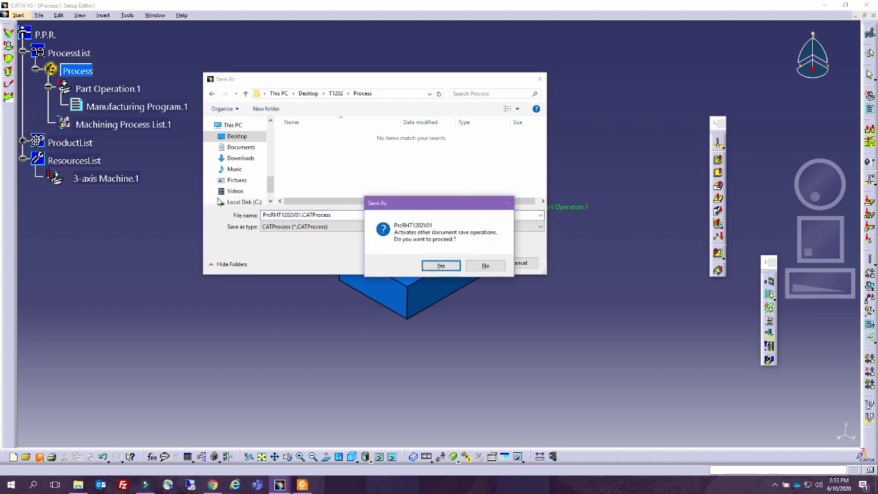
pyautogui.press('Return')
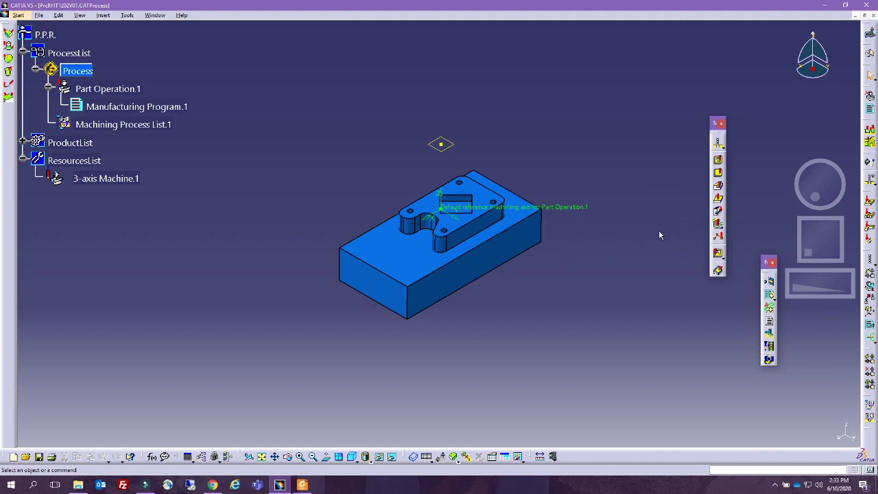
# Insert a prismatic roughing operation into Manufacturing Program.1.
pyautogui.moveTo(463, 336); pyautogui.dragTo(453, 298, button='middle')
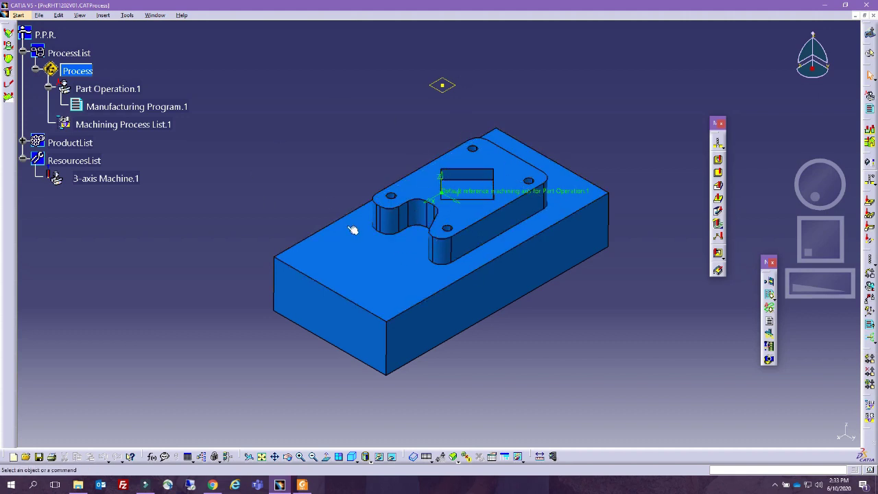
pyautogui.click(719, 255)
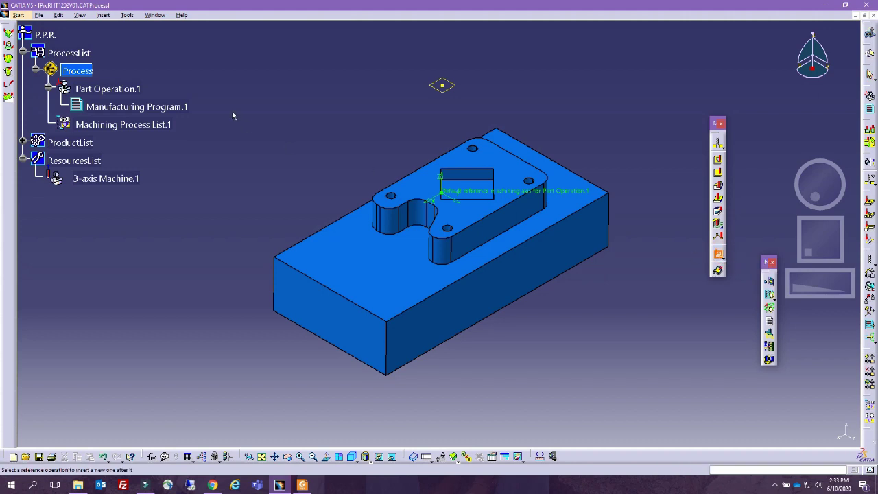
pyautogui.click(134, 108)
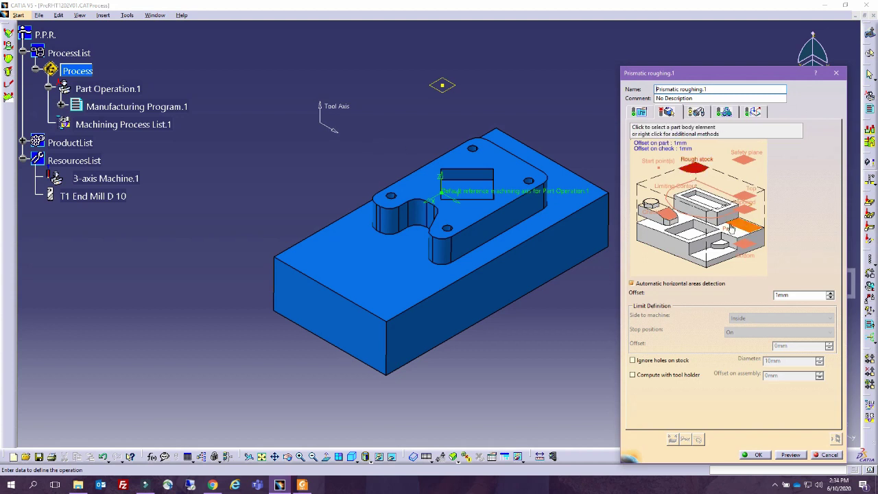
# Show the hidden billet PrtRHBilletV01 and select its body as the roughing operation's rough stock.
pyautogui.click(23, 143)
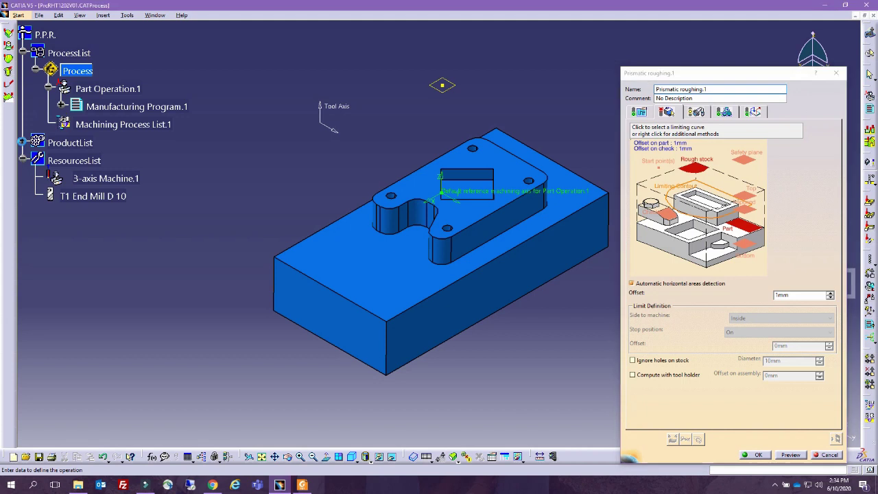
pyautogui.click(35, 162)
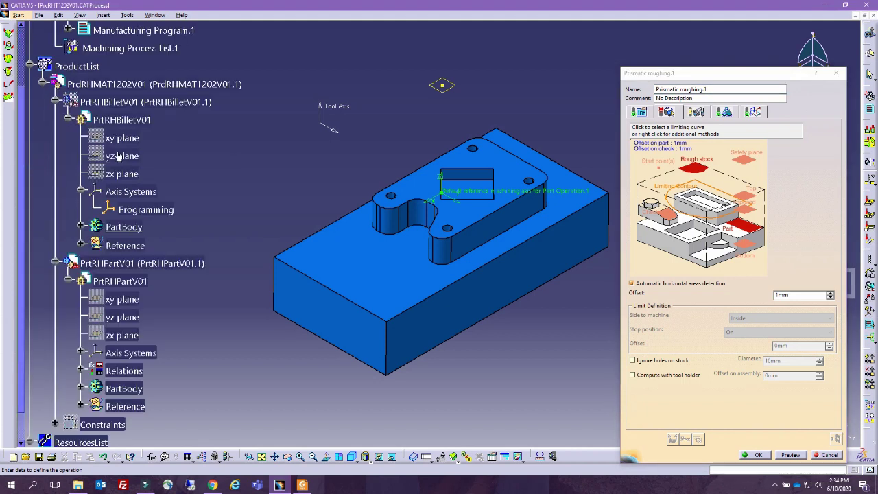
pyautogui.rightClick(115, 108)
pyautogui.click(156, 134)
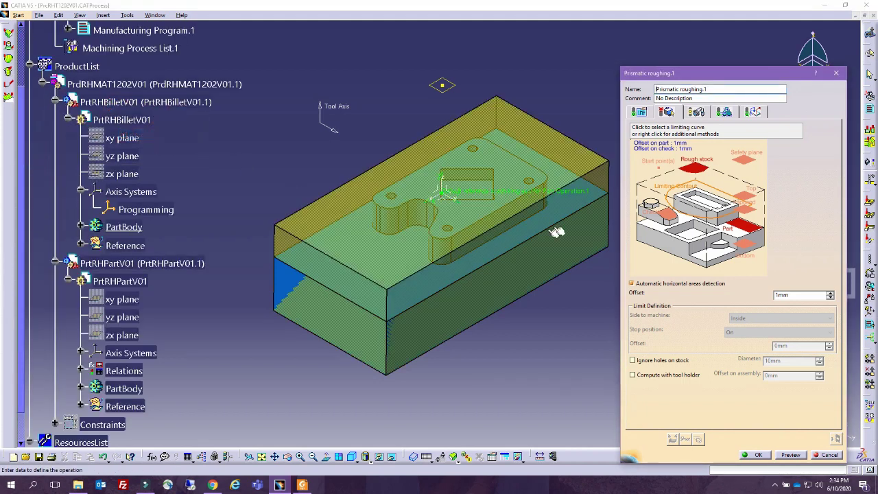
pyautogui.click(695, 167)
pyautogui.click(573, 168)
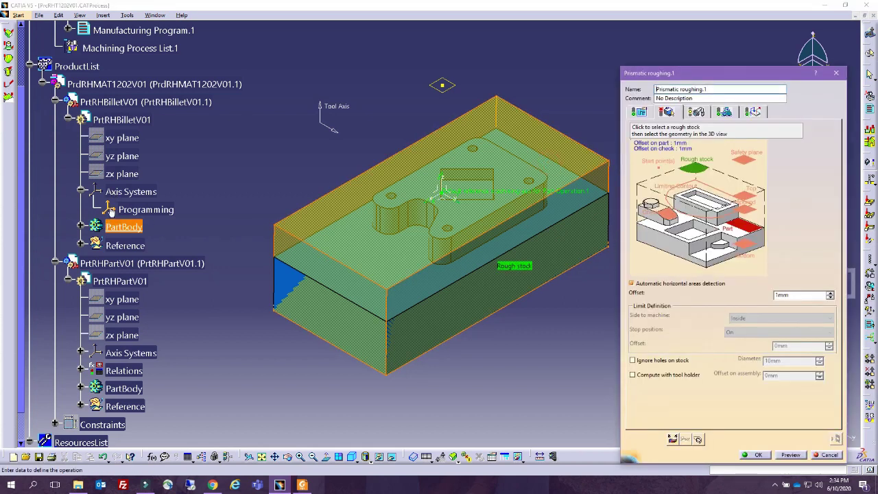
# Select the body of PrtRHPartV01 as the part geometry of the roughing operation.
pyautogui.click(739, 230)
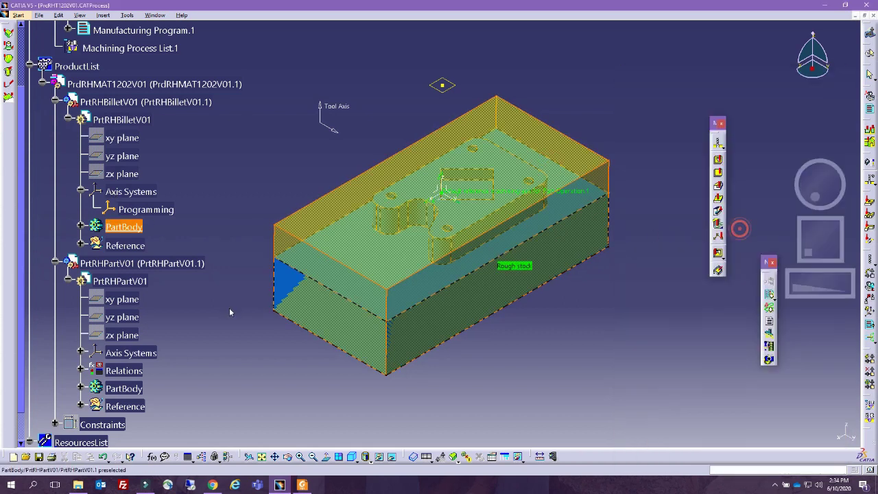
pyautogui.click(128, 388)
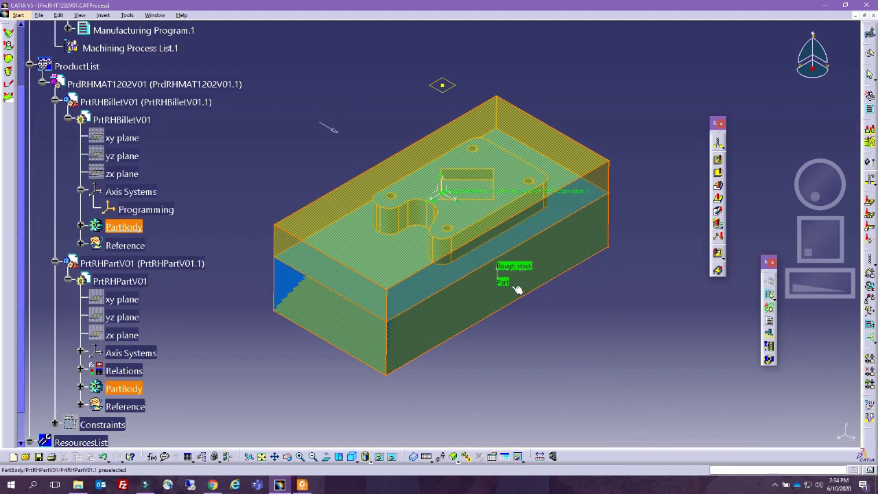
pyautogui.doubleClick(575, 323)
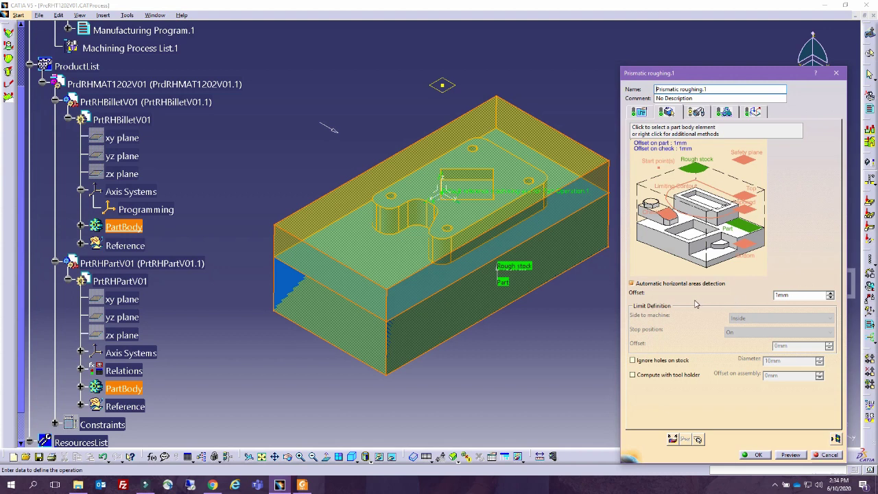
# Define the roughing tool axis from the billet's vertical edge and reverse its direction so it points upward (K = 1).
pyautogui.click(640, 112)
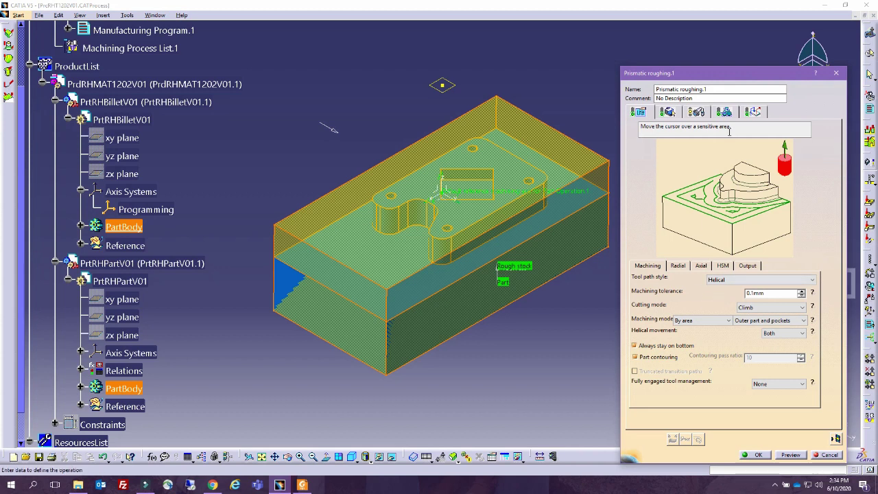
pyautogui.click(697, 112)
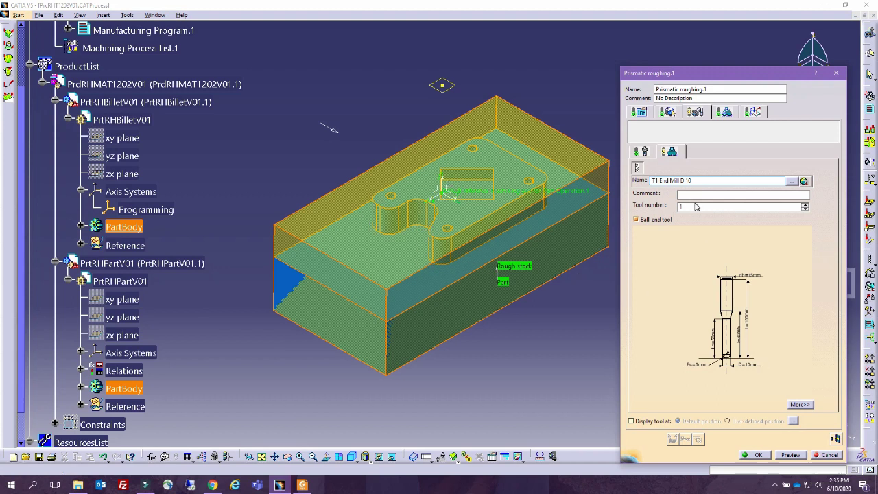
pyautogui.click(639, 113)
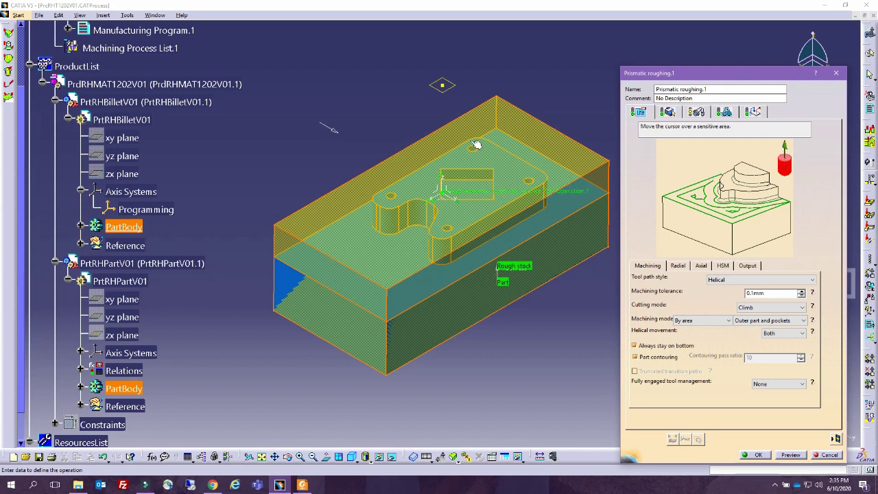
pyautogui.click(783, 148)
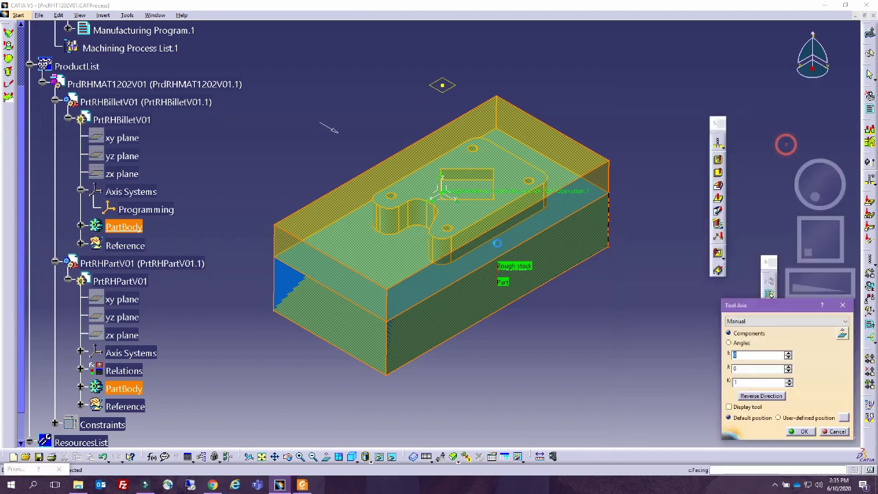
pyautogui.click(390, 312)
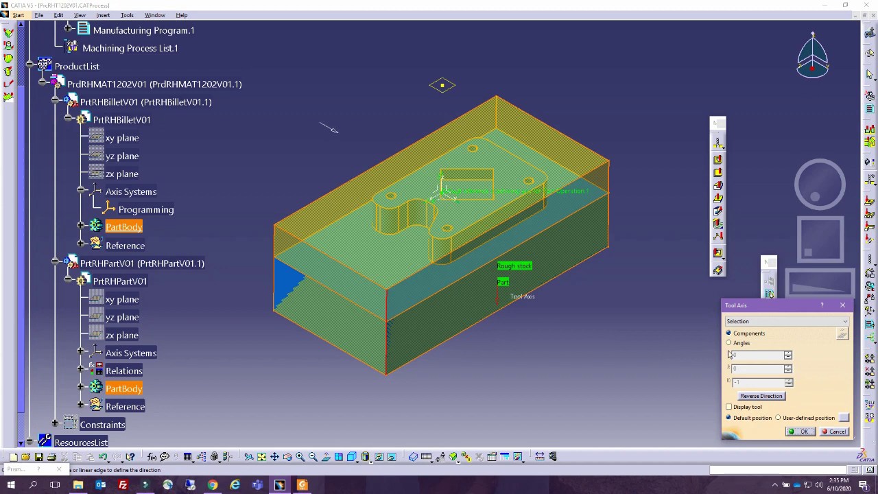
pyautogui.click(500, 306)
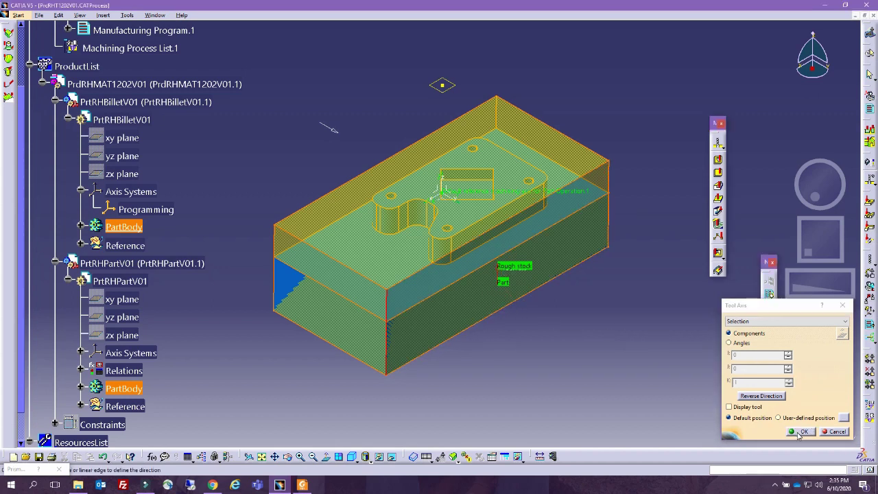
pyautogui.click(802, 431)
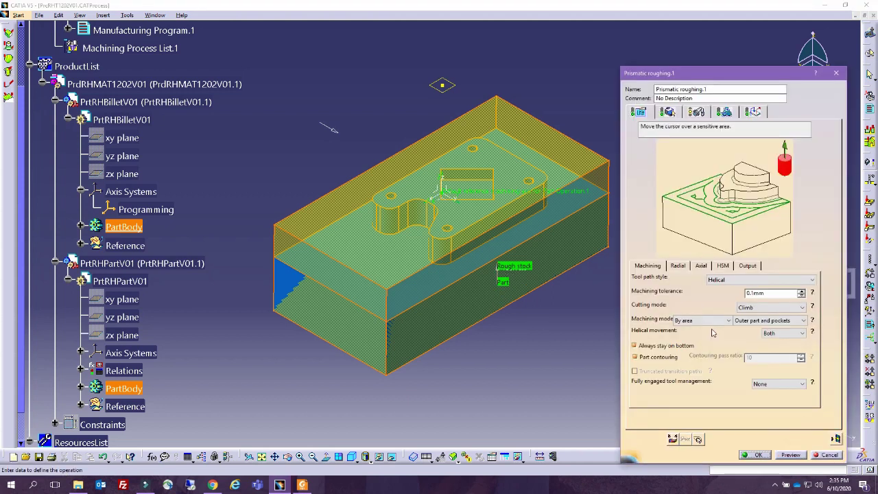
# Open the maximum cut depth setting and examine the heights and depths on the part drawing in Foxit Reader, returning to CATIA.
pyautogui.click(701, 266)
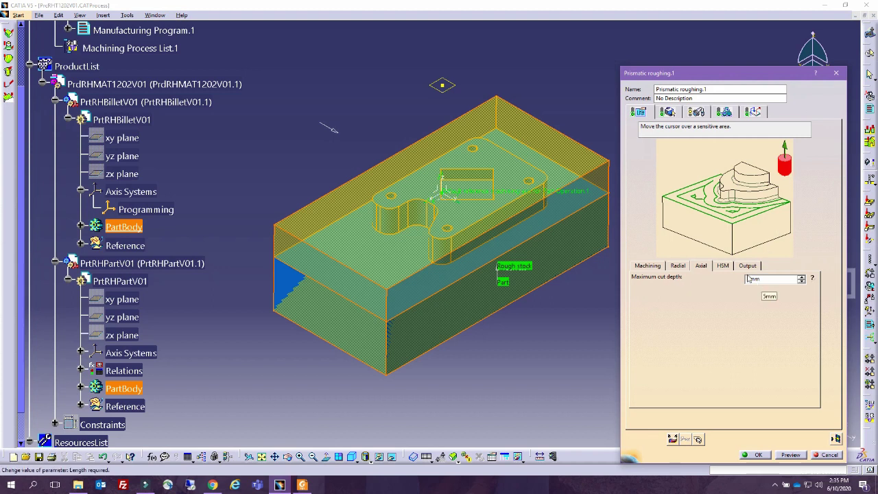
pyautogui.moveTo(2, 11)
pyautogui.mouseDown()
pyautogui.moveTo(465, 123)
pyautogui.moveTo(496, 118)
pyautogui.mouseUp()
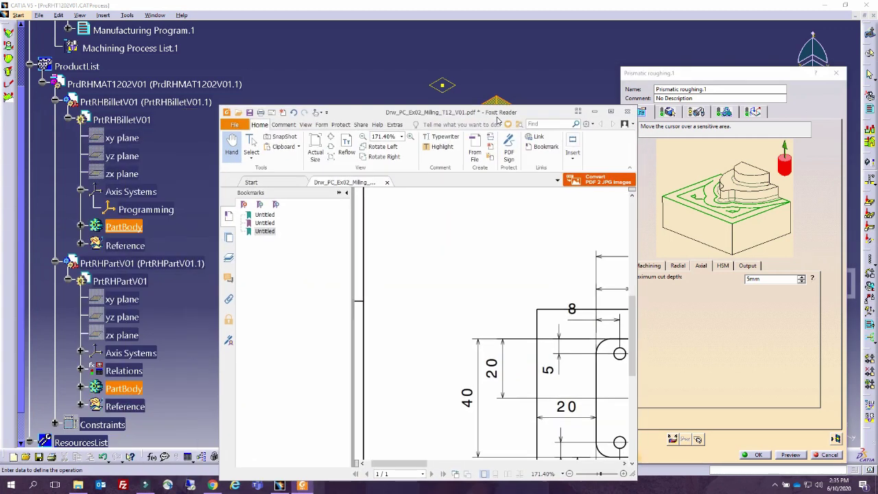
pyautogui.doubleClick(496, 116)
pyautogui.scroll(2, 404, 206)
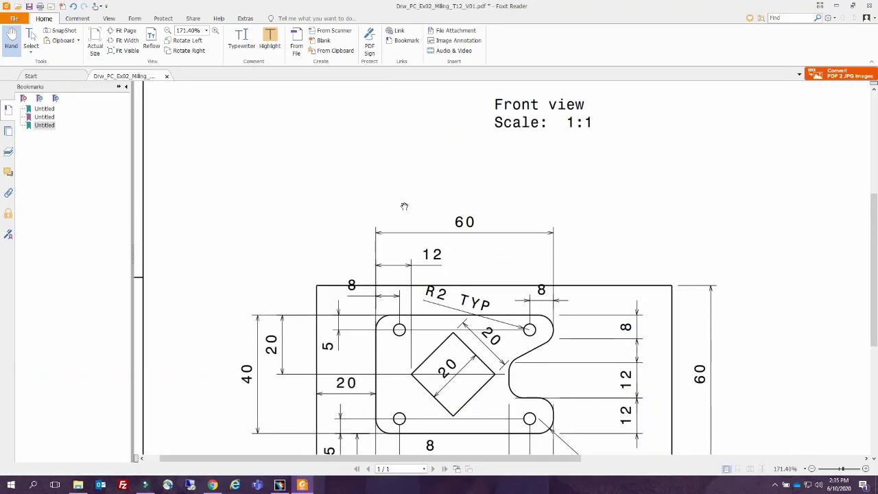
pyautogui.click(815, 470)
pyautogui.click(814, 470)
pyautogui.click(814, 470)
pyautogui.moveTo(629, 268); pyautogui.dragTo(629, 363)
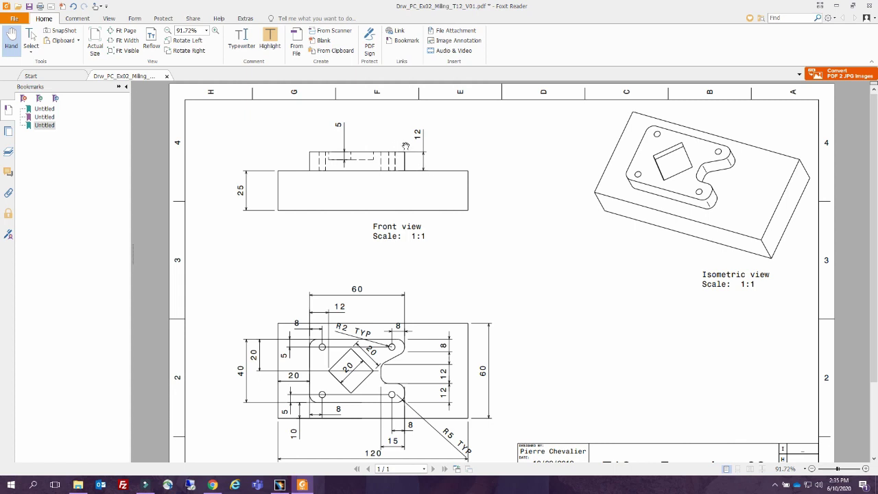
pyautogui.moveTo(549, 6); pyautogui.dragTo(1, 67)
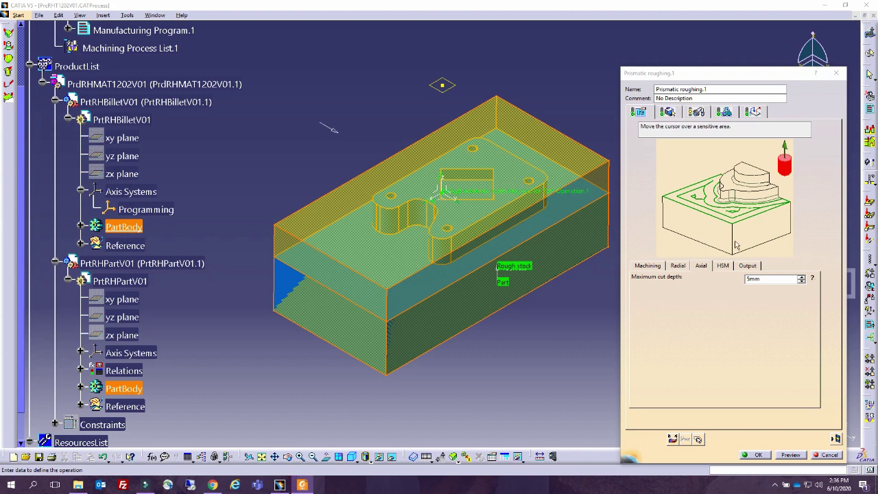
# Set the machining tolerance of the roughing operation to 1 mm.
pyautogui.click(649, 266)
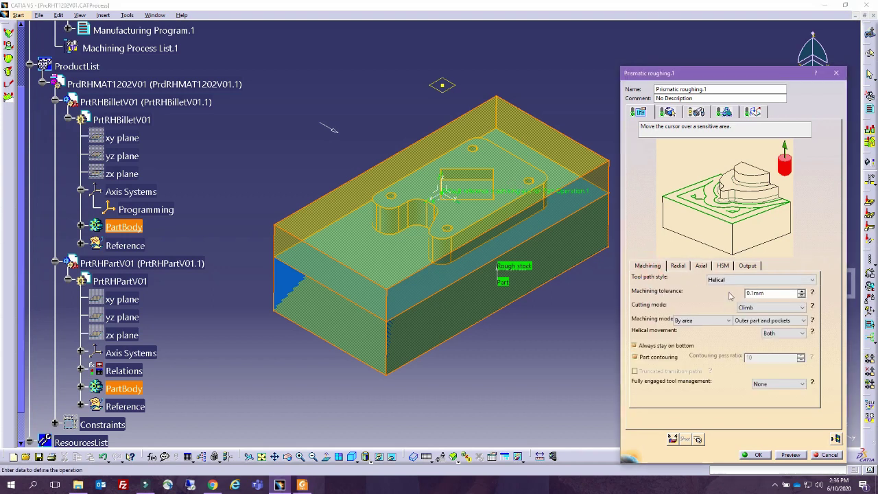
pyautogui.click(813, 294)
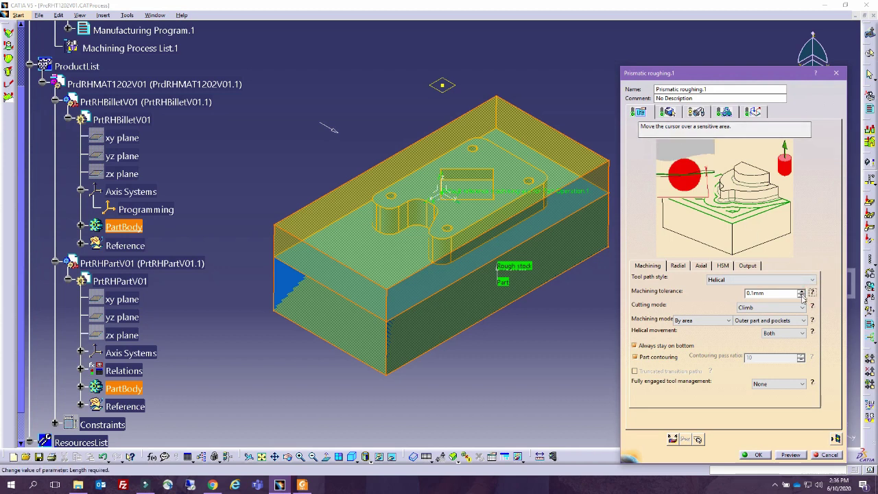
pyautogui.click(802, 292)
pyautogui.click(755, 293)
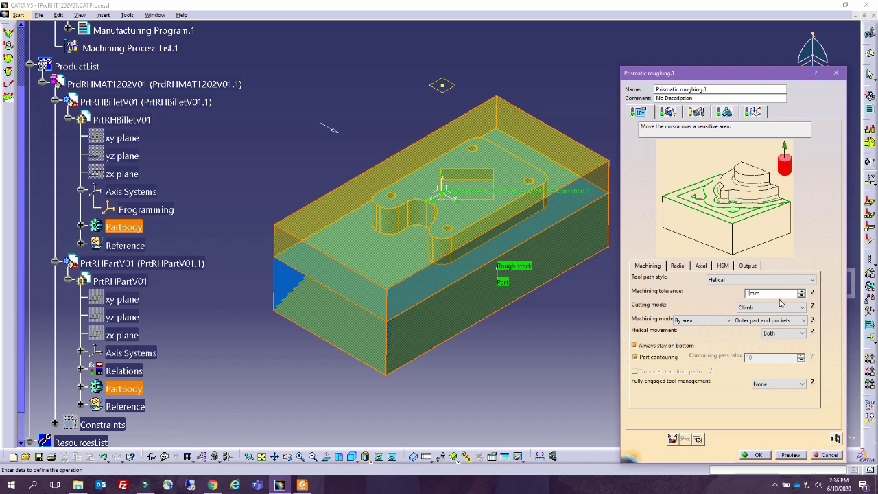
# Try the Back and forth tool path style and restore the Helical style.
pyautogui.click(748, 280)
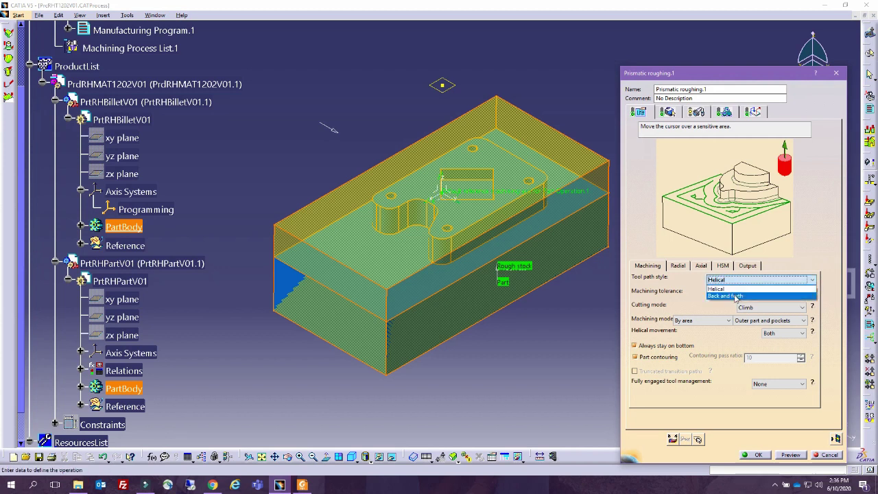
pyautogui.click(736, 297)
pyautogui.click(736, 280)
pyautogui.click(735, 295)
pyautogui.click(732, 280)
pyautogui.click(726, 289)
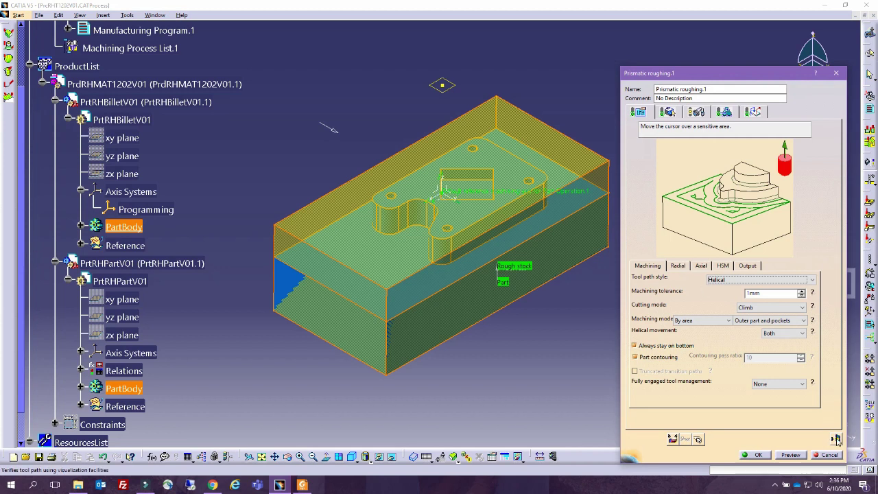
# Toggle the ball-end option of T1 End Mill D 10 and try a corner radius of 0 mm.
pyautogui.click(696, 112)
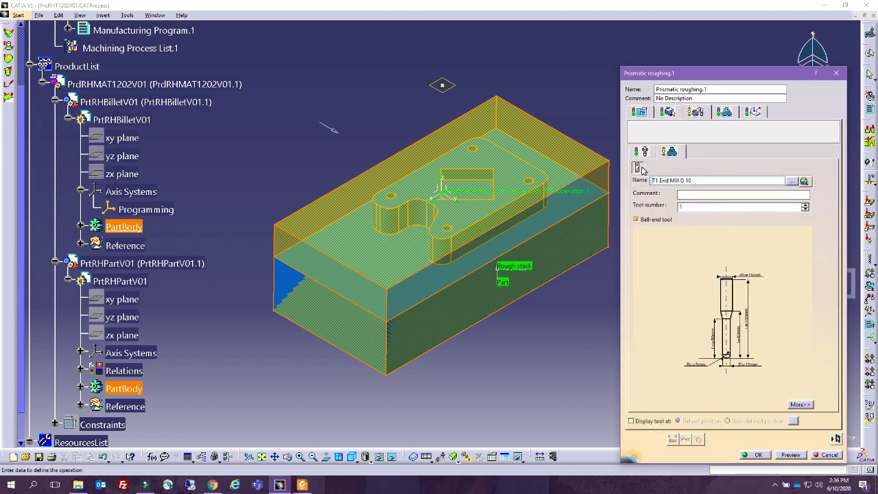
pyautogui.click(637, 220)
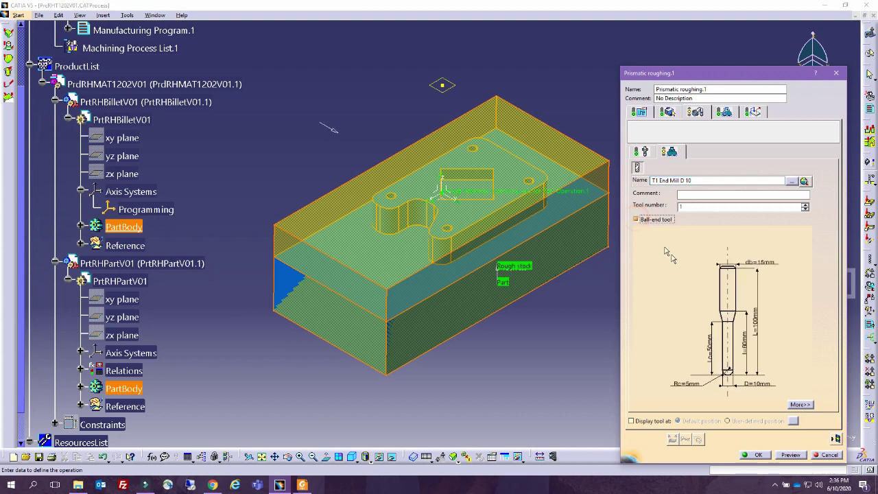
pyautogui.click(641, 220)
pyautogui.click(637, 219)
pyautogui.doubleClick(686, 384)
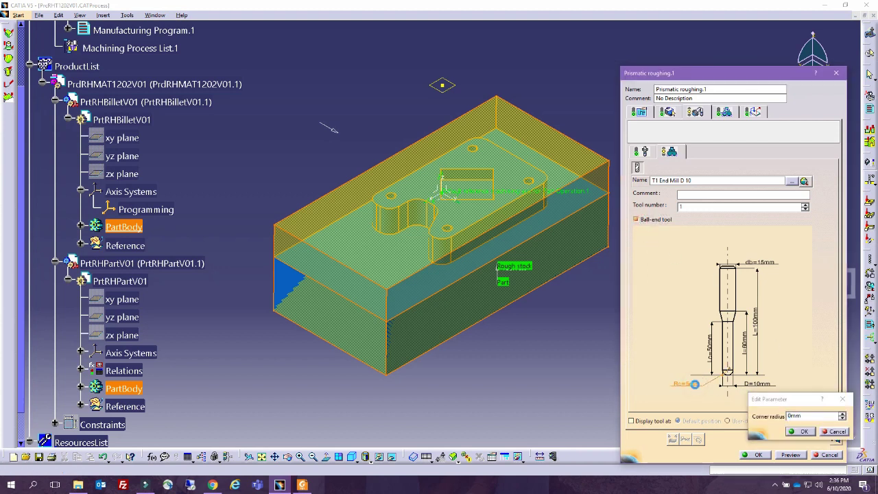
pyautogui.press('Return')
# Set the end mill's nominal diameter D to 10 mm.
pyautogui.doubleClick(753, 385)
pyautogui.write('10')
pyautogui.press('Return')
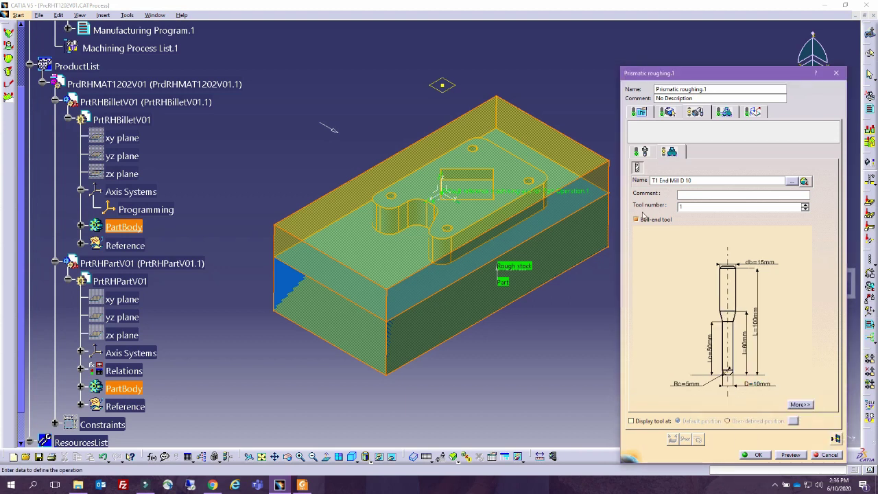
# Try a corner radius of 0 mm on the end mill and turn its ball-end option back on.
pyautogui.doubleClick(689, 386)
pyautogui.write('0')
pyautogui.press('Return')
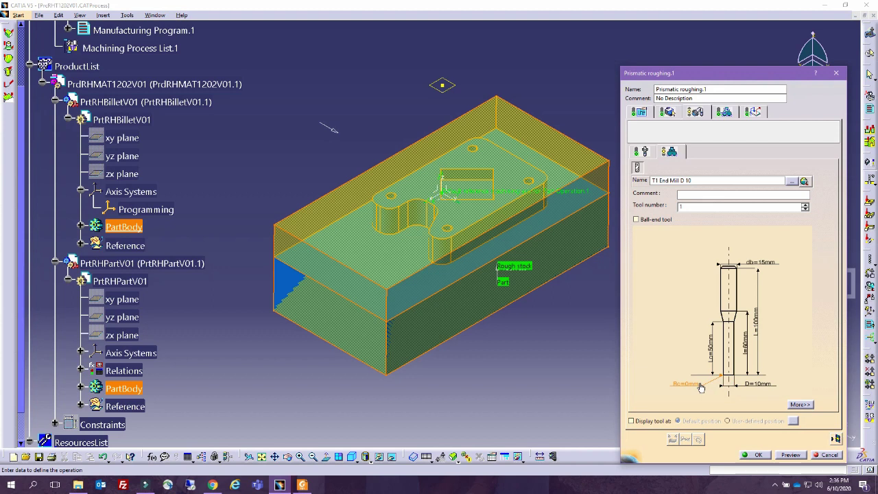
pyautogui.click(645, 220)
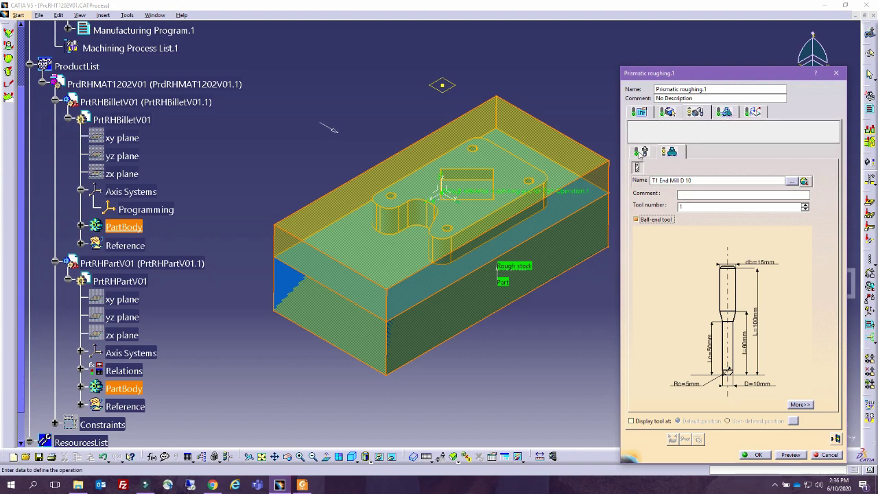
# Review the tool assembly, feeds and speeds, and macro settings of the roughing operation.
pyautogui.click(641, 152)
pyautogui.click(665, 153)
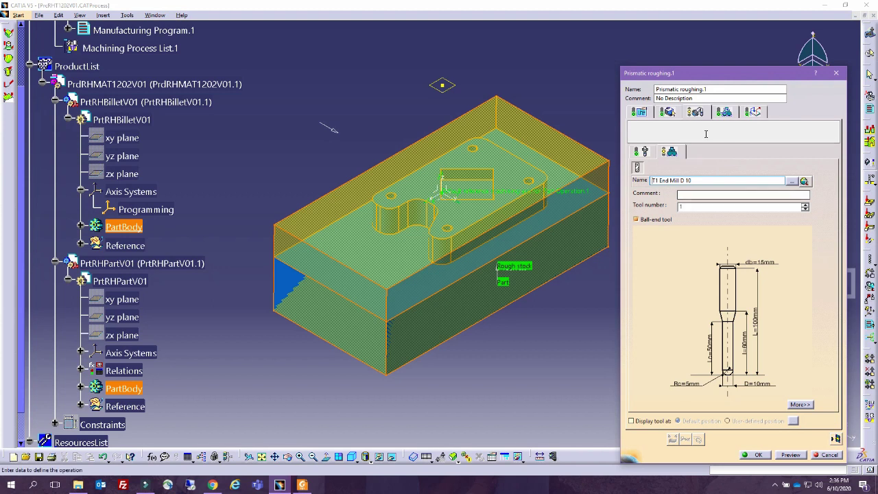
pyautogui.click(726, 113)
pyautogui.click(750, 115)
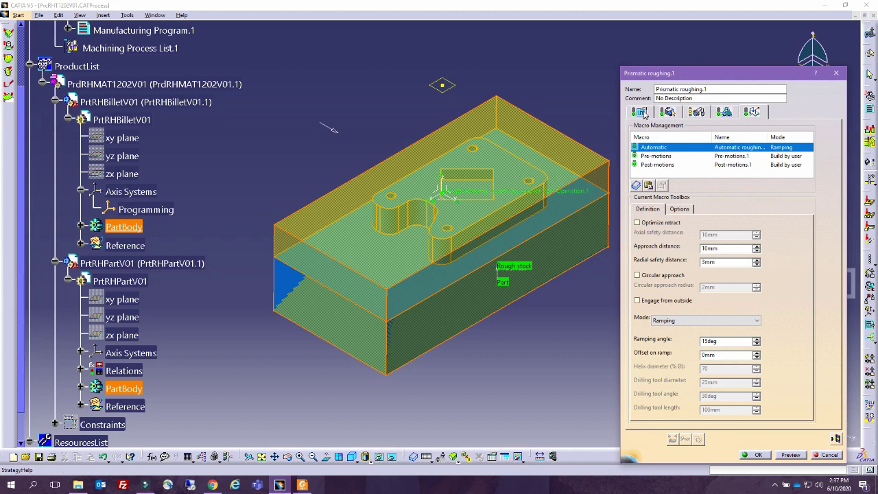
# Compute the Prismatic roughing.1 tool path and examine it around the part and pocket.
pyautogui.click(836, 439)
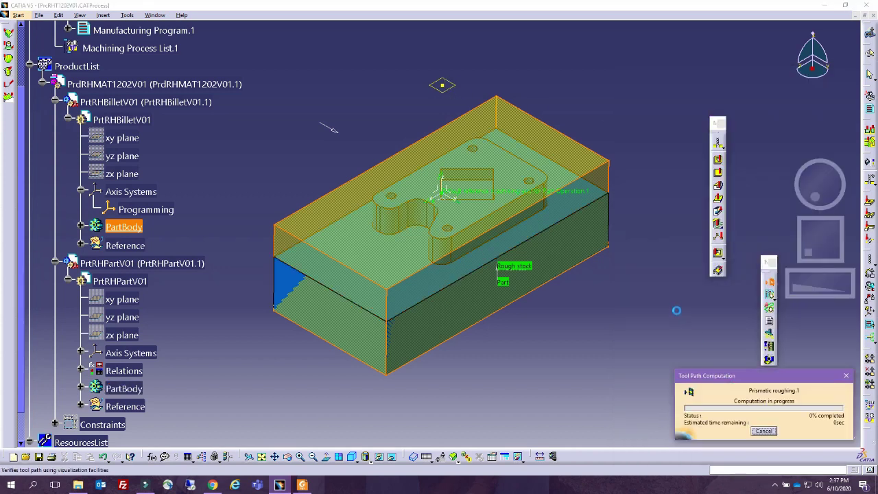
pyautogui.moveTo(400, 262); pyautogui.dragTo(392, 280, button='middle')
pyautogui.moveTo(451, 314); pyautogui.dragTo(433, 115, button='middle')
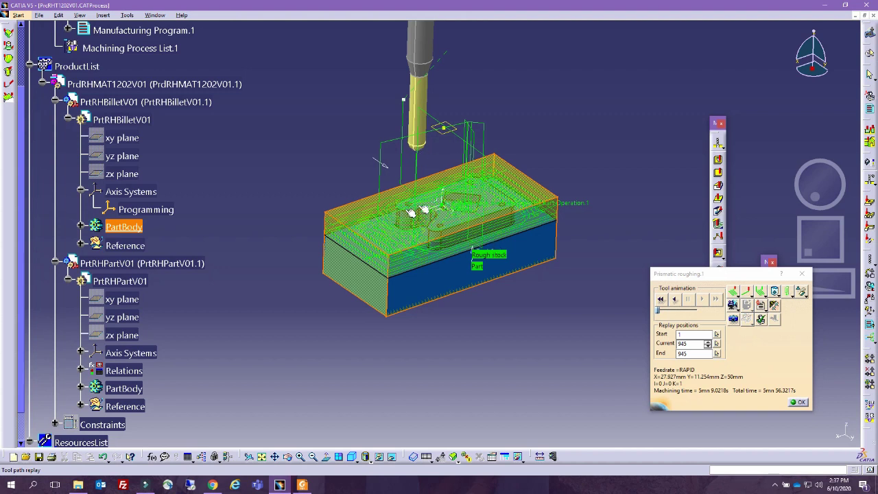
pyautogui.moveTo(440, 297); pyautogui.dragTo(405, 194, button='middle')
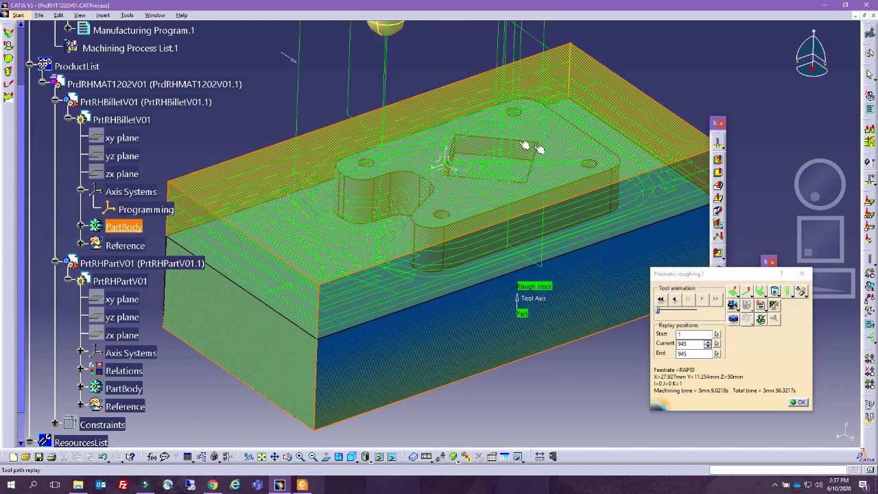
pyautogui.moveTo(540, 261); pyautogui.dragTo(546, 309, button='middle')
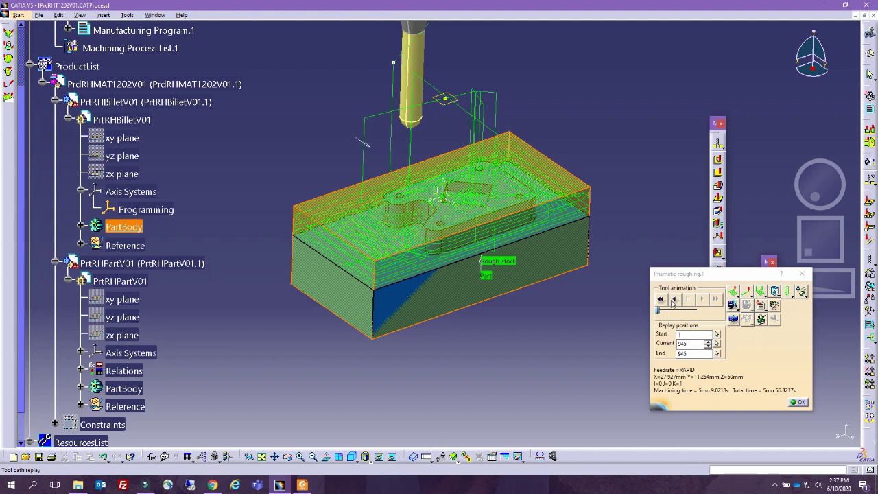
# Replay the roughing tool path from its start and inspect the ball-end tool's motion close to the part.
pyautogui.click(674, 301)
pyautogui.click(706, 302)
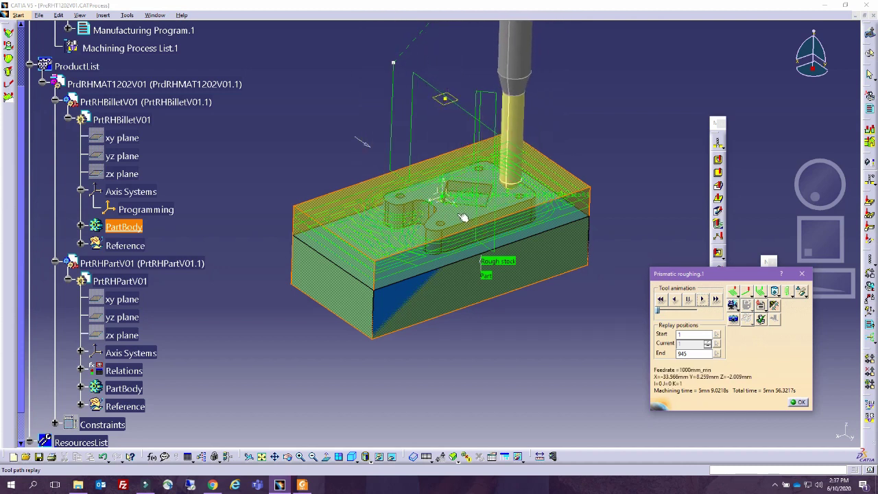
pyautogui.moveTo(492, 311); pyautogui.dragTo(474, 168, button='middle')
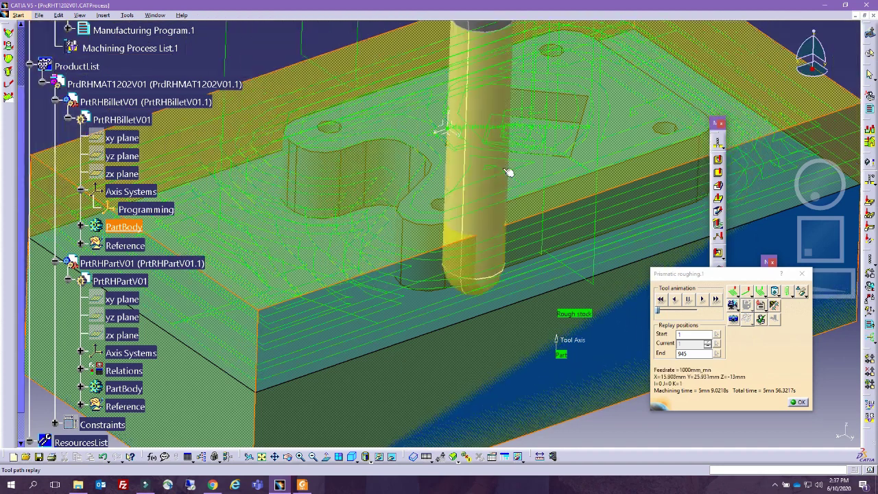
pyautogui.keyDown('ctrl'); pyautogui.moveTo(505, 161); pyautogui.dragTo(500, 237, button='middle'); pyautogui.keyUp('ctrl')
# Run the video simulation of Prismatic roughing.1 to its end and inspect the material left by the ball-end tool.
pyautogui.click(734, 305)
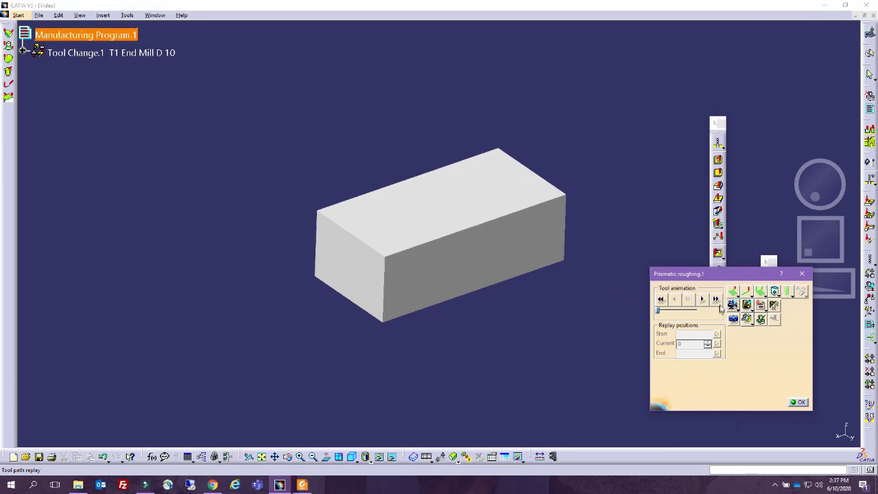
pyautogui.click(716, 299)
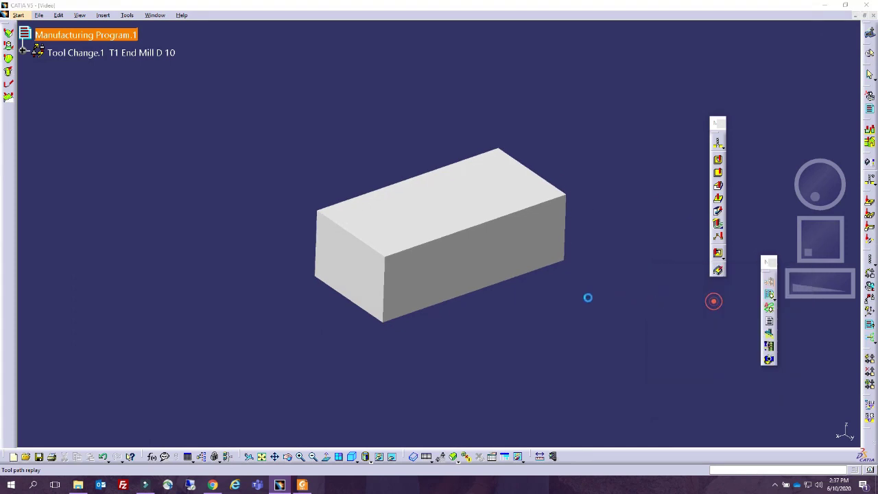
pyautogui.keyDown('ctrl'); pyautogui.moveTo(484, 320); pyautogui.dragTo(430, 264, button='middle'); pyautogui.keyUp('ctrl')
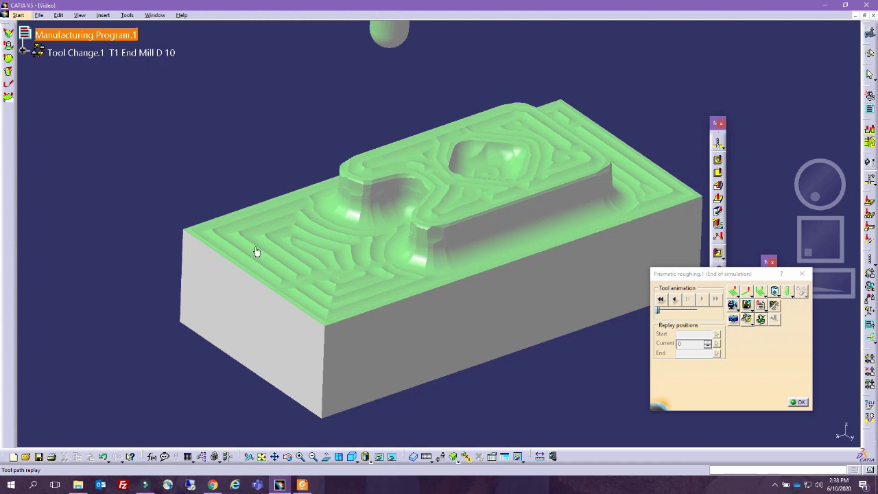
pyautogui.click(798, 402)
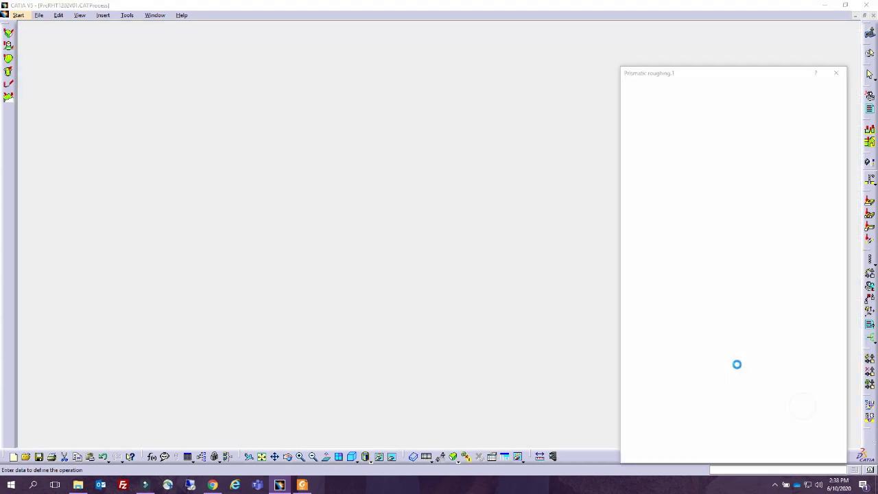
# Set the corner radius Rc of the T1 End Mill D 10 to 0 mm.
pyautogui.click(695, 111)
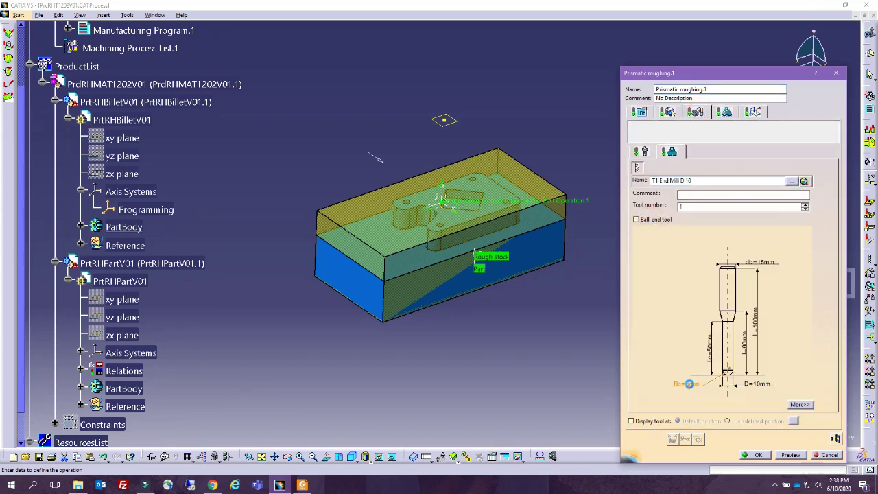
pyautogui.doubleClick(690, 385)
pyautogui.write('0')
pyautogui.press('Return')
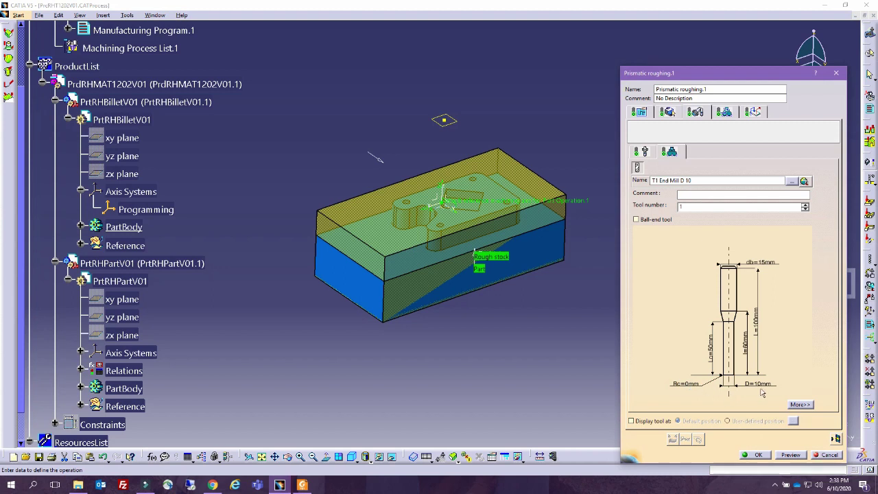
# Compute the roughing tool path with the flat end mill and inspect the machined stock in a video simulation.
pyautogui.click(835, 438)
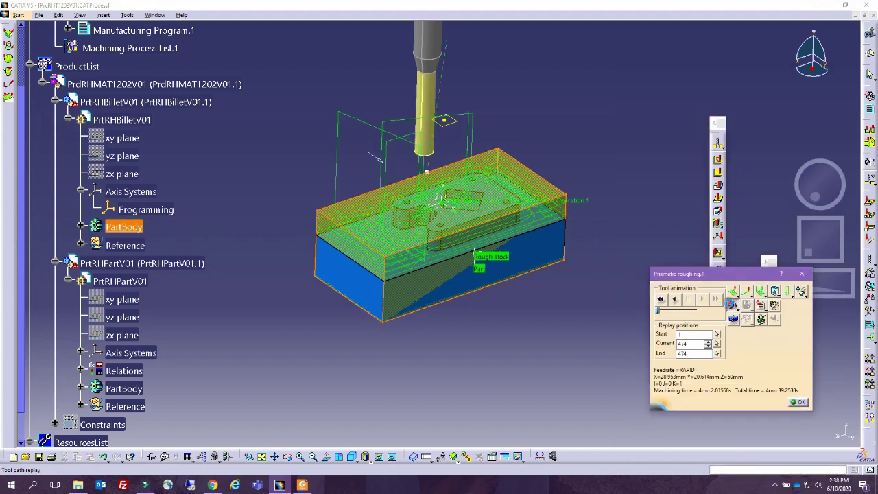
pyautogui.click(733, 304)
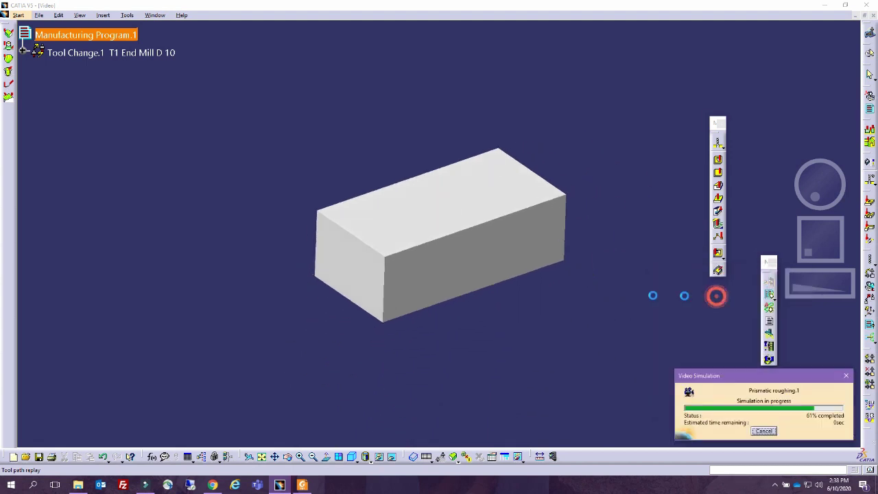
pyautogui.keyDown('ctrl'); pyautogui.moveTo(461, 334); pyautogui.dragTo(447, 285, button='middle'); pyautogui.keyUp('ctrl')
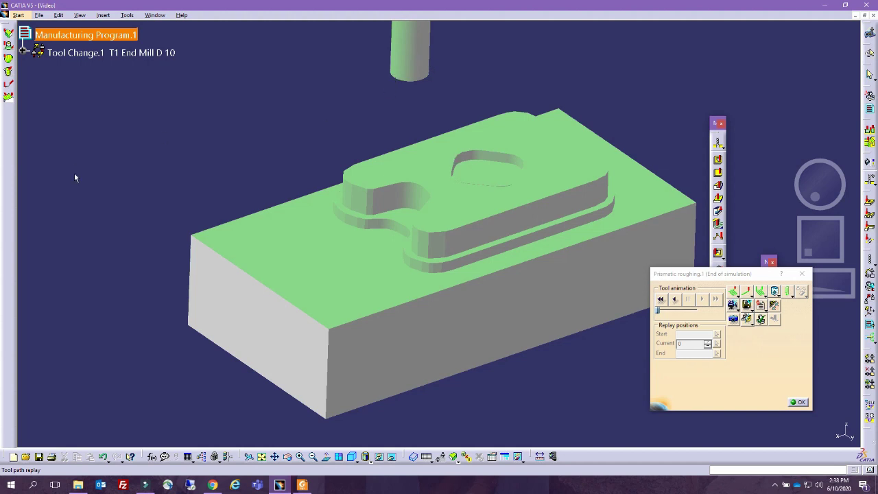
pyautogui.click(798, 403)
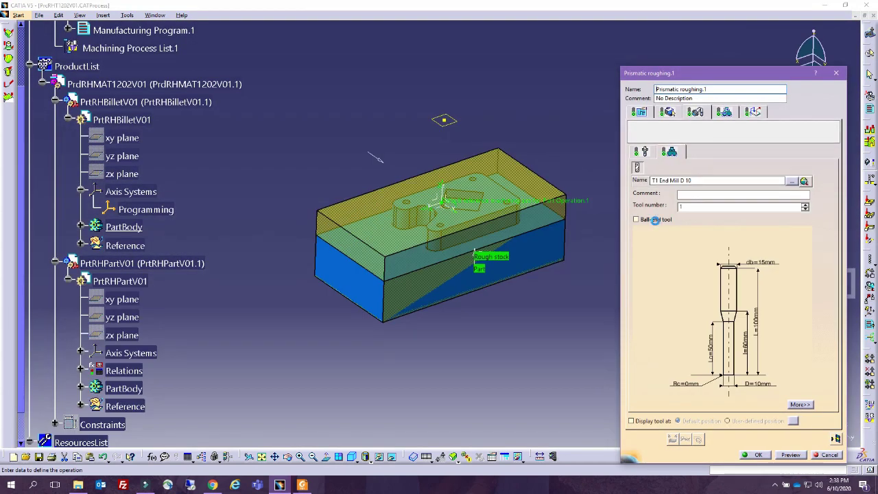
# Turn the end mill's ball-end option back on, recompute the roughing tool path and run its video simulation to the end.
pyautogui.click(637, 219)
pyautogui.click(836, 439)
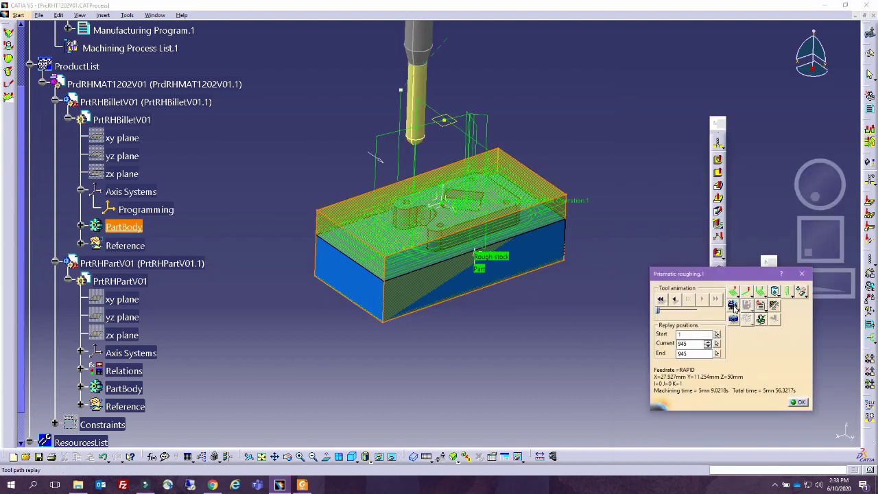
pyautogui.click(732, 306)
pyautogui.click(716, 300)
pyautogui.moveTo(505, 330); pyautogui.dragTo(501, 284, button='middle')
# Associate the simulated video result with Prismatic roughing.1 and accept the roughing operation.
pyautogui.click(752, 308)
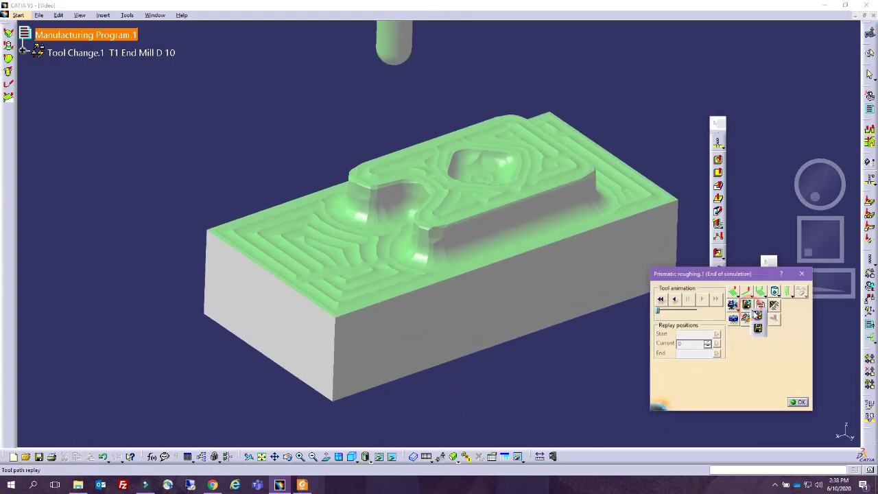
pyautogui.click(757, 322)
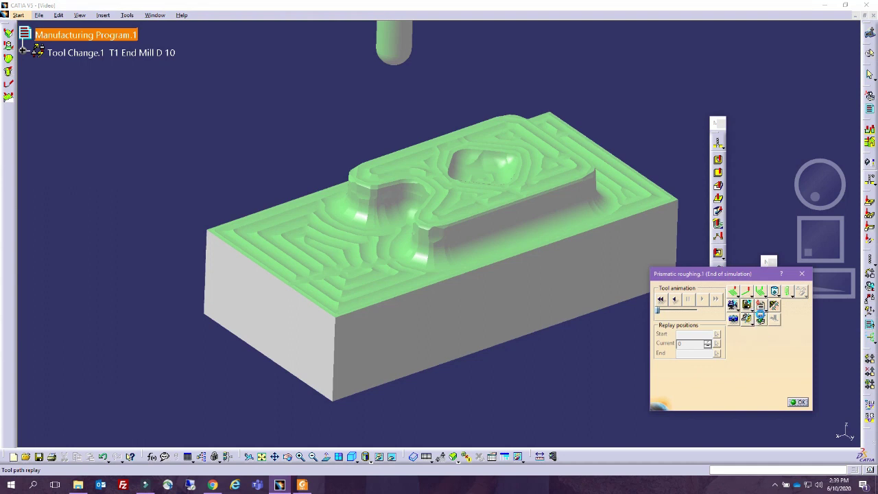
pyautogui.click(472, 264)
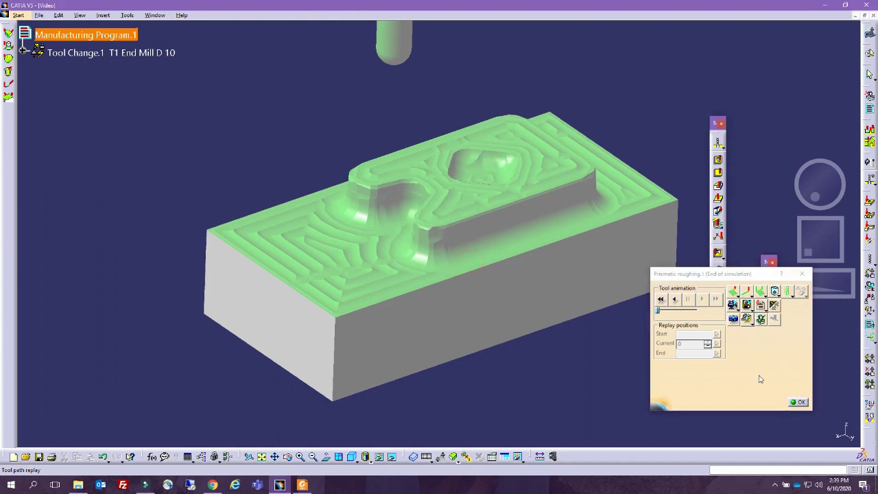
pyautogui.click(799, 403)
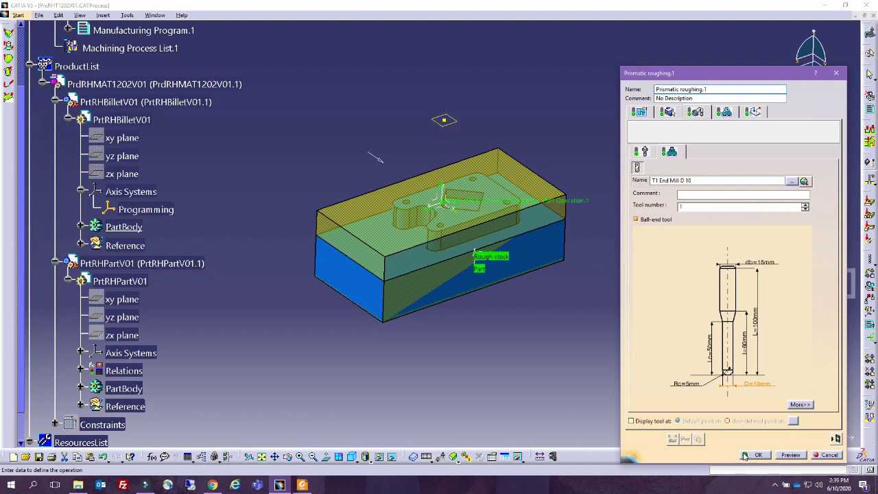
pyautogui.click(755, 455)
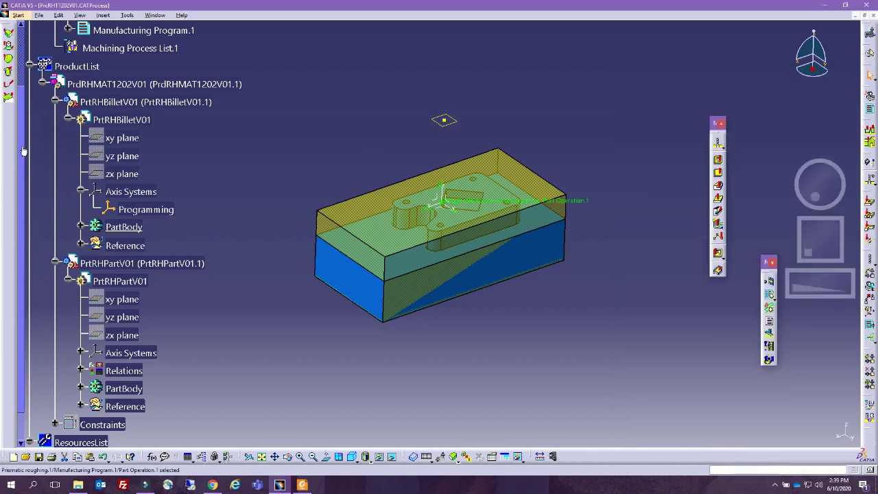
# Expand Manufacturing Program.1 and create a Pocketing operation after Prismatic roughing.1.
pyautogui.moveTo(22, 148); pyautogui.dragTo(21, 90)
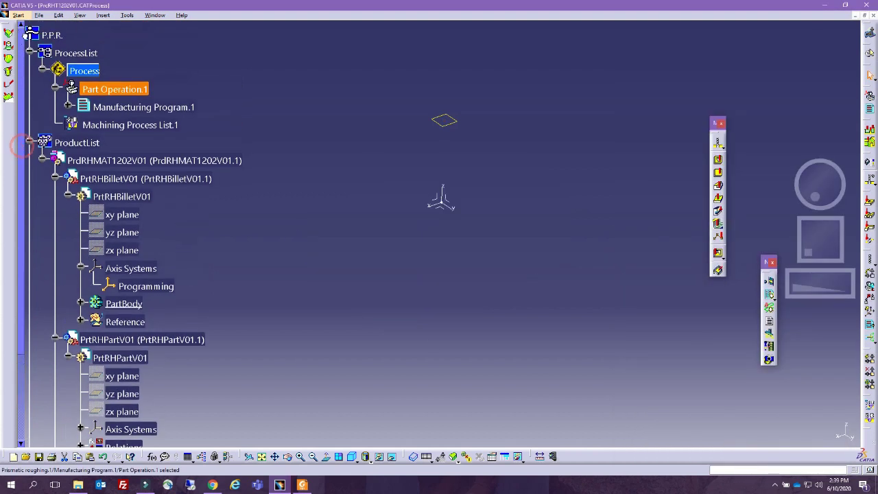
pyautogui.click(67, 106)
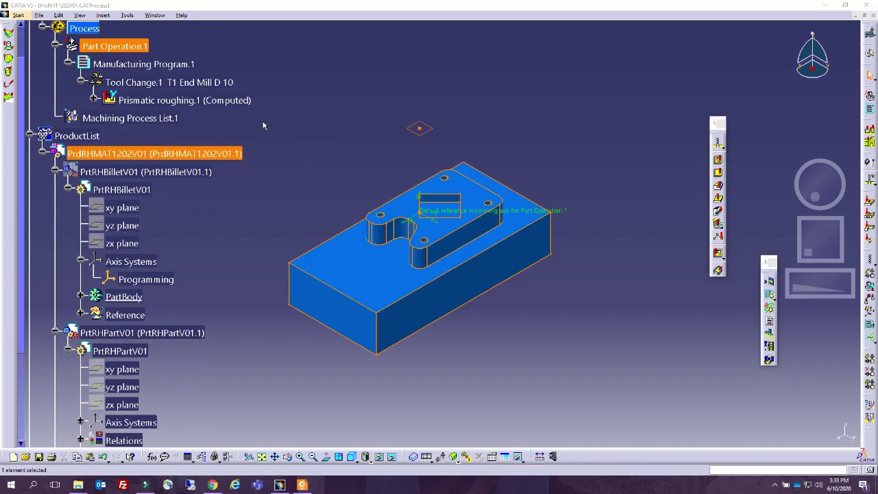
pyautogui.click(262, 122)
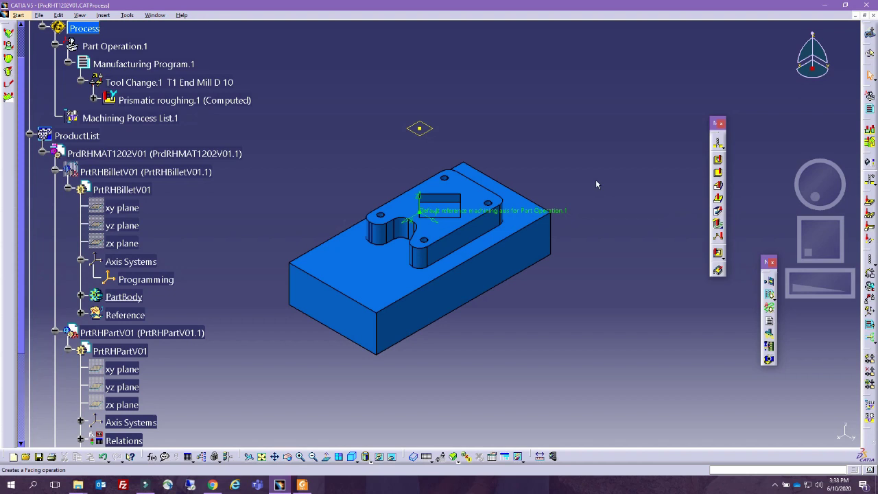
pyautogui.click(718, 159)
pyautogui.doubleClick(165, 100)
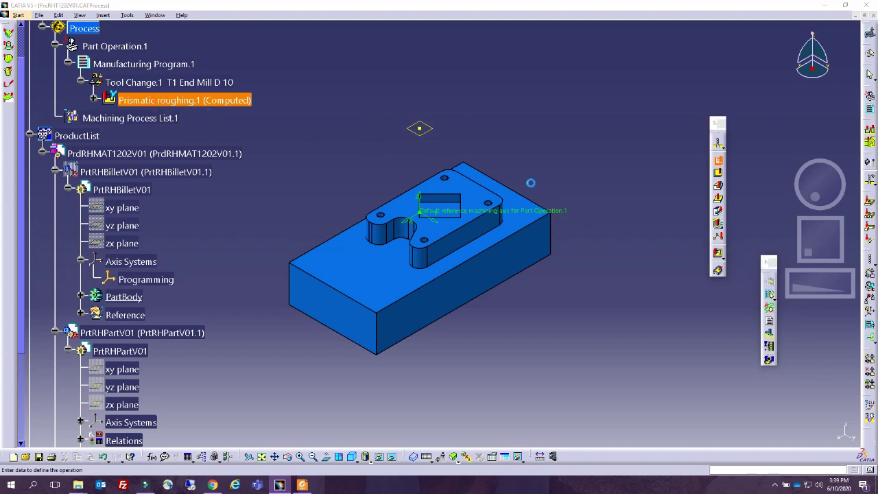
# Change the pocketing style to Closed Pocket and use the floor face of the part's rectangular pocket as the bottom.
pyautogui.keyDown('ctrl'); pyautogui.moveTo(481, 301); pyautogui.dragTo(481, 232, button='middle'); pyautogui.keyUp('ctrl')
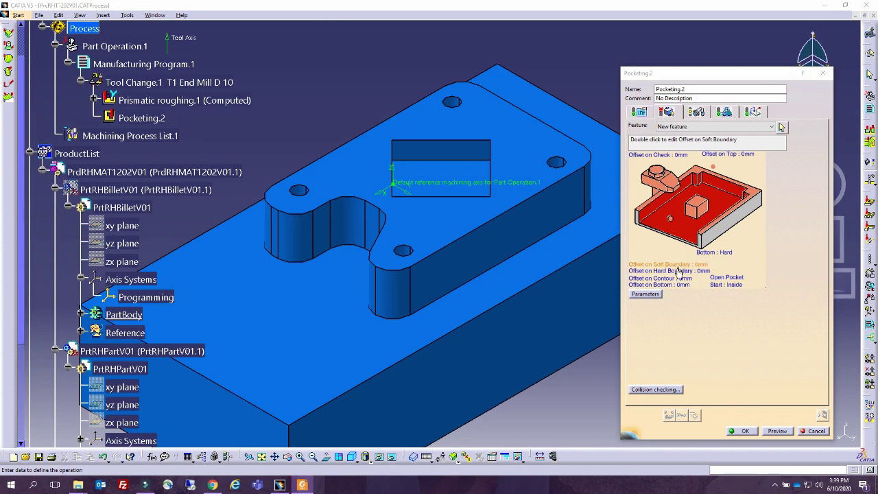
pyautogui.click(729, 280)
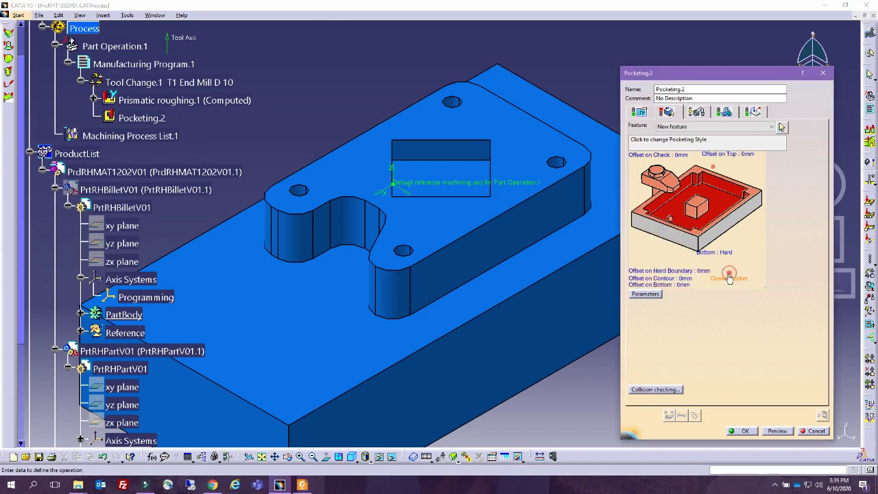
pyautogui.click(724, 208)
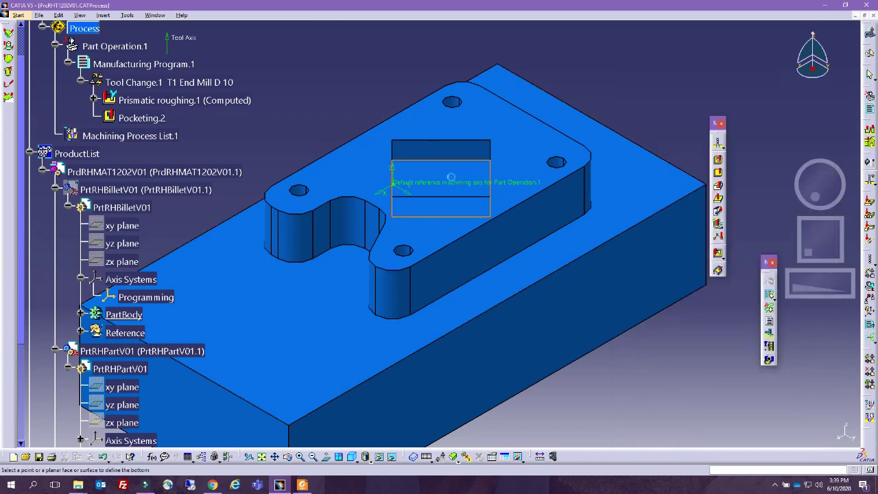
pyautogui.click(458, 181)
# Assign the T10 End Mill D 4 from the MillAndDrillStarterSet catalog to the pocketing operation and expand its tool change.
pyautogui.click(698, 113)
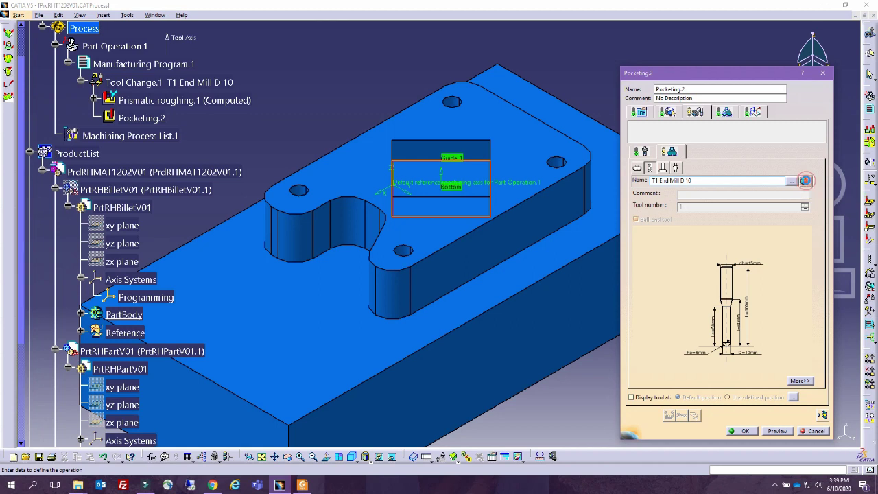
pyautogui.click(804, 181)
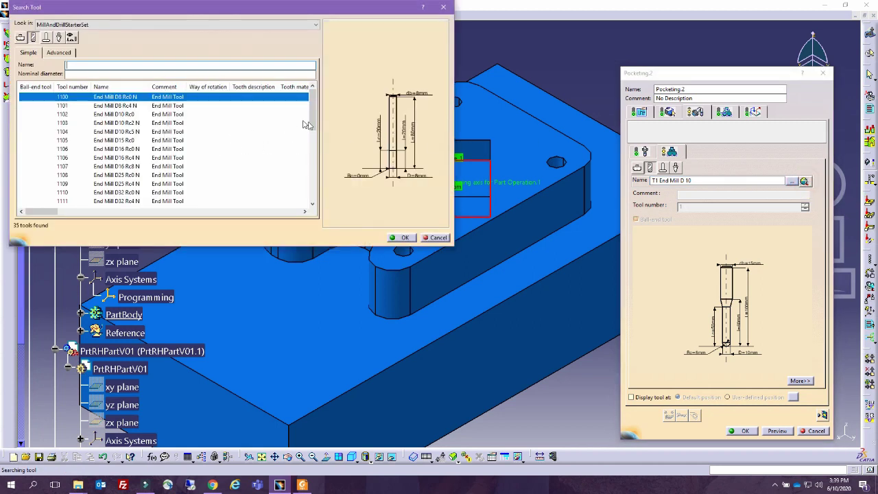
pyautogui.moveTo(313, 102); pyautogui.dragTo(310, 191)
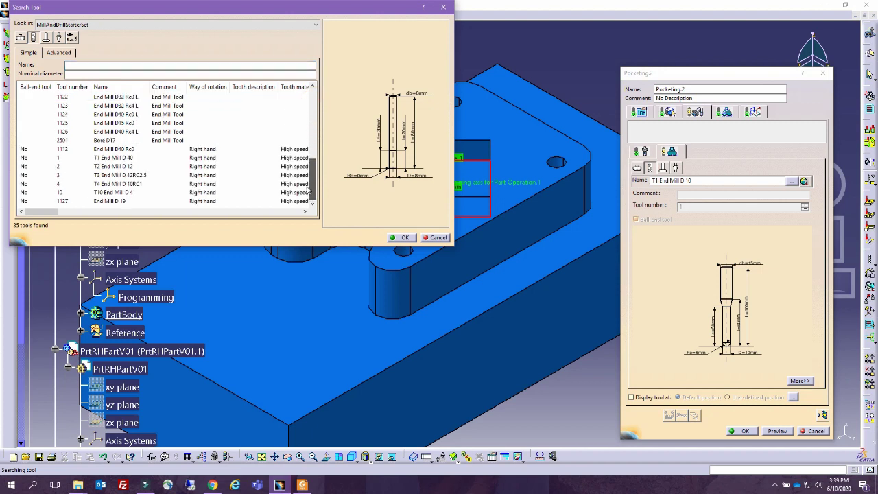
pyautogui.click(118, 193)
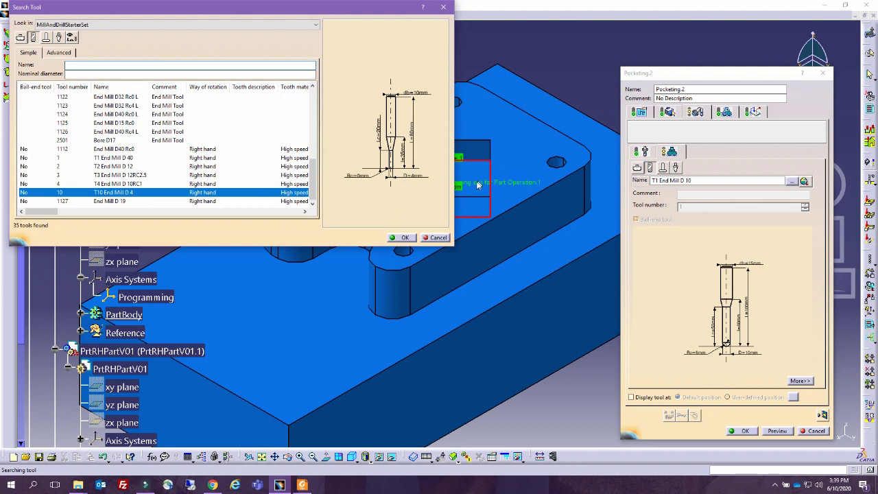
pyautogui.click(401, 238)
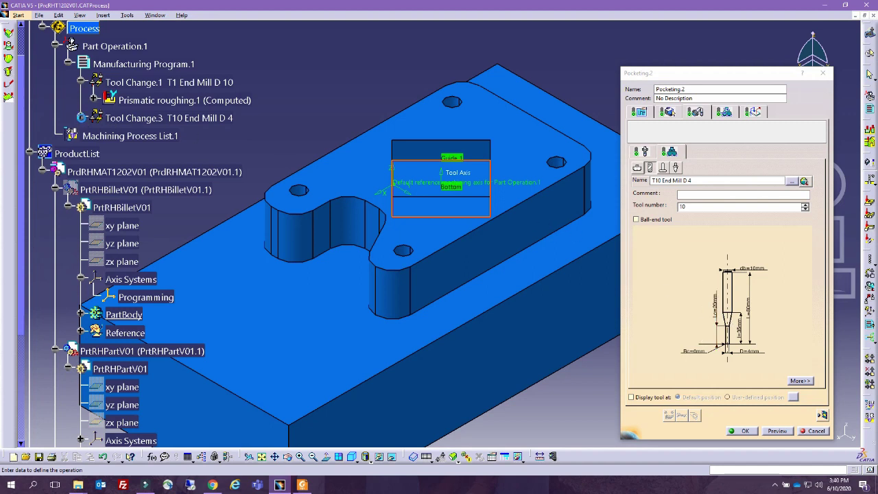
pyautogui.click(81, 118)
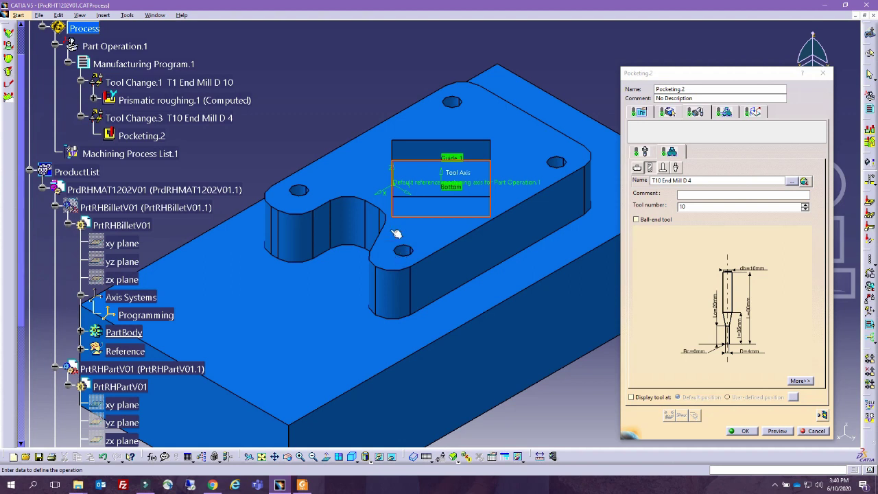
# Compute the pocketing tool path and play its video simulation on the roughed stock.
pyautogui.click(668, 111)
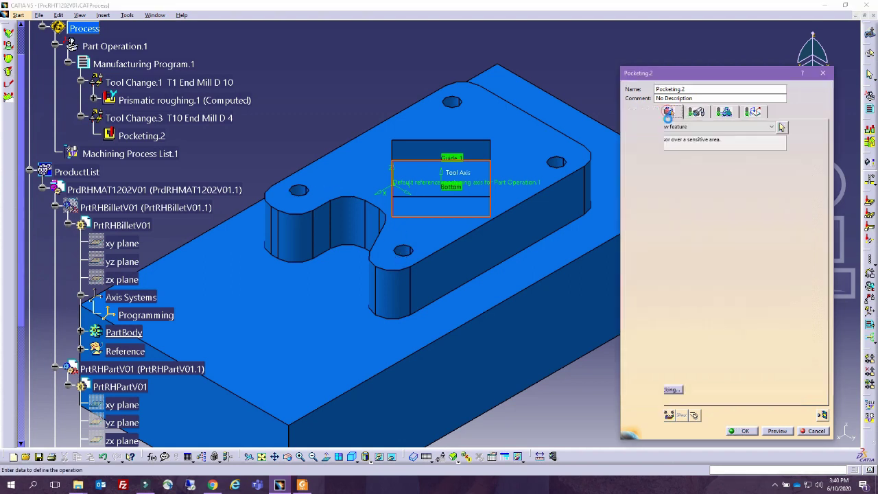
pyautogui.click(823, 415)
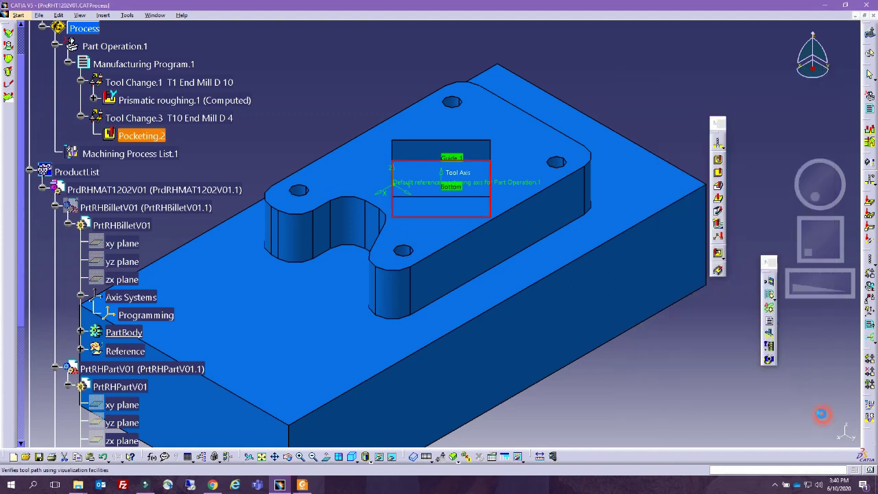
pyautogui.click(734, 305)
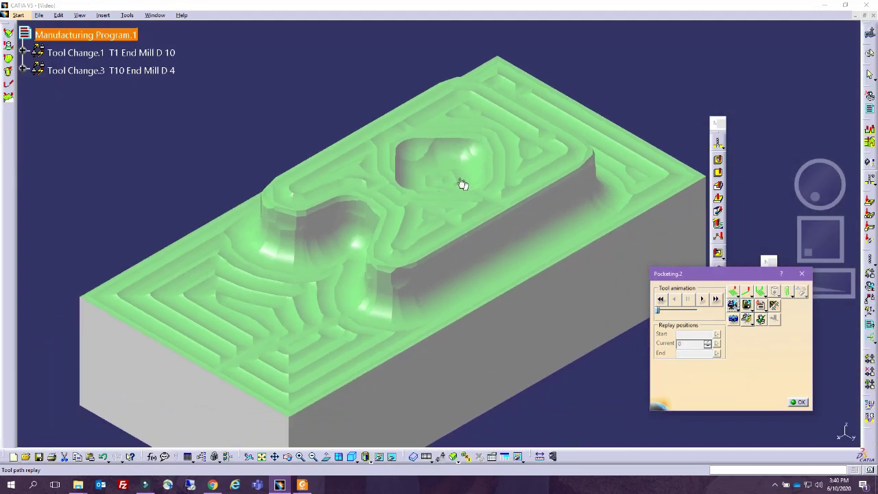
pyautogui.click(706, 302)
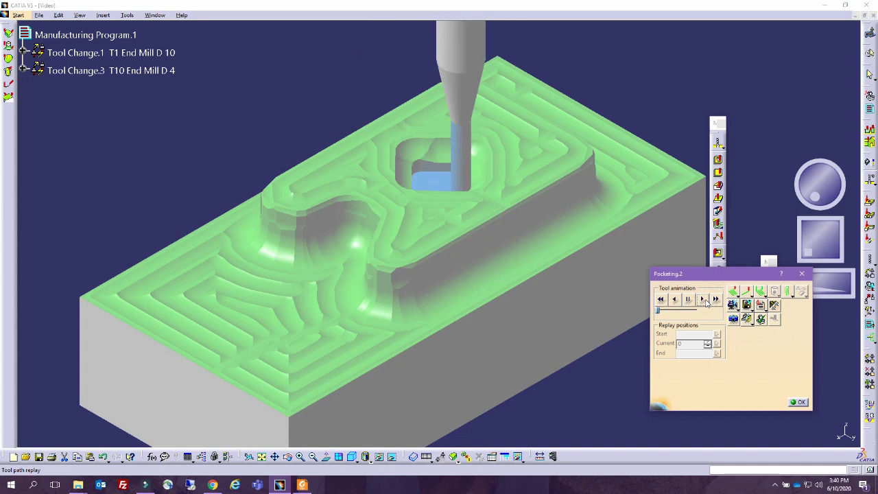
# Exit the machining video, replay the Pocketing.2 tool path over the rectangular pocket, and accept the operation.
pyautogui.click(800, 403)
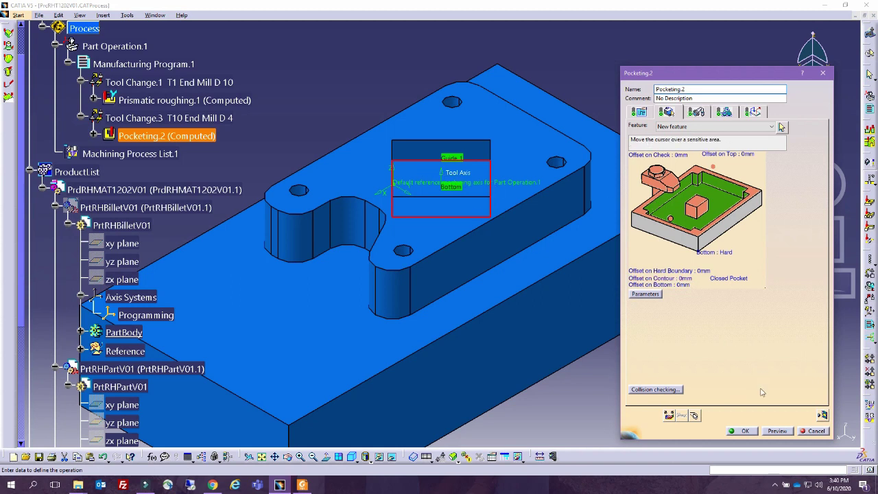
pyautogui.click(822, 414)
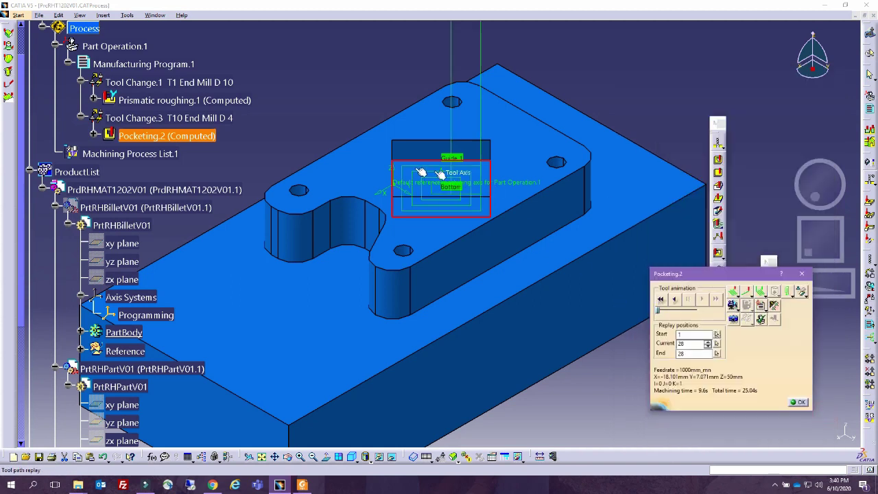
pyautogui.scroll(5, 457, 245)
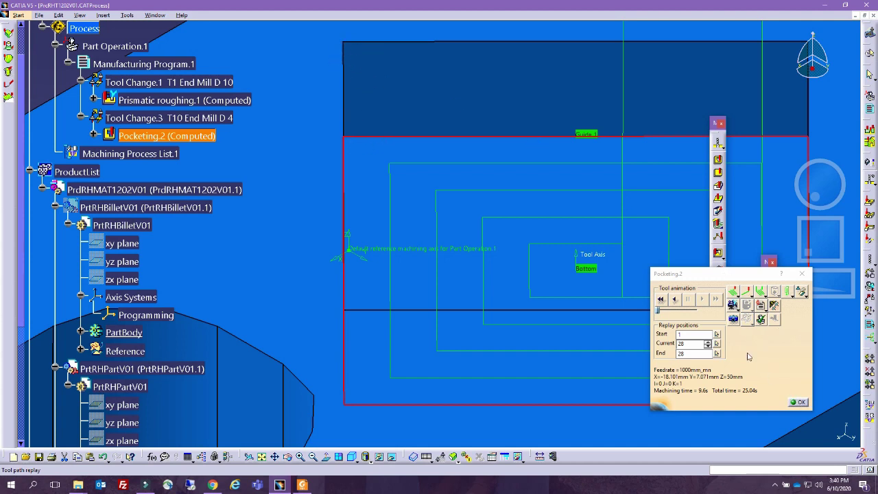
pyautogui.click(800, 401)
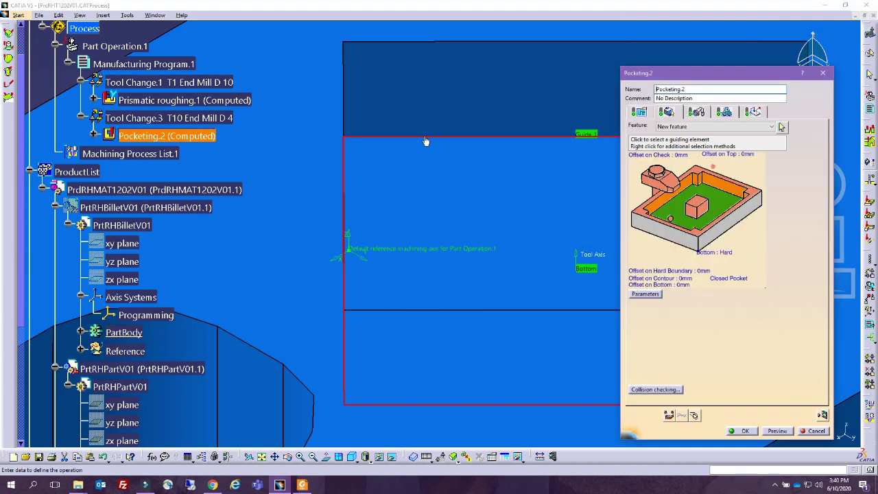
pyautogui.moveTo(421, 138); pyautogui.dragTo(716, 303, button='middle')
pyautogui.click(823, 414)
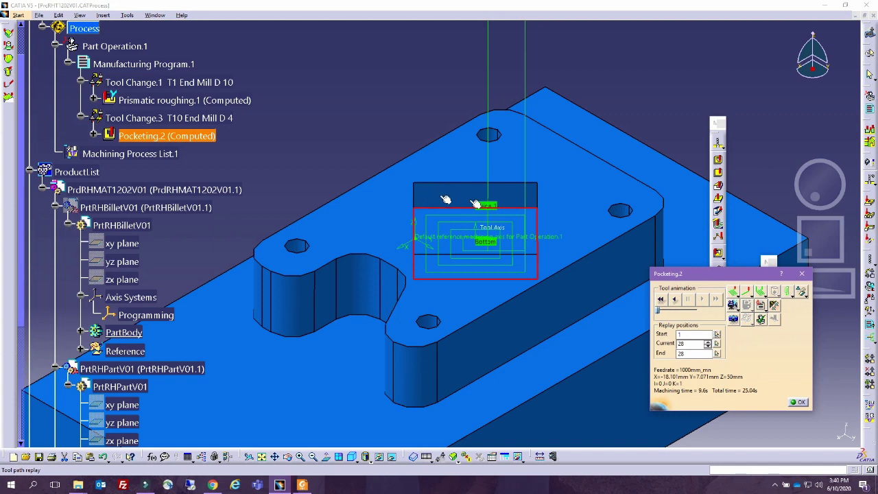
pyautogui.click(799, 402)
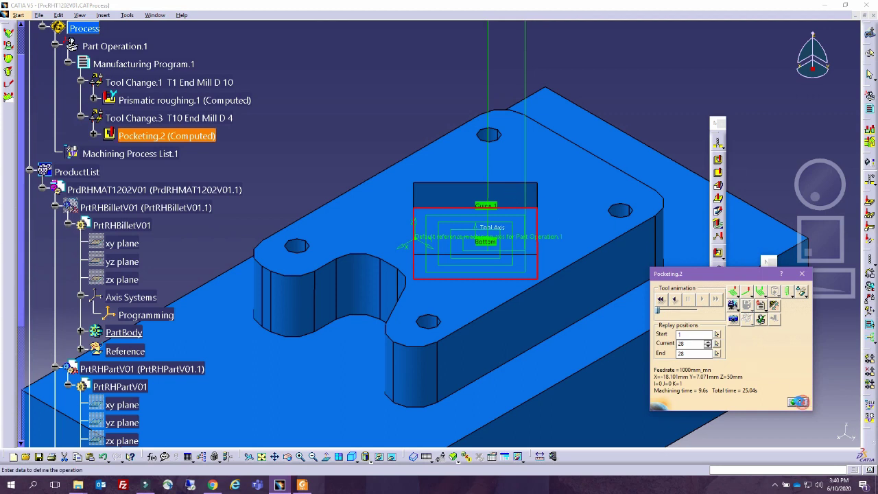
pyautogui.click(745, 431)
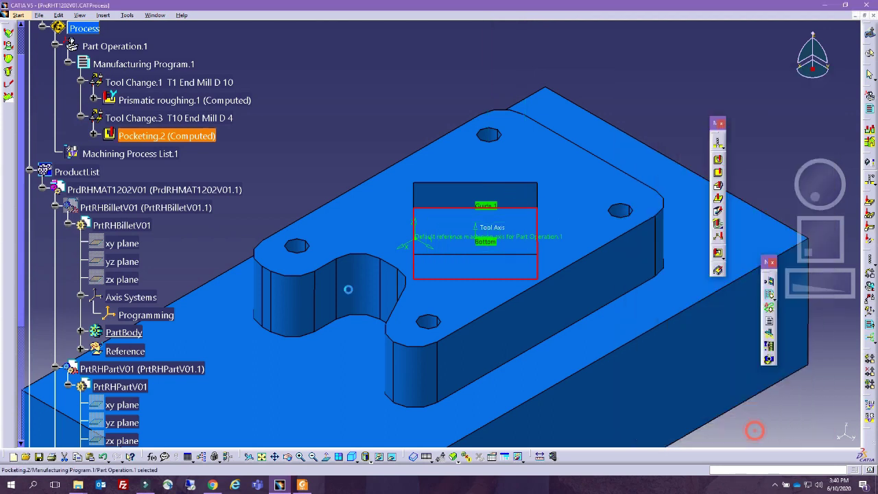
# Run the material removal video of Pocketing.2 to the end and store its video result.
pyautogui.click(94, 136)
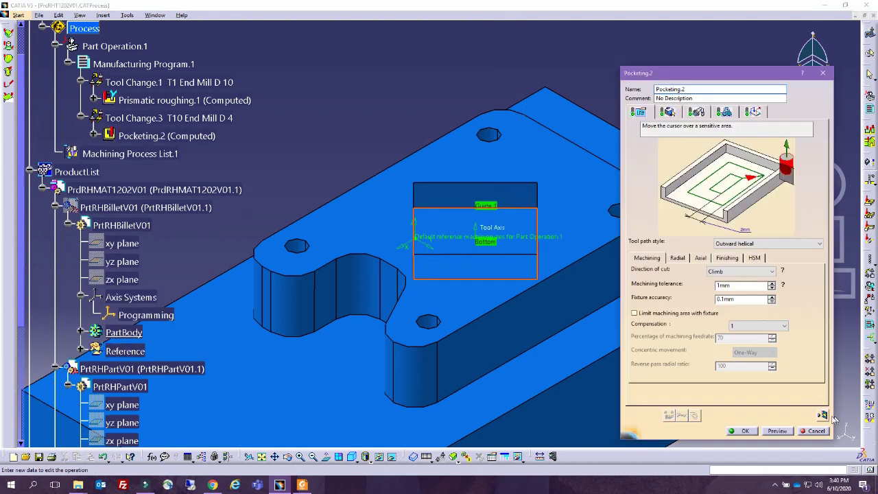
pyautogui.click(827, 417)
pyautogui.click(734, 305)
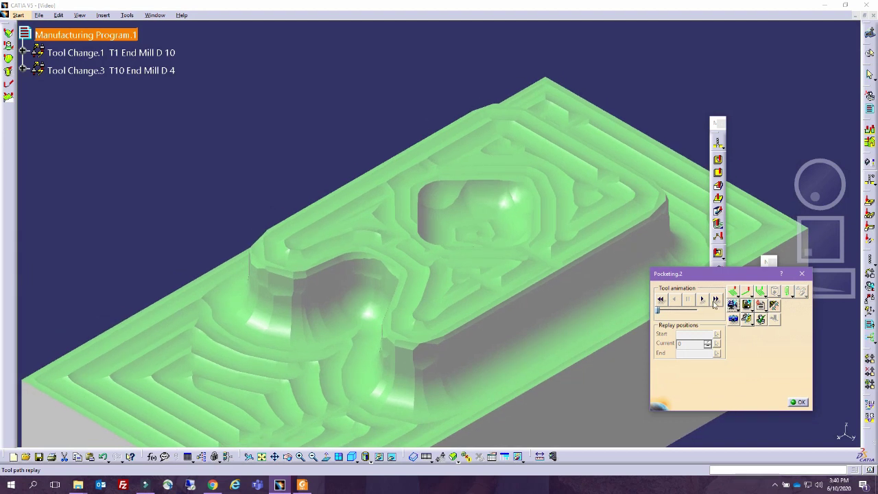
pyautogui.click(715, 300)
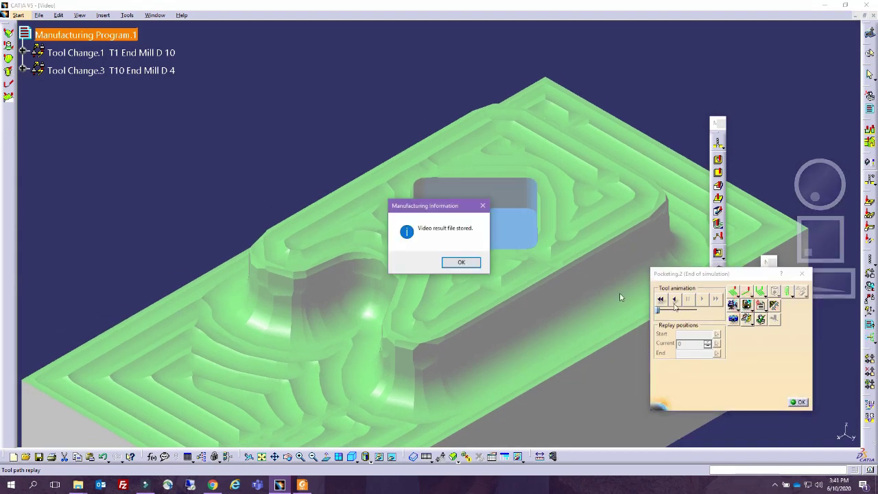
pyautogui.click(461, 262)
pyautogui.click(798, 402)
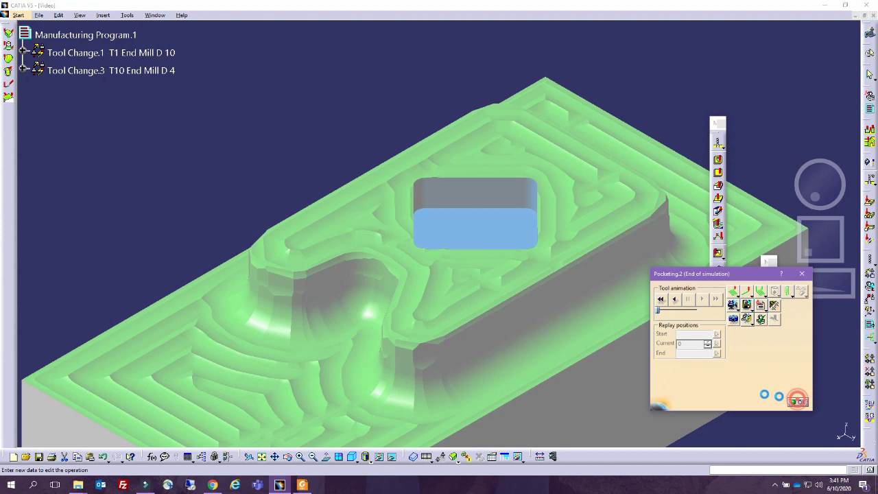
pyautogui.click(747, 431)
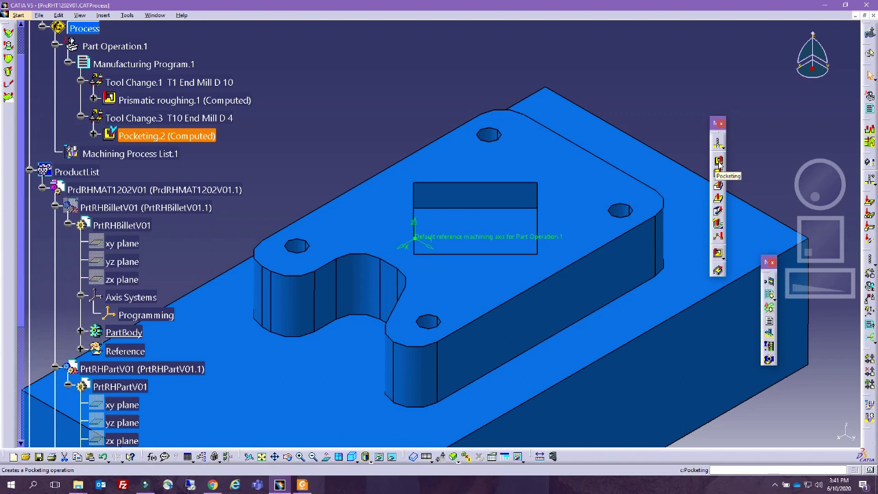
pyautogui.click(719, 162)
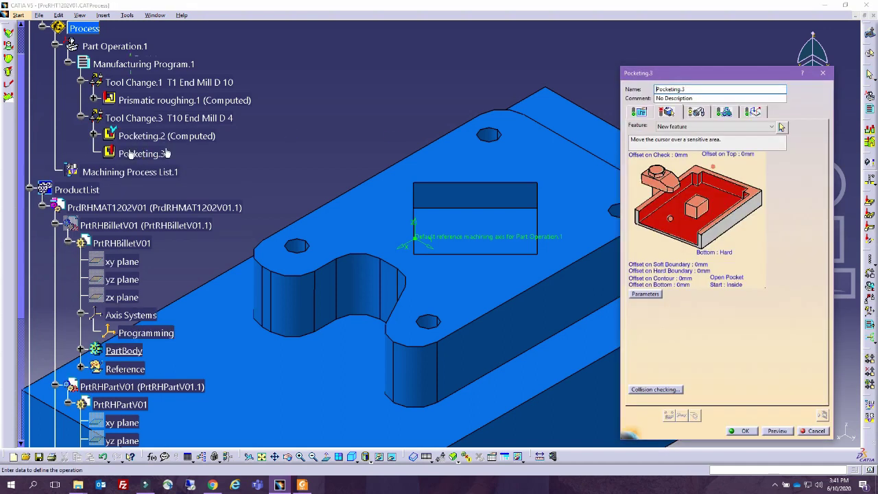
pyautogui.click(728, 278)
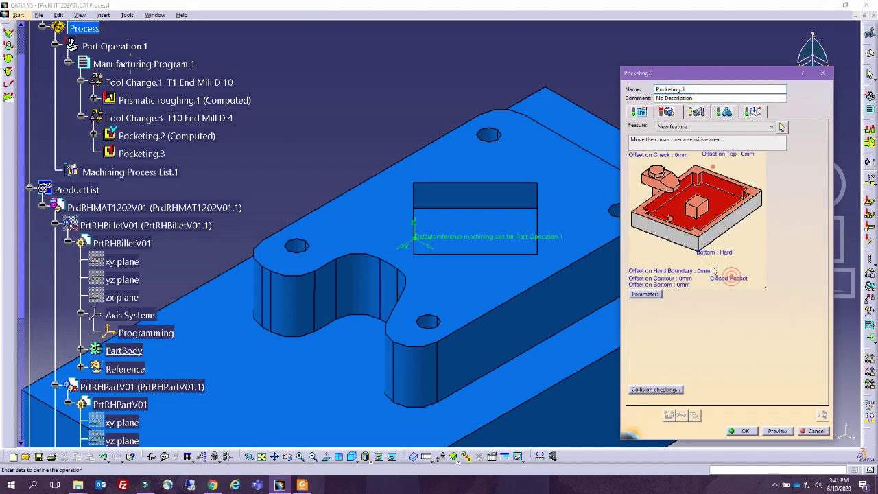
pyautogui.click(678, 208)
pyautogui.moveTo(455, 55); pyautogui.dragTo(473, 199, button='middle')
pyautogui.click(506, 105)
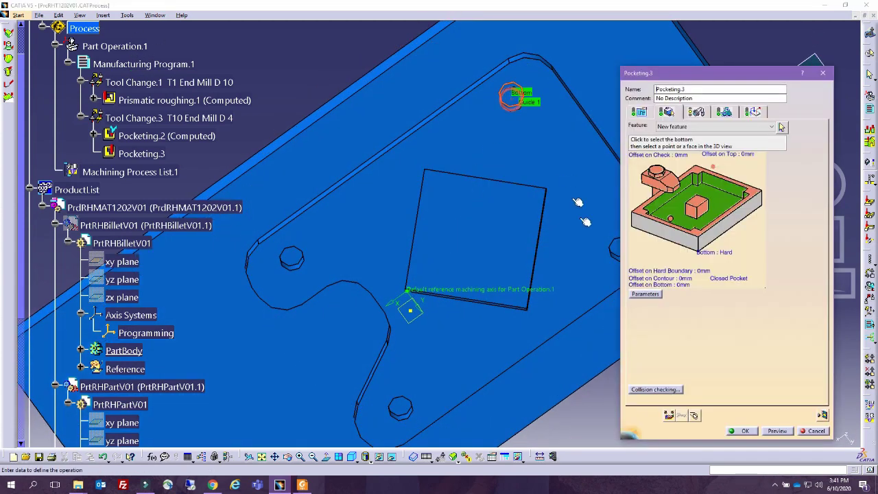
pyautogui.rightClick(689, 224)
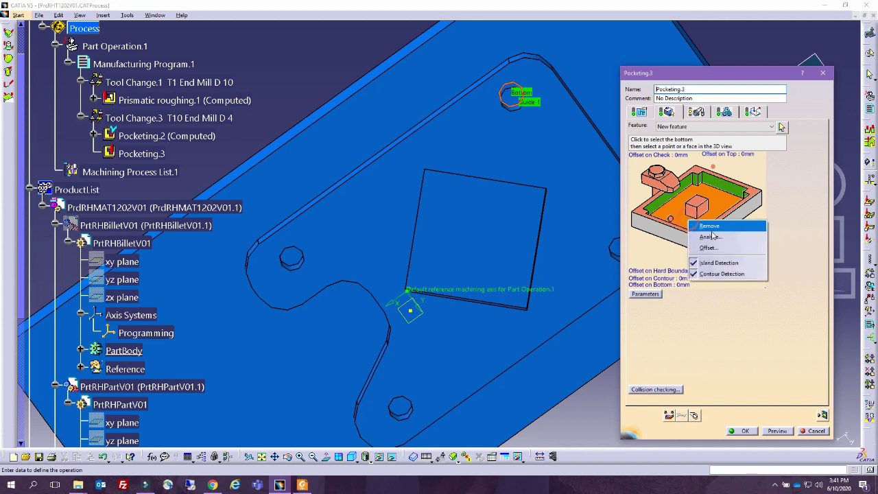
pyautogui.click(761, 314)
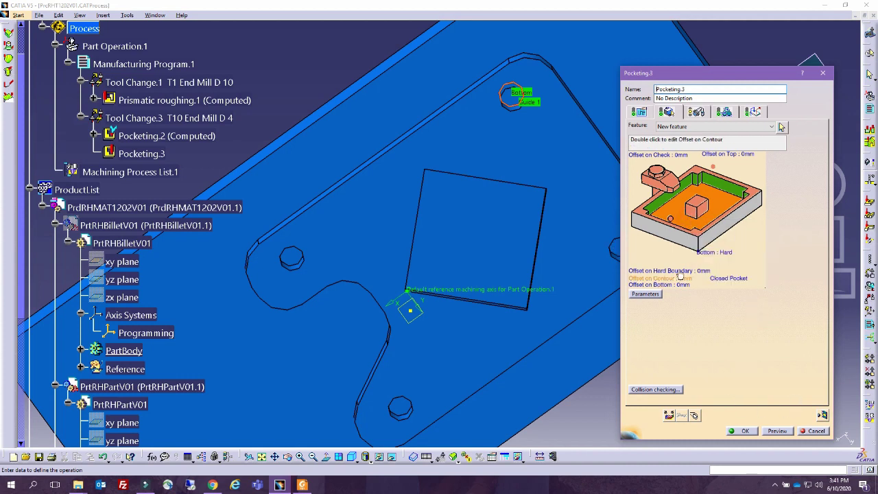
pyautogui.click(683, 226)
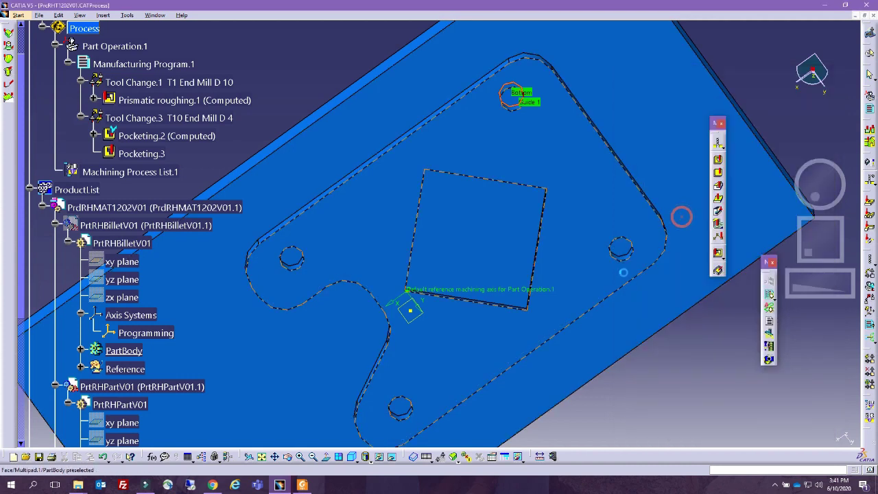
pyautogui.click(627, 253)
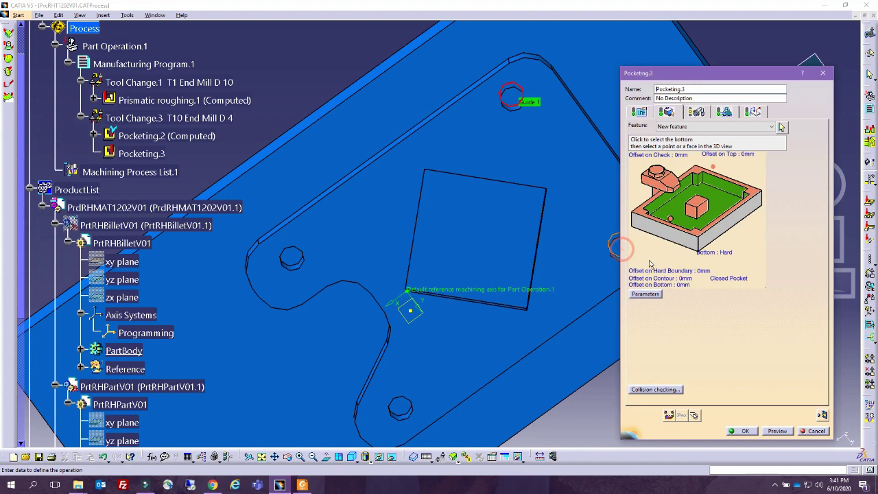
pyautogui.click(814, 431)
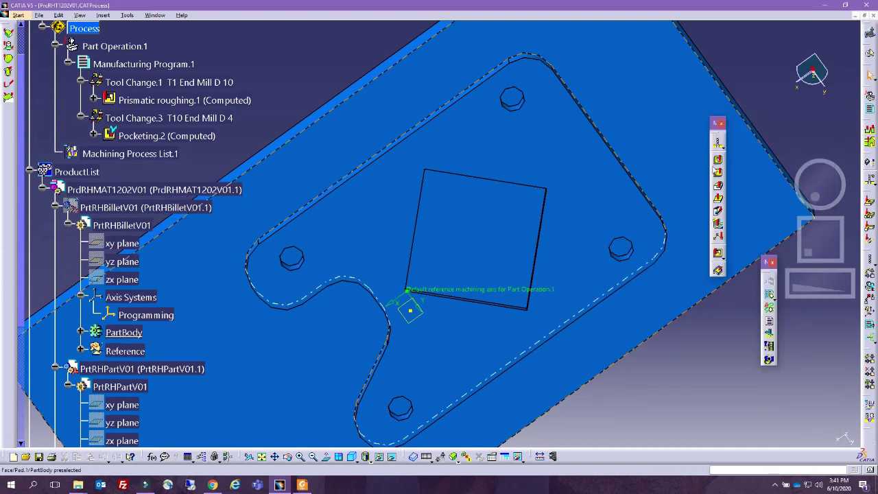
# Insert a Drilling operation after Pocketing.2 in the manufacturing program.
pyautogui.click(720, 145)
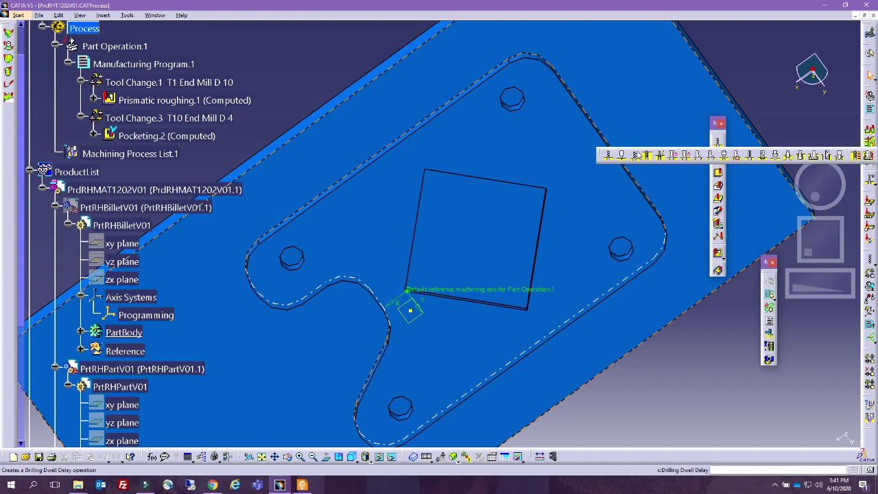
pyautogui.click(468, 276)
pyautogui.moveTo(425, 149); pyautogui.dragTo(591, 131, button='middle')
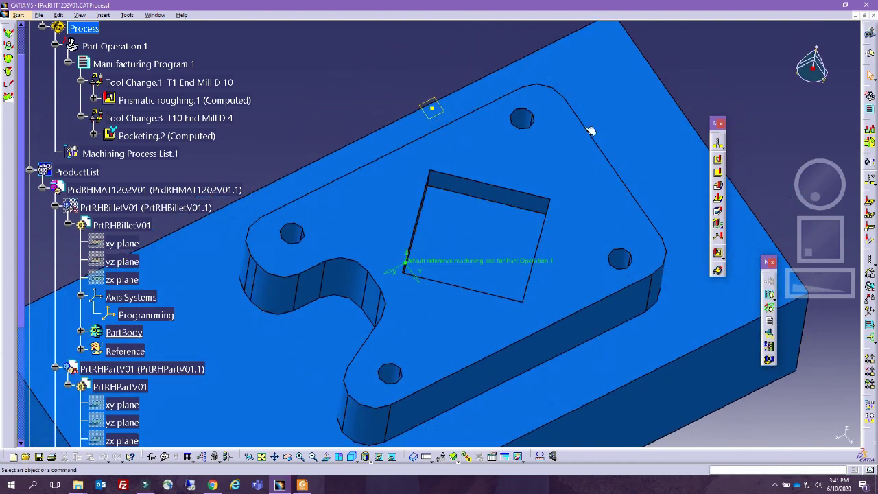
pyautogui.click(723, 165)
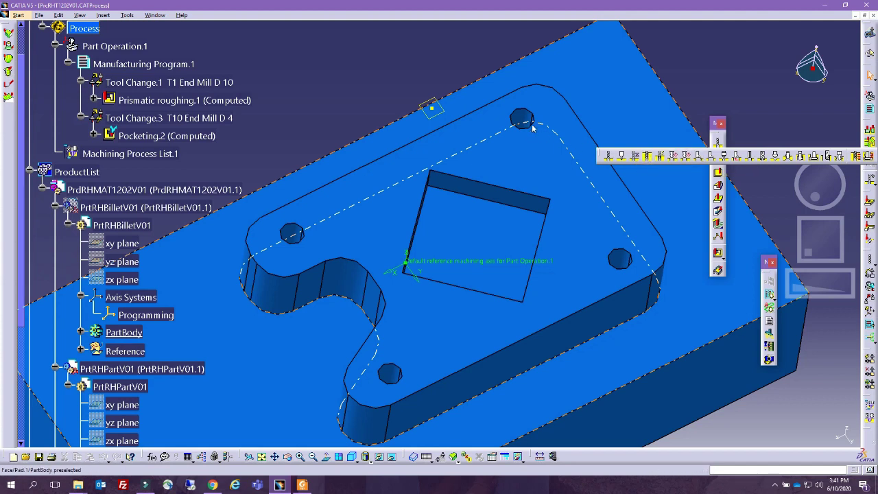
pyautogui.click(610, 159)
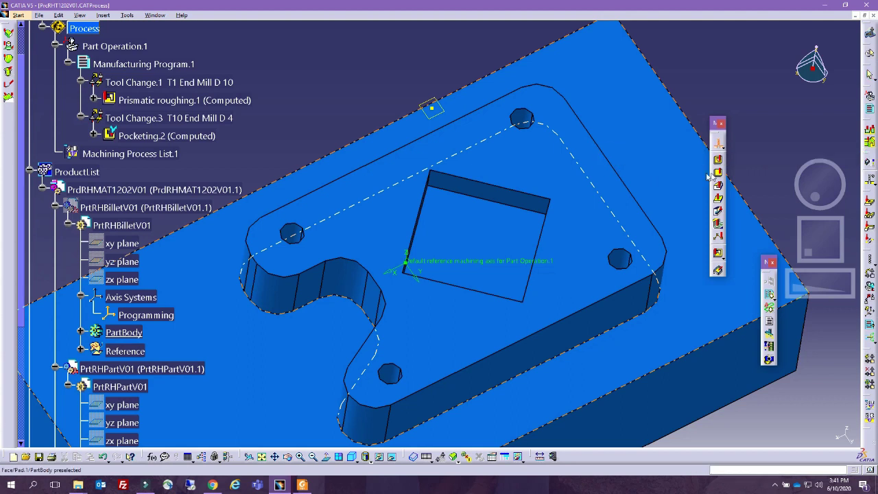
pyautogui.click(177, 136)
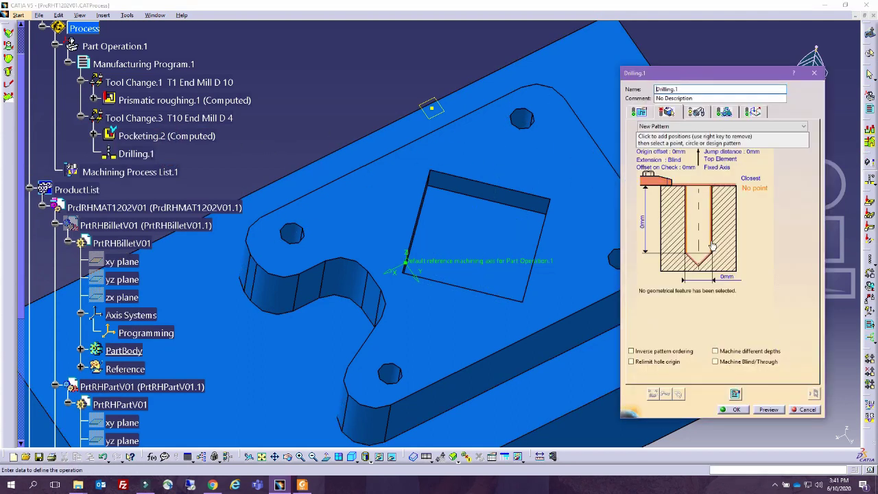
# Select the four small holes on the plate's top face as the positions of the drilling pattern.
pyautogui.click(711, 240)
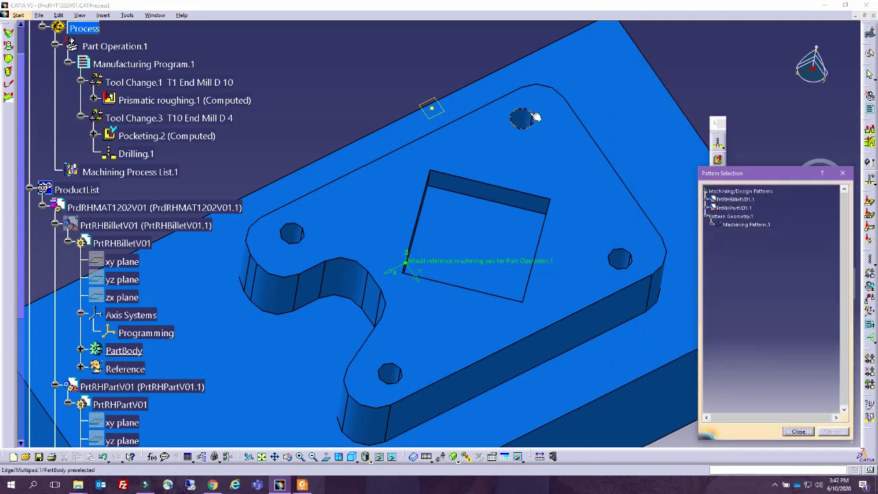
pyautogui.click(523, 118)
pyautogui.click(799, 432)
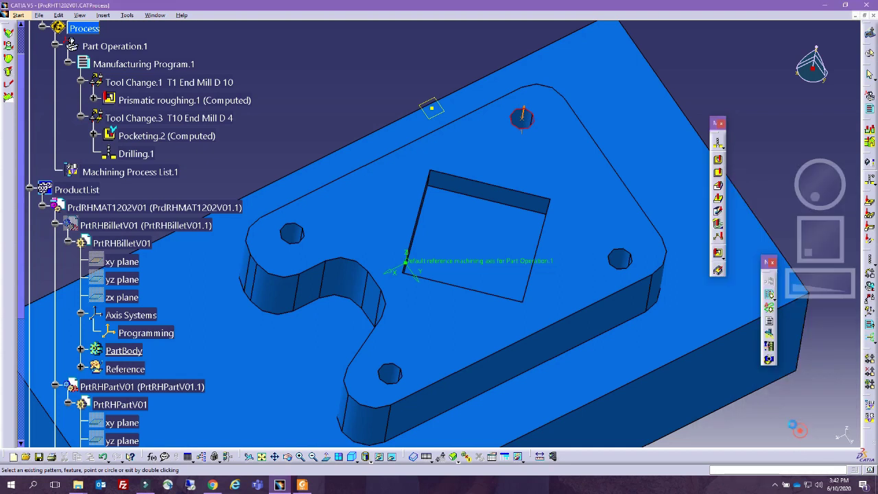
pyautogui.moveTo(451, 240); pyautogui.dragTo(435, 169, button='middle')
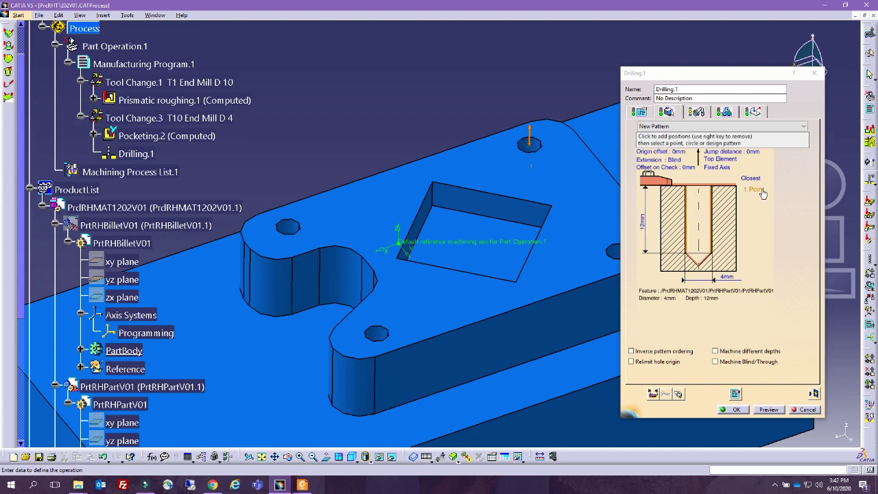
pyautogui.doubleClick(706, 226)
pyautogui.click(630, 255)
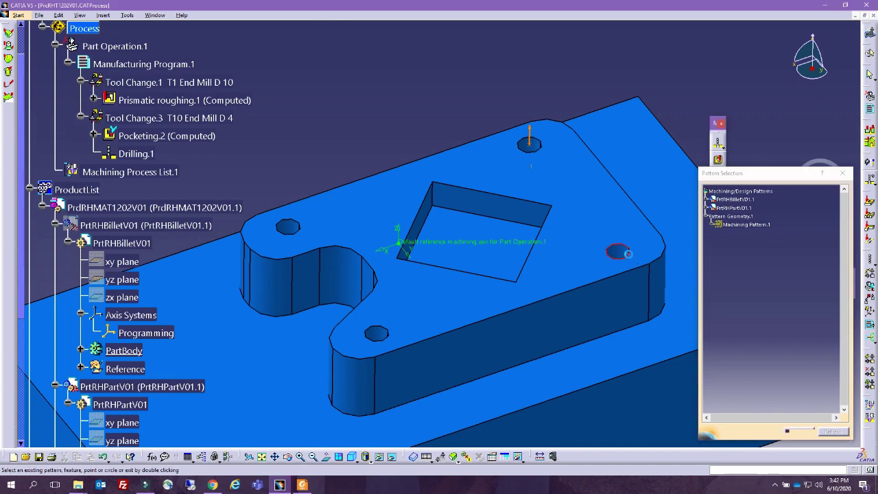
pyautogui.click(290, 231)
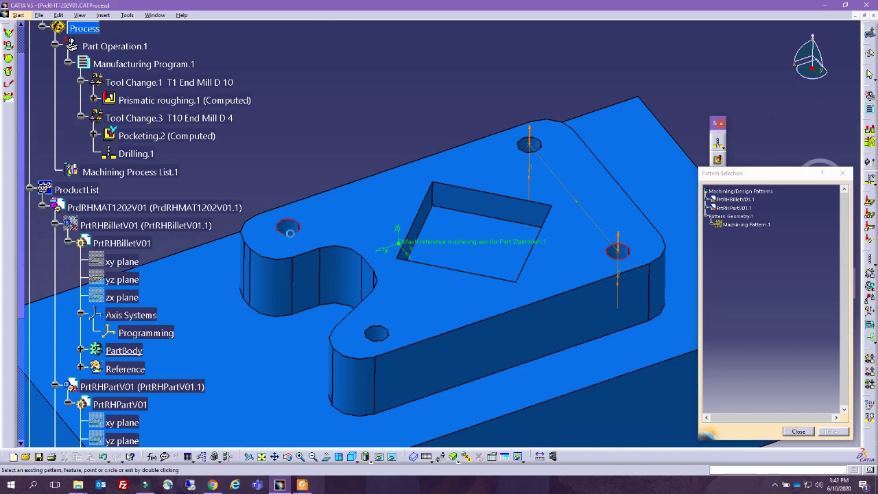
pyautogui.click(386, 336)
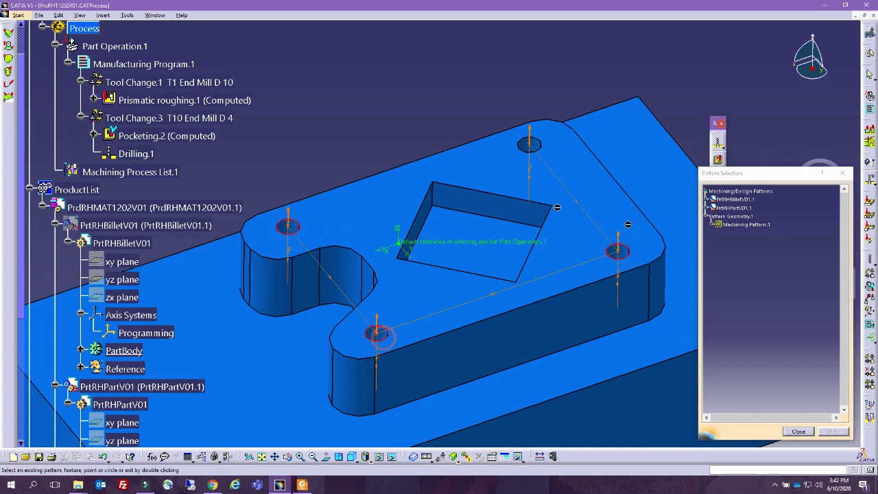
pyautogui.click(801, 433)
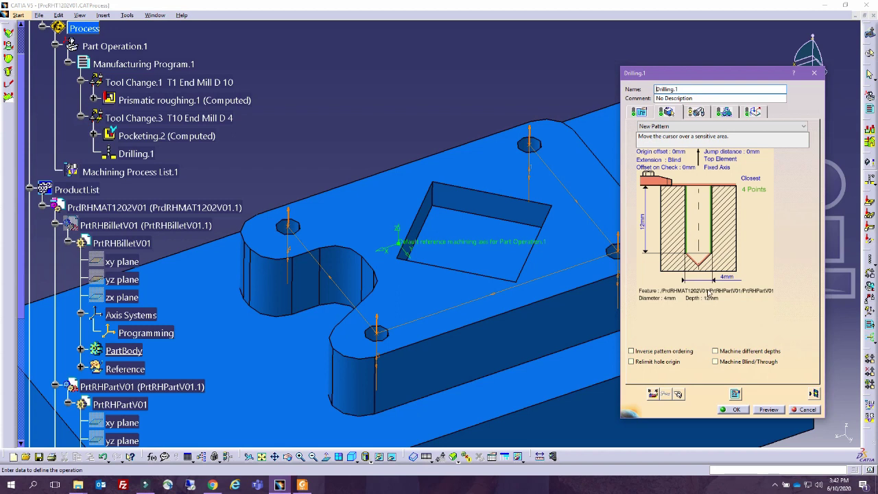
# Examine the drilling operation's assigned tool, machining strategy and hole geometry settings.
pyautogui.click(695, 112)
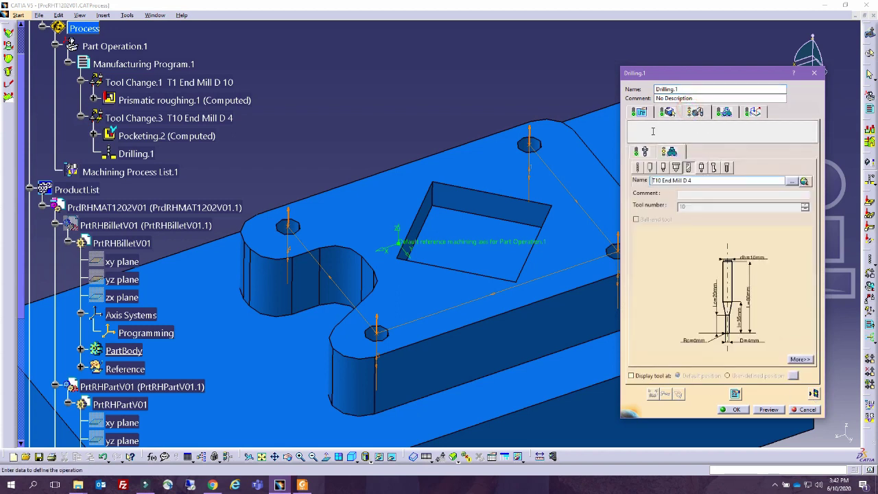
pyautogui.click(667, 112)
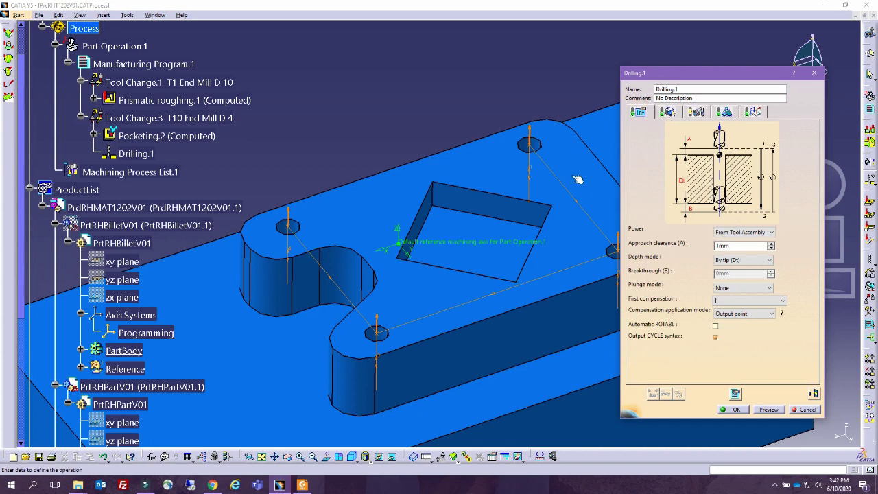
pyautogui.click(670, 112)
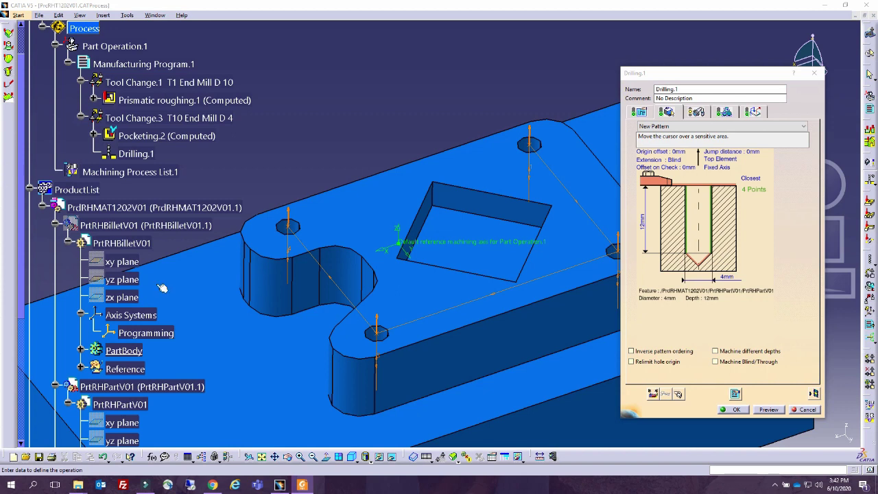
# Replay the Drilling.1 tool path, rewinding it and advancing through the replay positions one at a time.
pyautogui.click(812, 393)
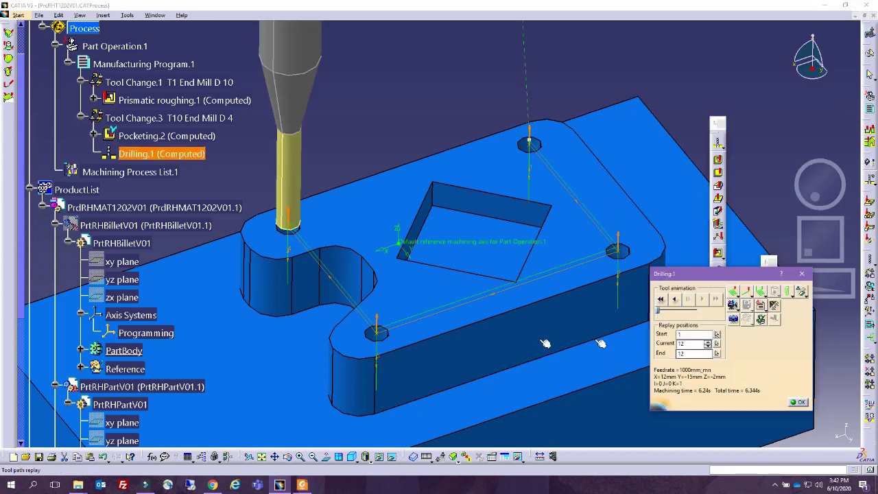
pyautogui.click(660, 300)
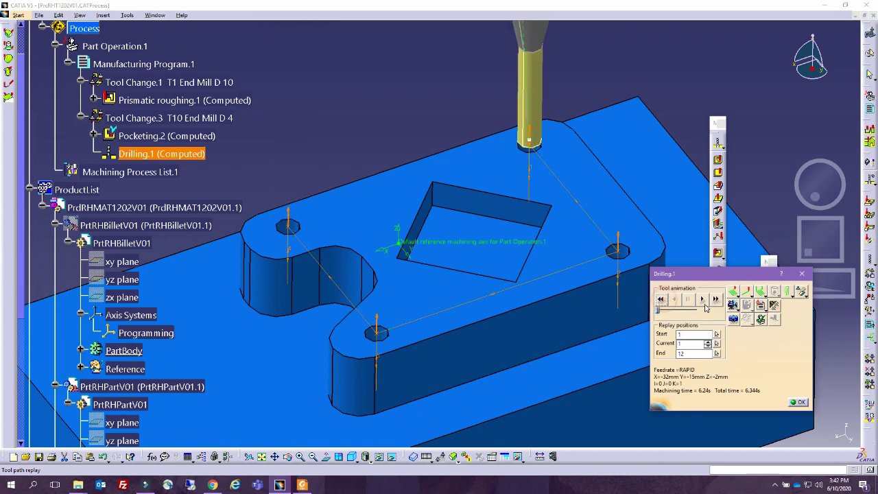
pyautogui.click(708, 344)
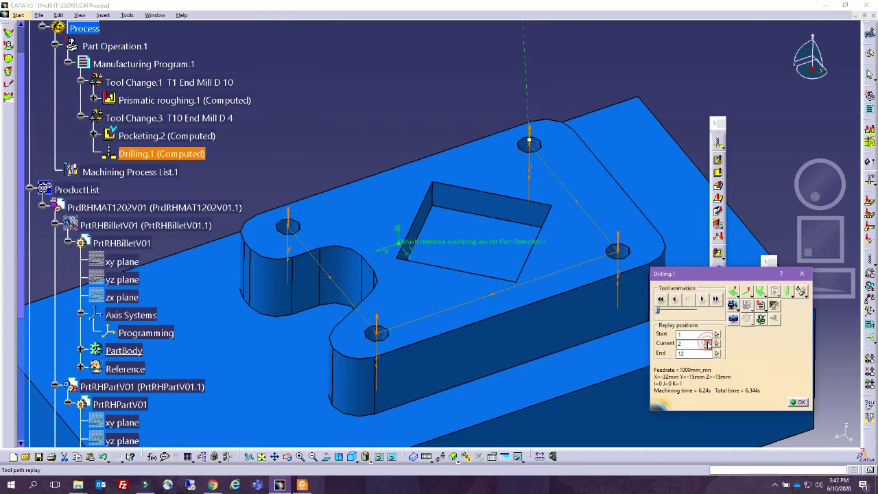
pyautogui.click(708, 344)
pyautogui.click(708, 344)
pyautogui.click(708, 345)
pyautogui.click(709, 345)
pyautogui.click(708, 344)
pyautogui.click(708, 344)
pyautogui.click(708, 345)
pyautogui.click(708, 345)
# Run the material removal video of Drilling.1 to the end and return to the operation's settings.
pyautogui.moveTo(522, 249); pyautogui.dragTo(493, 302, button='middle')
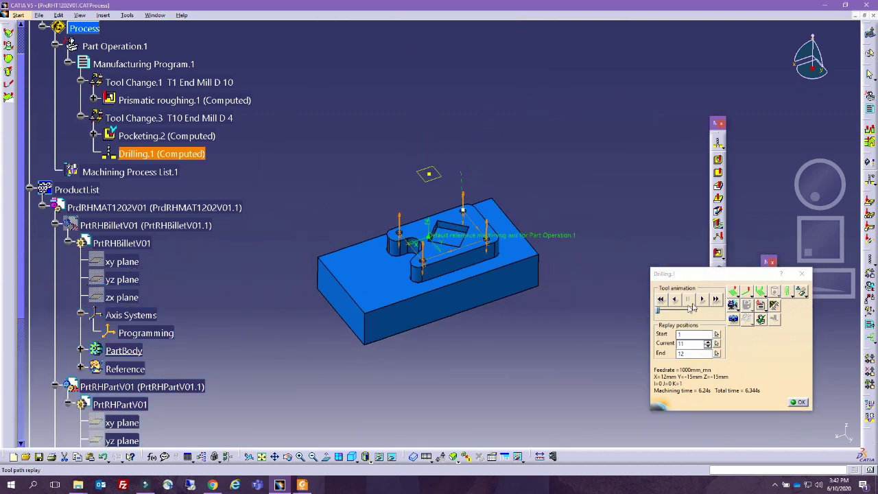
pyautogui.click(733, 305)
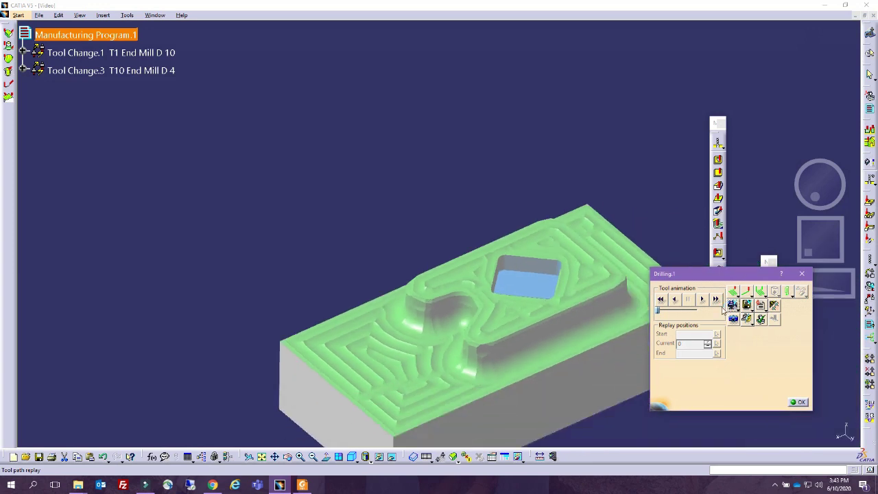
pyautogui.click(714, 300)
pyautogui.moveTo(419, 364); pyautogui.dragTo(445, 271, button='middle')
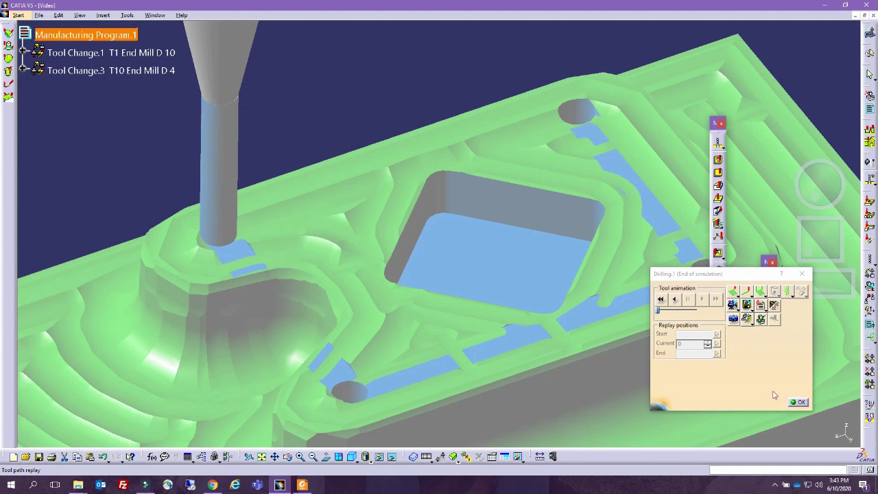
pyautogui.click(801, 403)
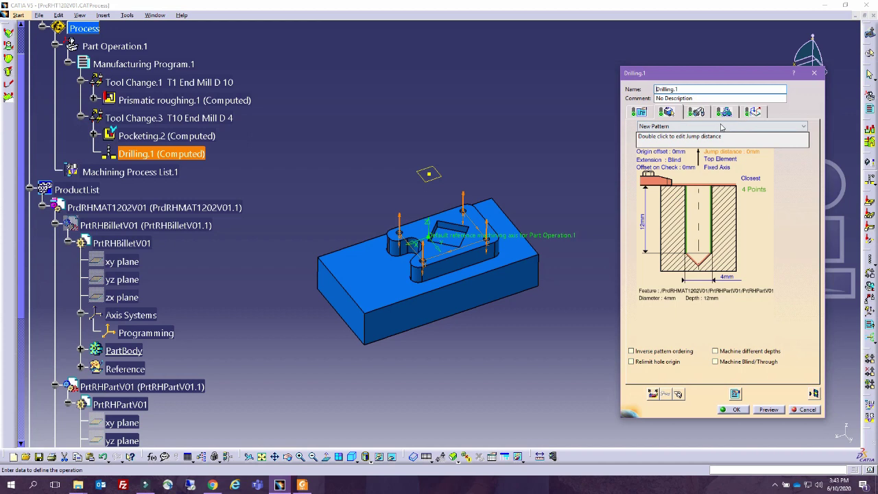
# Activate the drilling Retract macro and add a 10 mm axial motion to both the Approach and Retract macros.
pyautogui.rightClick(683, 151)
pyautogui.click(657, 155)
pyautogui.rightClick(663, 155)
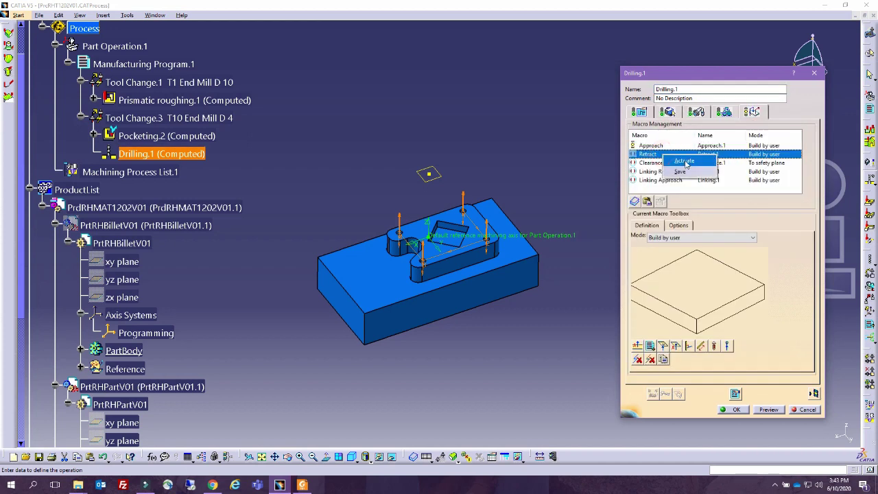
pyautogui.click(685, 161)
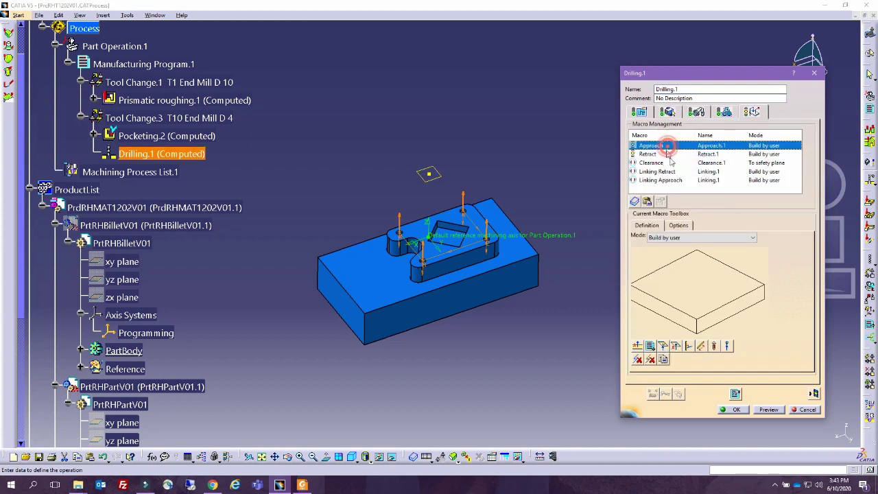
pyautogui.click(637, 347)
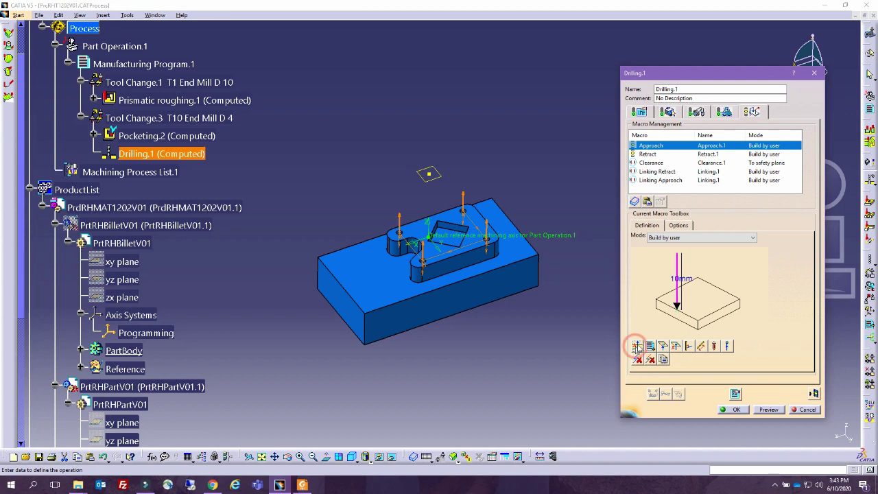
pyautogui.click(678, 154)
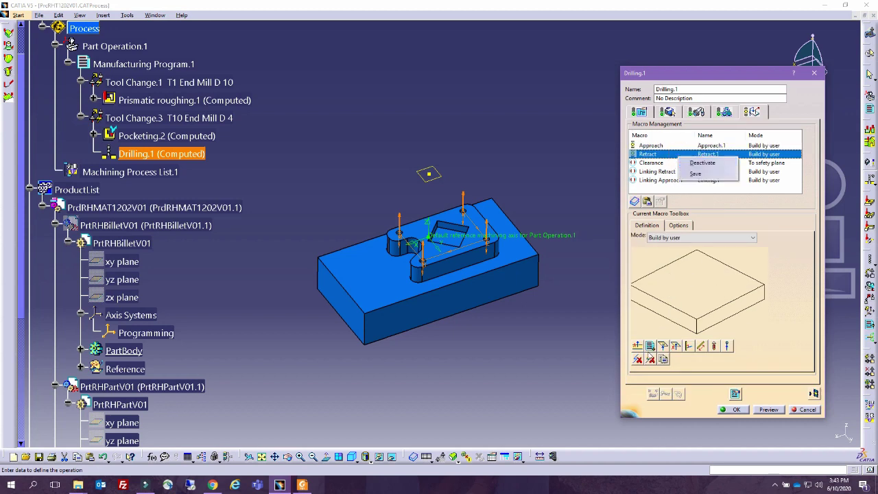
pyautogui.click(636, 346)
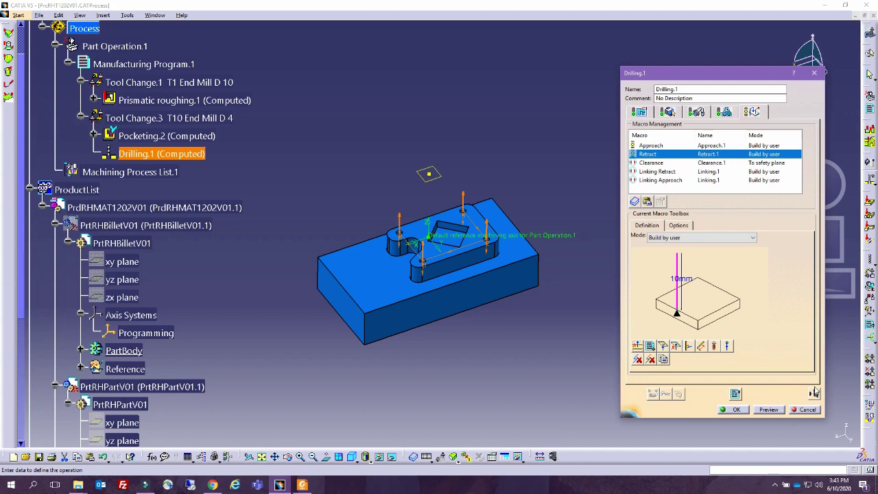
# Replay the drilling tool path with its approach and retract motions, and inspect the completed material removal video.
pyautogui.click(814, 392)
pyautogui.moveTo(487, 348); pyautogui.dragTo(439, 247, button='middle')
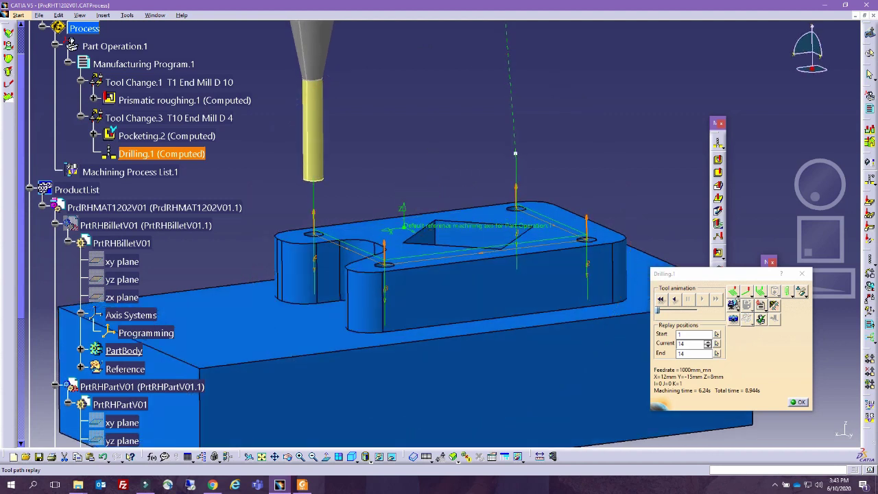
pyautogui.click(733, 305)
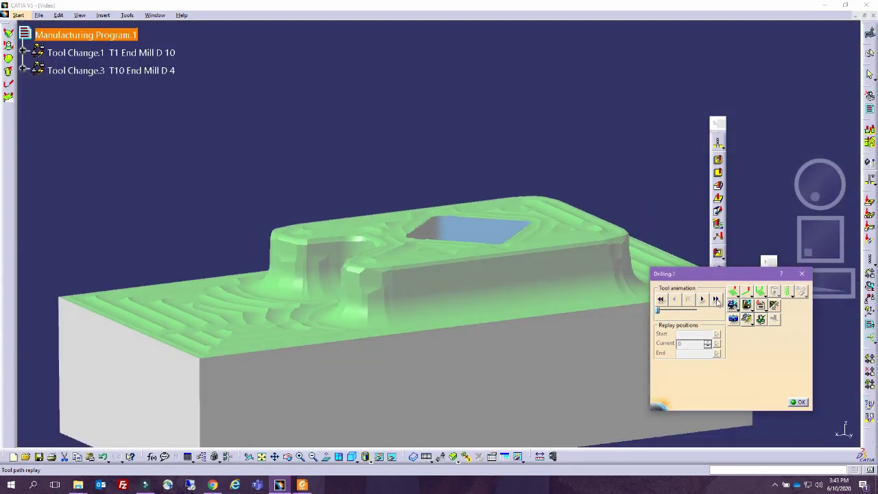
pyautogui.click(716, 299)
pyautogui.moveTo(402, 154); pyautogui.dragTo(419, 202, button='middle')
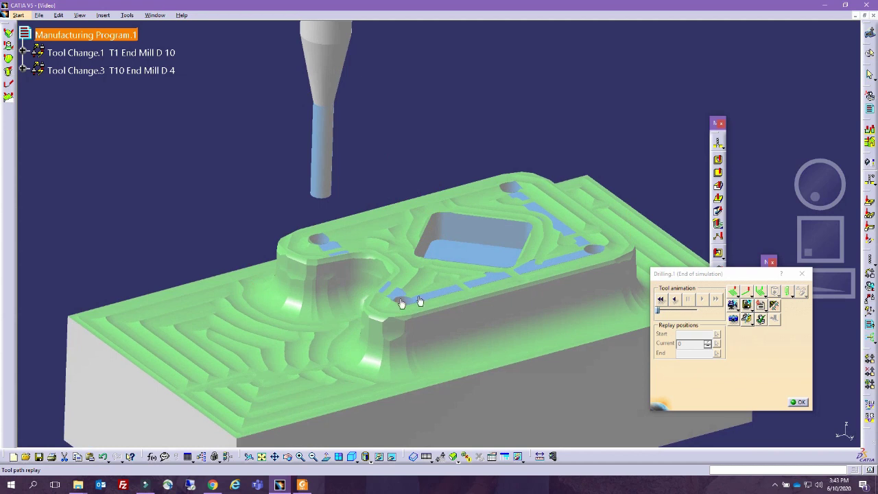
pyautogui.moveTo(484, 229); pyautogui.dragTo(447, 240, button='middle')
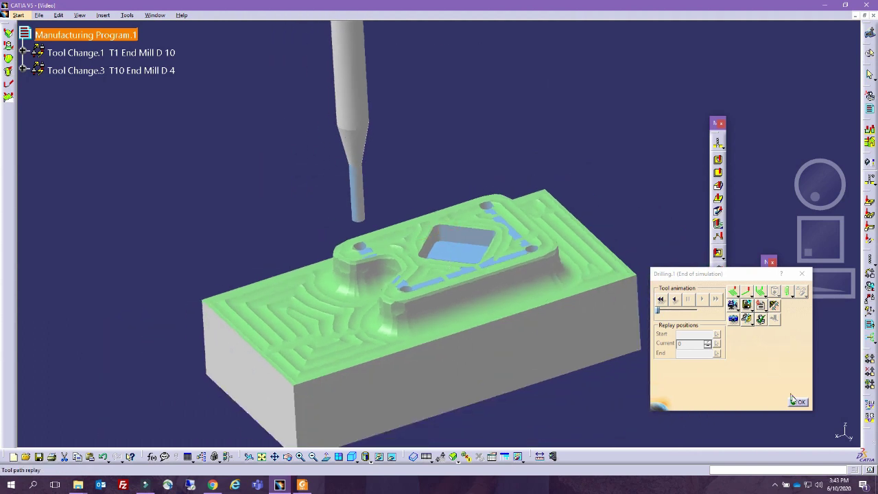
pyautogui.click(796, 401)
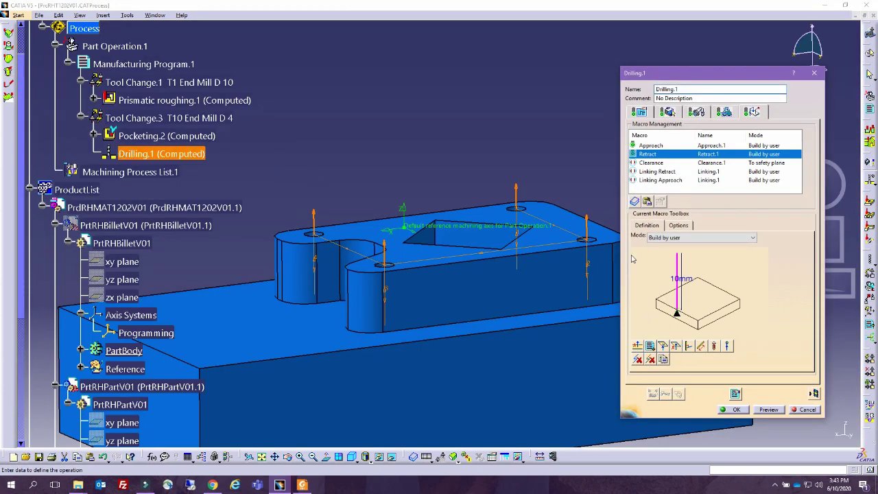
# Store the result of the complete Drilling.1 material removal video and accept the drilling operation.
pyautogui.click(814, 393)
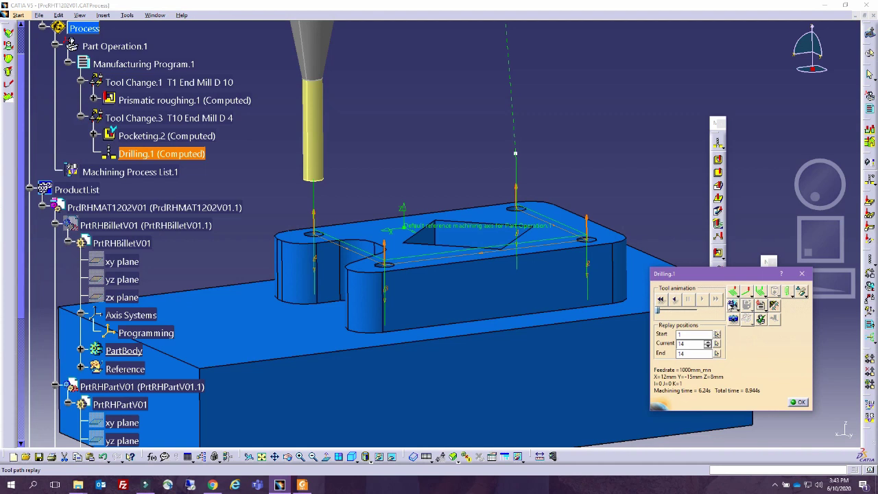
pyautogui.click(733, 305)
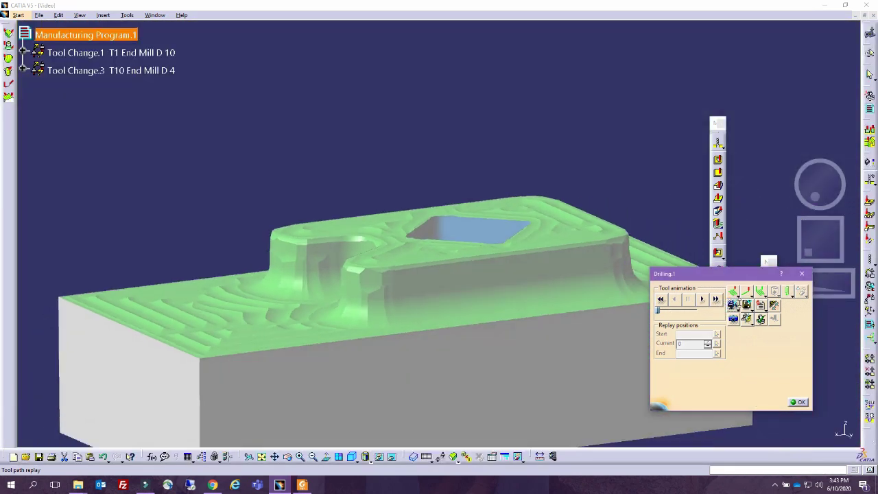
pyautogui.click(716, 299)
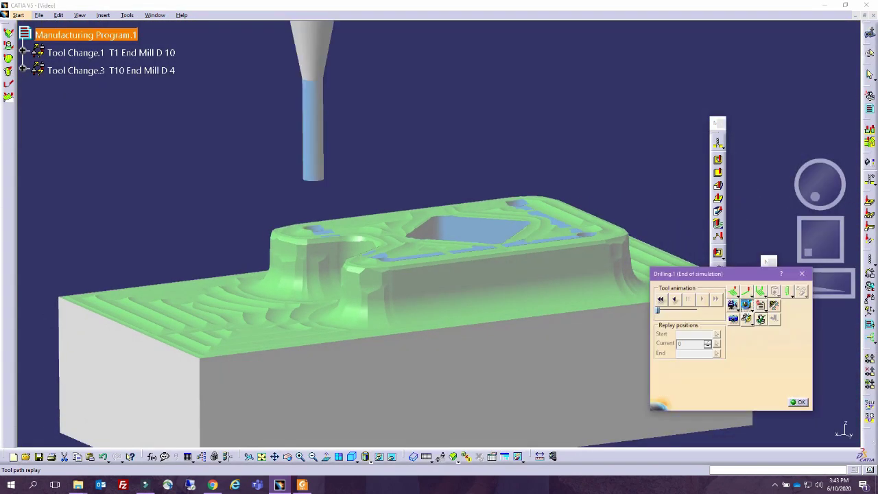
pyautogui.click(468, 271)
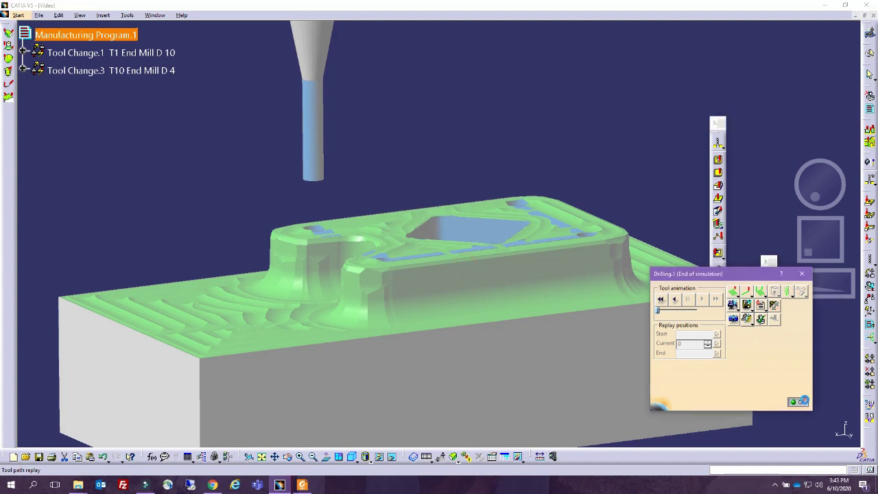
pyautogui.click(799, 401)
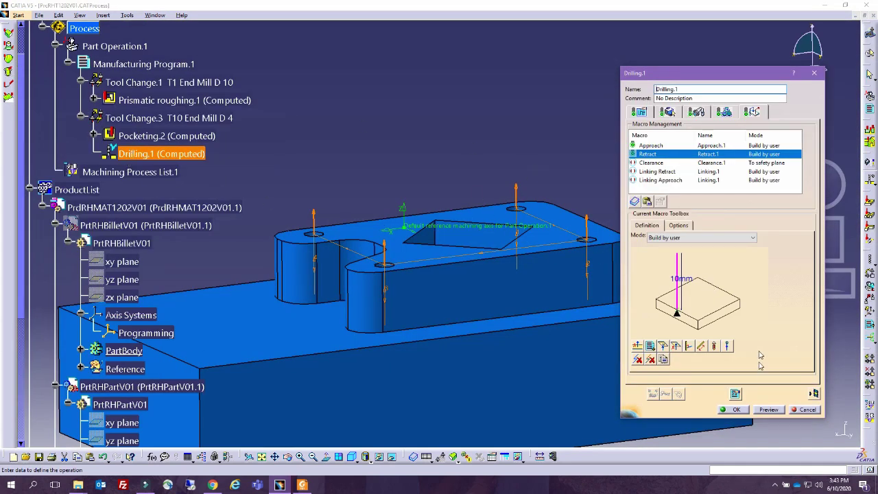
pyautogui.click(733, 409)
# Insert a Facing operation after Drilling.1 and assign it the T3 Face Mill D 50 tool.
pyautogui.moveTo(374, 114); pyautogui.dragTo(418, 108, button='middle')
pyautogui.moveTo(307, 205); pyautogui.dragTo(308, 189, button='middle')
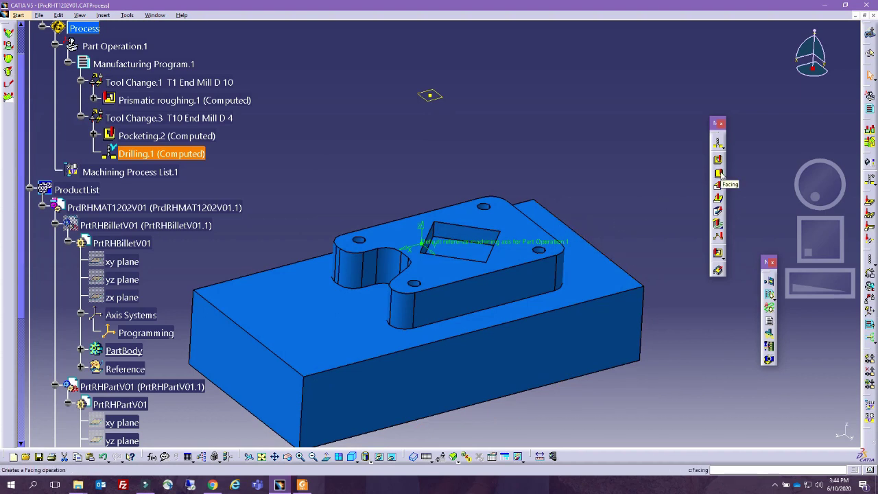
pyautogui.click(718, 175)
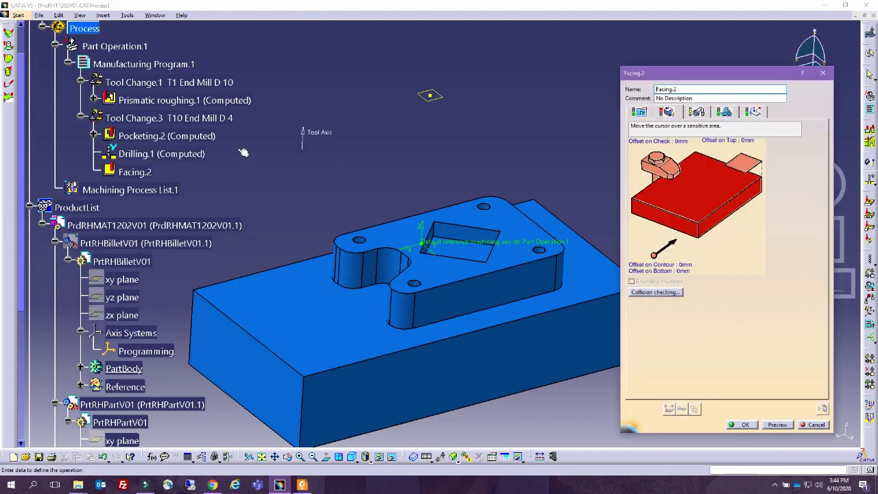
pyautogui.click(724, 112)
pyautogui.click(638, 167)
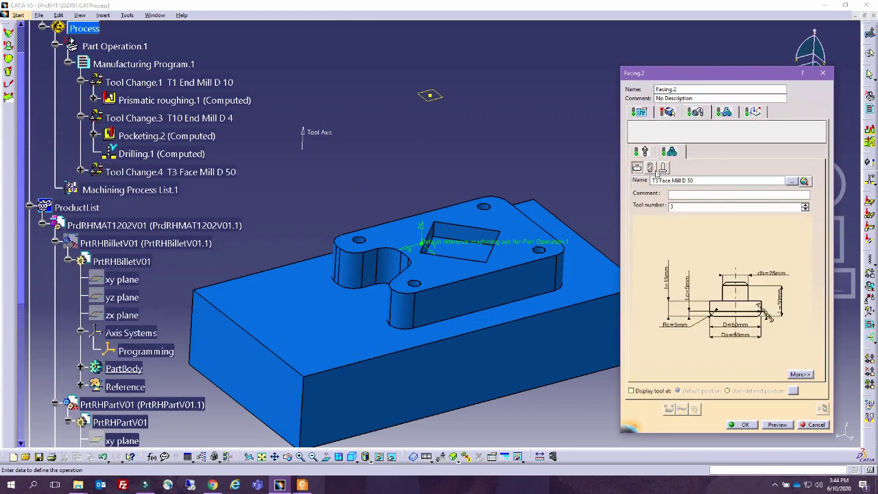
# Select the plate's top face as the bottom of the Facing operation.
pyautogui.click(640, 112)
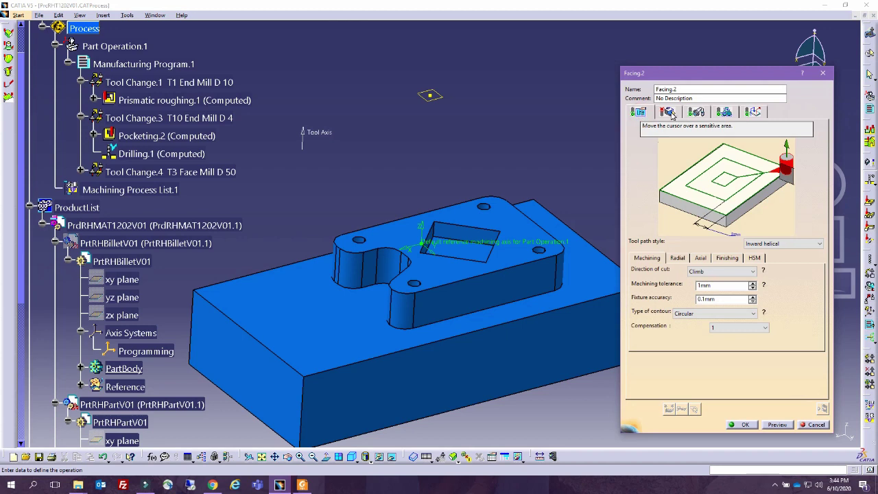
pyautogui.click(668, 112)
pyautogui.click(686, 192)
pyautogui.click(518, 258)
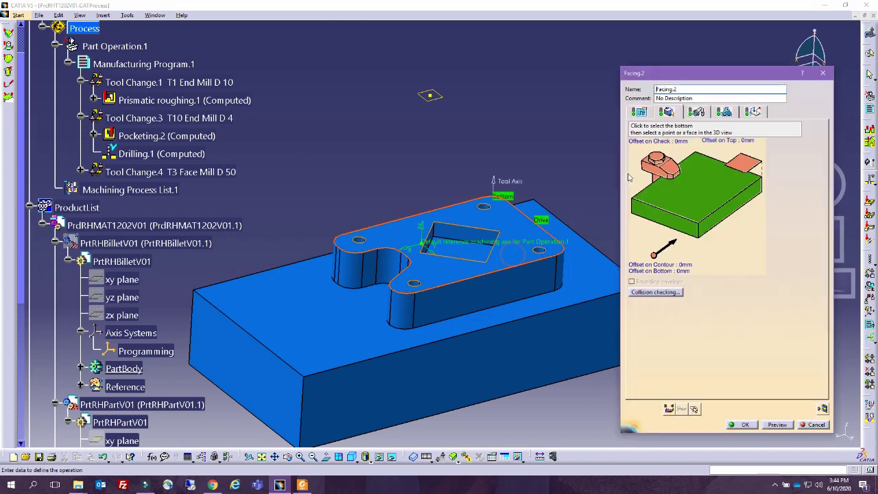
# Verify the facing tool path with a replay and a complete material removal video, and accept the operation.
pyautogui.click(822, 409)
pyautogui.click(702, 300)
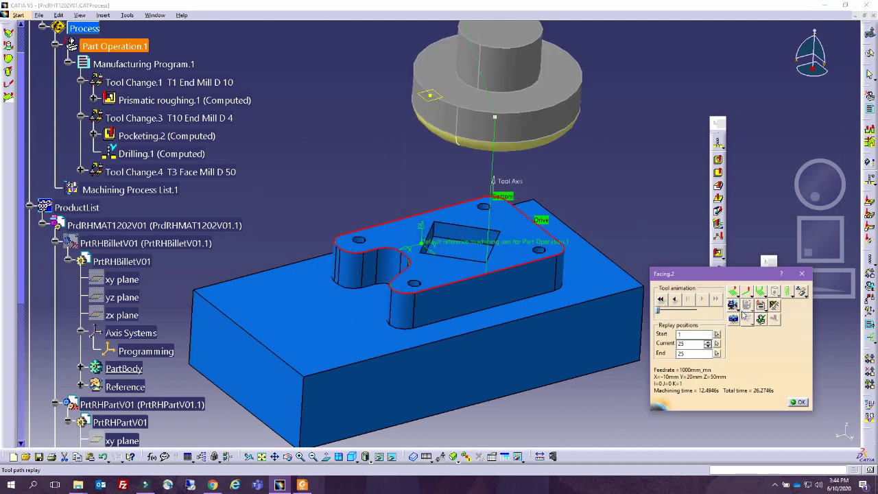
pyautogui.click(734, 306)
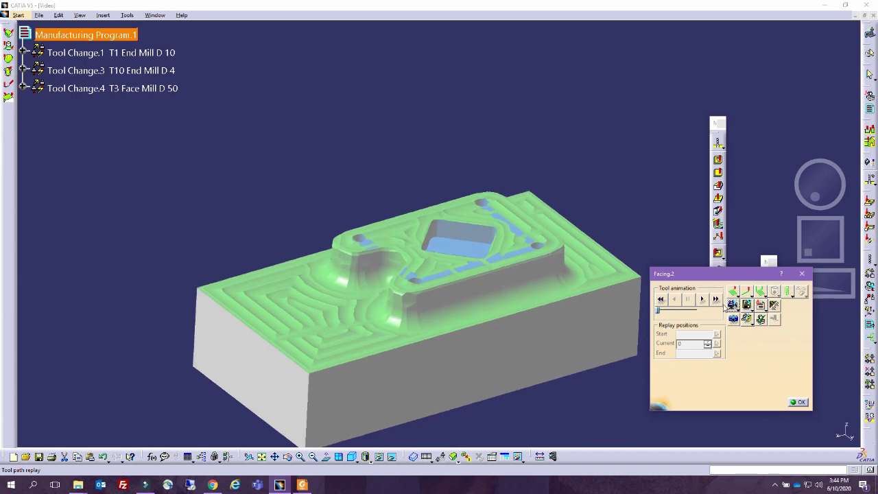
pyautogui.click(715, 300)
pyautogui.moveTo(505, 366)
pyautogui.mouseDown(button='middle')
pyautogui.moveTo(490, 347)
pyautogui.moveTo(490, 364)
pyautogui.mouseUp(button='middle')
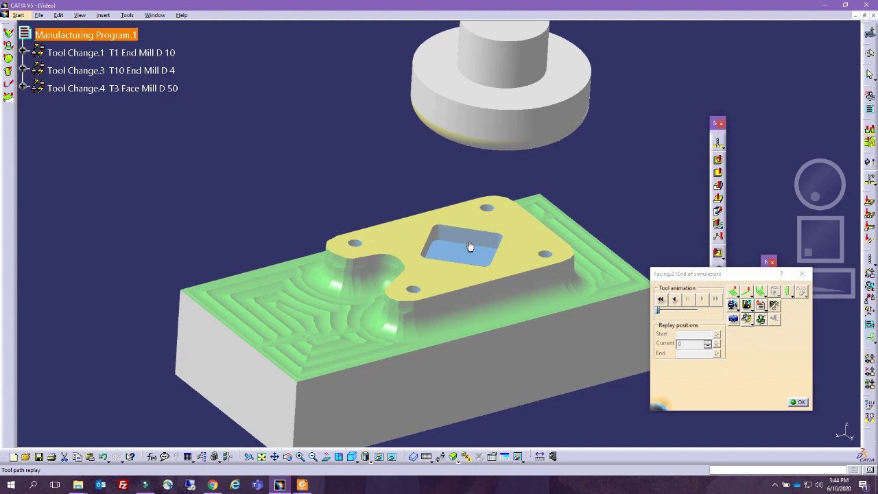
pyautogui.click(801, 403)
pyautogui.click(746, 425)
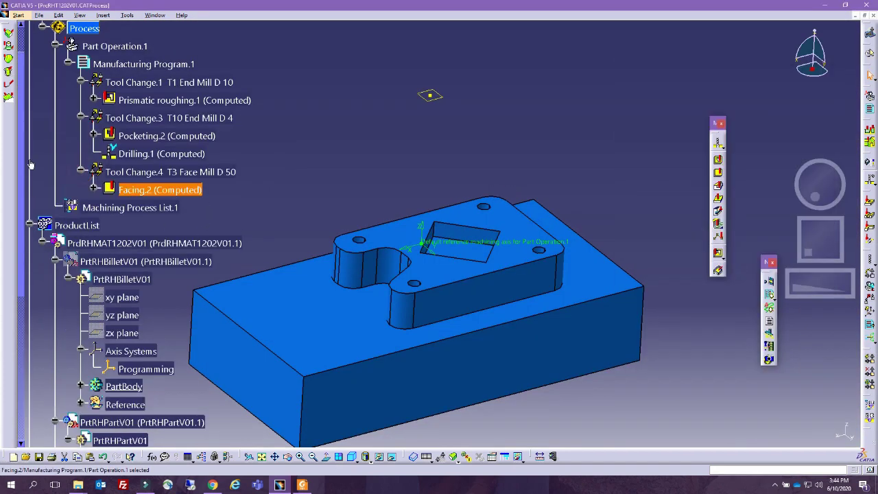
pyautogui.moveTo(22, 166); pyautogui.dragTo(21, 118)
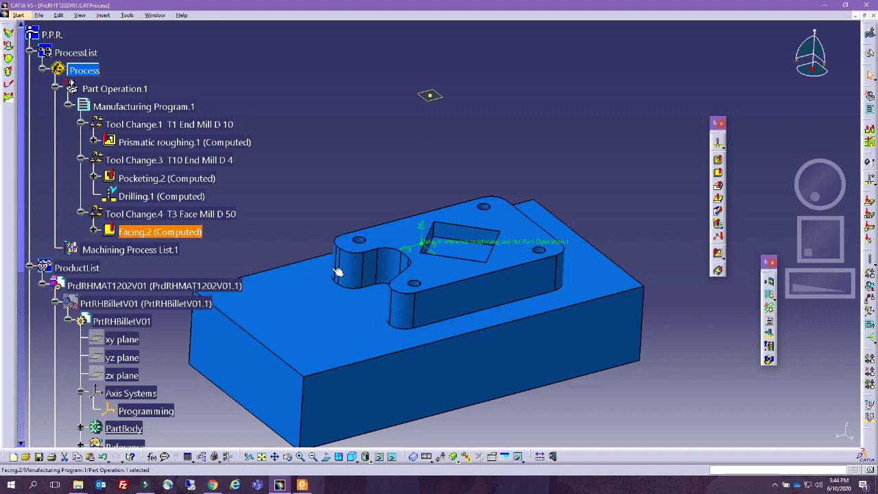
pyautogui.click(718, 174)
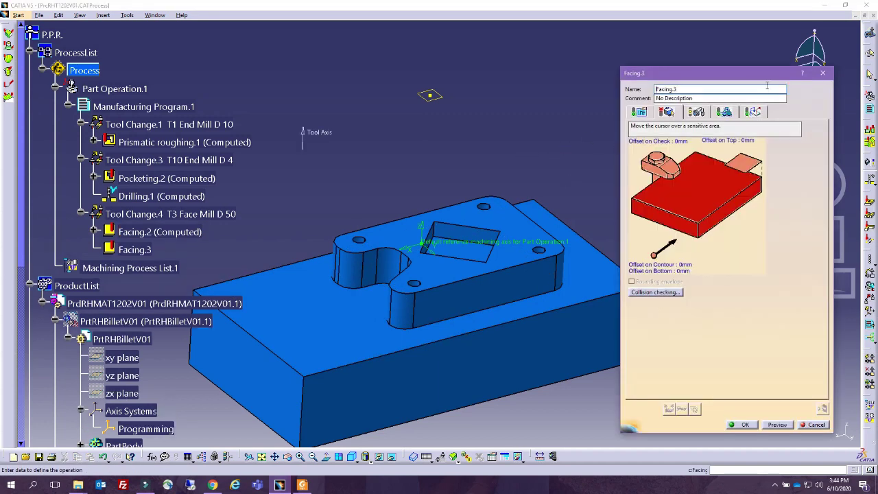
pyautogui.click(824, 74)
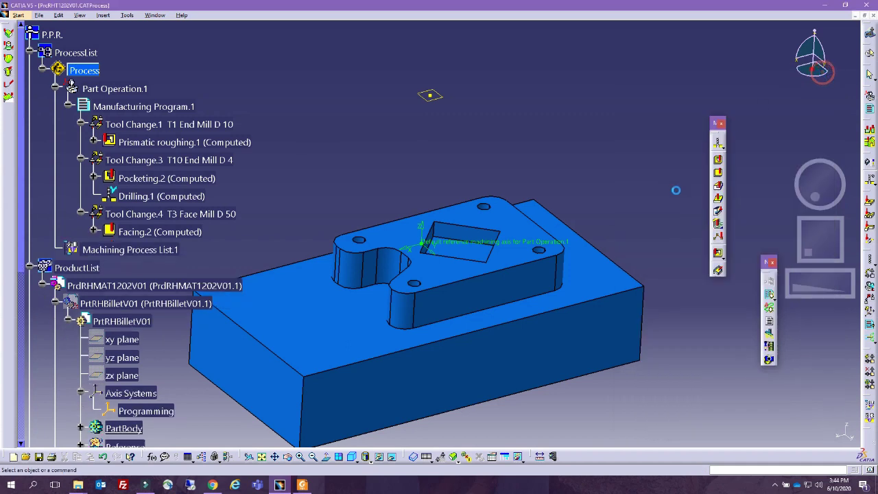
# Insert a Profile Contouring operation after Facing.2 and select the block face surrounding the raised plate as its hard bottom.
pyautogui.click(718, 185)
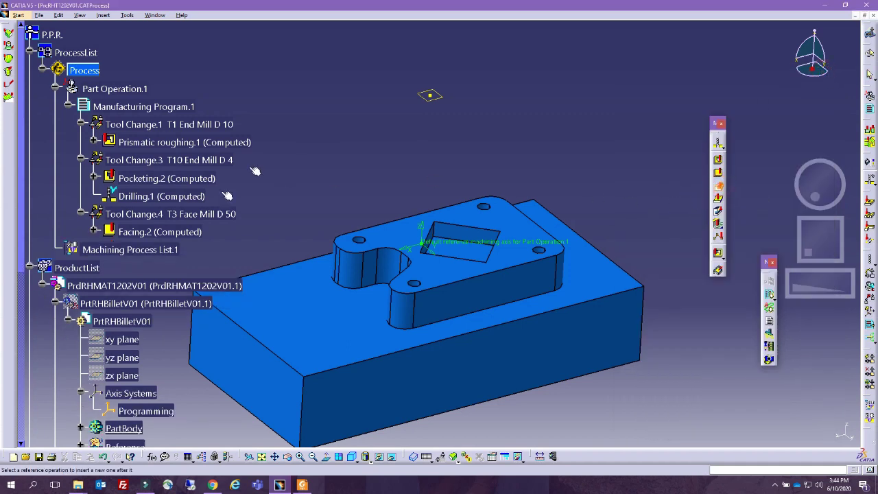
pyautogui.click(144, 232)
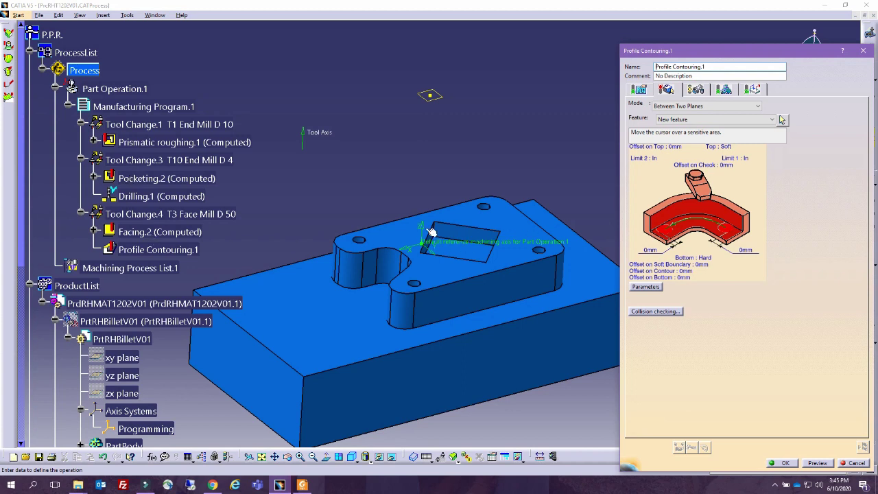
pyautogui.click(692, 261)
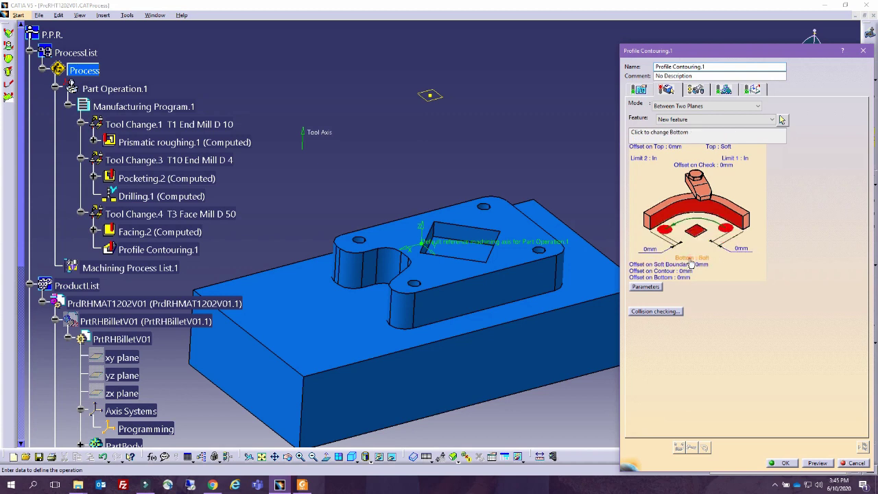
pyautogui.click(693, 262)
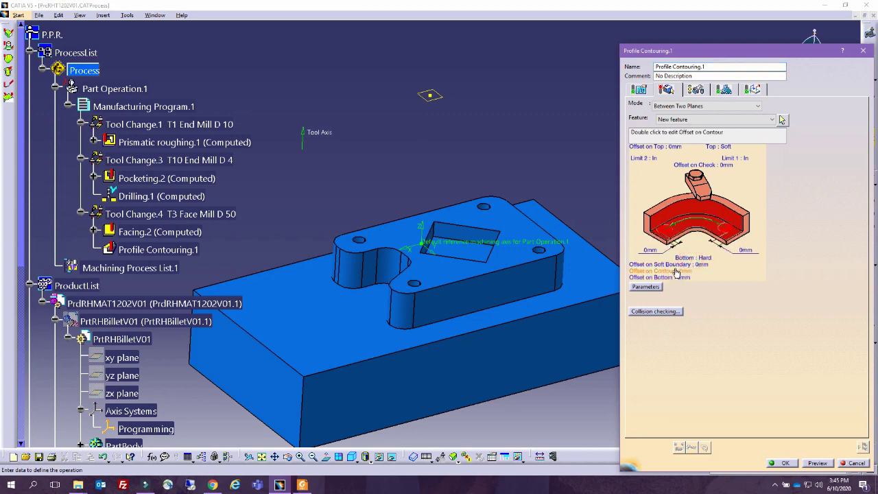
pyautogui.click(690, 232)
pyautogui.click(582, 272)
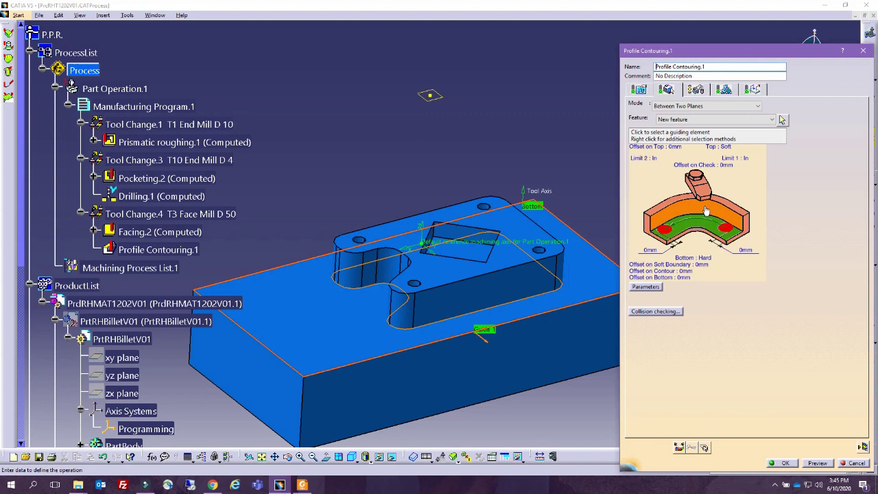
# Check the edge selection of the guide contour and view the tool path replay of the contouring operation.
pyautogui.click(705, 211)
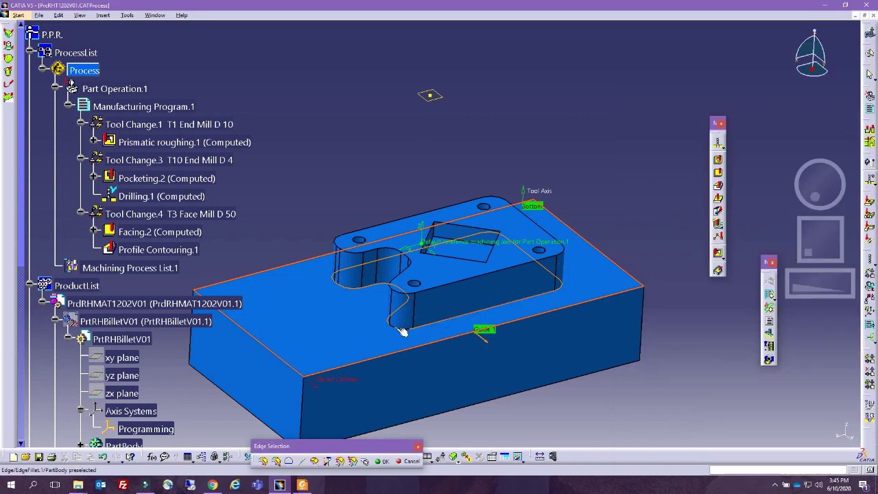
pyautogui.doubleClick(662, 219)
pyautogui.click(863, 447)
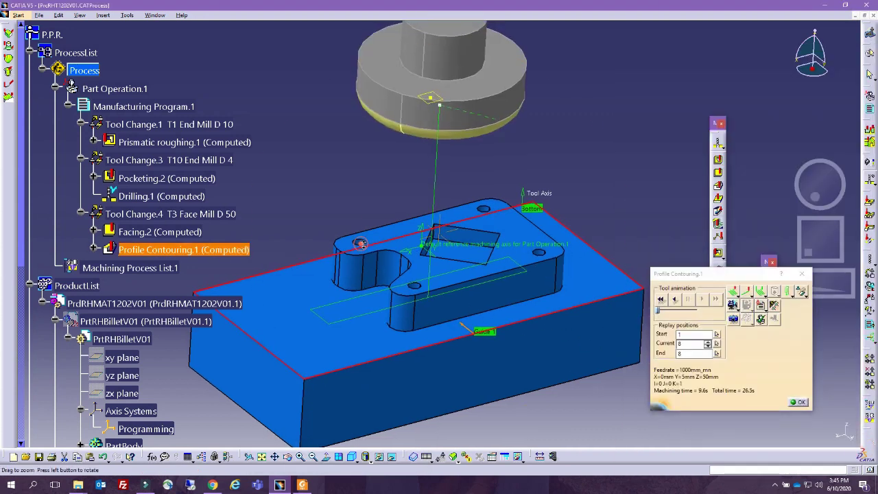
pyautogui.click(798, 402)
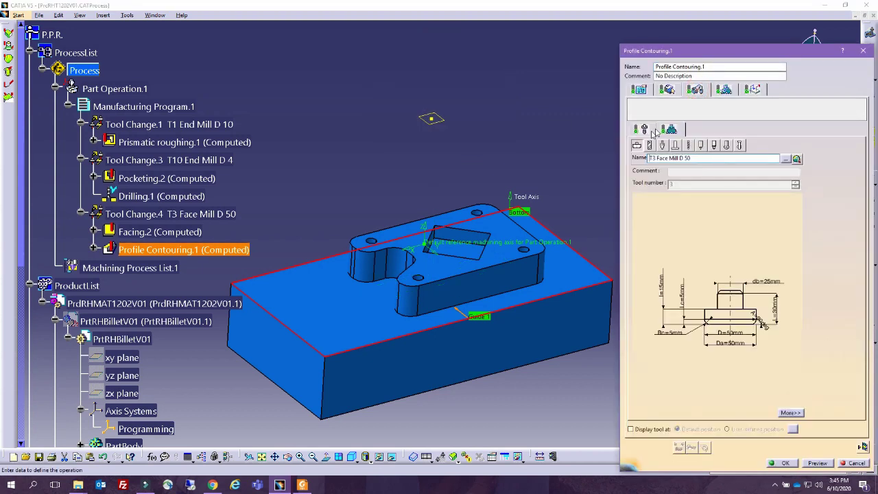
# Change the contouring tool to T4 End Mill D 10 and remove the operation's bottom and all its guide contours.
pyautogui.click(652, 146)
pyautogui.click(651, 146)
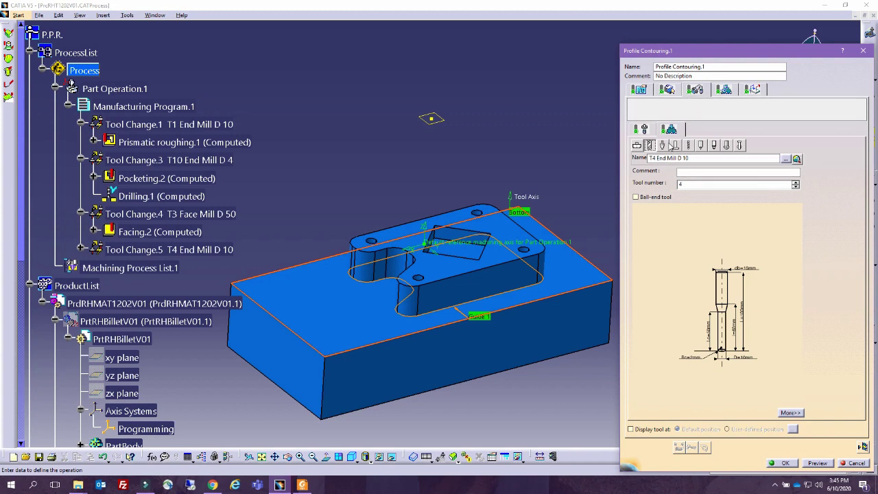
pyautogui.click(667, 89)
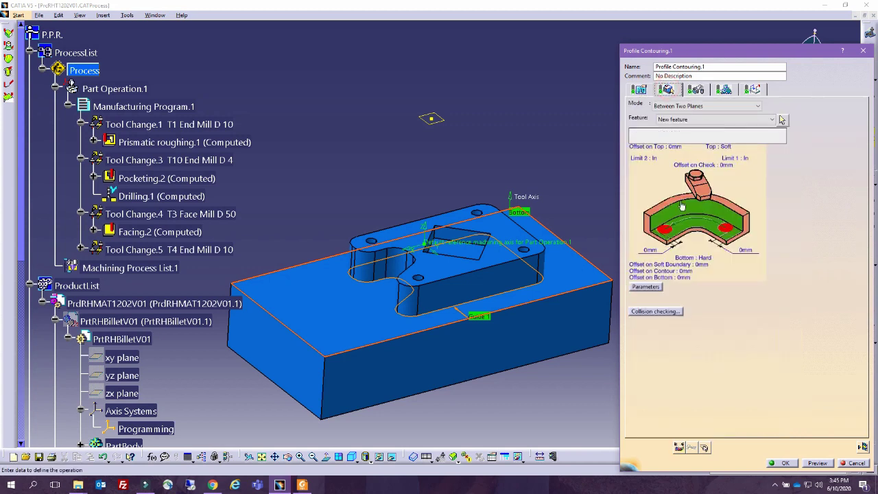
pyautogui.rightClick(691, 223)
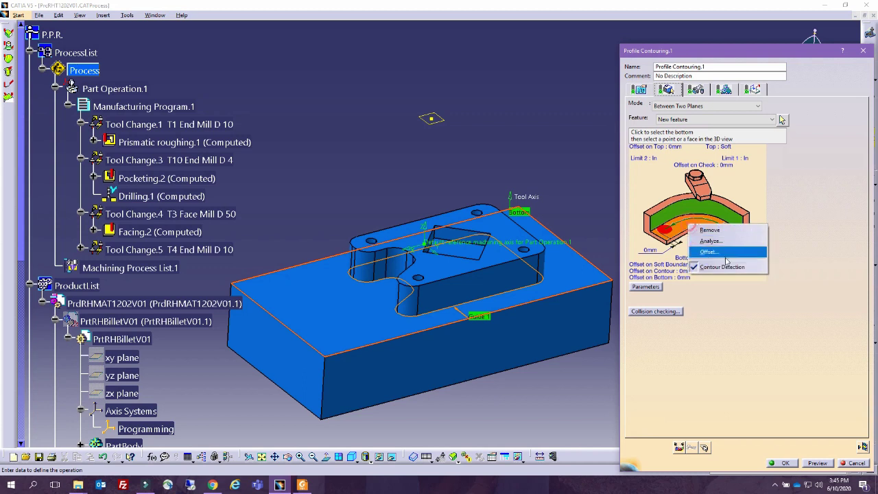
pyautogui.click(710, 230)
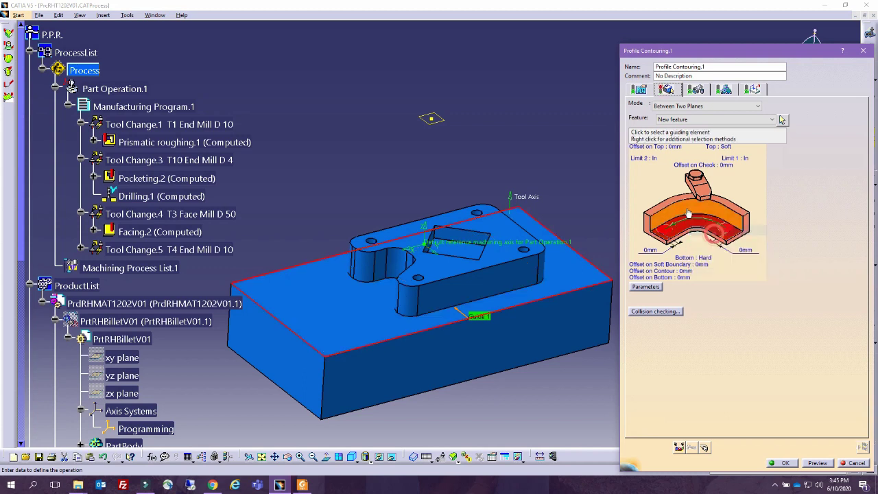
pyautogui.rightClick(689, 208)
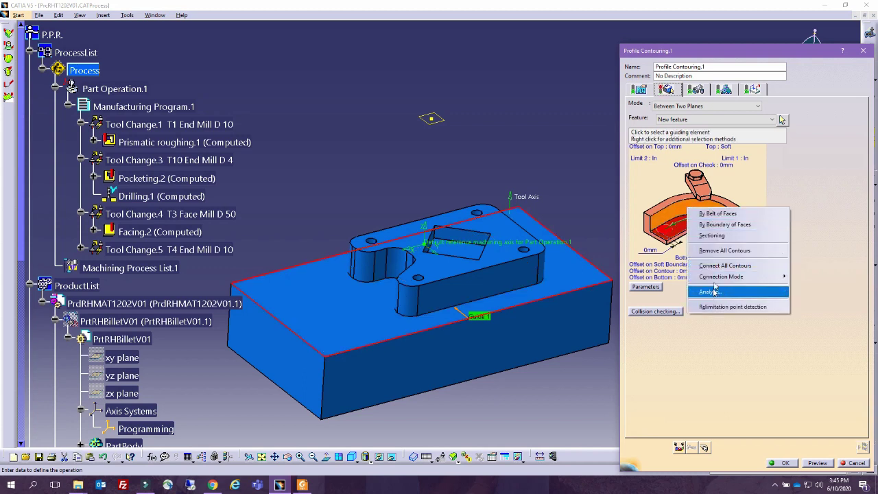
pyautogui.click(725, 250)
# Define the raised plate's complete outer side faces as the contouring guide and the surrounding block face as the bottom.
pyautogui.rightClick(689, 208)
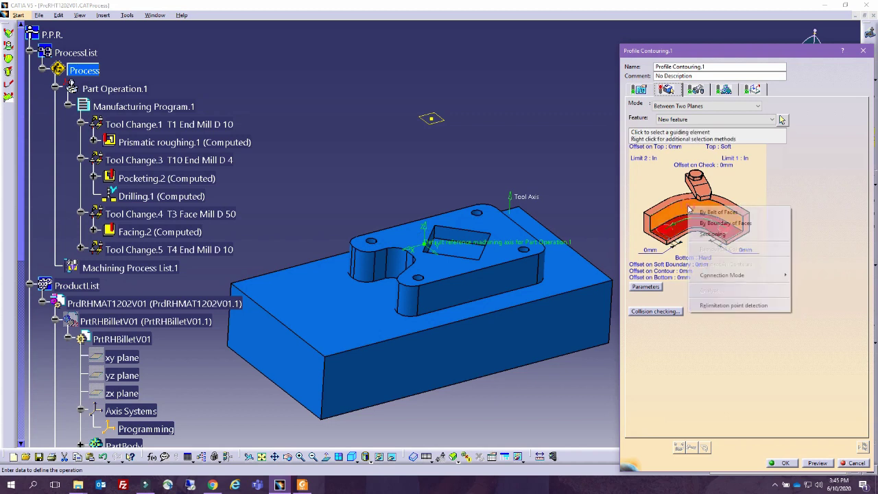
pyautogui.click(721, 224)
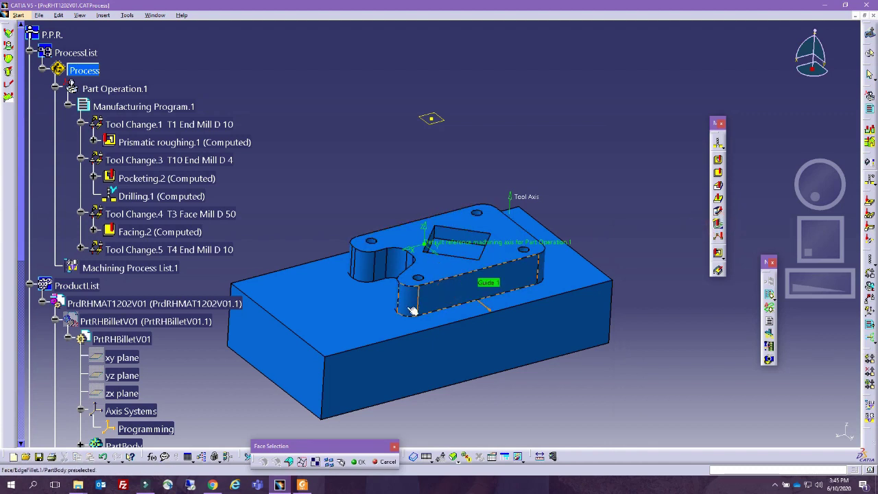
pyautogui.moveTo(412, 311); pyautogui.dragTo(508, 304, button='middle')
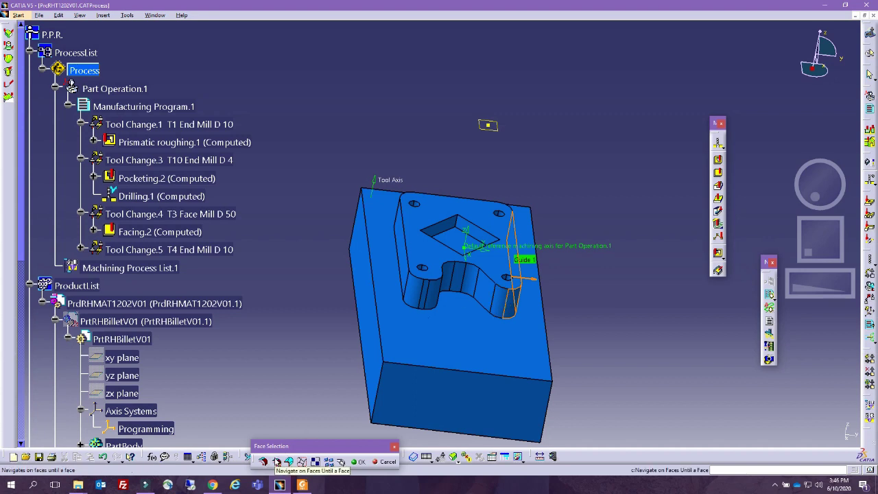
pyautogui.click(276, 462)
pyautogui.moveTo(599, 293); pyautogui.dragTo(435, 314, button='middle')
pyautogui.click(484, 332)
pyautogui.moveTo(297, 320); pyautogui.dragTo(431, 265, button='middle')
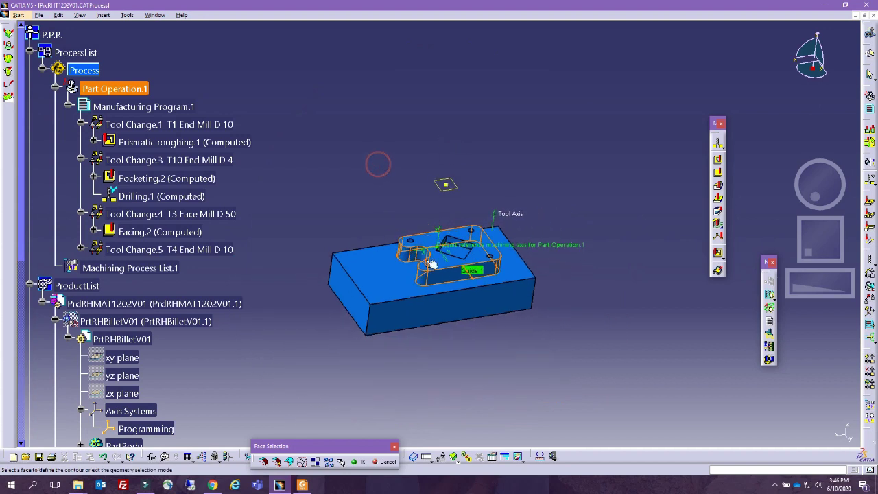
pyautogui.doubleClick(581, 347)
pyautogui.moveTo(394, 190); pyautogui.dragTo(378, 162, button='middle')
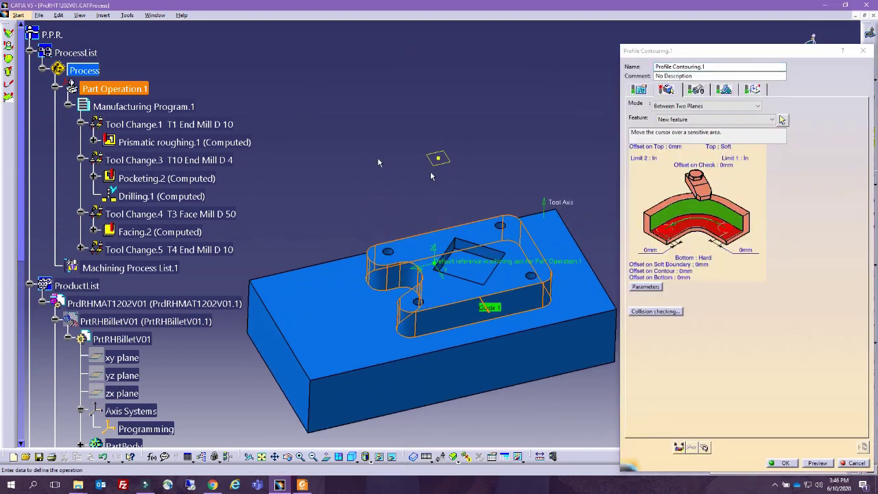
pyautogui.click(695, 230)
pyautogui.click(572, 295)
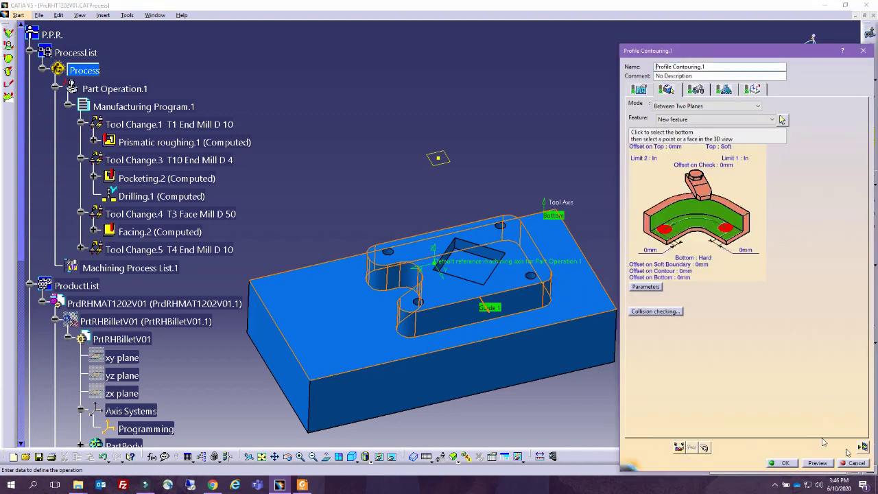
# Verify the Profile Contouring.1 tool path with a replay and a complete material removal video.
pyautogui.click(863, 447)
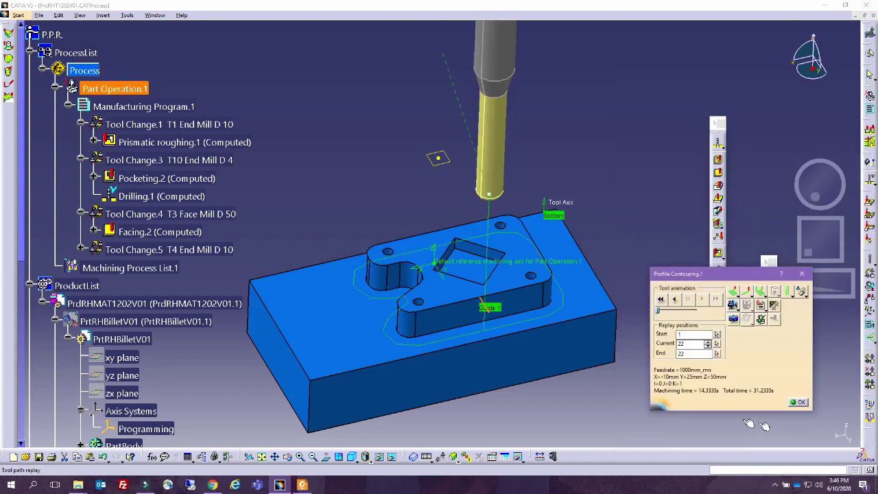
pyautogui.click(664, 301)
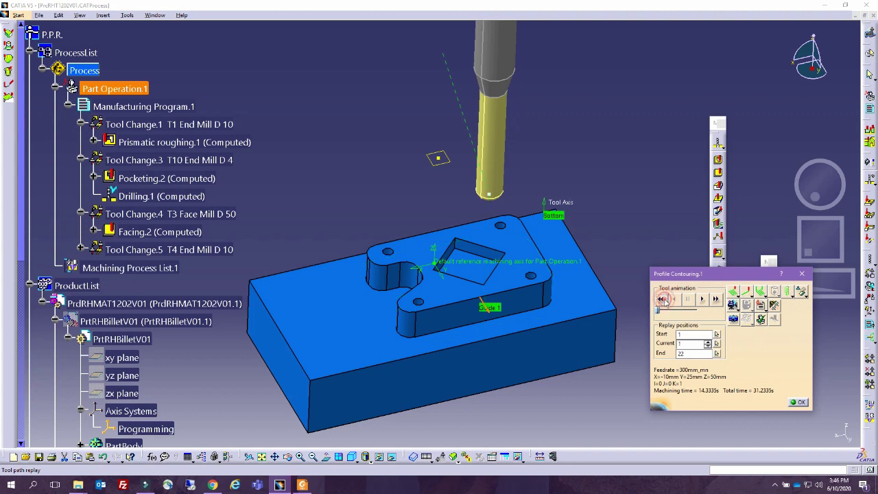
pyautogui.moveTo(511, 337); pyautogui.dragTo(502, 240, button='middle')
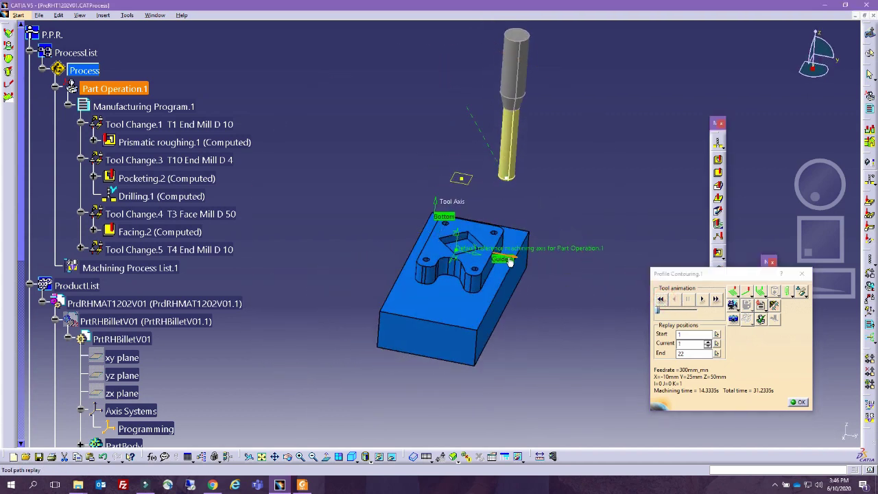
pyautogui.click(705, 301)
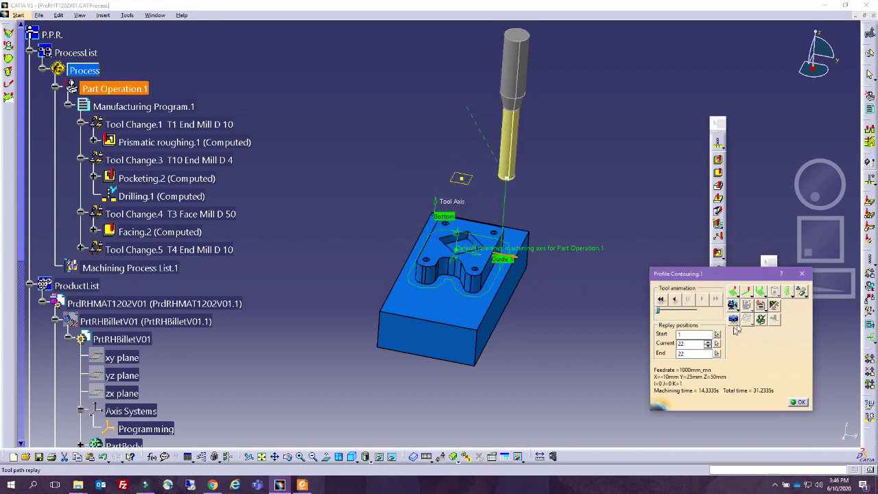
pyautogui.click(734, 306)
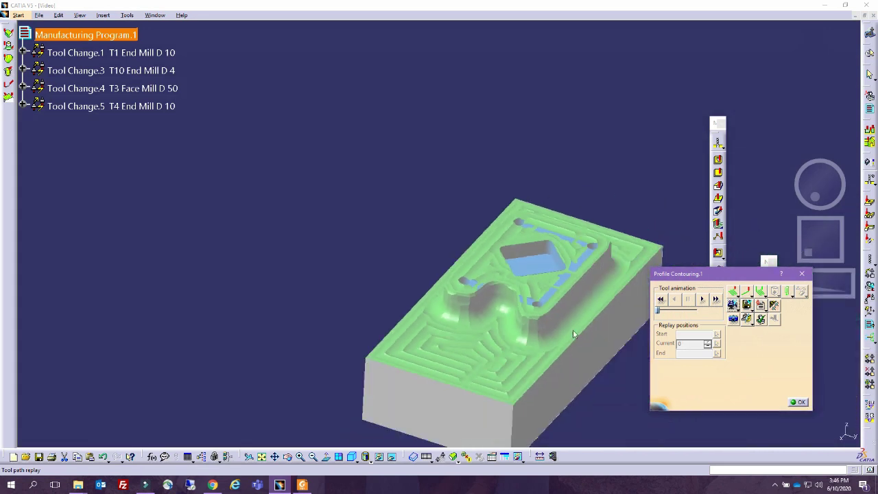
pyautogui.moveTo(544, 360); pyautogui.dragTo(552, 260, button='middle')
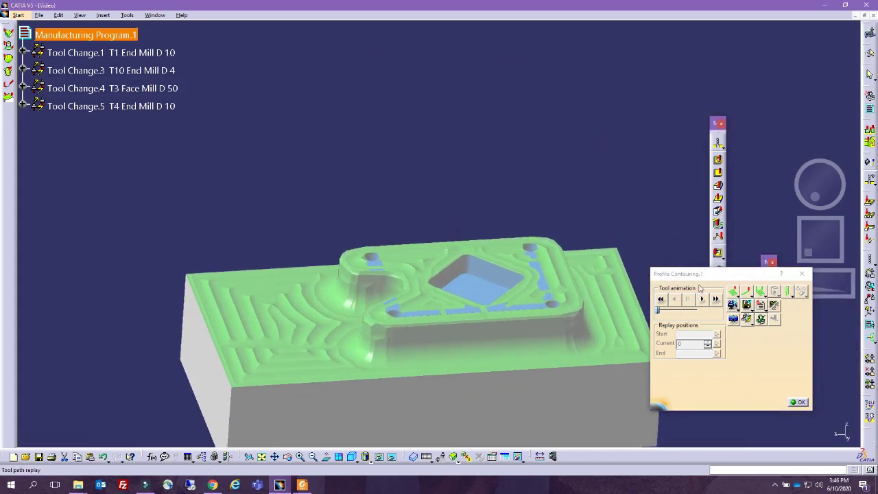
pyautogui.click(715, 300)
pyautogui.moveTo(443, 231); pyautogui.dragTo(456, 257, button='middle')
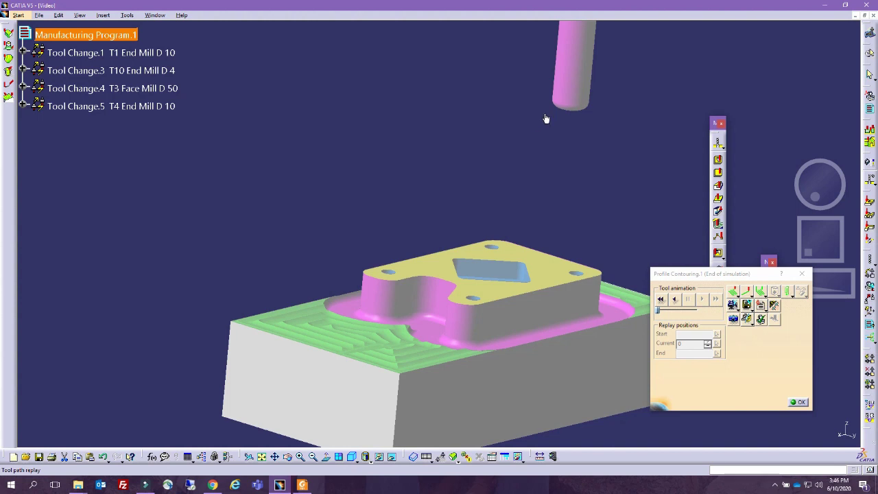
pyautogui.click(800, 403)
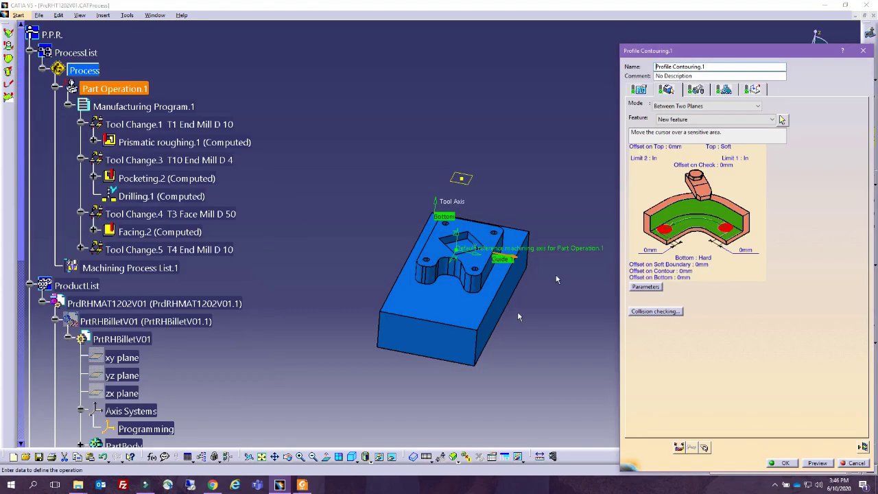
# Set the corner radius of the T4 End Mill D 10 to 0 mm and check its nominal diameter.
pyautogui.click(695, 89)
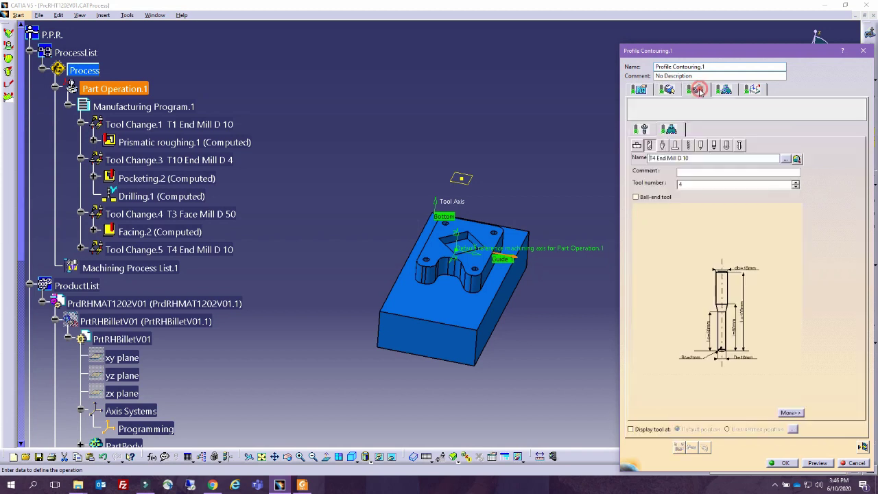
pyautogui.doubleClick(693, 358)
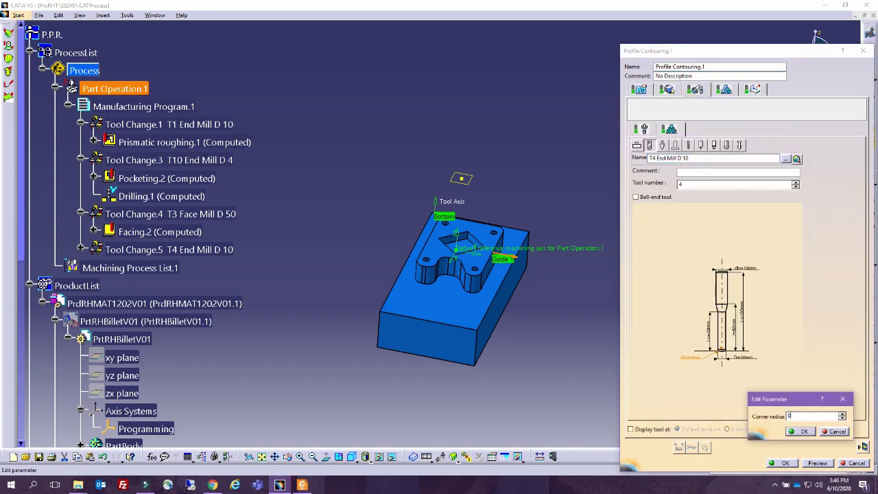
pyautogui.write('0')
pyautogui.press('Return')
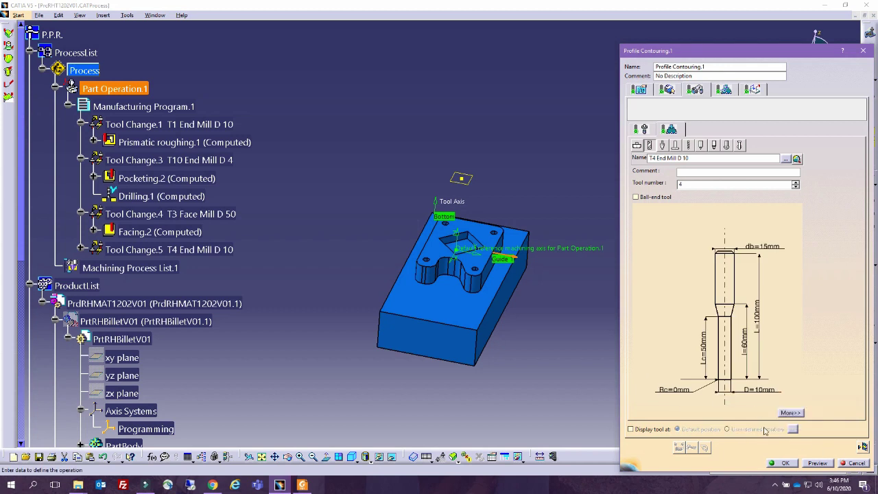
pyautogui.doubleClick(762, 391)
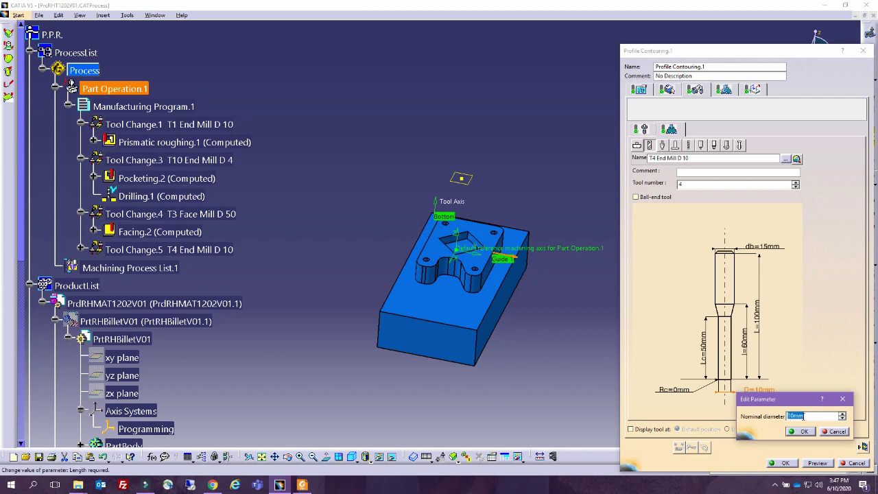
pyautogui.click(800, 432)
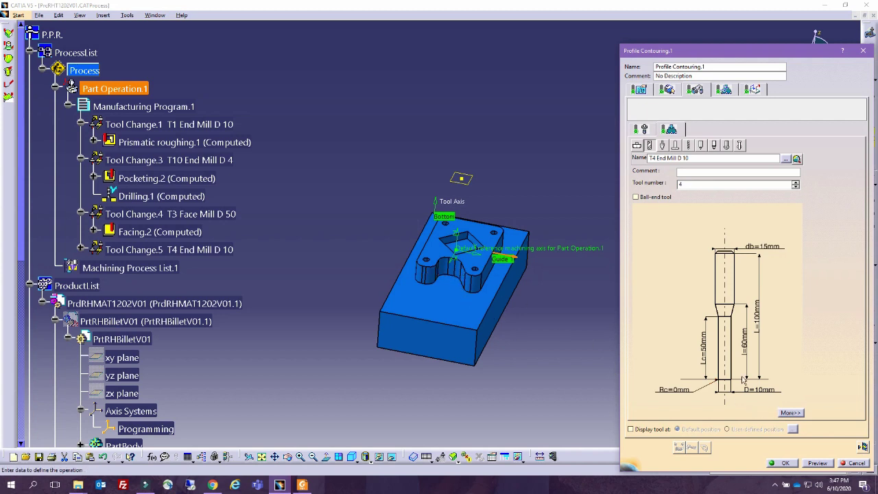
# Simulate the material removal of Profile Contouring.1, associate the video result with the operation and accept the operation.
pyautogui.click(639, 90)
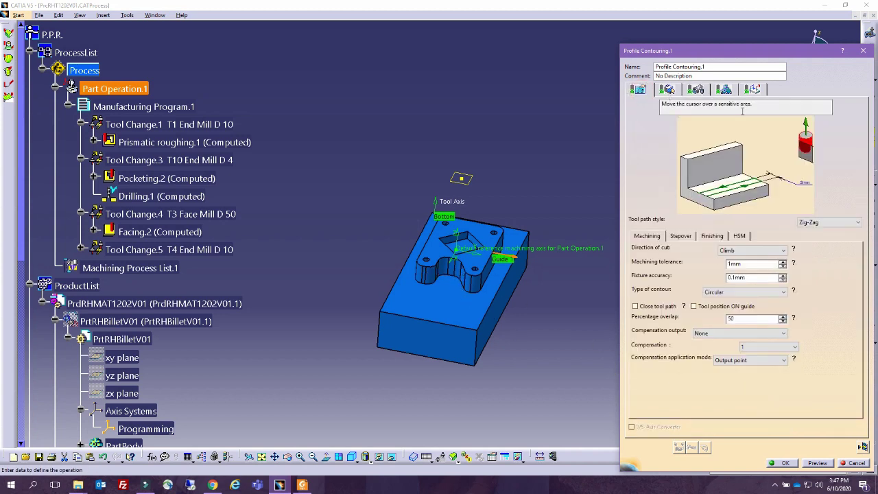
pyautogui.click(865, 446)
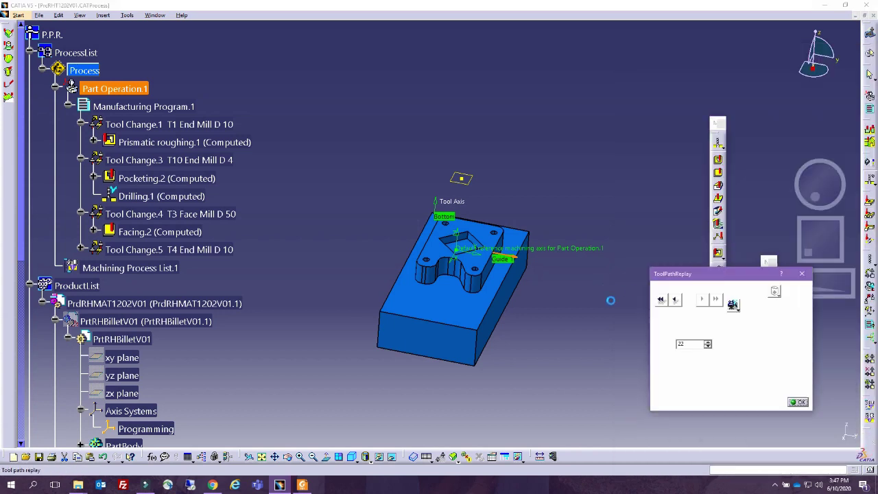
pyautogui.click(733, 306)
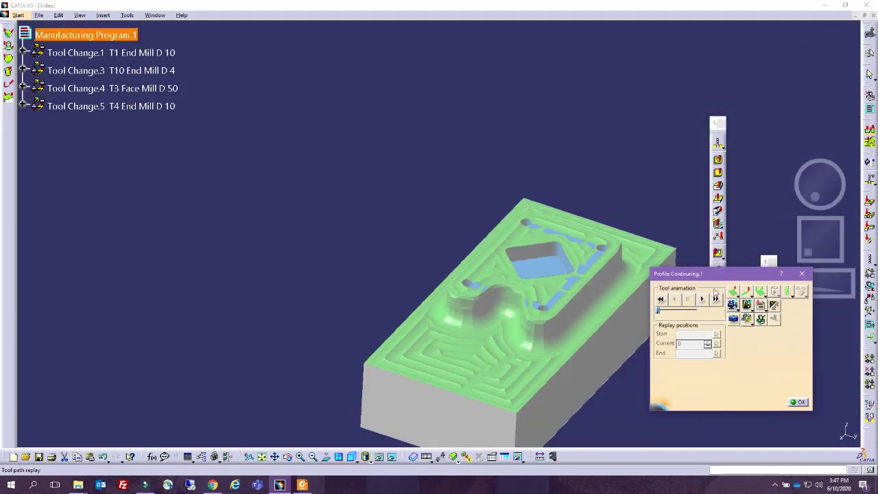
pyautogui.click(747, 305)
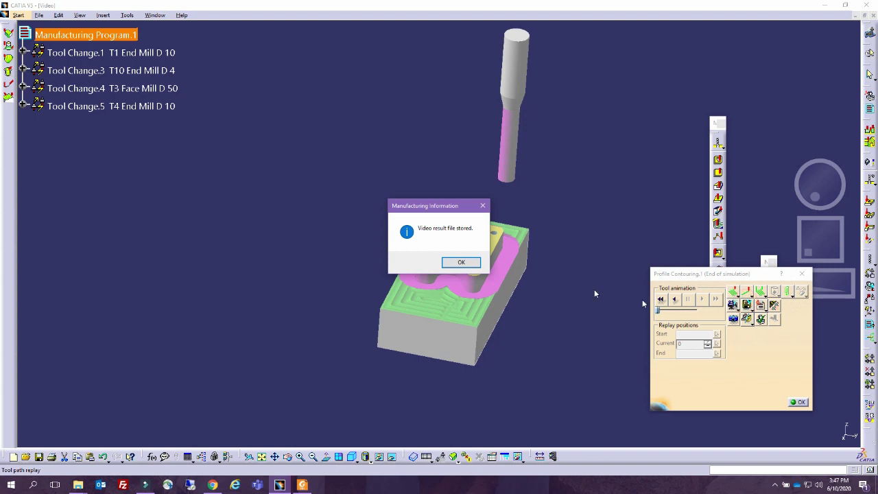
pyautogui.click(462, 263)
pyautogui.click(798, 403)
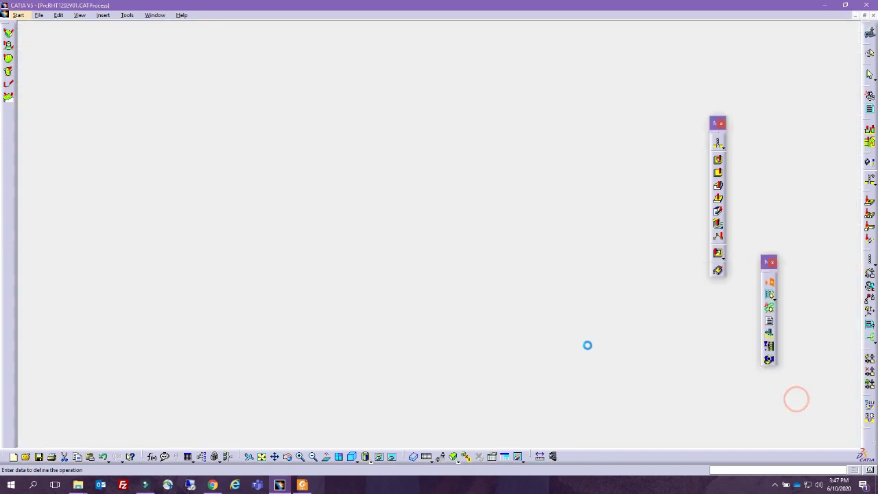
pyautogui.click(782, 463)
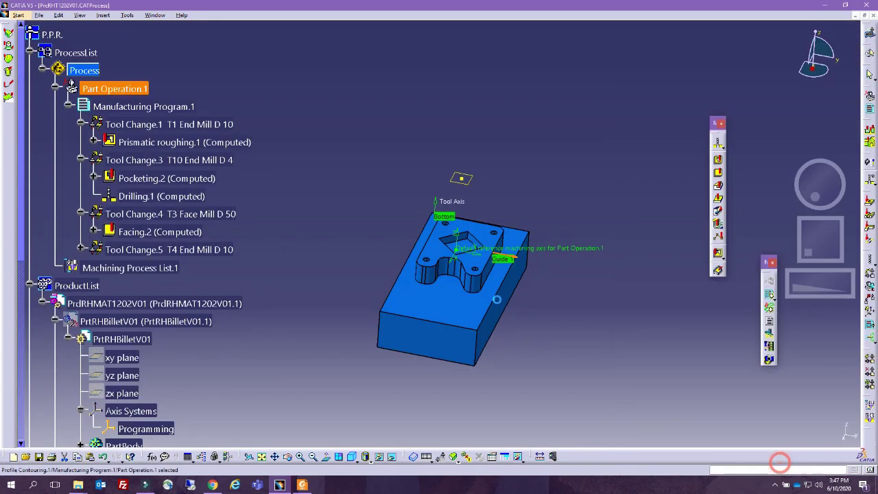
# Run the material removal video of Prismatic roughing.1 to its end and associate the video result with the operation.
pyautogui.doubleClick(146, 142)
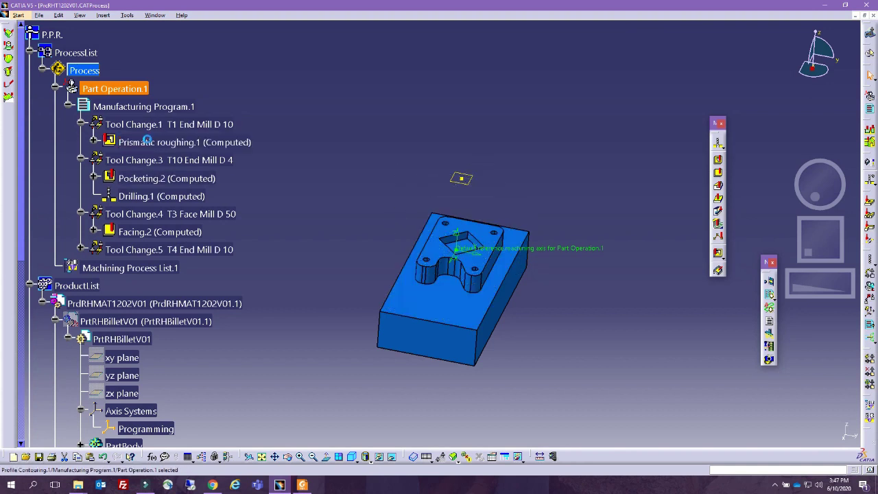
pyautogui.click(755, 385)
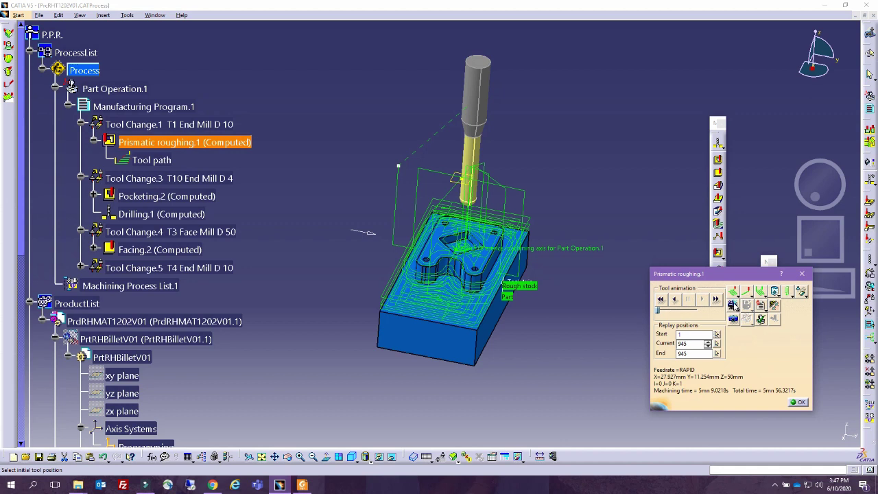
pyautogui.click(733, 306)
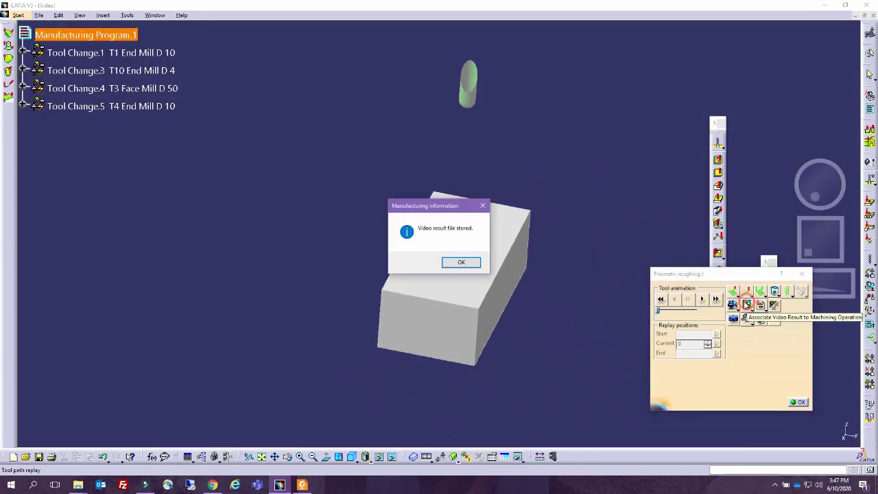
pyautogui.click(462, 263)
pyautogui.click(713, 299)
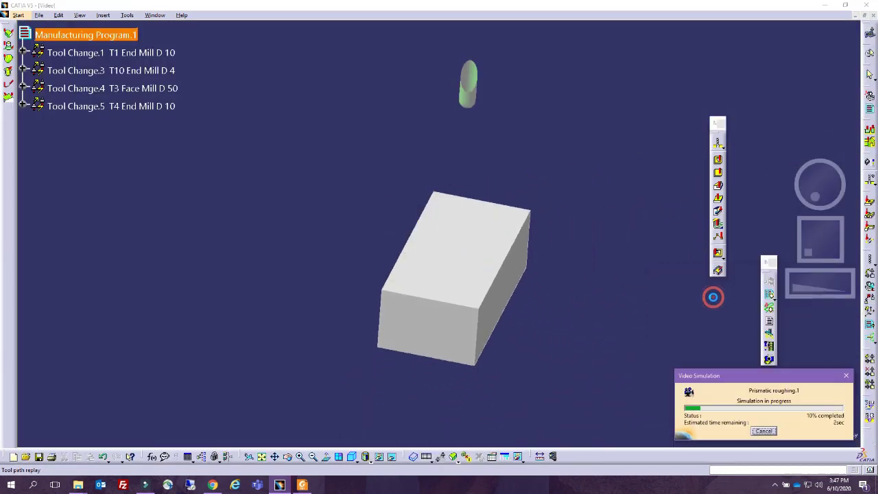
pyautogui.click(747, 305)
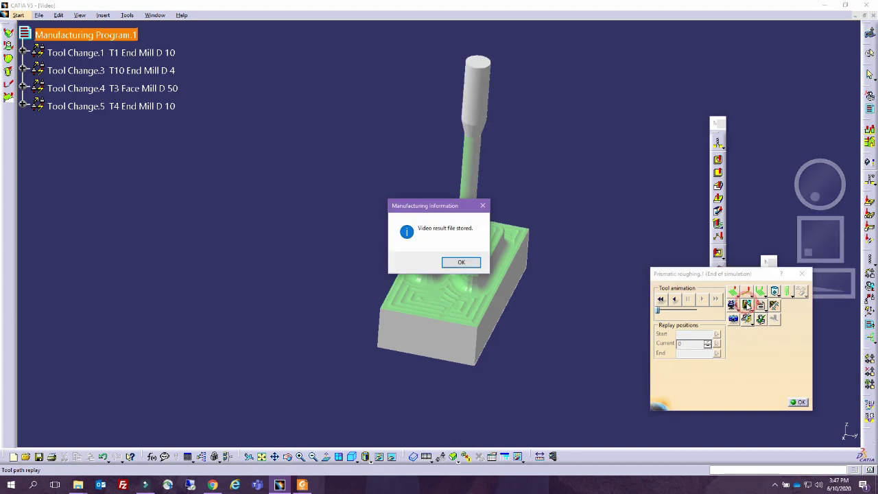
pyautogui.click(463, 263)
pyautogui.click(798, 402)
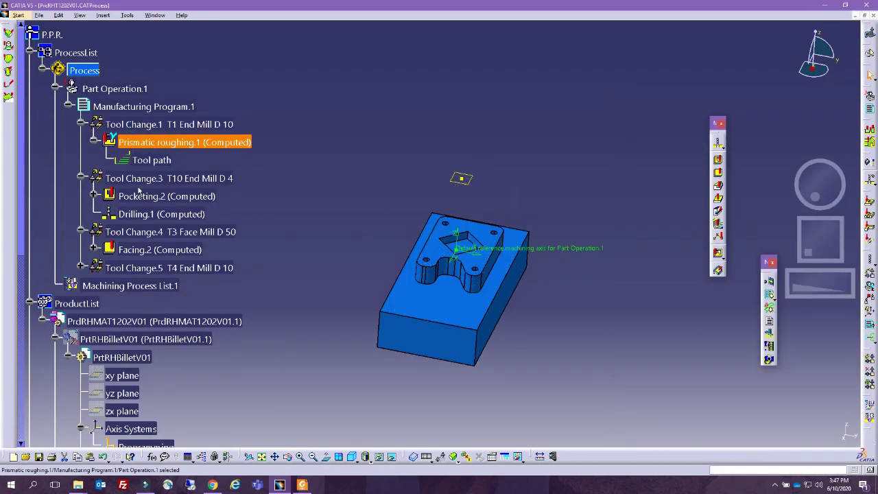
# Simulate Pocketing.2 on the roughed stock to its end, associate the video result with it and accept the operation.
pyautogui.doubleClick(135, 197)
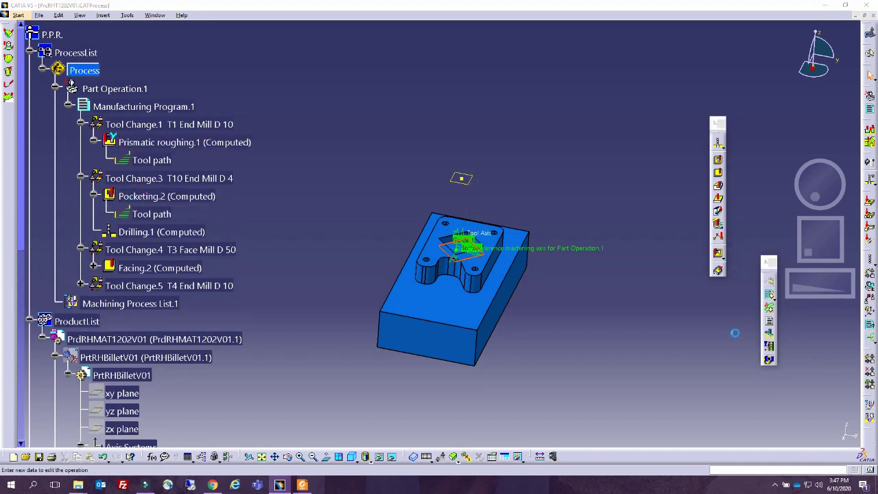
pyautogui.click(823, 416)
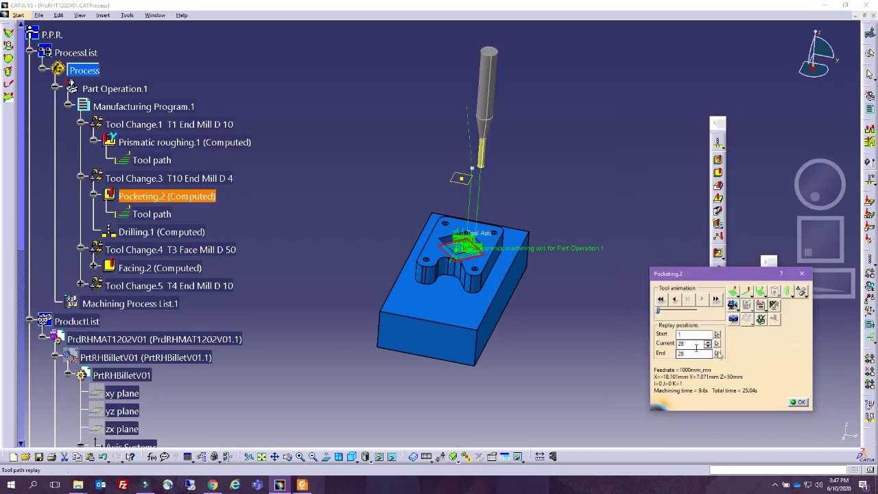
pyautogui.click(733, 305)
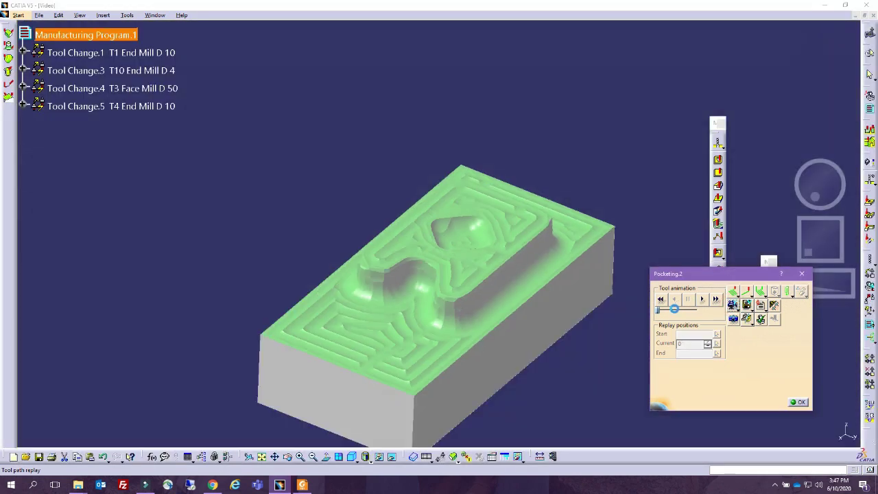
pyautogui.click(717, 300)
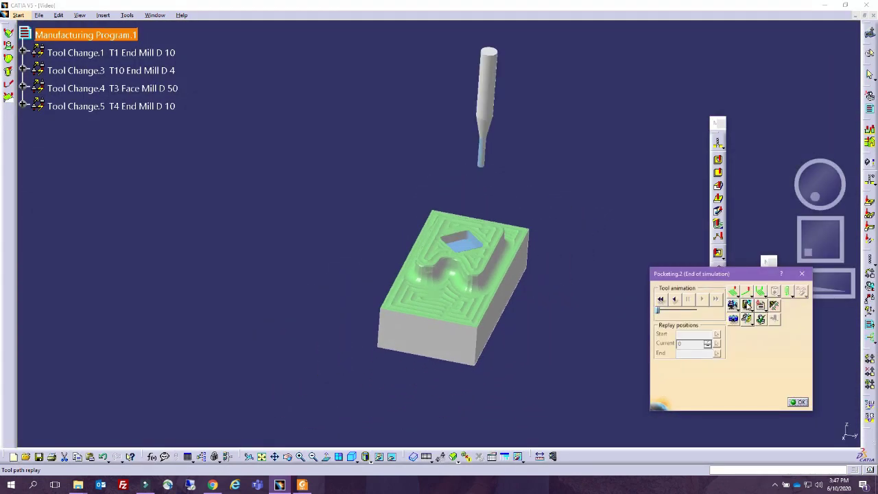
pyautogui.click(747, 305)
pyautogui.click(462, 263)
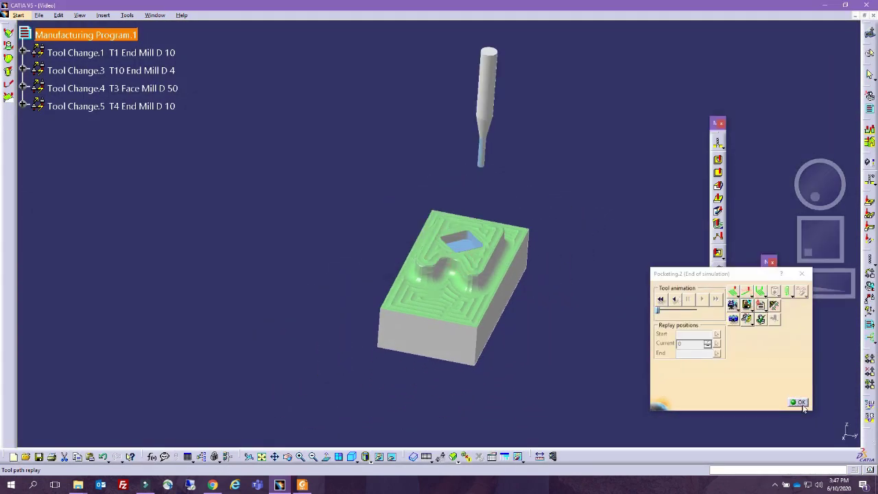
pyautogui.click(800, 403)
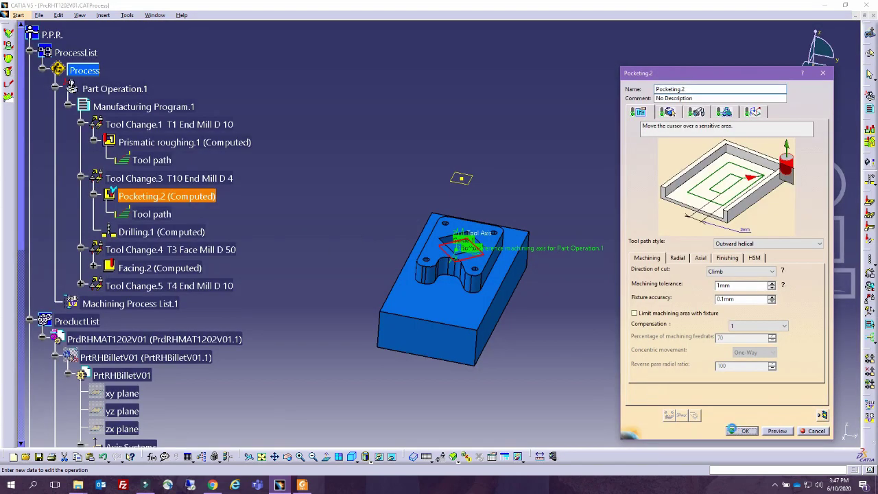
pyautogui.click(741, 430)
# Simulate the four holes of Drilling.1 to the end, associate the video result with the operation and accept it.
pyautogui.click(160, 232)
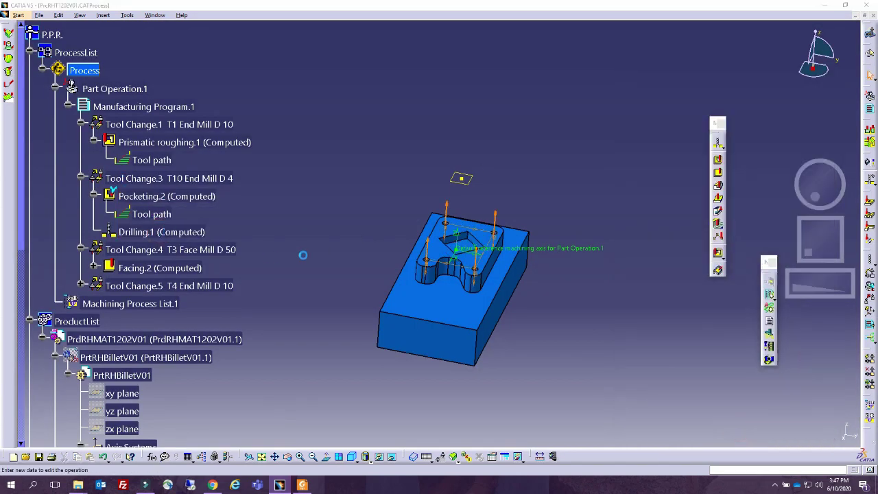
pyautogui.click(814, 394)
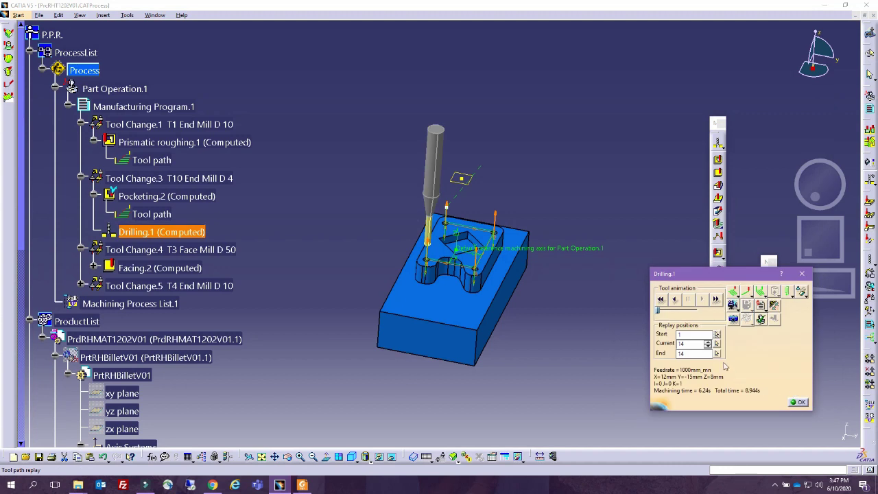
pyautogui.click(732, 305)
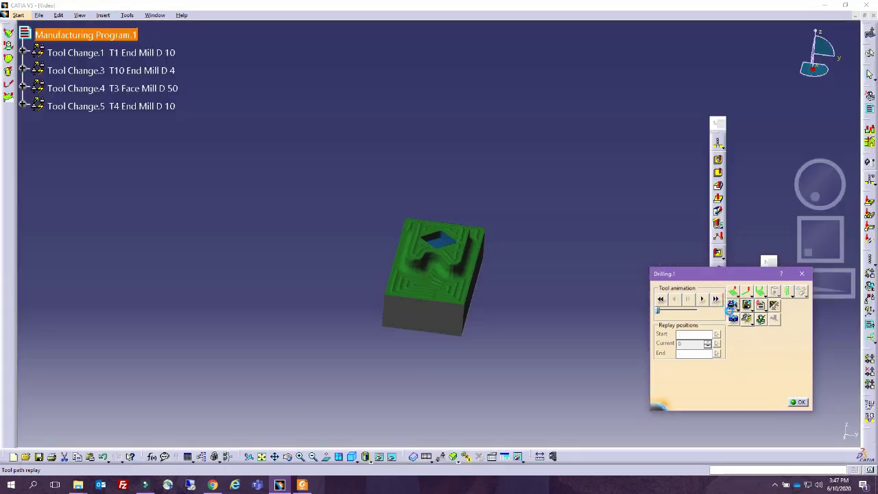
pyautogui.click(718, 300)
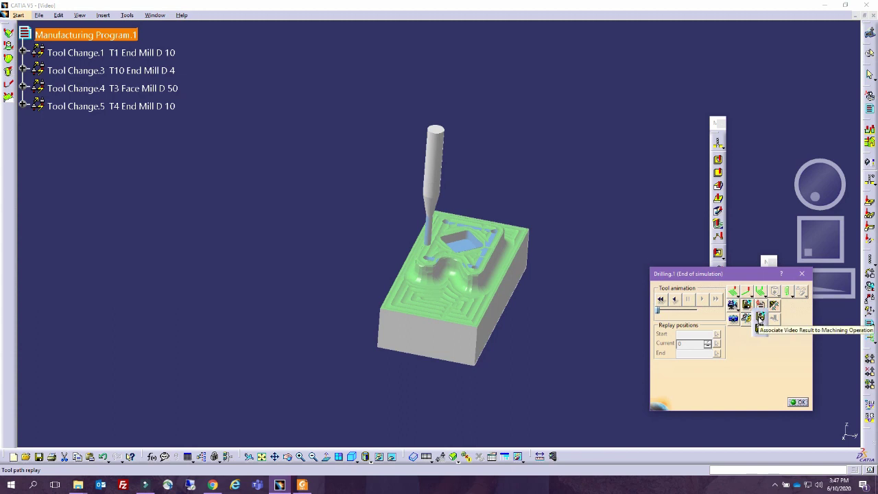
pyautogui.click(760, 317)
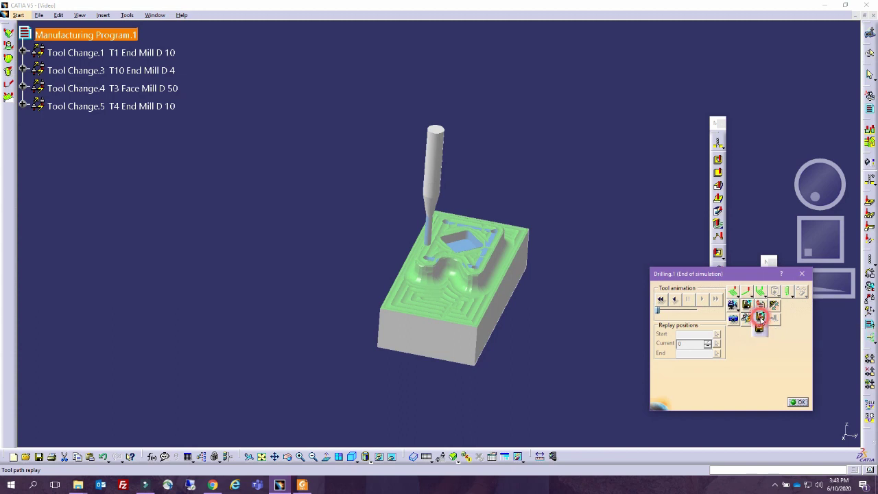
pyautogui.click(462, 261)
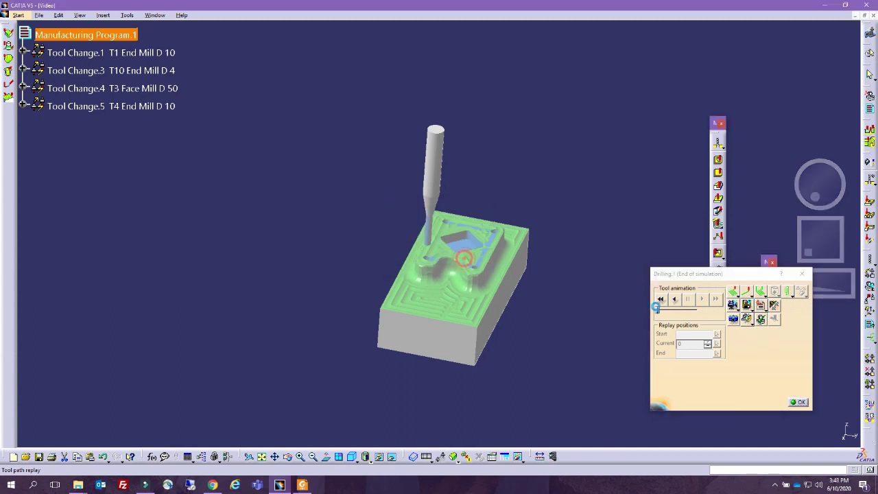
pyautogui.click(804, 403)
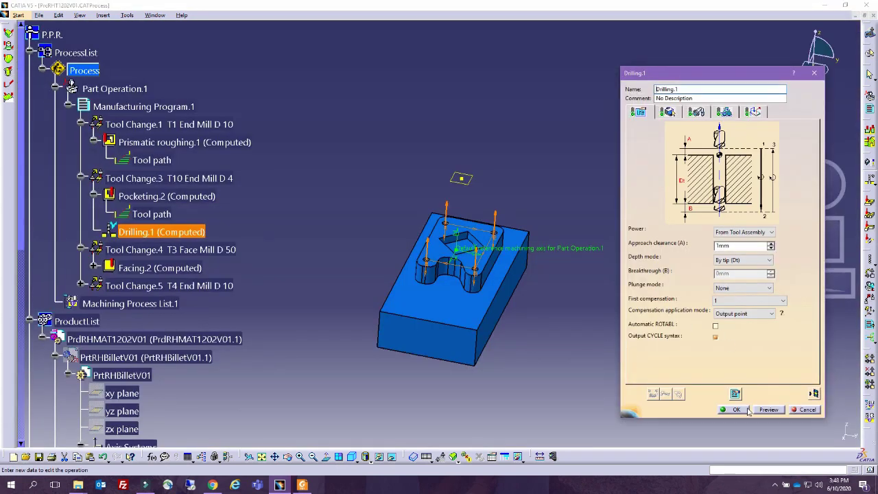
pyautogui.click(736, 410)
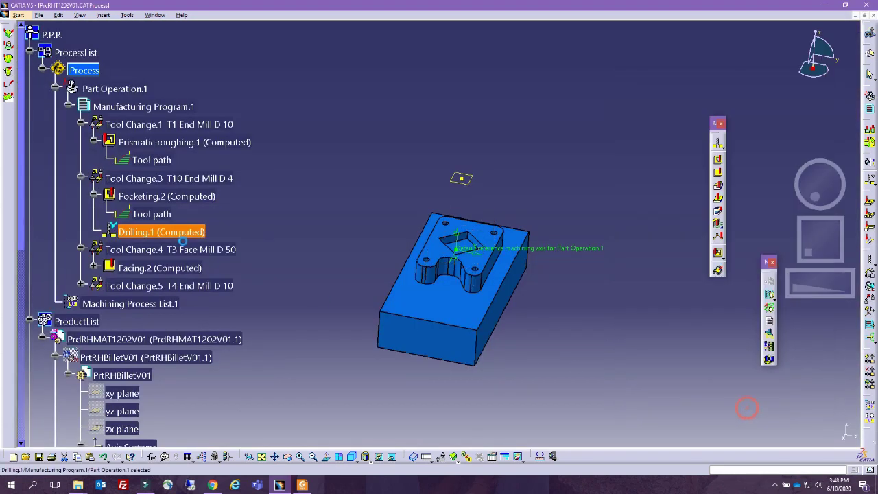
# Run the Facing.2 material removal video to its end and associate the video result with the operation.
pyautogui.click(159, 266)
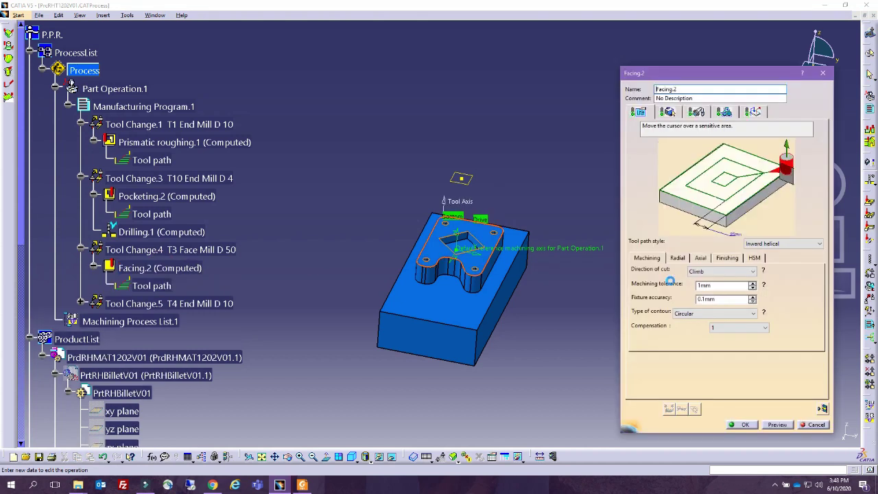
pyautogui.click(822, 409)
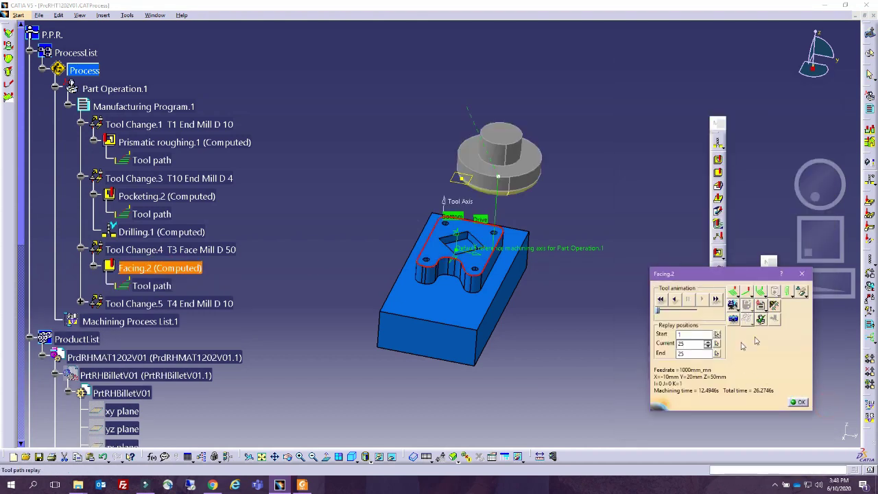
pyautogui.click(733, 304)
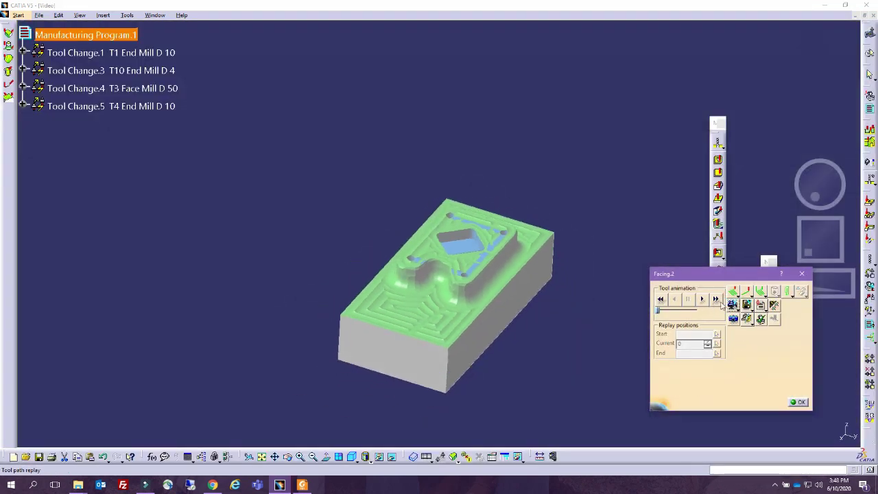
pyautogui.click(716, 300)
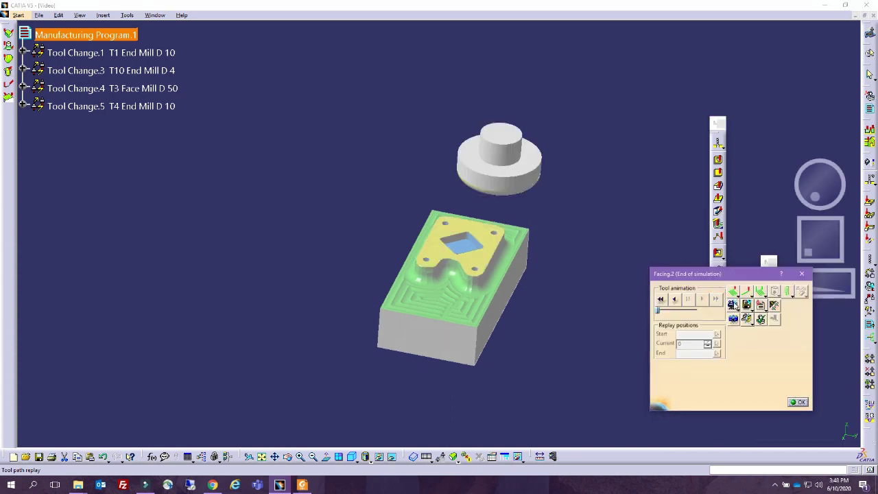
pyautogui.click(748, 307)
pyautogui.click(465, 262)
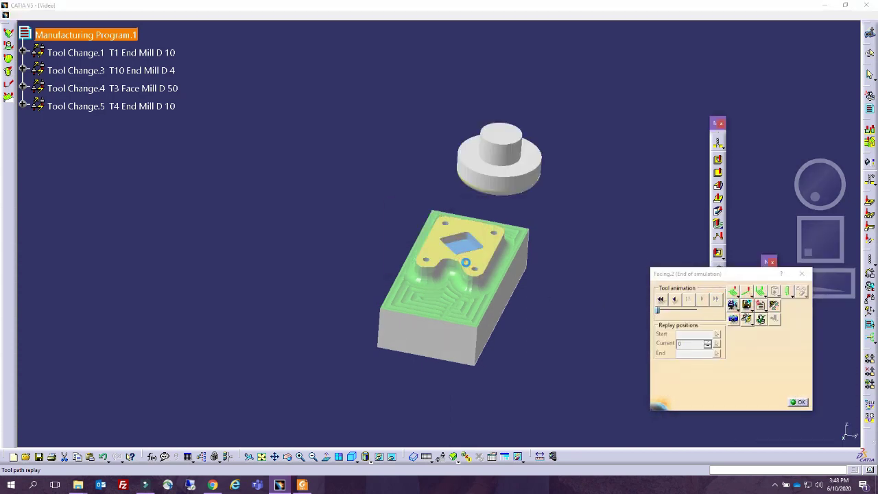
# Switch to the Full Video simulation, rewind it to the raw stock and play the machining program from Prismatic roughing.1.
pyautogui.click(735, 308)
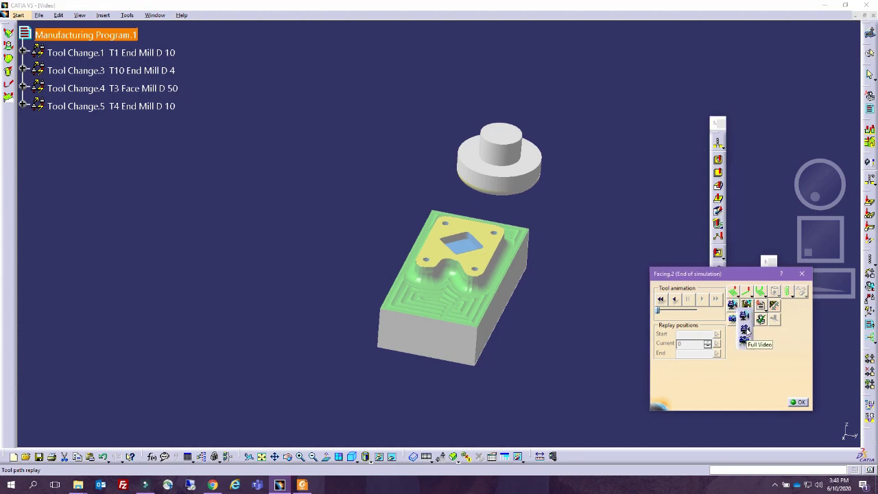
pyautogui.click(746, 329)
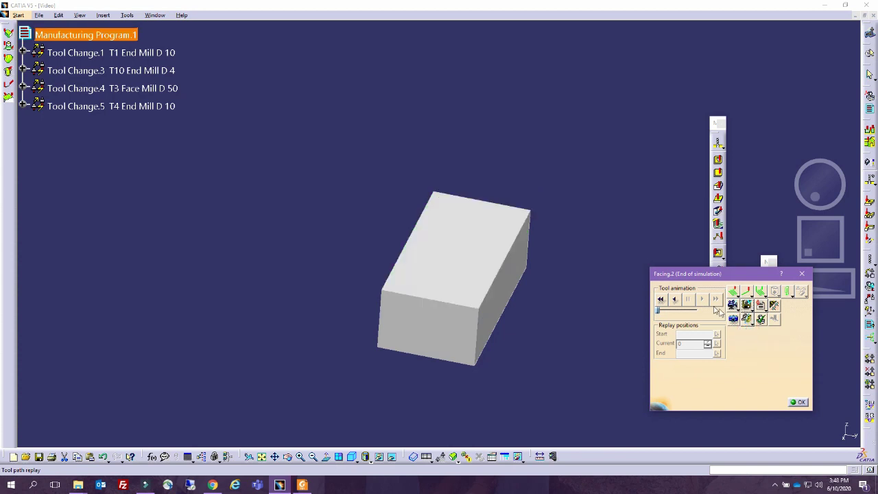
pyautogui.click(660, 299)
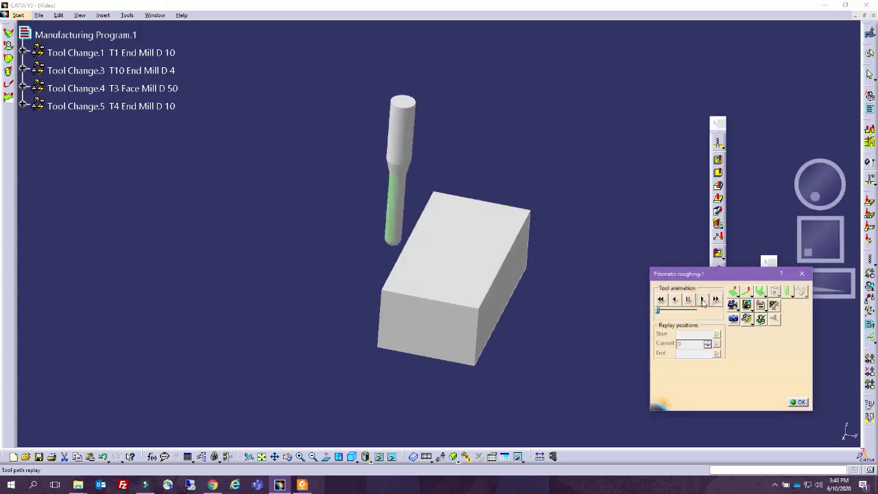
pyautogui.click(702, 300)
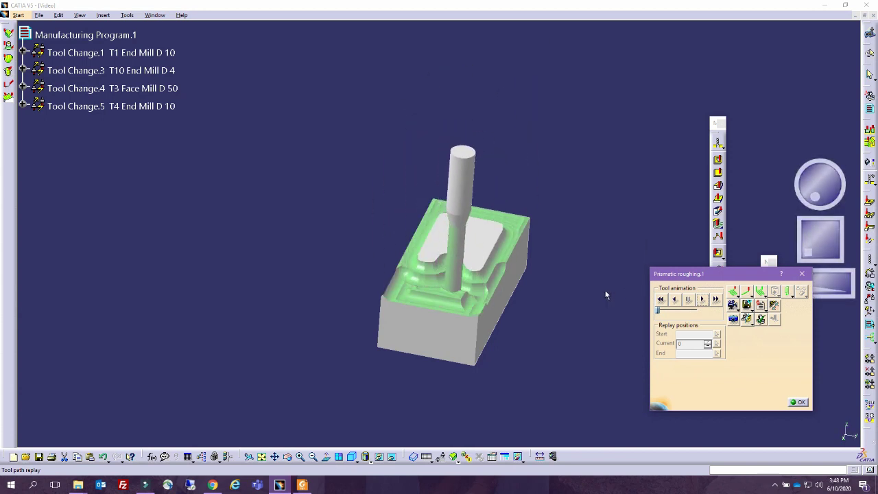
# Follow the full machining video through Facing.2 with all tool changes expanded in the program tree, and accept the Facing.2 operation.
pyautogui.click(22, 52)
pyautogui.click(22, 88)
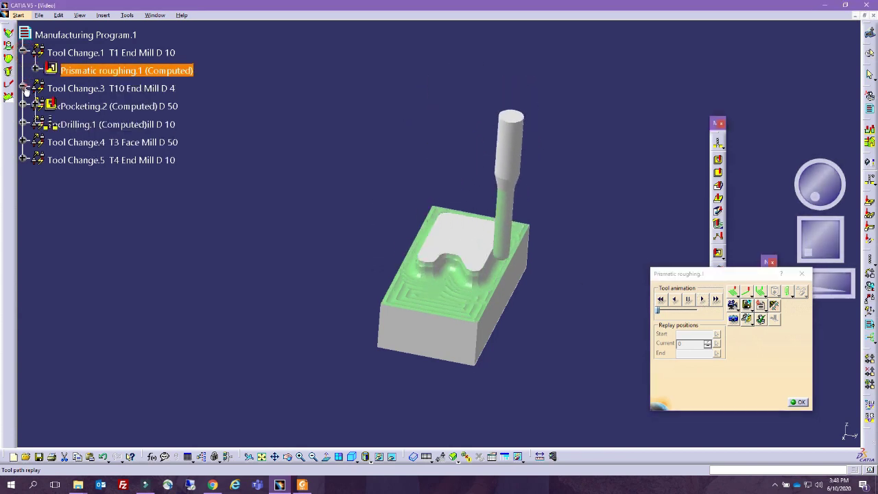
pyautogui.click(23, 142)
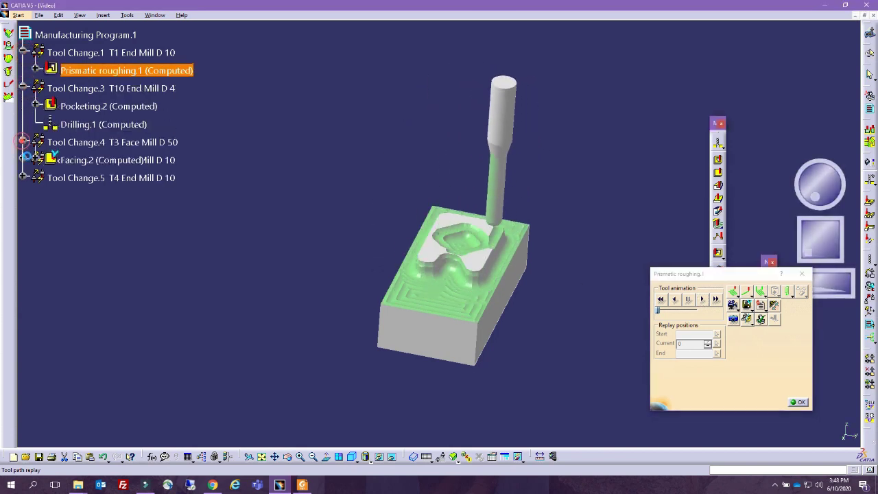
pyautogui.click(23, 178)
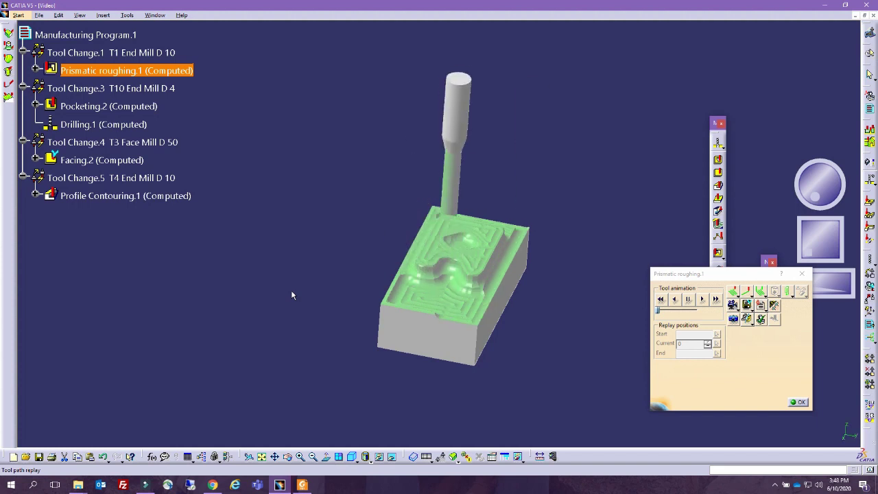
pyautogui.moveTo(471, 349); pyautogui.dragTo(365, 298, button='middle')
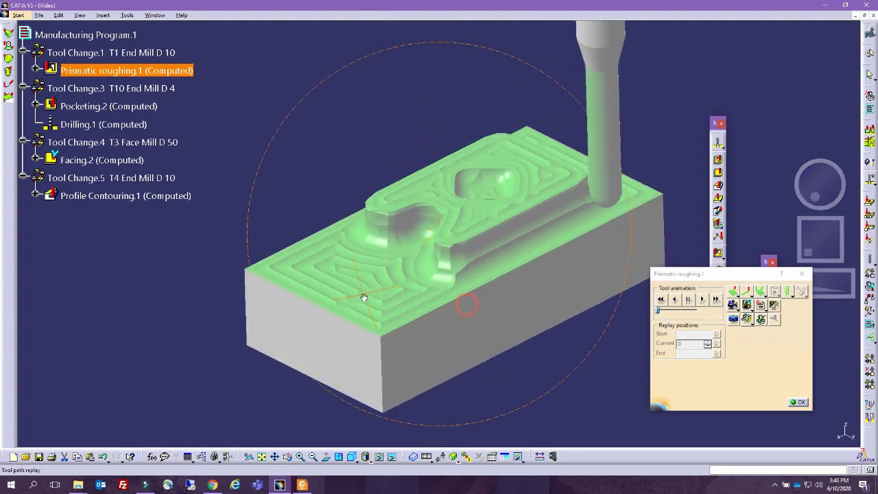
pyautogui.moveTo(466, 376); pyautogui.dragTo(540, 317, button='middle')
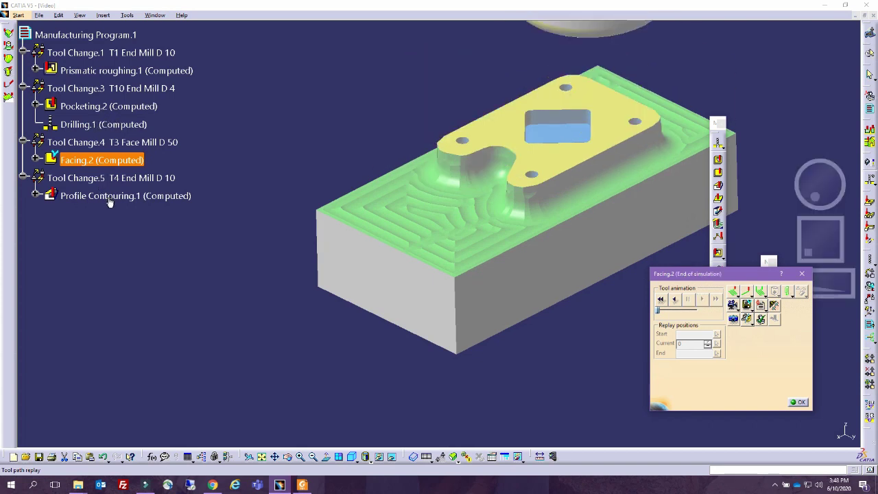
pyautogui.click(798, 402)
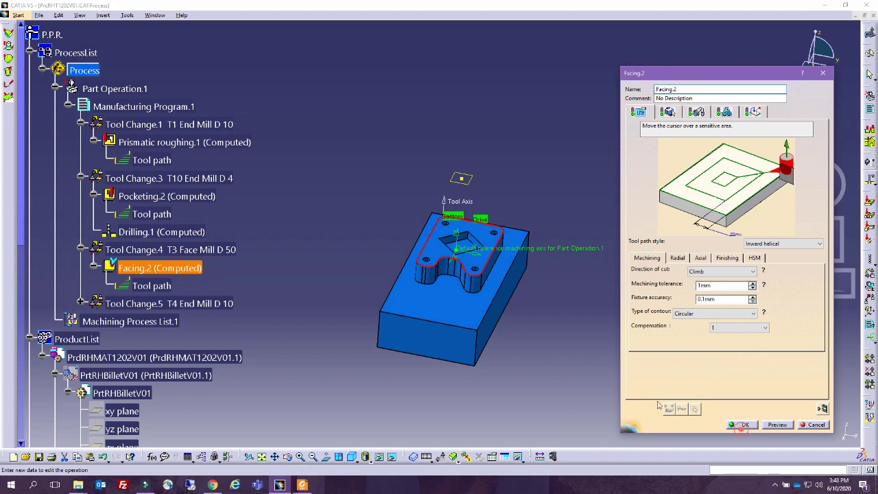
pyautogui.click(745, 425)
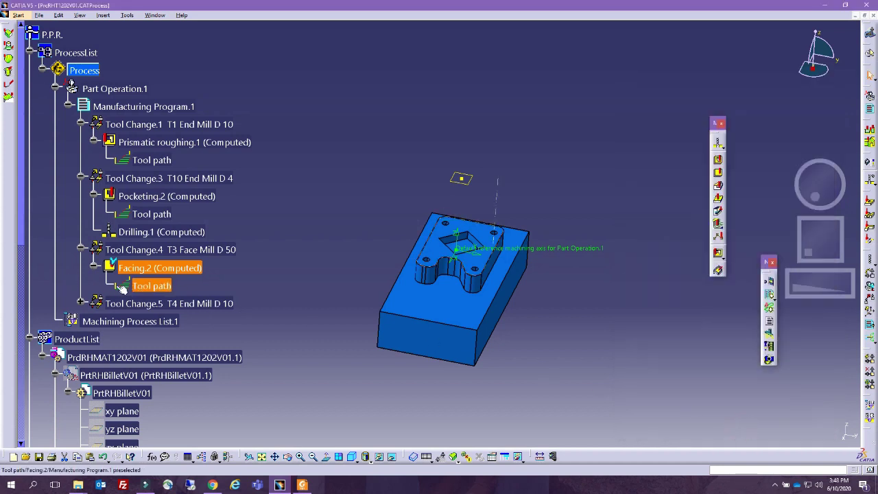
# Open Profile Contouring.1, run its material removal video to the end and inspect the contoured walls.
pyautogui.click(81, 303)
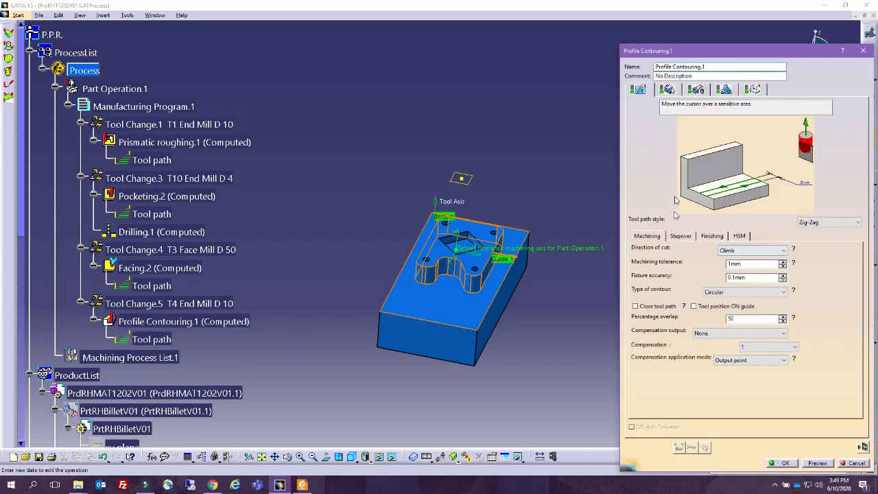
pyautogui.click(672, 94)
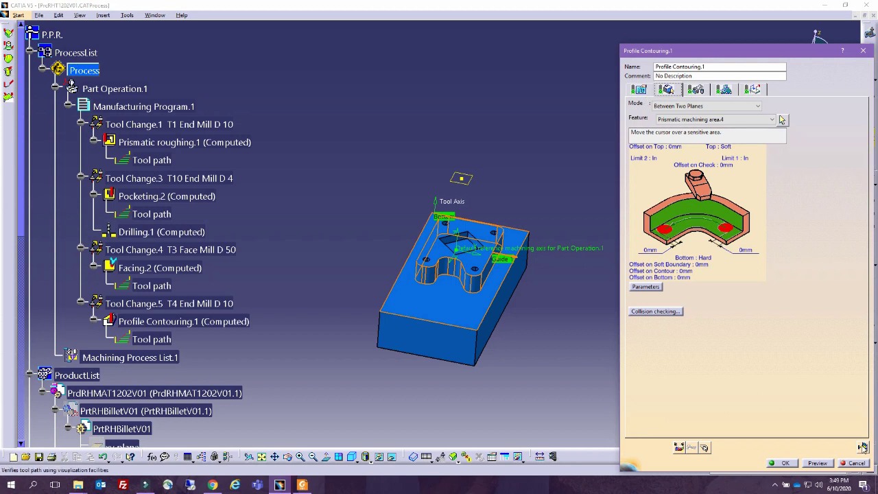
pyautogui.click(678, 446)
pyautogui.click(661, 300)
pyautogui.click(732, 306)
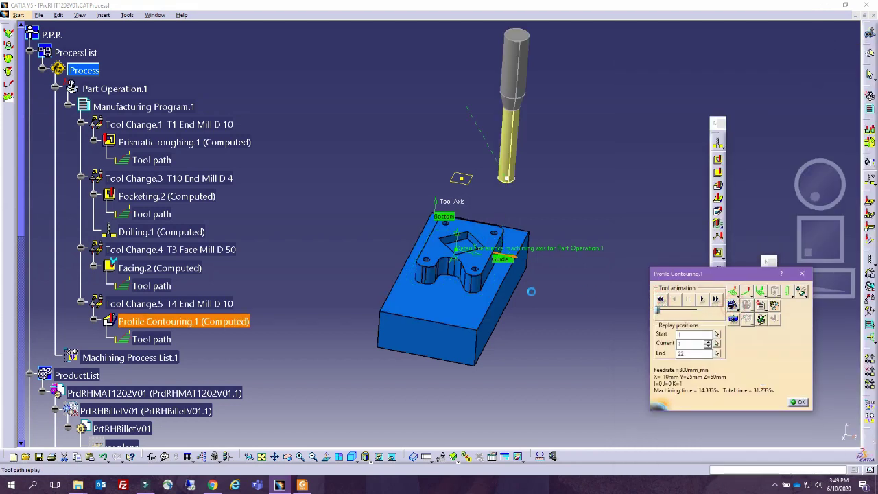
pyautogui.click(715, 299)
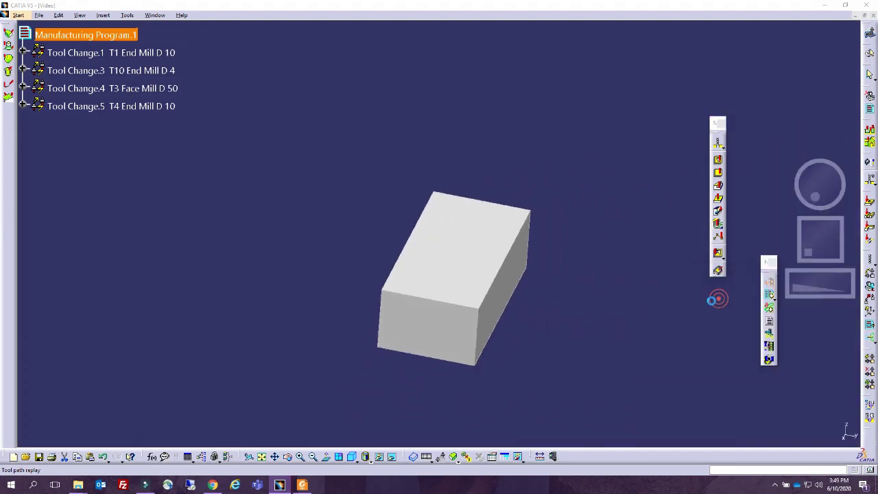
pyautogui.moveTo(497, 359); pyautogui.dragTo(562, 278, button='middle')
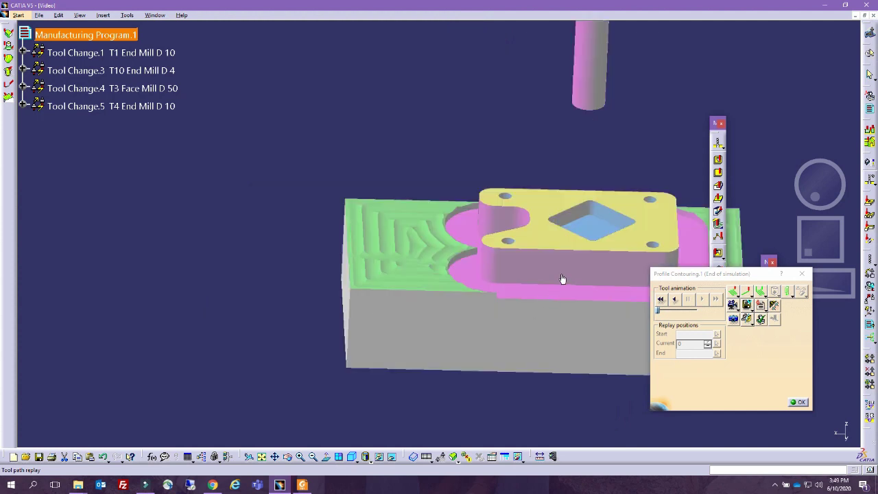
pyautogui.moveTo(433, 295); pyautogui.dragTo(396, 238, button='middle')
pyautogui.moveTo(506, 224); pyautogui.dragTo(481, 227, button='middle')
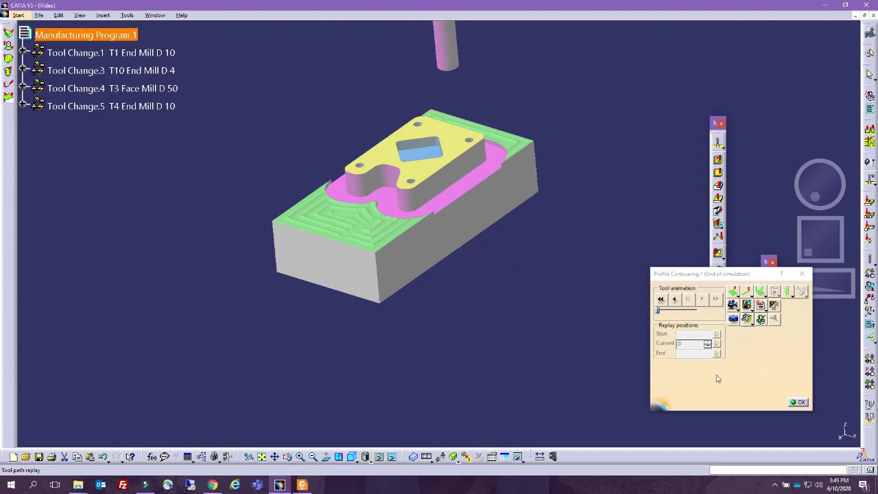
# Associate the video result with Profile Contouring.1 and accept the operation.
pyautogui.click(749, 307)
pyautogui.click(457, 264)
pyautogui.click(798, 403)
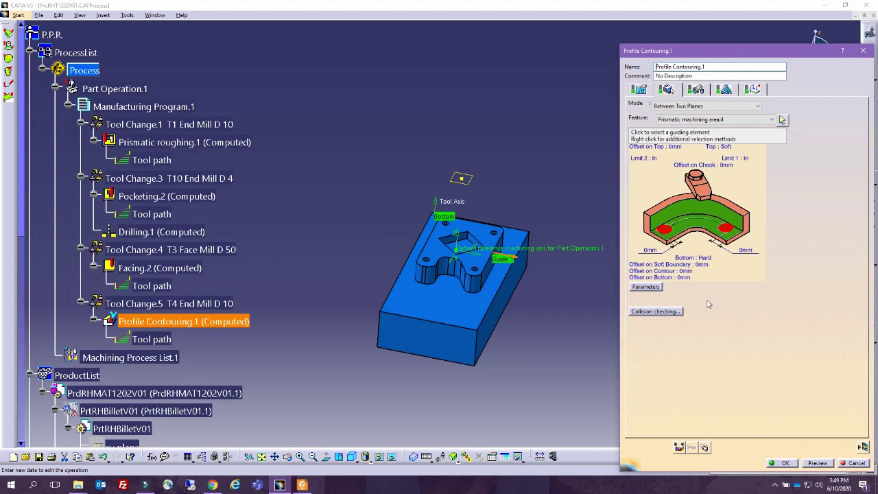
pyautogui.click(784, 464)
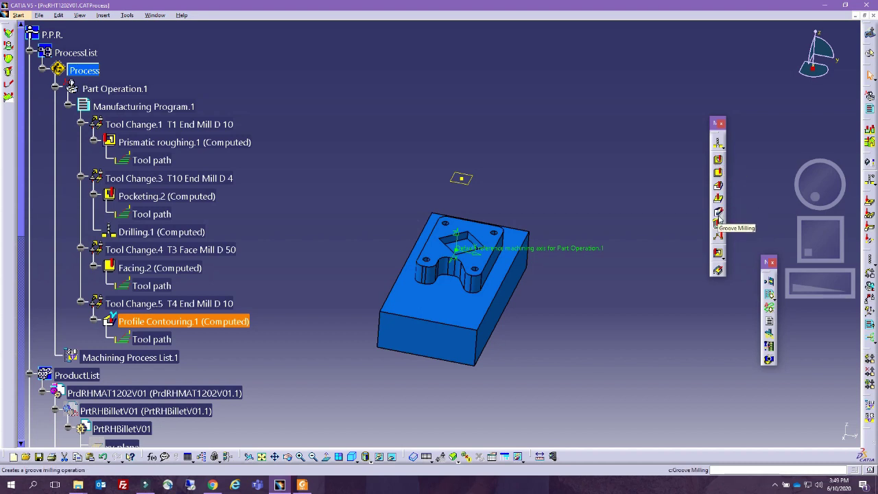
# Add a pocketing operation after Profile Contouring.1, using the flat billet face around the raised plate as the pocket bottom.
pyautogui.click(719, 163)
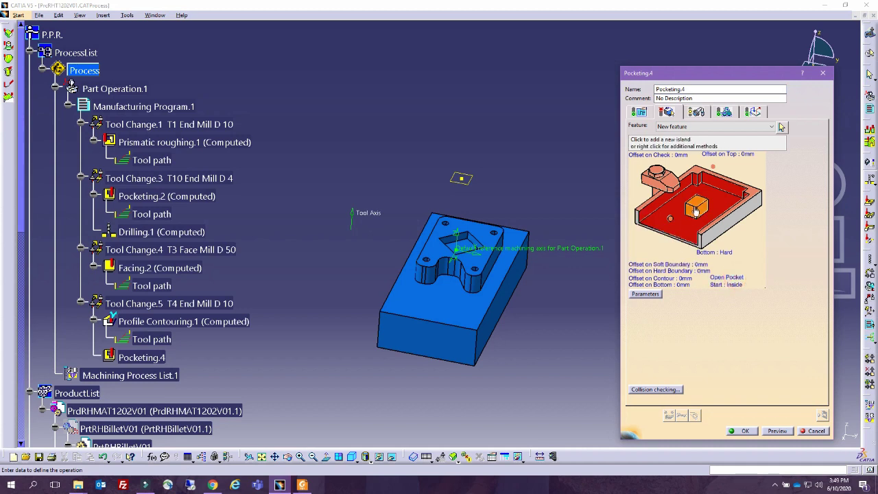
pyautogui.click(688, 228)
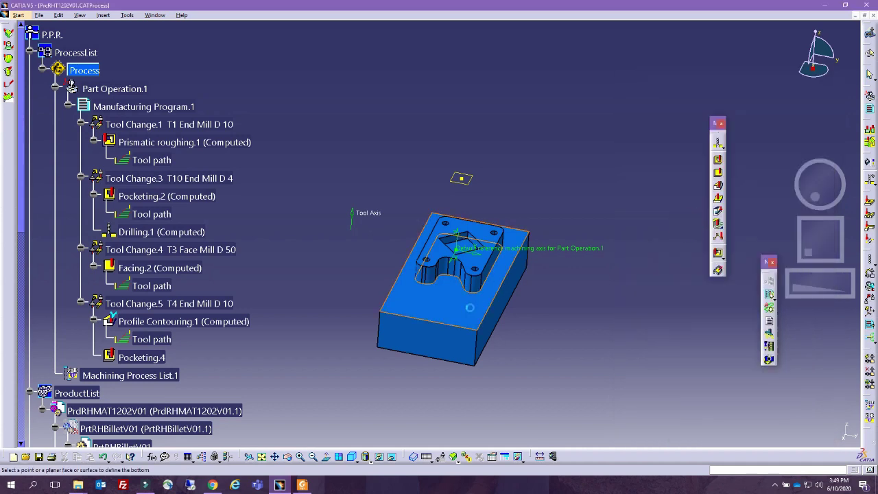
pyautogui.click(475, 308)
pyautogui.click(669, 237)
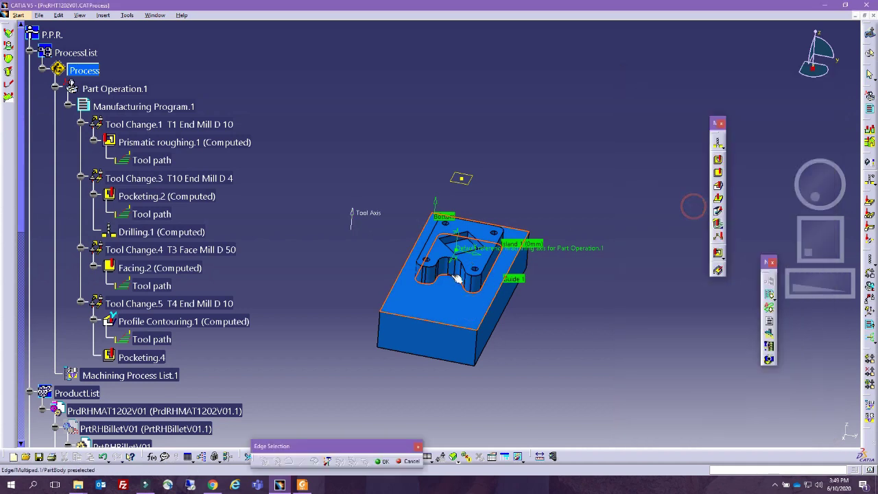
pyautogui.doubleClick(558, 354)
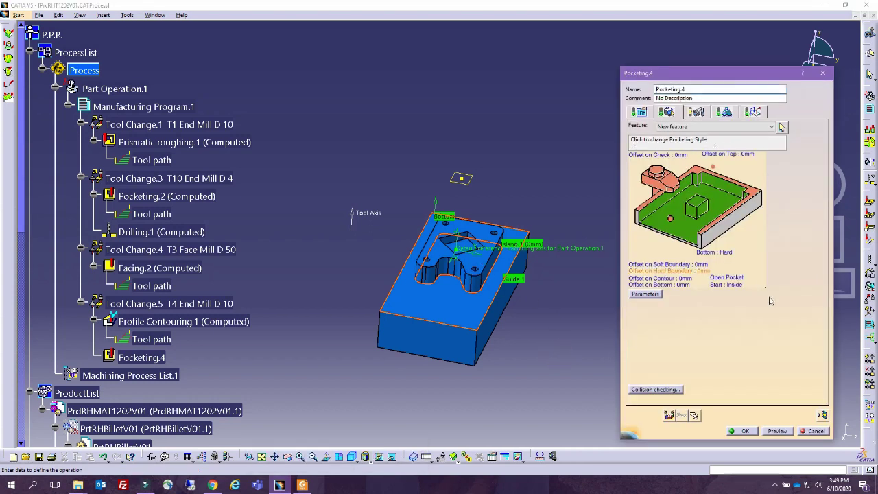
# Compute the Pocketing.4 tool path and examine it around the raised plate.
pyautogui.click(823, 415)
pyautogui.moveTo(544, 353); pyautogui.dragTo(457, 357, button='middle')
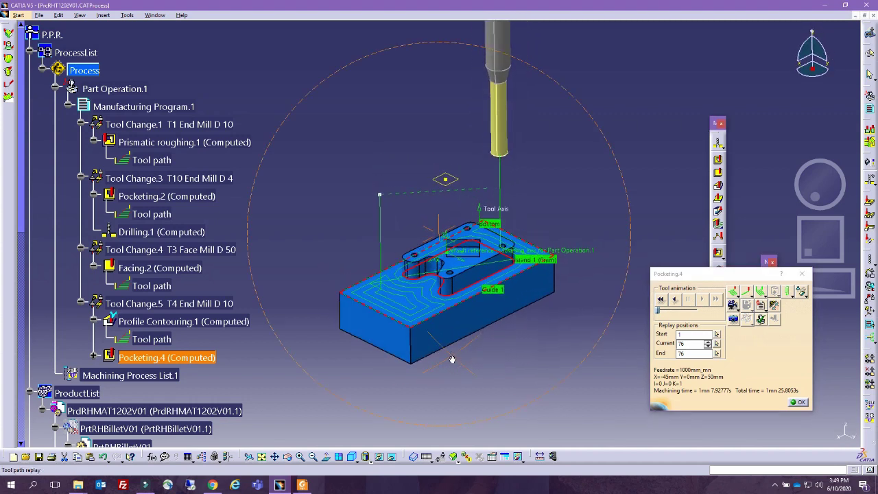
pyautogui.moveTo(388, 290); pyautogui.dragTo(602, 311, button='middle')
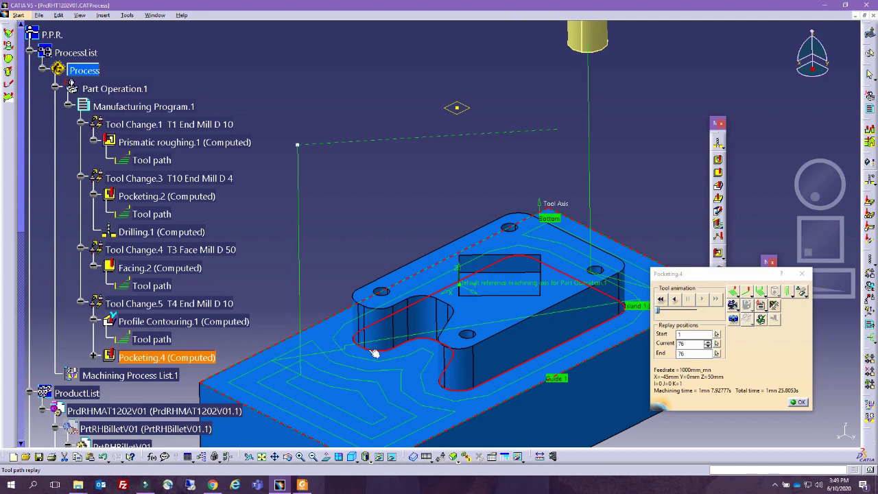
pyautogui.moveTo(390, 346); pyautogui.dragTo(433, 371, button='middle')
# Run the Pocketing.4 material removal video to the end, inspect the machined plate and close the simulation.
pyautogui.click(733, 306)
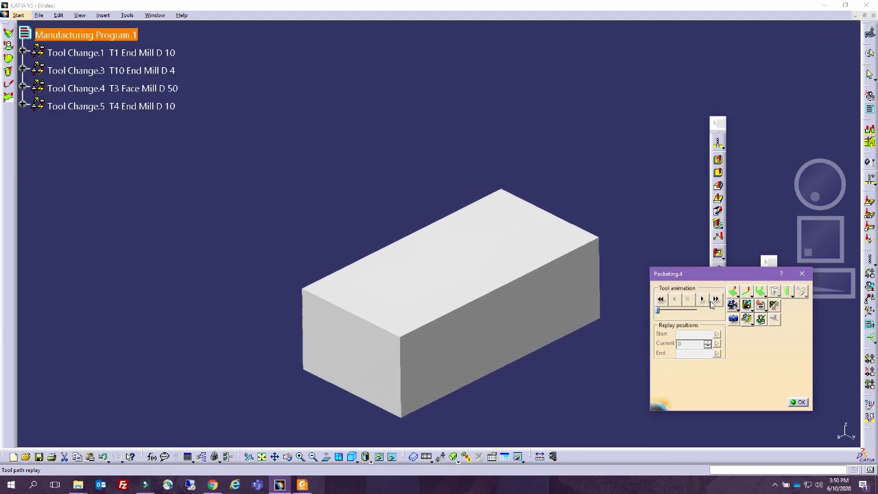
pyautogui.click(704, 301)
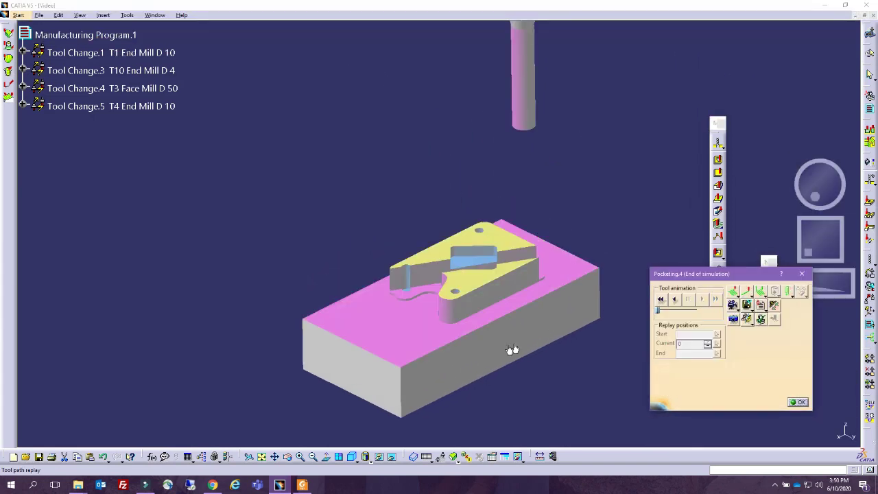
pyautogui.moveTo(480, 349); pyautogui.dragTo(740, 360, button='middle')
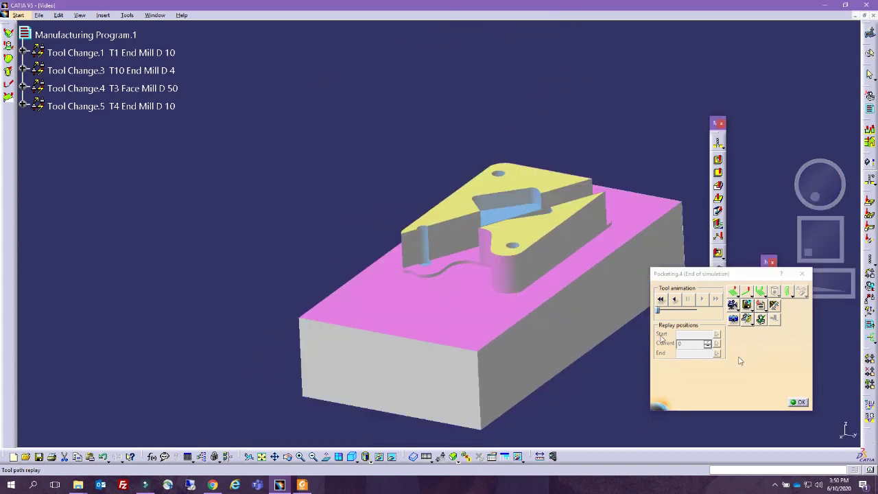
pyautogui.click(803, 404)
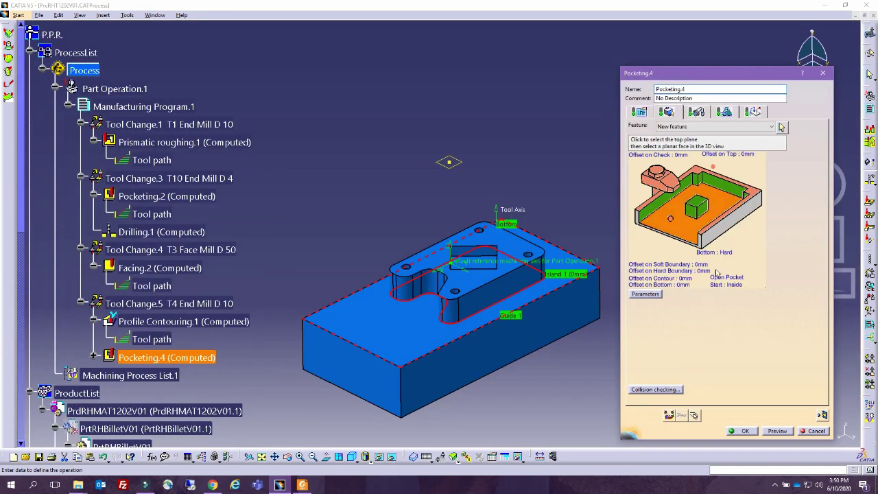
# Replay the Pocketing.4 tool path and step the tool back from the end to position 73.
pyautogui.click(823, 416)
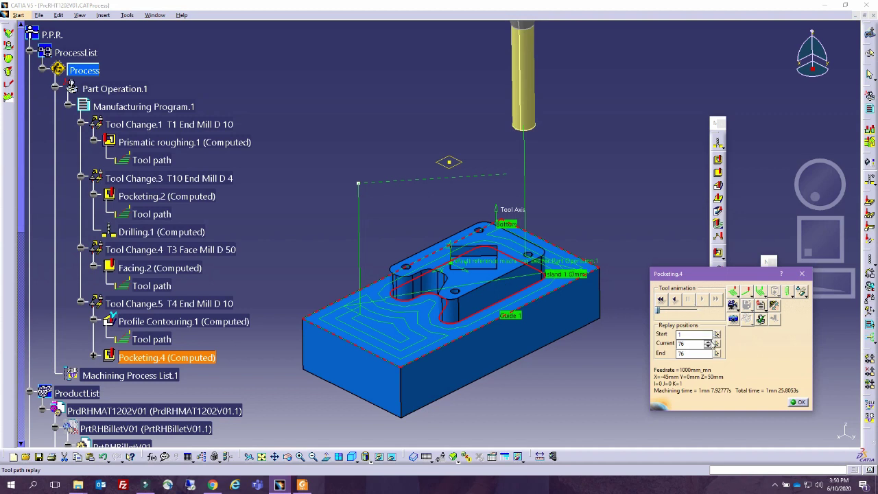
pyautogui.click(707, 345)
pyautogui.click(707, 346)
pyautogui.click(707, 345)
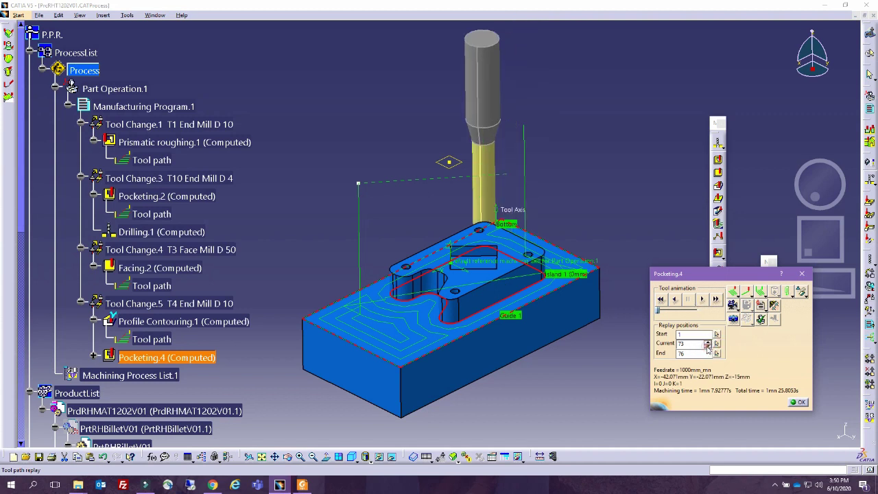
pyautogui.moveTo(529, 304); pyautogui.dragTo(344, 285, button='middle')
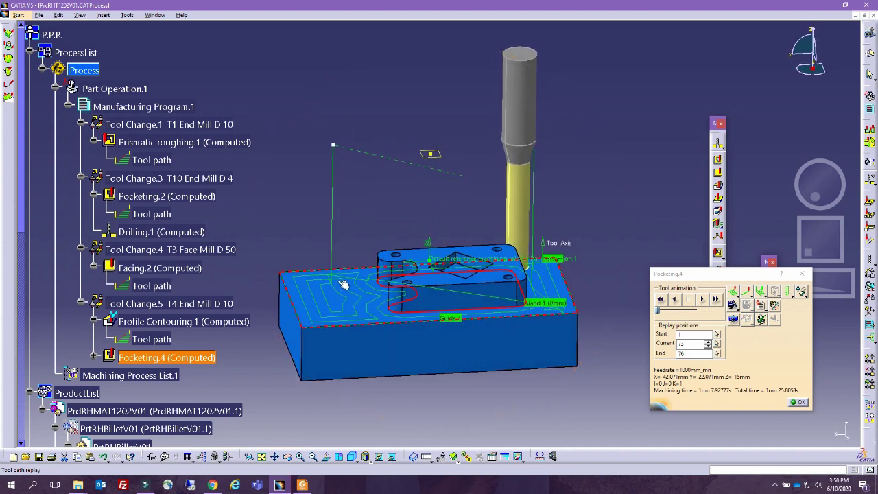
# Set the current replay position to 30, step the tool forward to position 41 and close the replay.
pyautogui.doubleClick(695, 344)
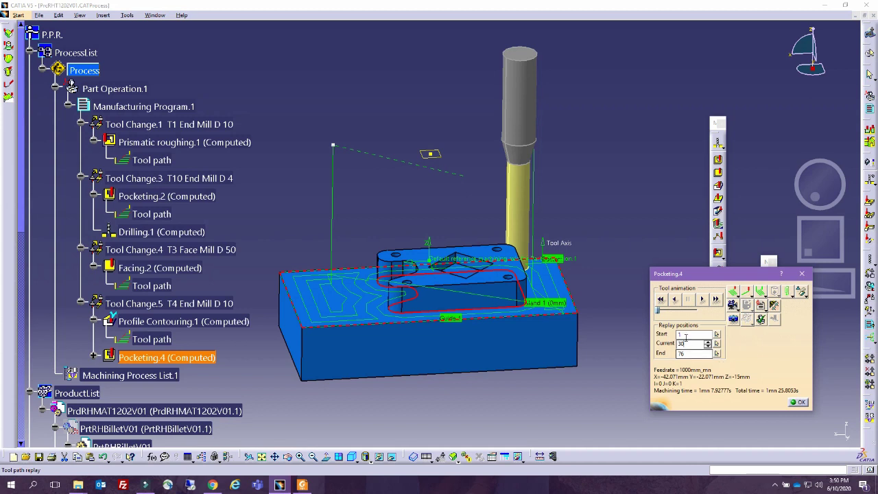
pyautogui.moveTo(660, 310); pyautogui.dragTo(665, 310)
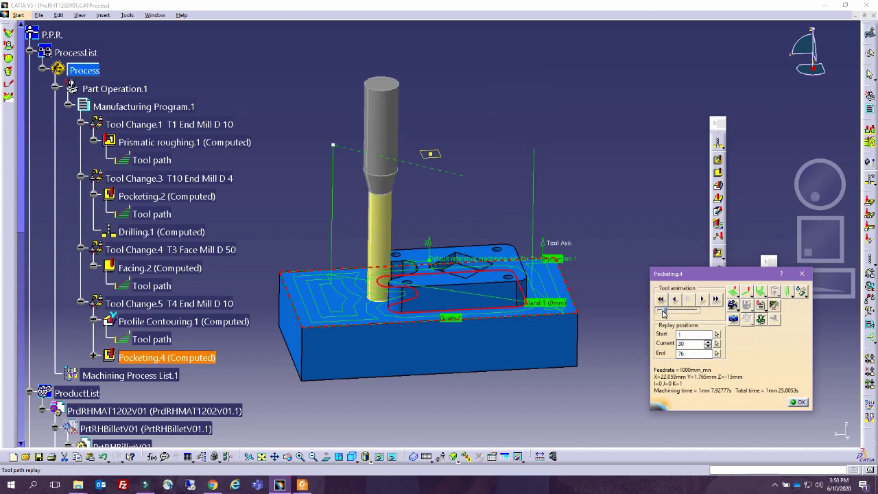
pyautogui.click(709, 342)
pyautogui.click(709, 342)
pyautogui.click(709, 342)
pyautogui.click(709, 342)
pyautogui.click(709, 342)
pyautogui.click(709, 342)
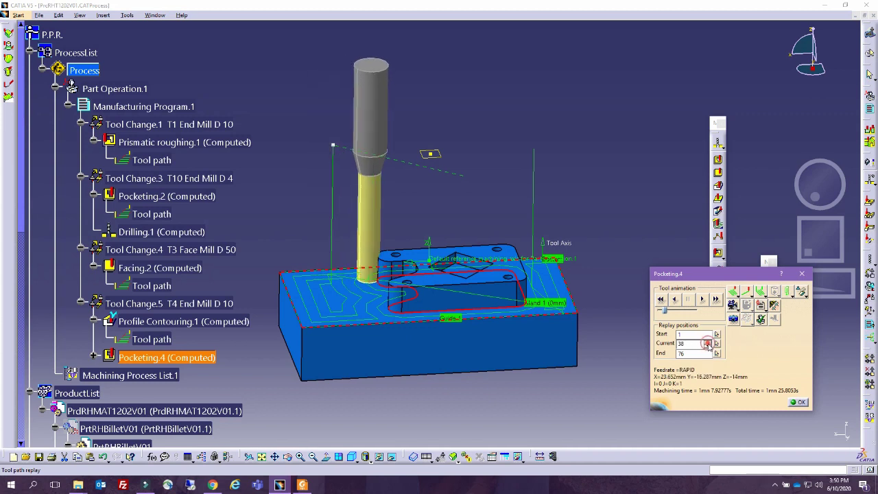
pyautogui.click(709, 341)
pyautogui.click(708, 341)
pyautogui.click(708, 343)
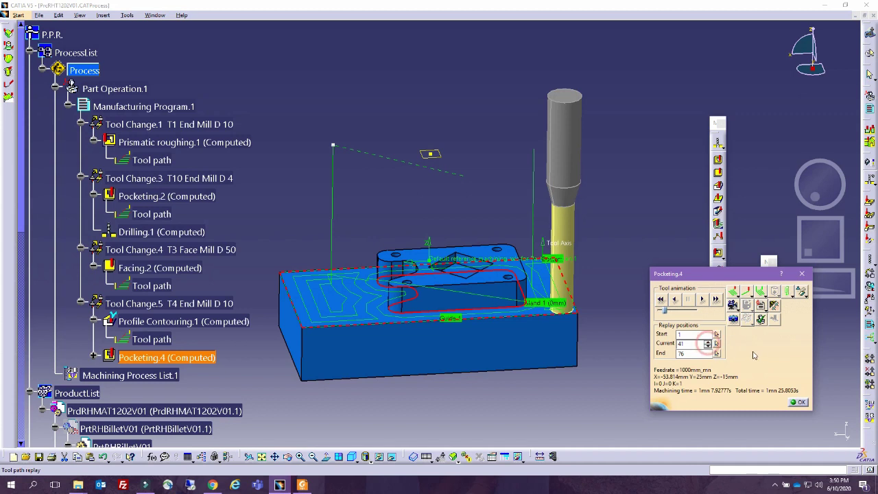
pyautogui.click(800, 402)
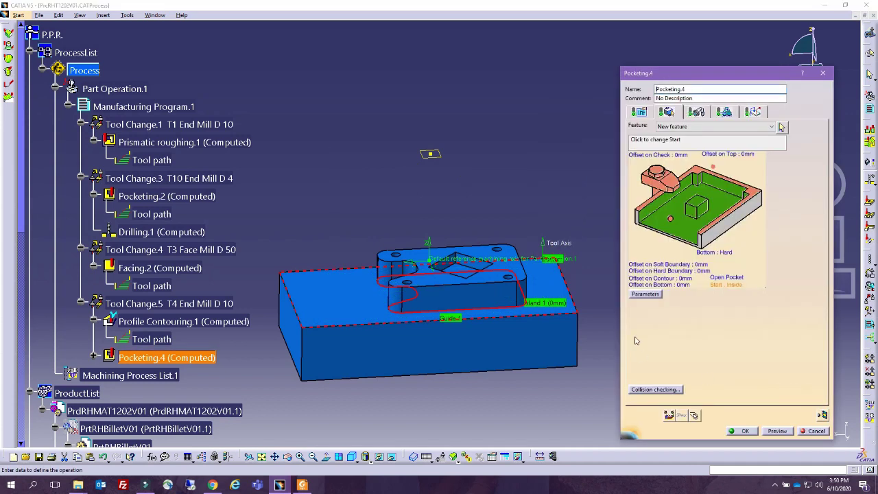
# Set the Pocketing.4 approach macro to start from the safety plane above the part.
pyautogui.click(753, 112)
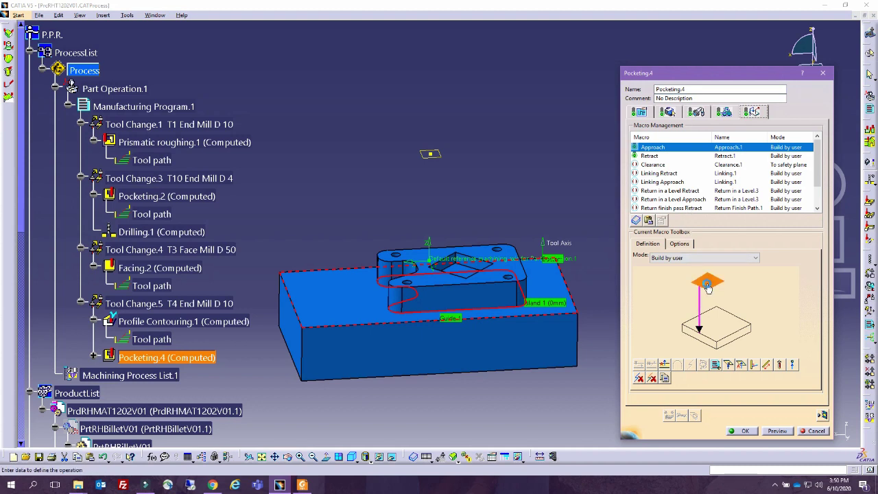
pyautogui.click(707, 288)
pyautogui.click(433, 155)
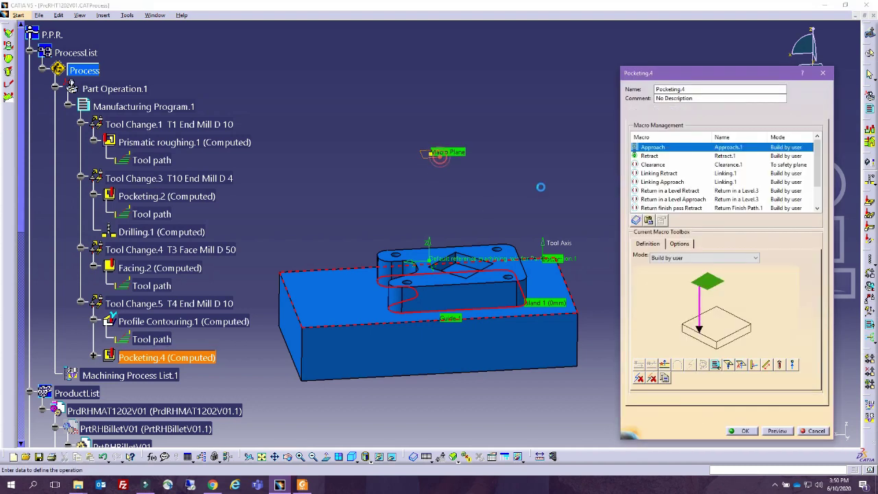
# Set the Pocketing.4 retract macro to end on the safety plane above the part.
pyautogui.click(703, 294)
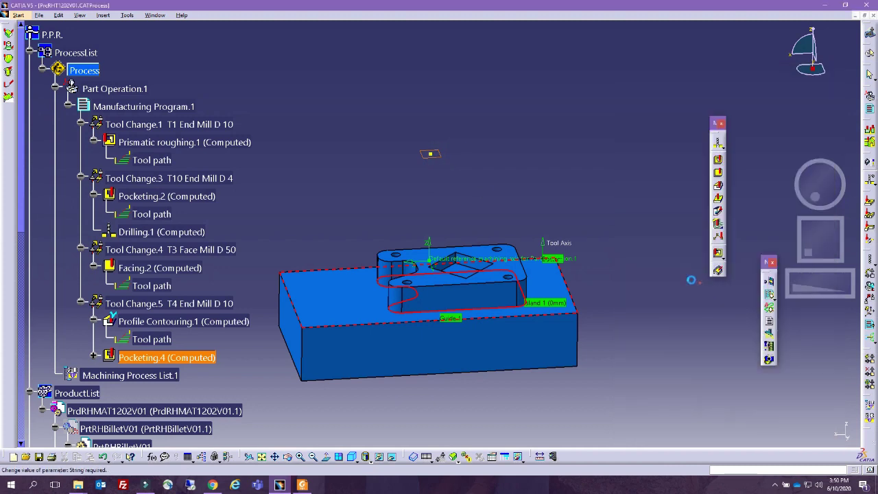
pyautogui.click(439, 155)
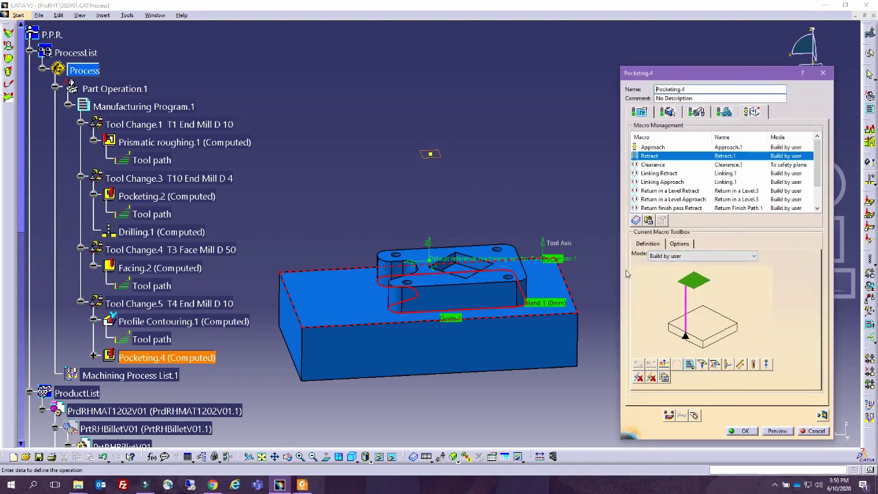
# Review the Pocketing.4 strategy parameters for machining, radial, axial, finishing and high-speed milling, including the available finish pass modes.
pyautogui.click(639, 113)
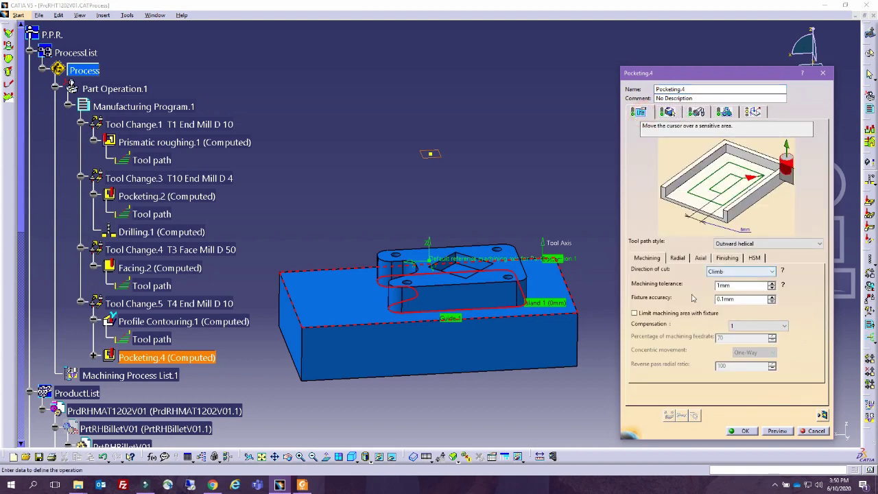
pyautogui.click(678, 259)
pyautogui.click(701, 258)
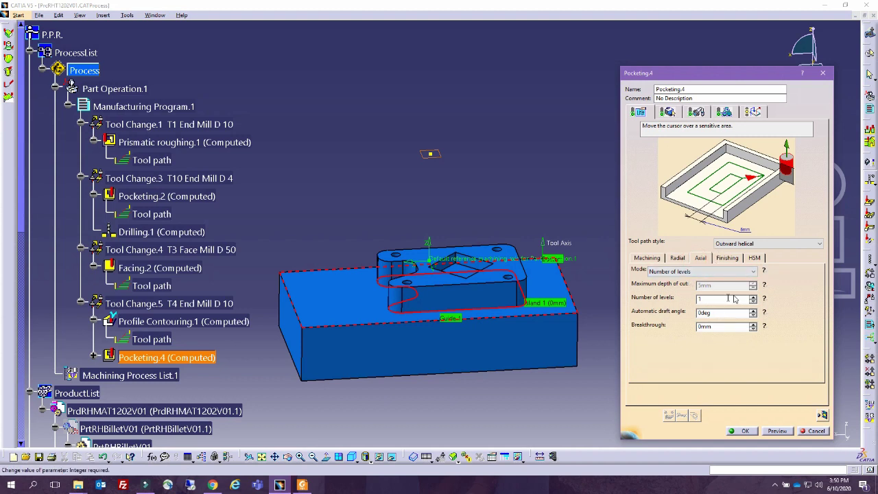
pyautogui.click(726, 258)
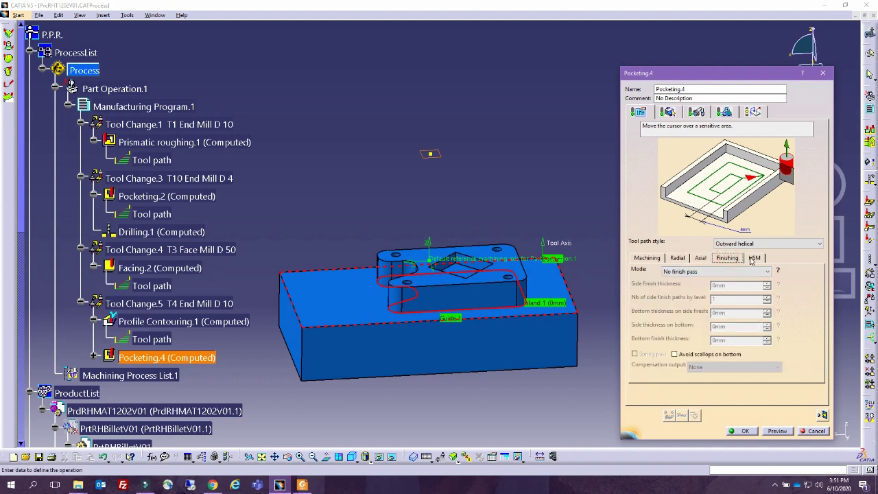
pyautogui.click(710, 271)
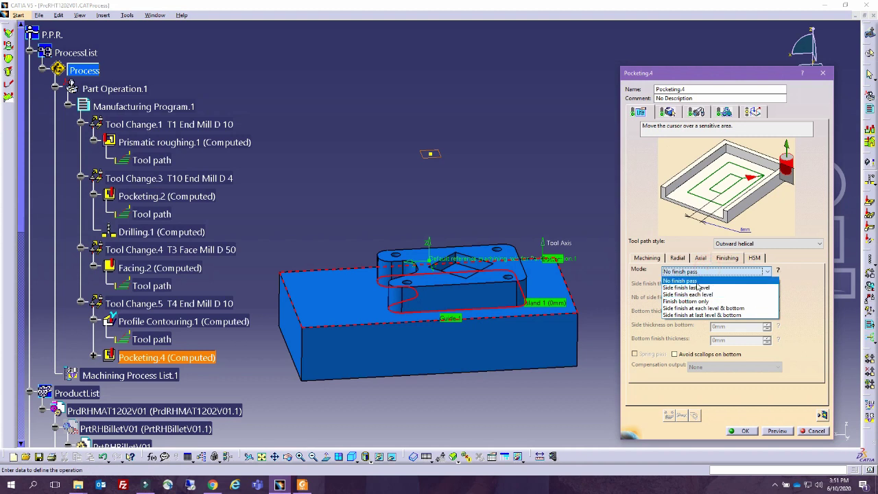
pyautogui.click(738, 261)
pyautogui.click(755, 258)
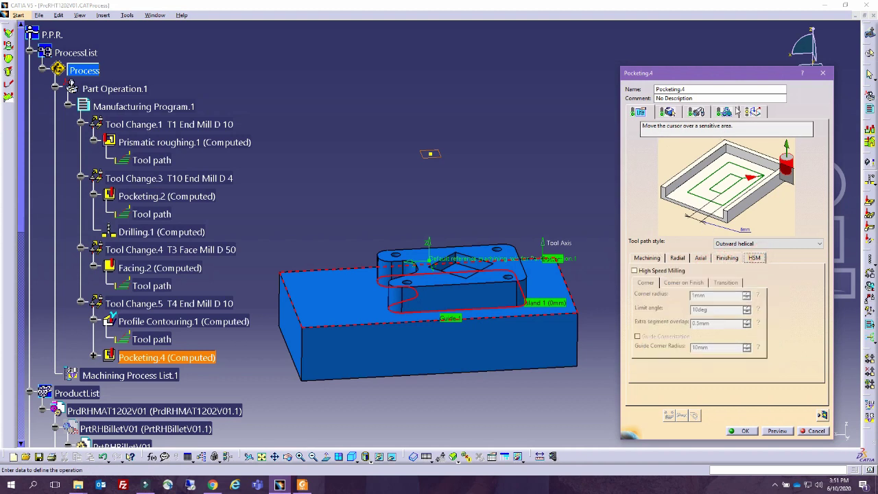
# Replay the Pocketing.4 tool path, check its approach and retract moves from another angle and close the replay.
pyautogui.click(822, 415)
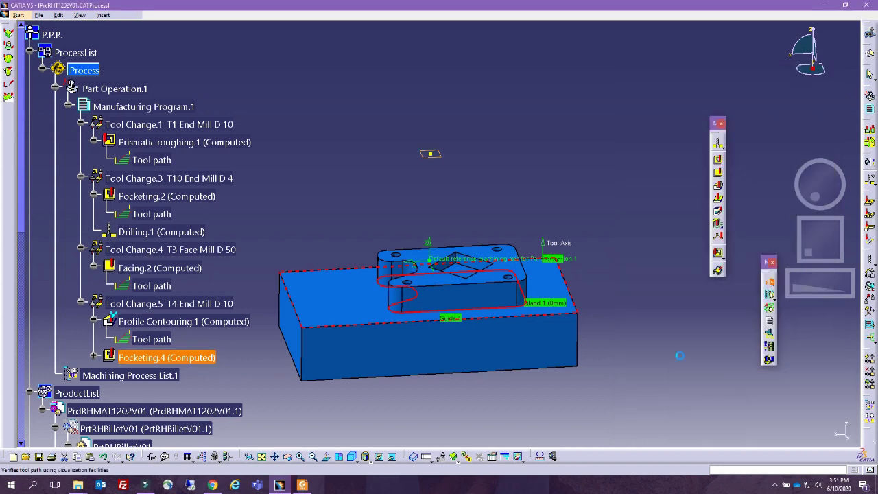
pyautogui.moveTo(359, 307)
pyautogui.mouseDown(button='middle')
pyautogui.moveTo(403, 320)
pyautogui.moveTo(395, 300)
pyautogui.moveTo(387, 311)
pyautogui.mouseUp(button='middle')
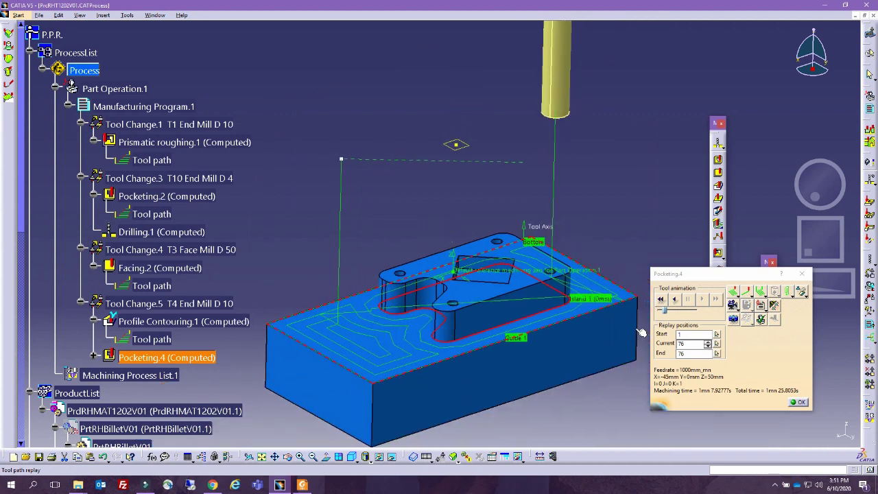
pyautogui.click(798, 402)
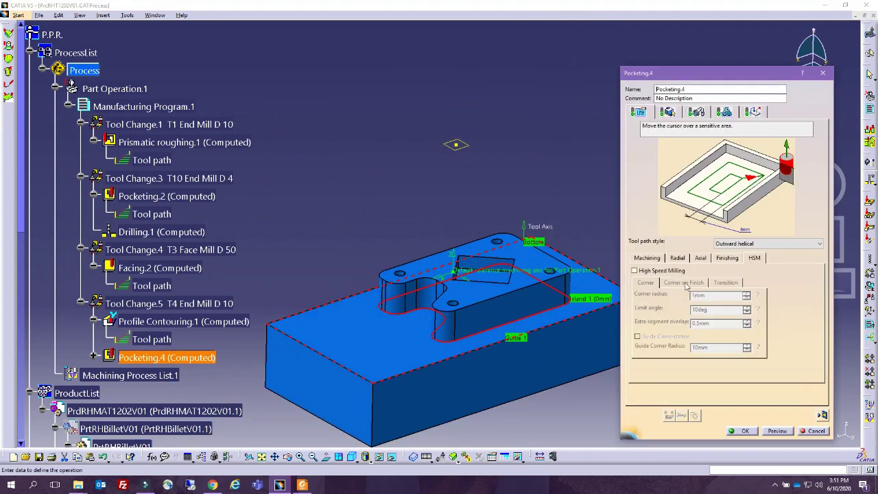
# Define the point at the centre of the safety plane as the end point of Pocketing.4.
pyautogui.click(667, 112)
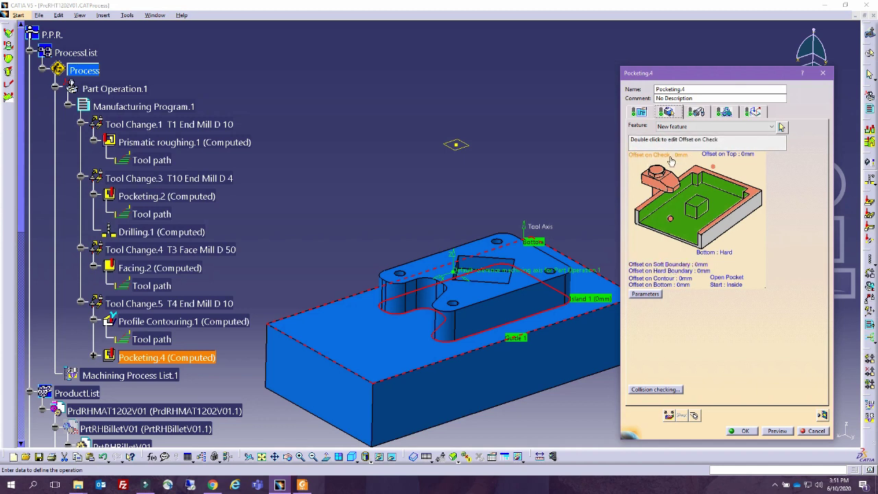
pyautogui.doubleClick(733, 159)
pyautogui.click(843, 398)
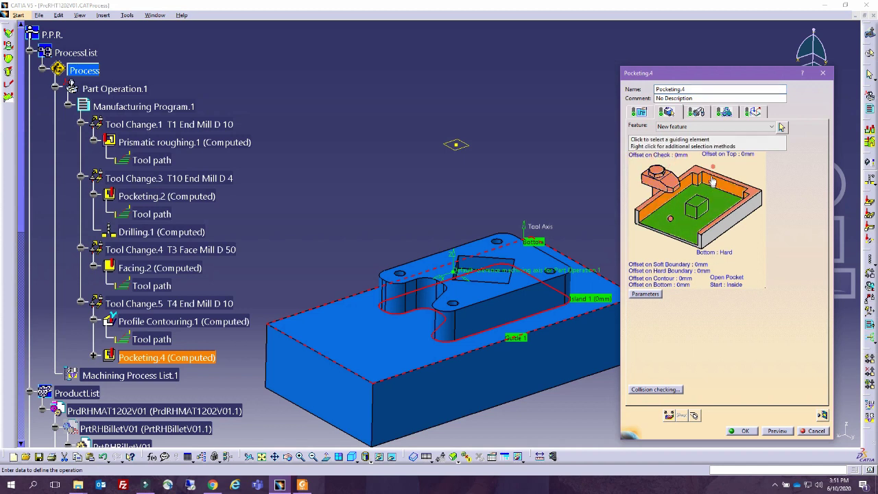
pyautogui.click(714, 170)
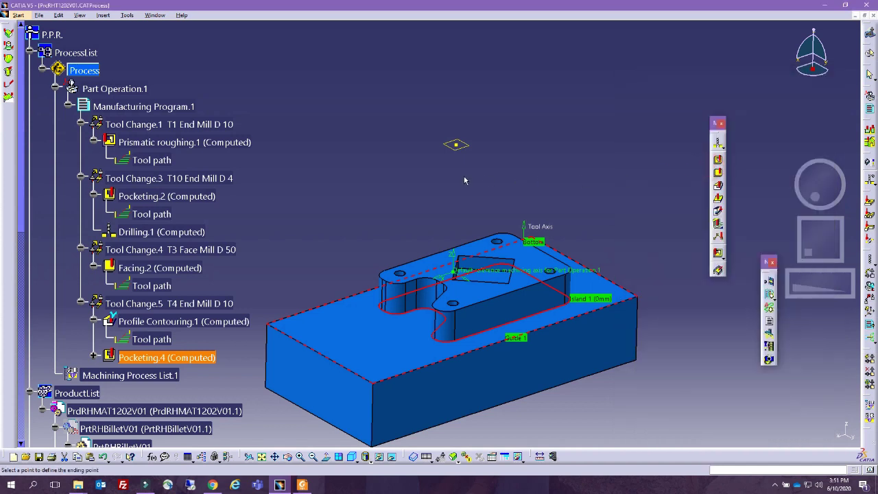
pyautogui.click(457, 145)
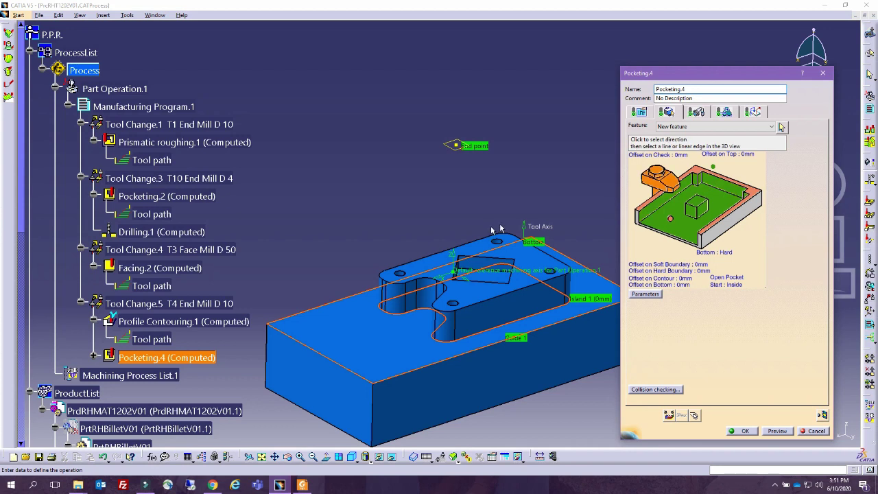
# Recompute Pocketing.4, run its material removal video to the end to inspect the machined plate, and accept the operation.
pyautogui.click(822, 415)
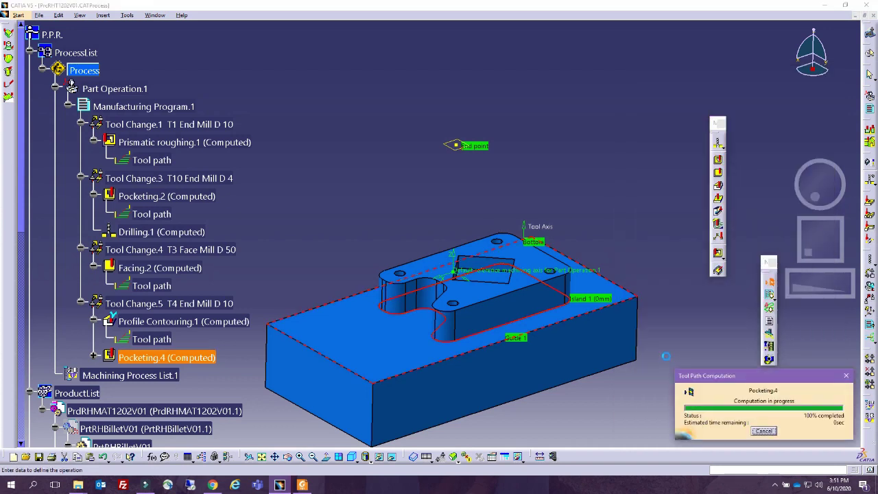
pyautogui.moveTo(499, 317); pyautogui.dragTo(416, 329, button='middle')
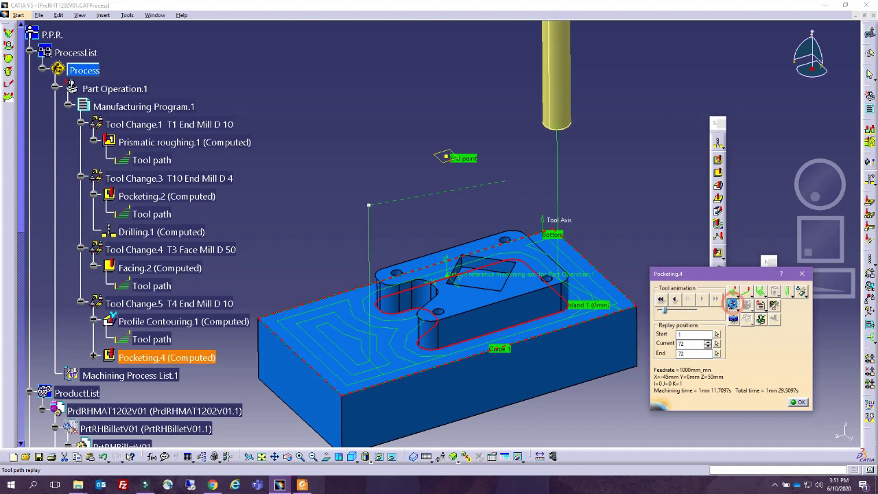
pyautogui.click(747, 304)
pyautogui.click(716, 300)
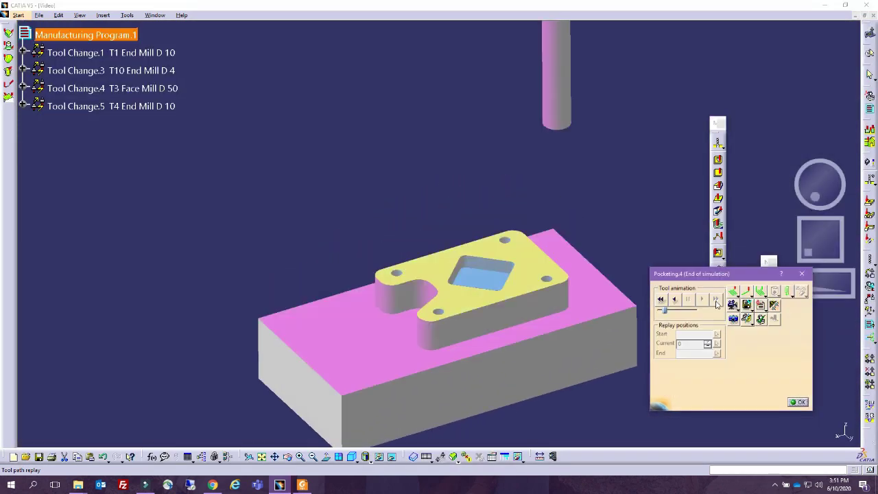
pyautogui.moveTo(300, 338); pyautogui.dragTo(581, 323, button='middle')
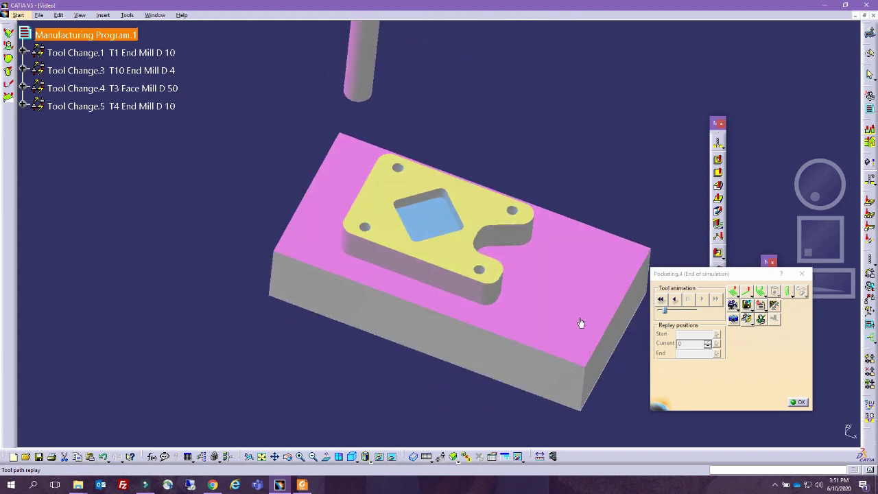
pyautogui.moveTo(289, 188); pyautogui.dragTo(472, 332, button='middle')
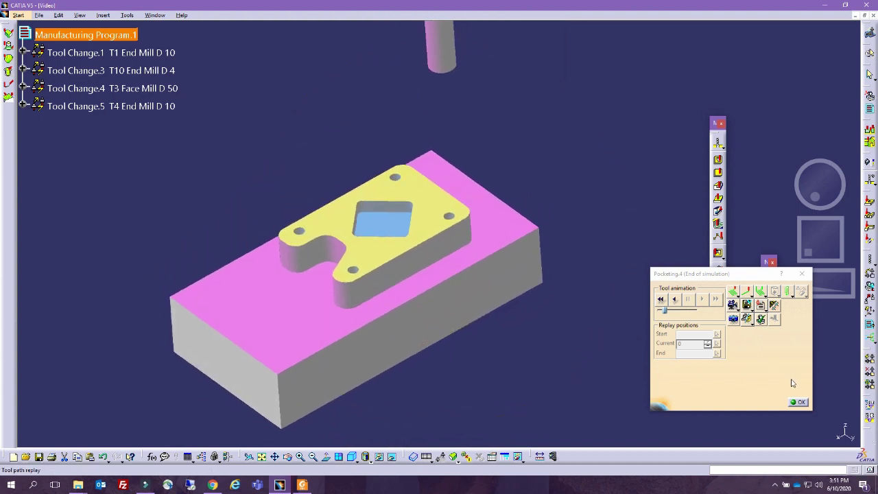
pyautogui.click(800, 402)
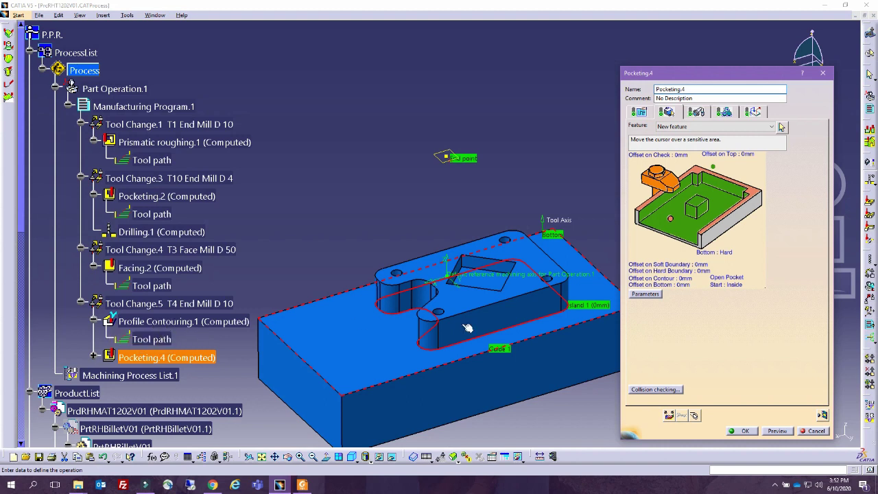
pyautogui.click(744, 432)
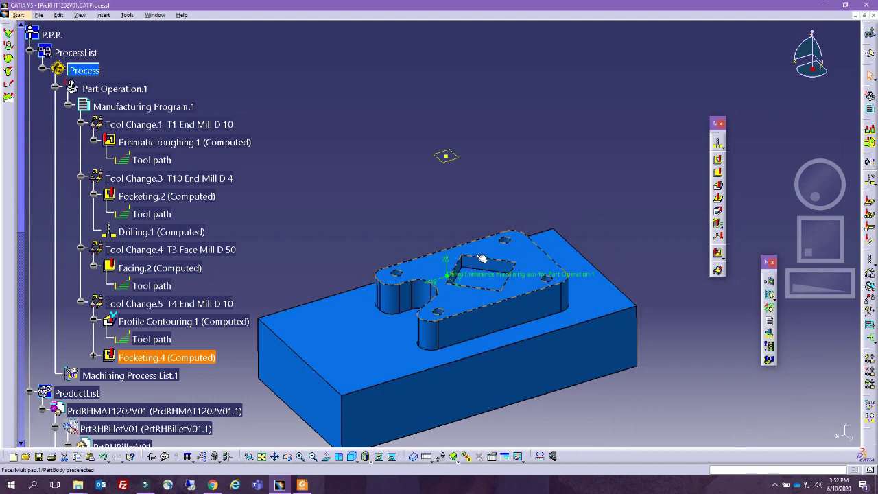
# Move the new pocketing operation ahead of Profile Contouring.1 under Tool Change.5.
pyautogui.doubleClick(156, 357)
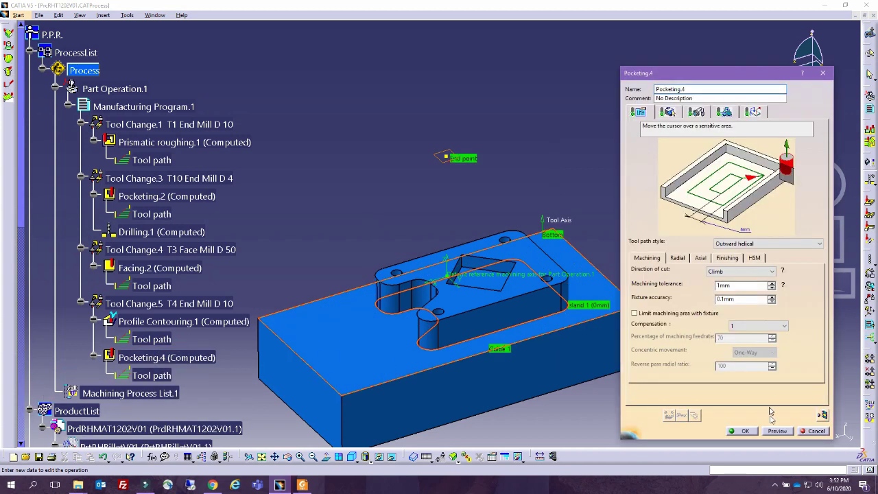
pyautogui.click(814, 431)
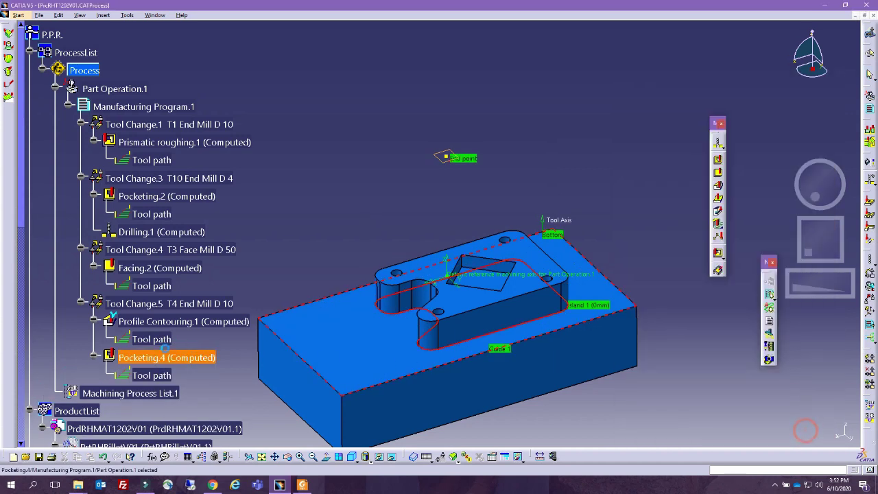
pyautogui.click(130, 357)
pyautogui.keyDown('ctrl'); pyautogui.click(166, 322); pyautogui.keyUp('ctrl')
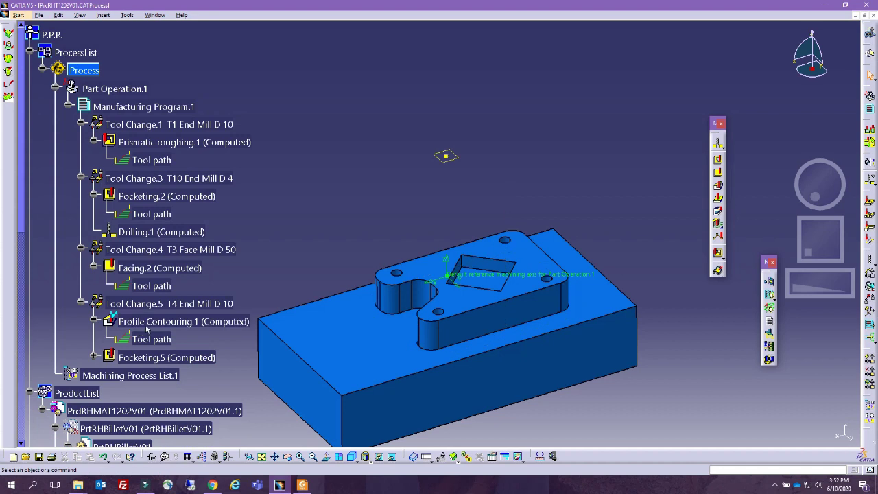
pyautogui.click(140, 358)
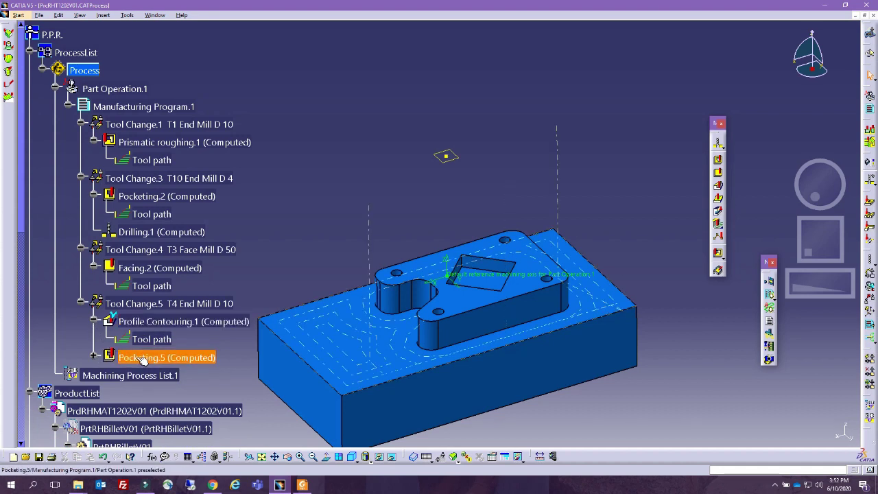
pyautogui.moveTo(182, 312); pyautogui.dragTo(179, 304)
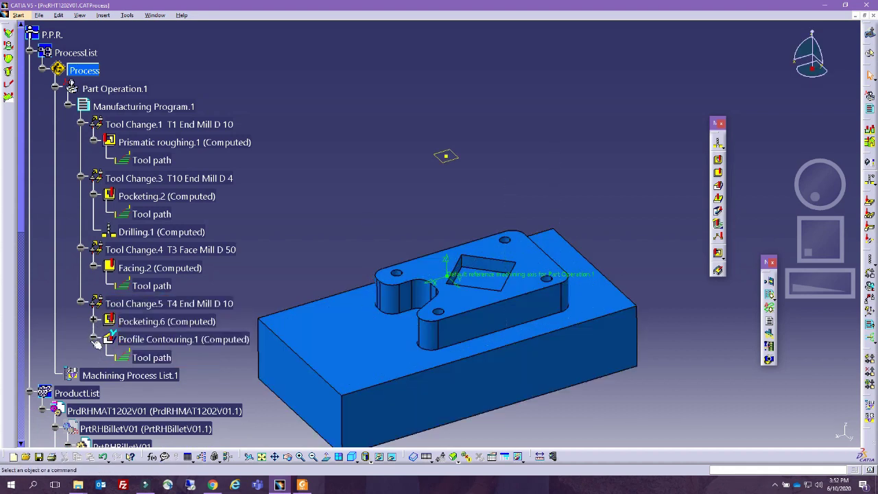
# Open the Profile Contouring.1 replay and play the machining video from the raw billet.
pyautogui.doubleClick(160, 340)
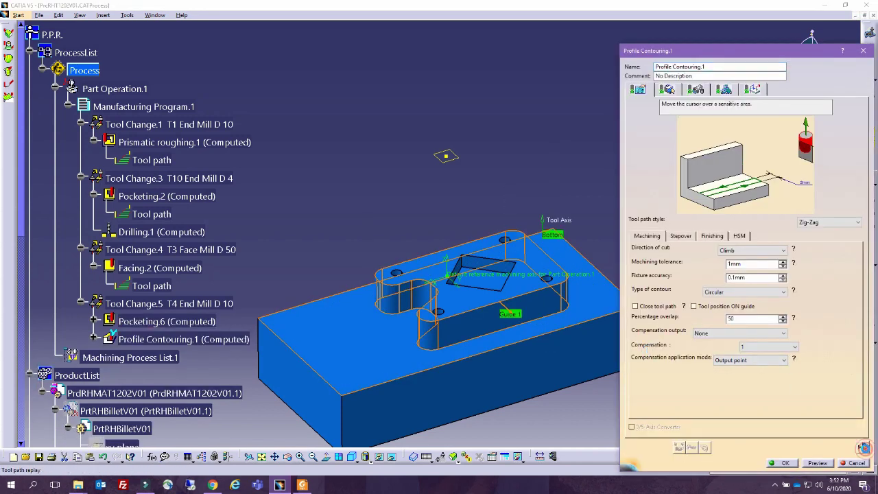
pyautogui.click(864, 448)
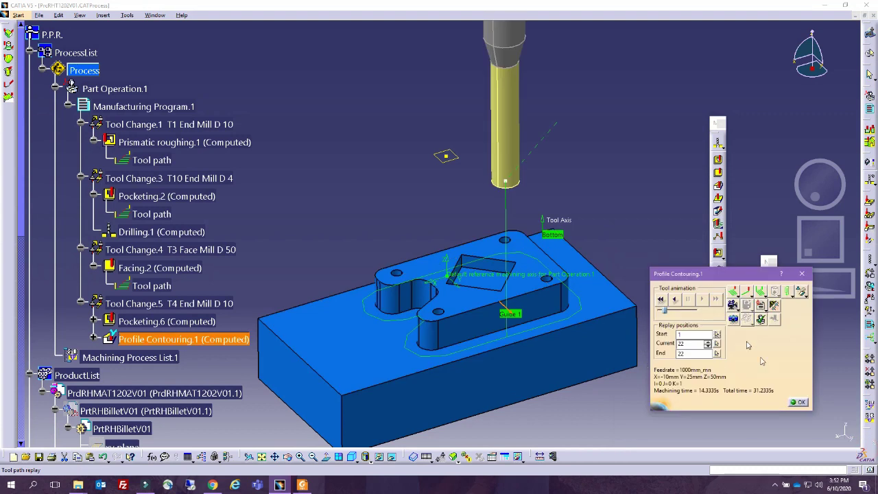
pyautogui.click(733, 304)
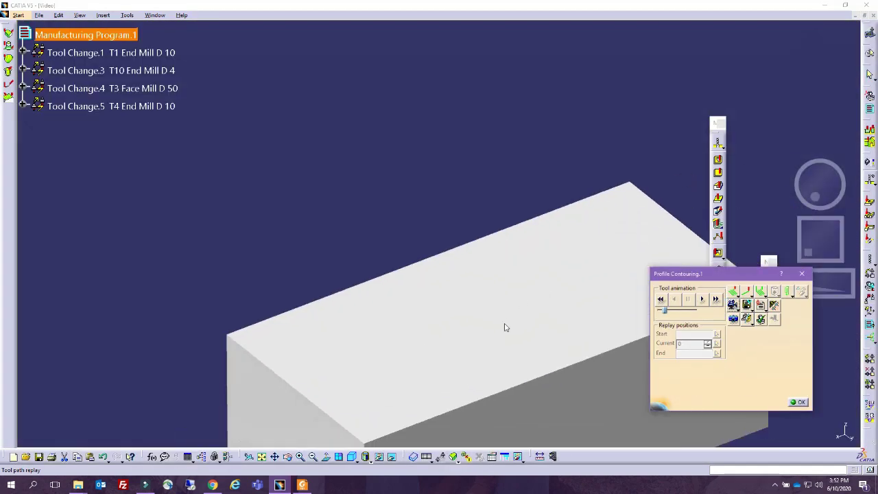
pyautogui.moveTo(353, 210); pyautogui.dragTo(300, 170, button='middle')
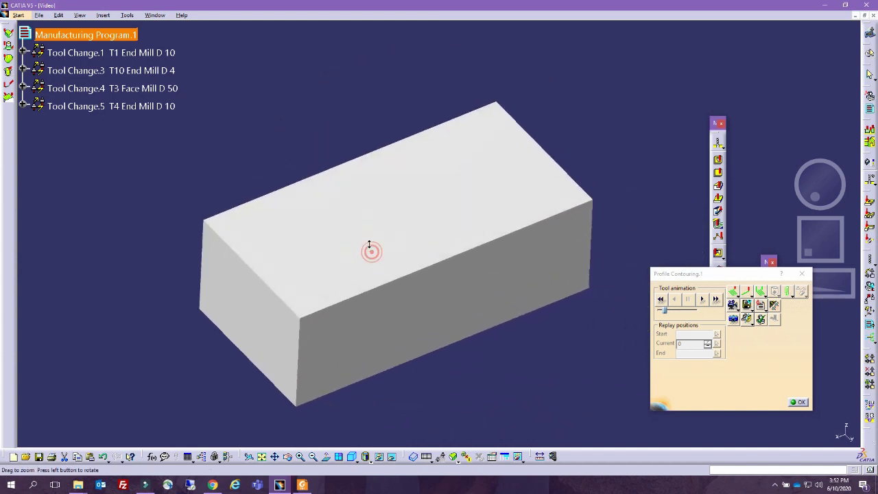
pyautogui.keyDown('ctrl'); pyautogui.moveTo(370, 252); pyautogui.dragTo(531, 292, button='middle'); pyautogui.keyUp('ctrl')
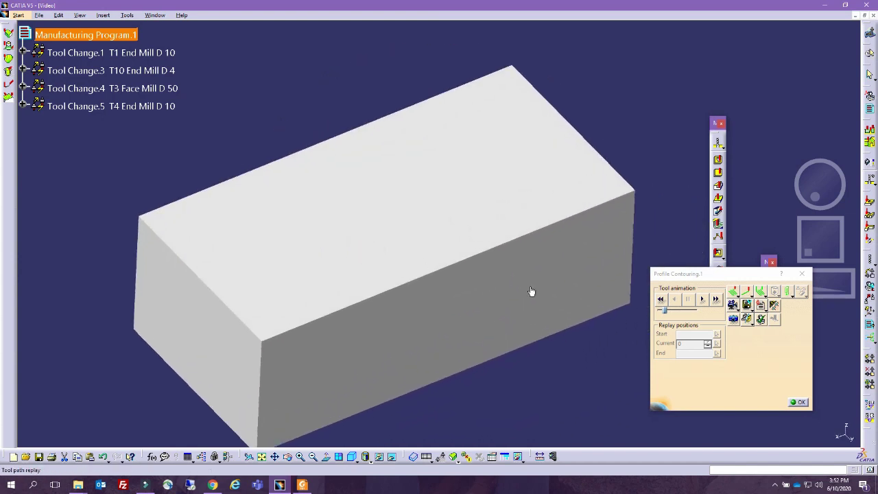
pyautogui.click(703, 300)
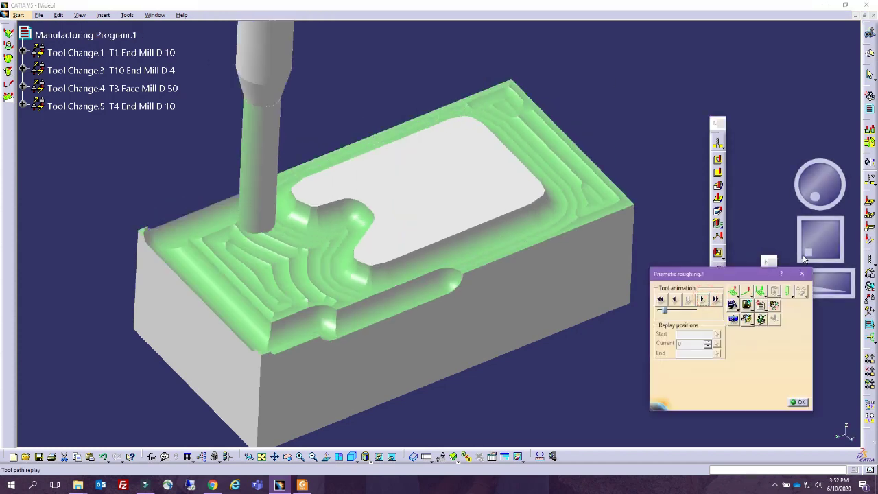
# Replay the machining video from the raw billet, pause it at Drilling.1, and expand Tool Change.3, Tool Change.4 and Tool Change.5 in the program tree.
pyautogui.click(661, 299)
pyautogui.click(704, 300)
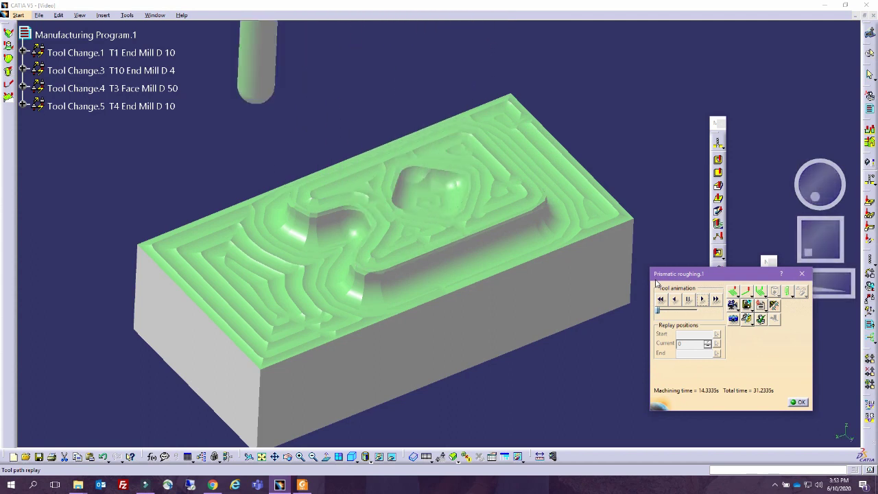
pyautogui.click(689, 302)
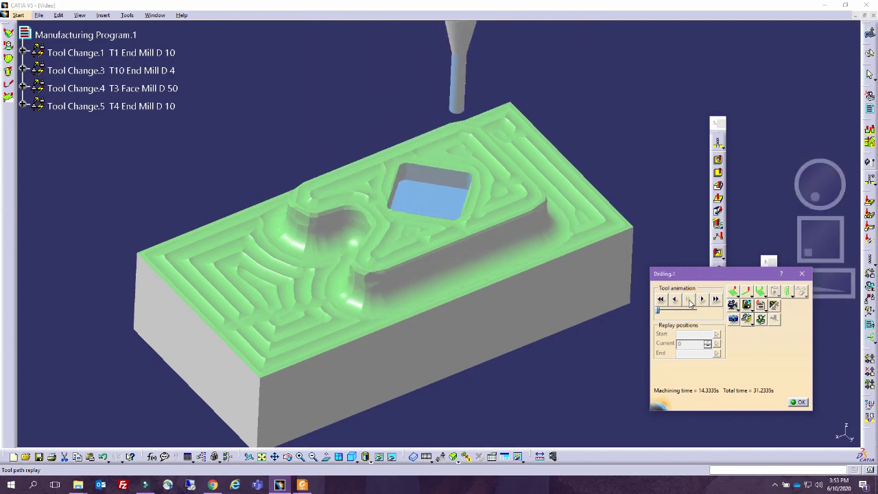
pyautogui.click(23, 70)
pyautogui.click(22, 124)
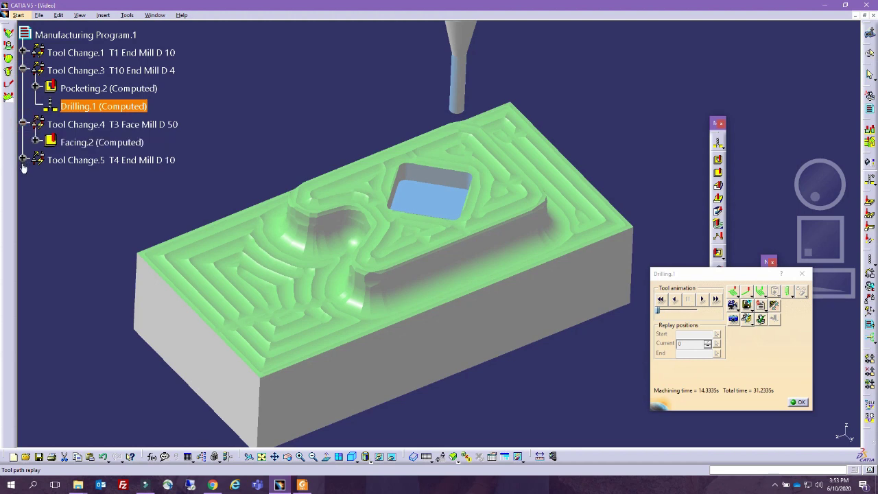
pyautogui.click(23, 160)
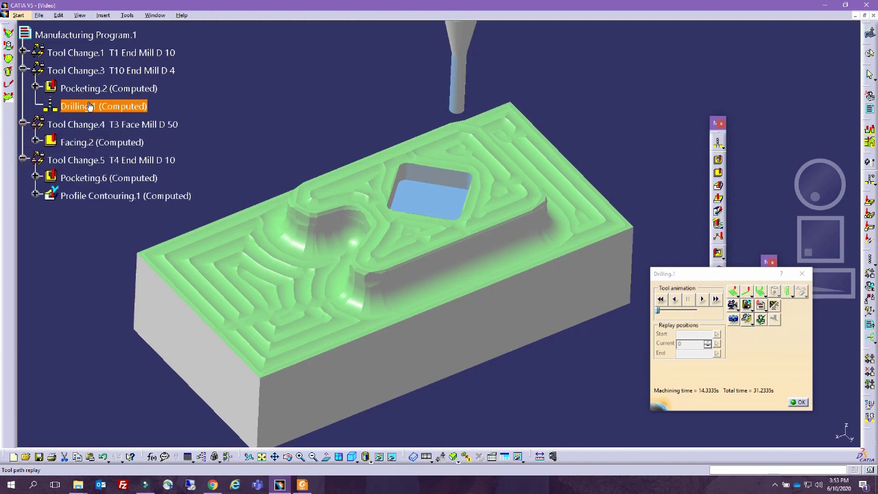
# Play the rest of the machining video through Pocketing.6 and Profile Contouring.1 to its end, and close the replay and the operation.
pyautogui.click(703, 300)
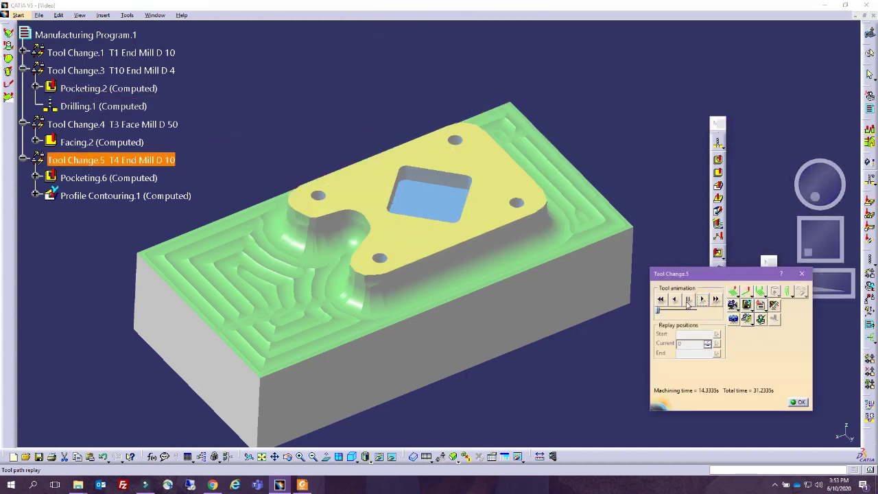
pyautogui.click(687, 300)
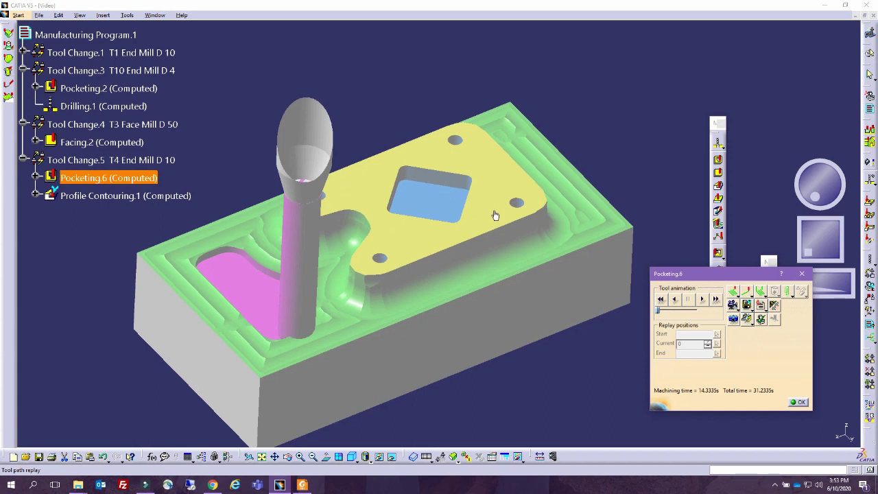
pyautogui.click(703, 300)
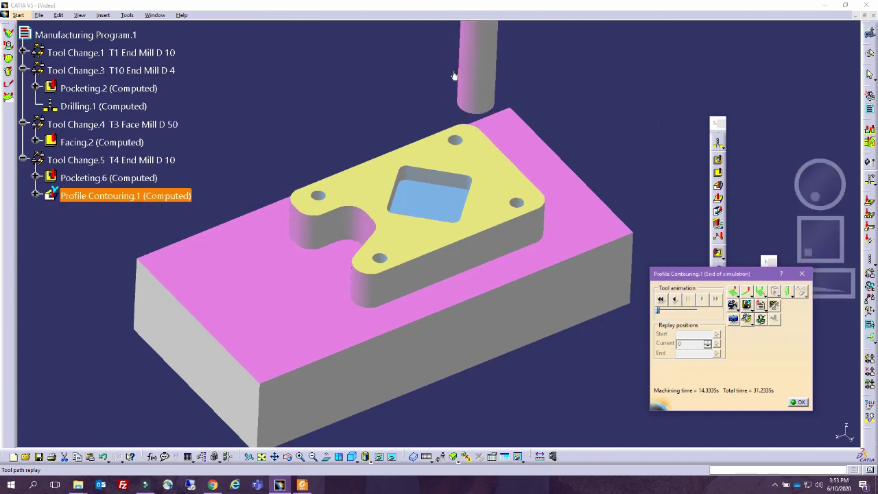
pyautogui.click(798, 403)
pyautogui.click(781, 464)
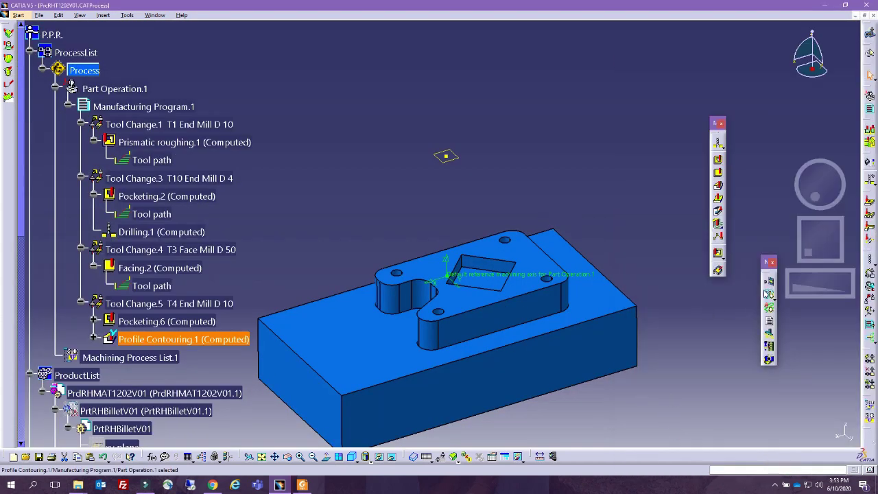
# Generate the NC code for Manufacturing Program.1 as one file stored at the same location as the CATProcess.
pyautogui.click(769, 294)
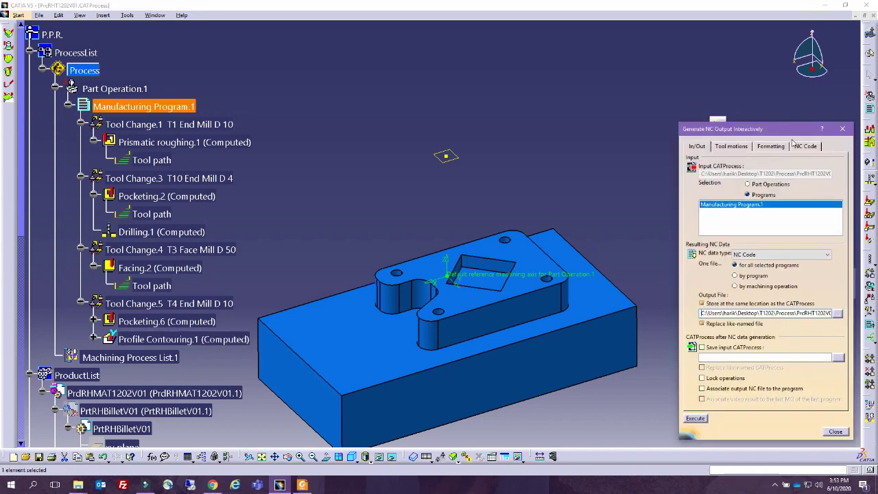
pyautogui.click(803, 146)
pyautogui.click(696, 146)
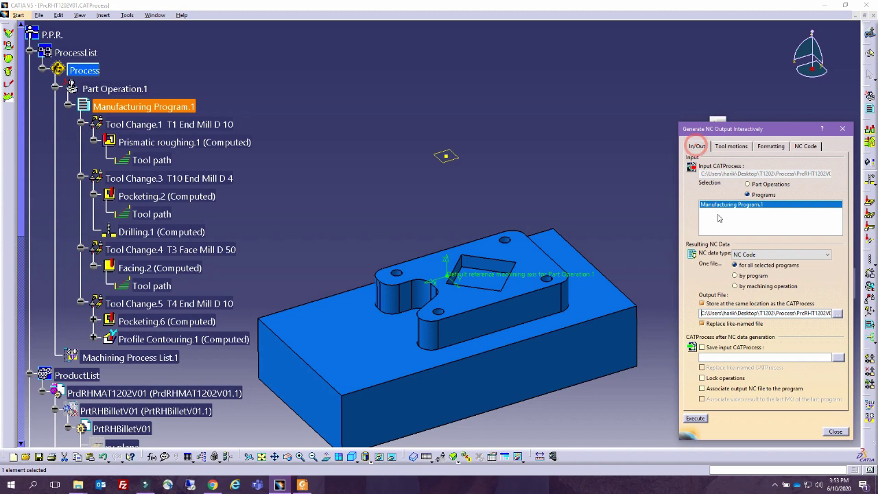
pyautogui.click(697, 420)
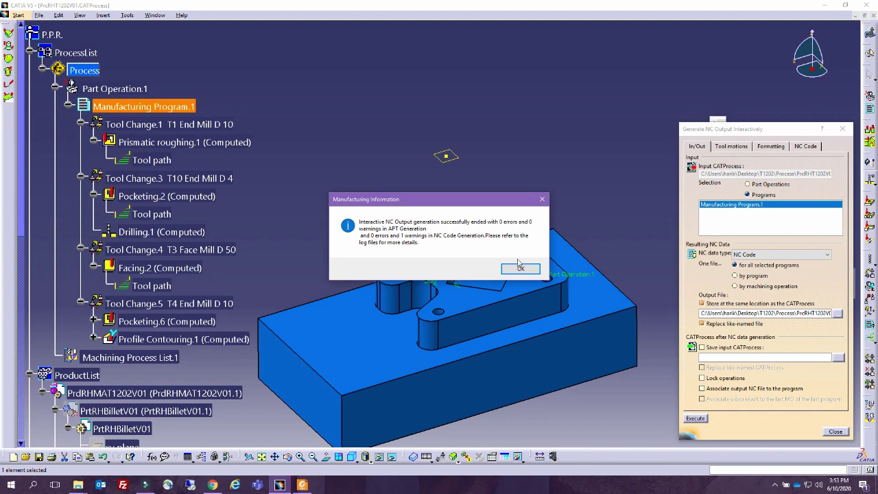
pyautogui.click(520, 267)
pyautogui.click(832, 431)
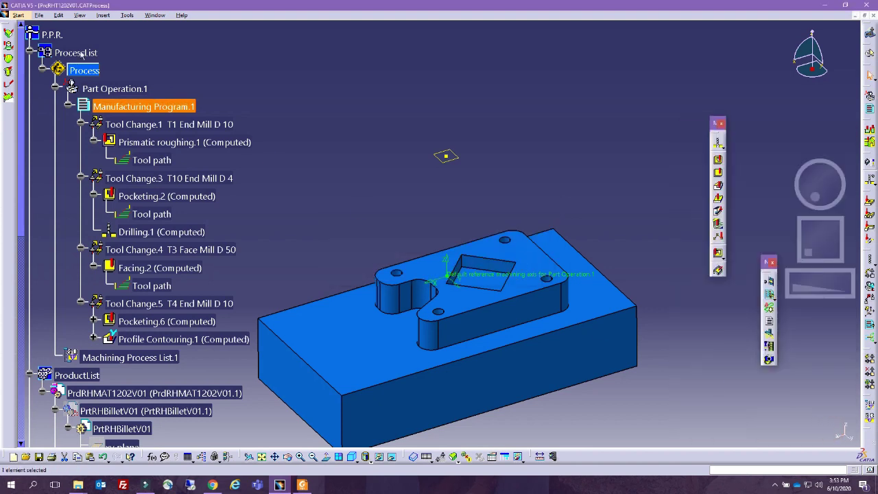
# Save all modified documents of the process.
pyautogui.click(40, 15)
pyautogui.click(69, 85)
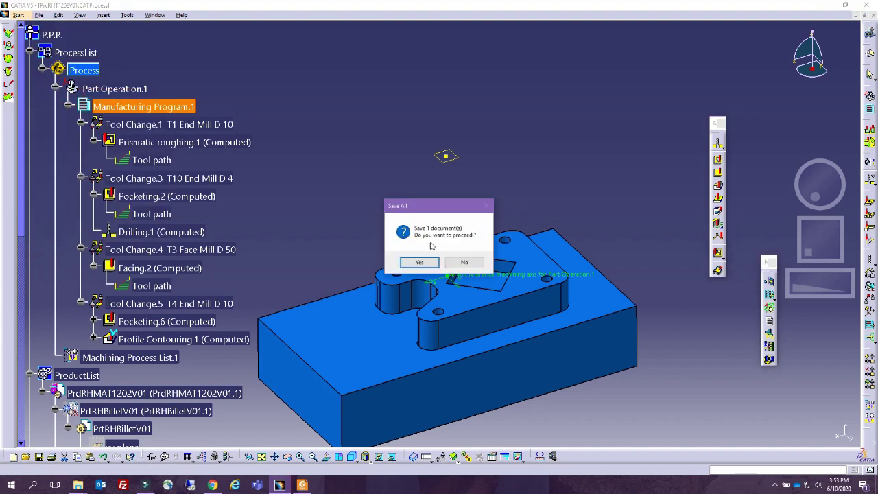
pyautogui.click(420, 262)
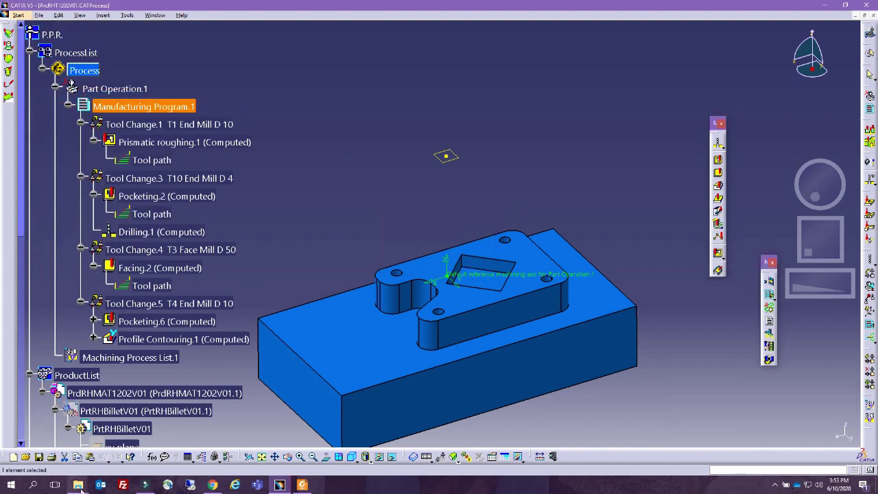
# In File Explorer, move all generated NC output files except the CATProcess from the T1202 Process folder to the NC Code folder.
pyautogui.moveTo(82, 487)
pyautogui.click(148, 446)
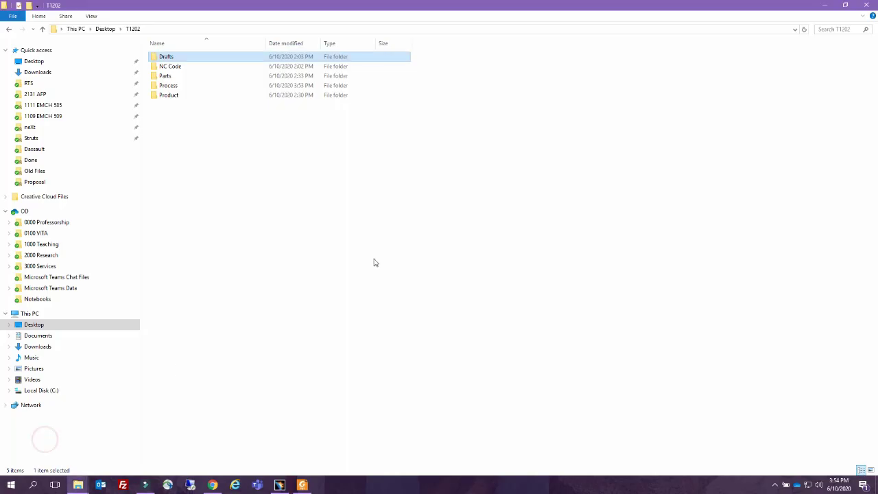
pyautogui.doubleClick(176, 86)
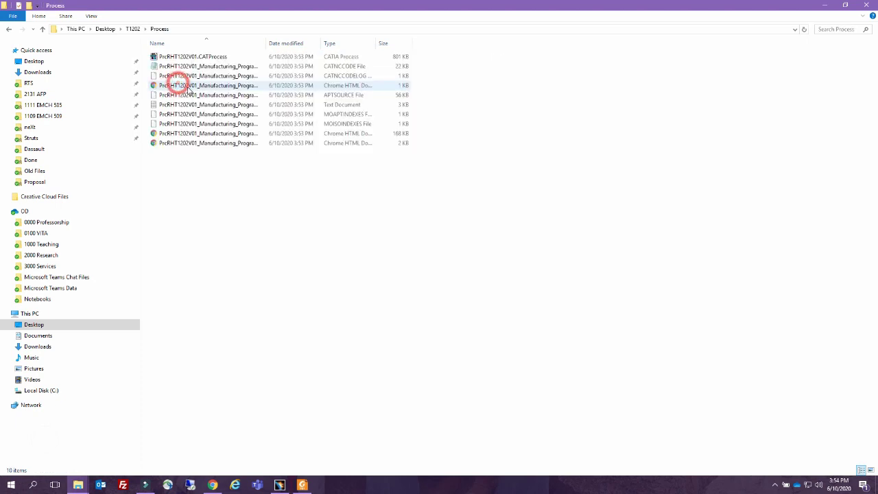
pyautogui.moveTo(207, 118); pyautogui.dragTo(223, 194)
pyautogui.moveTo(202, 98); pyautogui.dragTo(193, 67)
pyautogui.rightClick(193, 66)
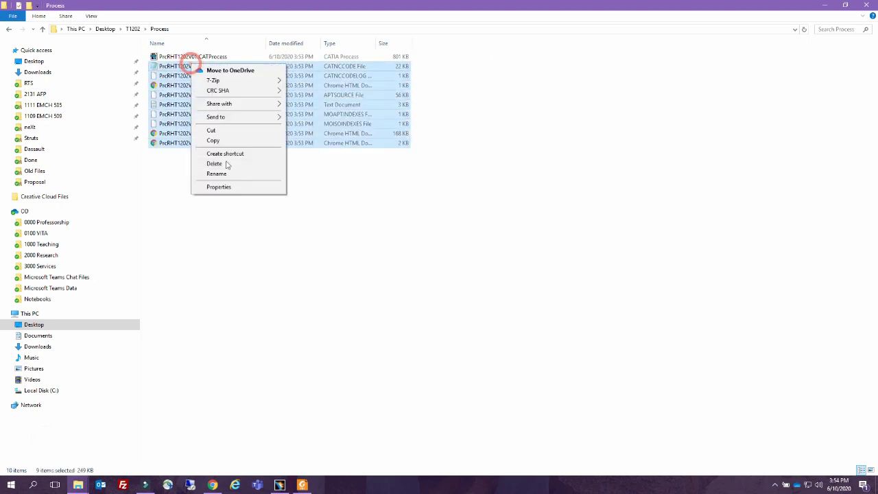
pyautogui.click(223, 131)
pyautogui.click(133, 29)
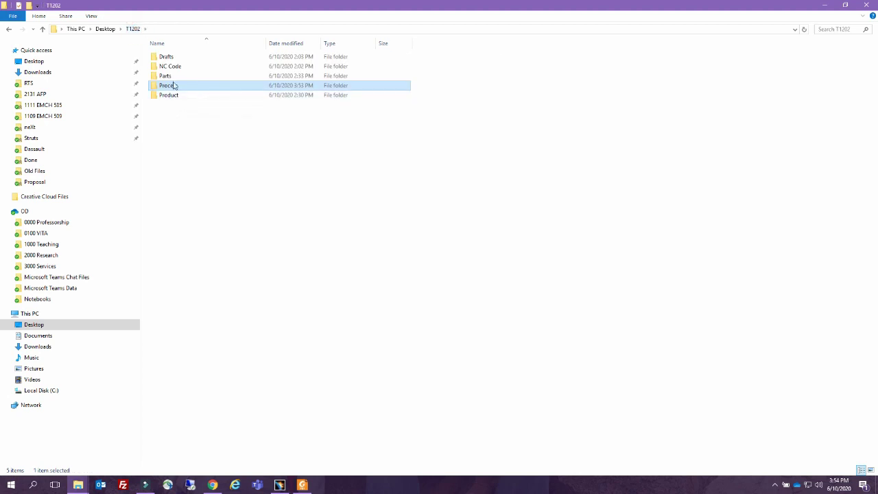
pyautogui.doubleClick(175, 68)
pyautogui.rightClick(195, 88)
pyautogui.click(229, 154)
pyautogui.click(191, 159)
# Open the CATNCCode file in Notepad and examine its coordinate blocks and the T1 M6 tool-change line.
pyautogui.click(350, 57)
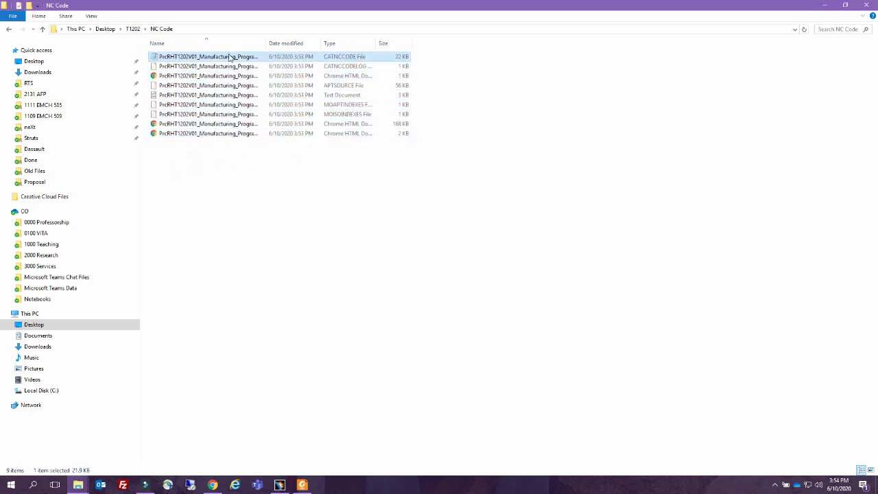
pyautogui.doubleClick(231, 57)
pyautogui.doubleClick(299, 71)
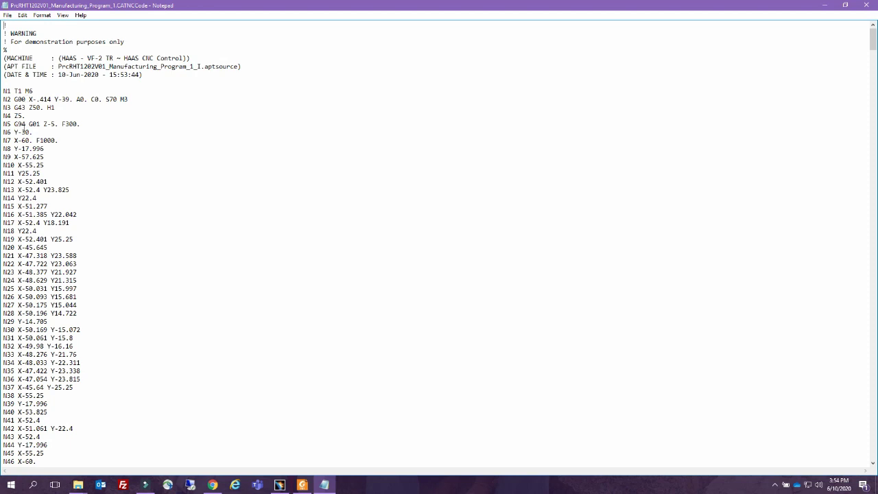
pyautogui.moveTo(22, 157); pyautogui.dragTo(62, 437)
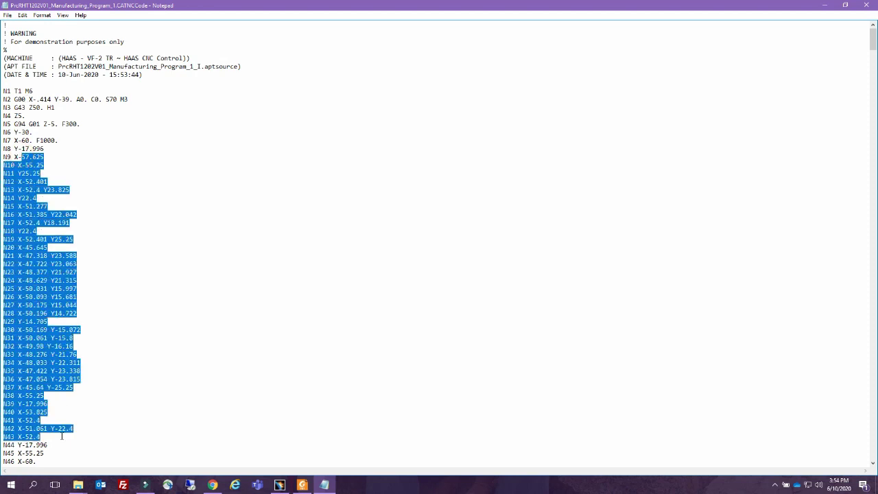
pyautogui.moveTo(34, 91); pyautogui.dragTo(14, 92)
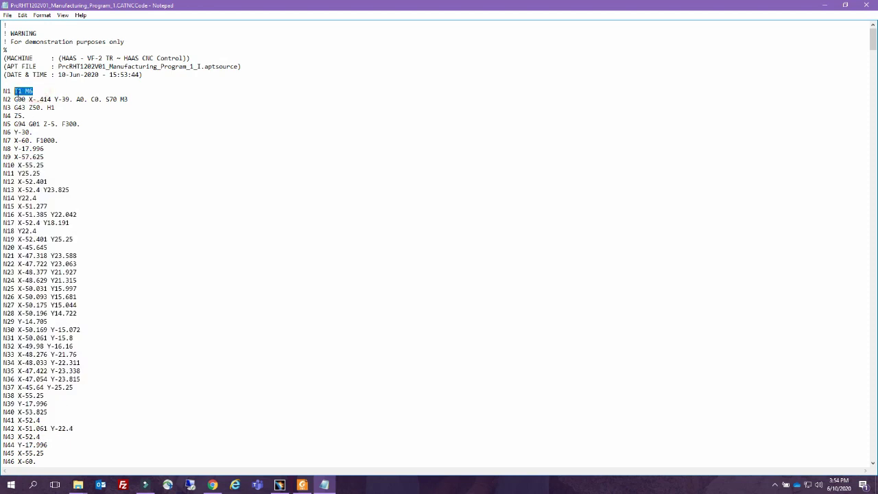
# Arrange CATIA and the NC code side by side, and search the code for M6 up to the T10 tool change.
pyautogui.press('super+Right')
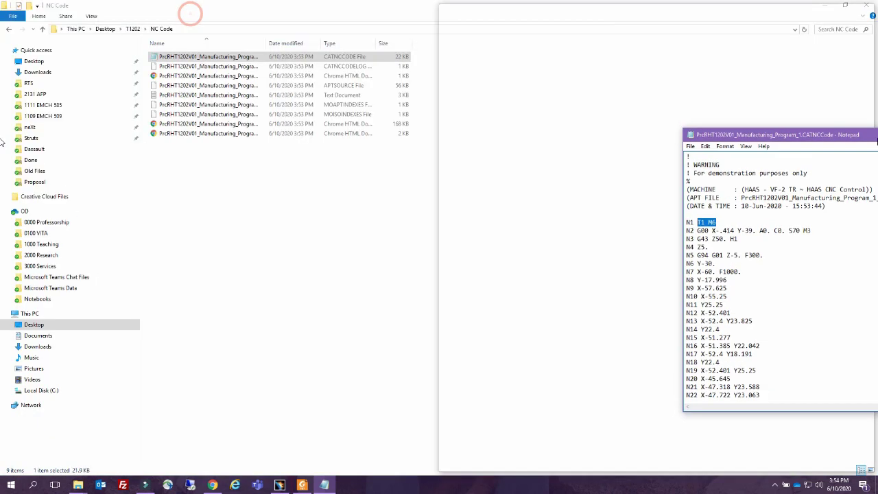
pyautogui.click(307, 113)
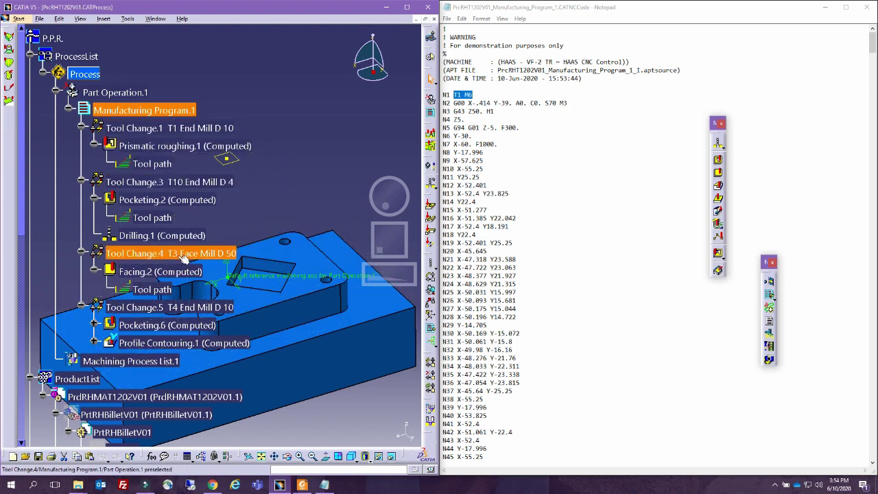
pyautogui.click(488, 80)
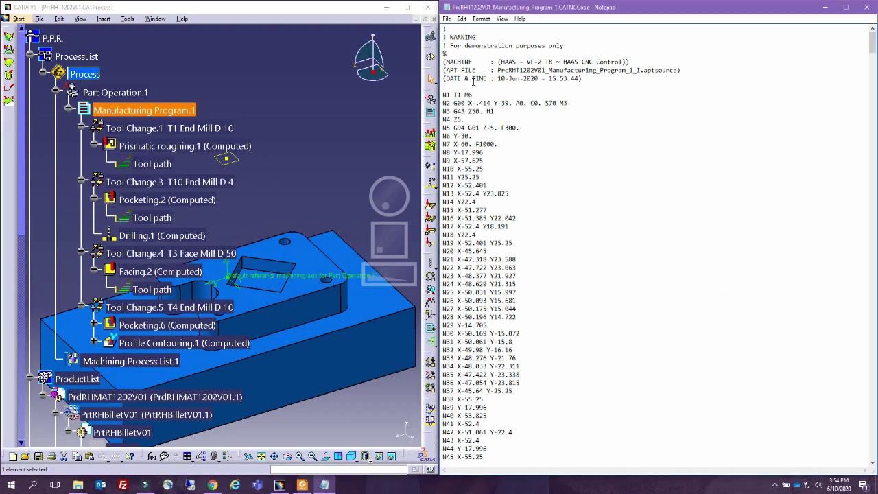
pyautogui.hotkey('ctrl', 'f')
pyautogui.write('M6')
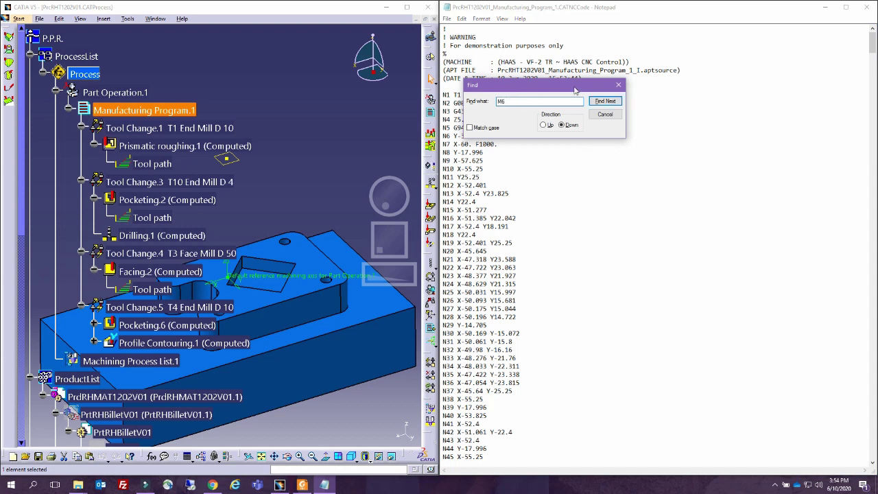
pyautogui.moveTo(575, 90); pyautogui.dragTo(745, 94)
pyautogui.press('Return')
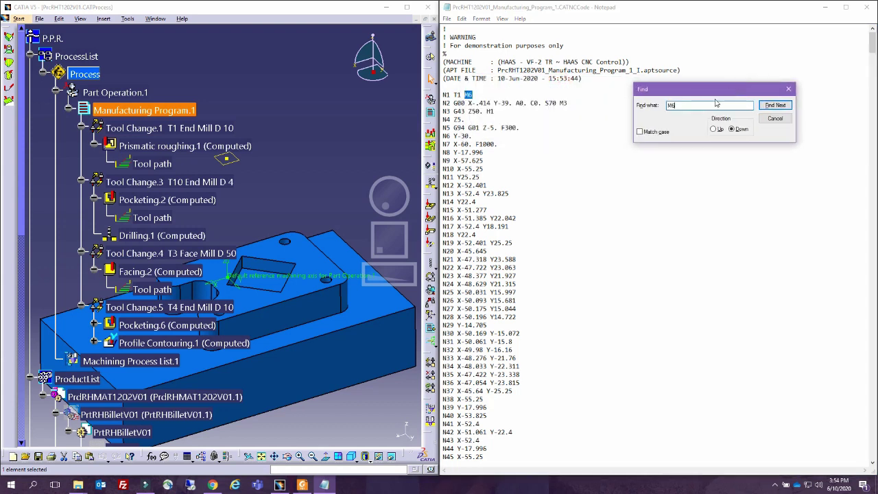
pyautogui.click(776, 106)
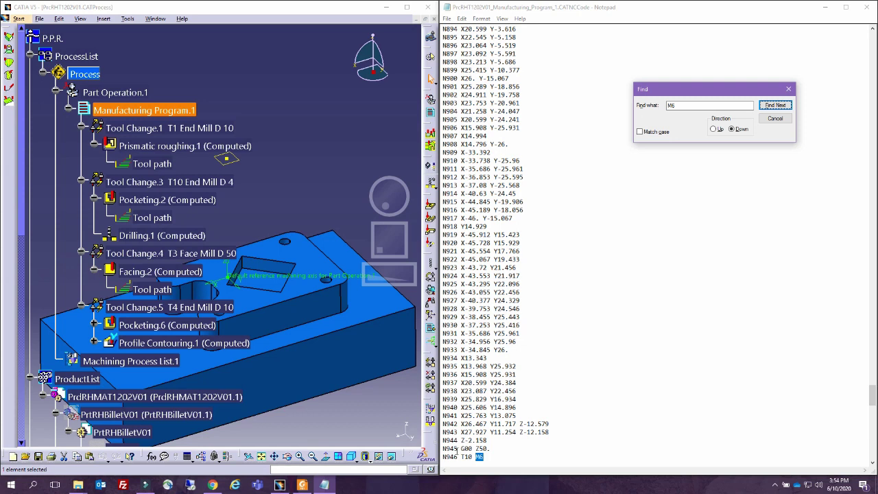
# Open the Prismatic roughing.1 tool path replay and compare its last replay position with the NC block before the T10 tool change.
pyautogui.doubleClick(159, 146)
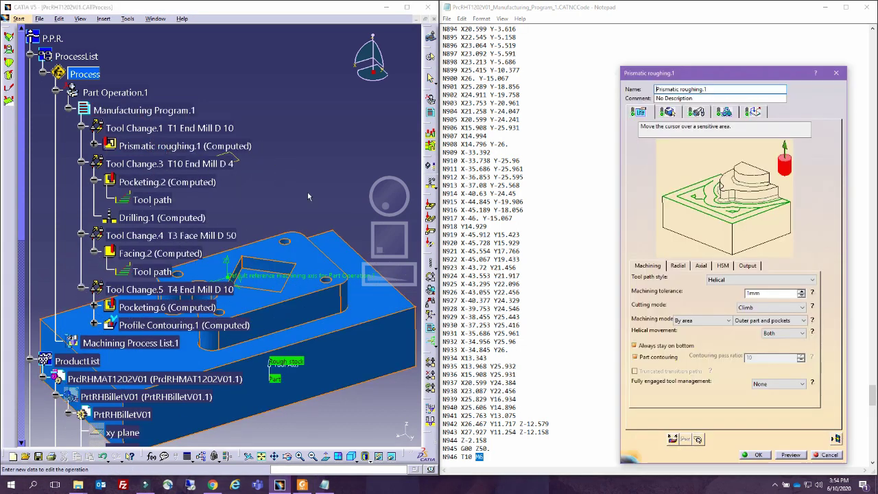
pyautogui.click(836, 439)
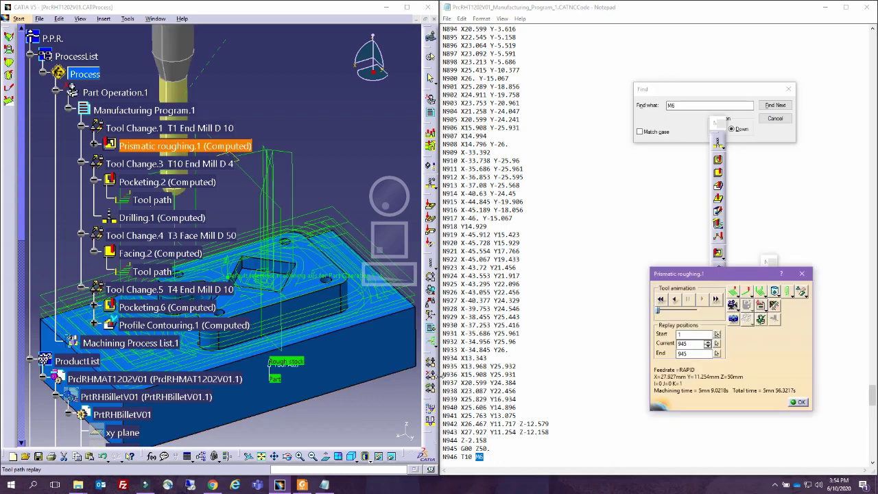
pyautogui.doubleClick(700, 345)
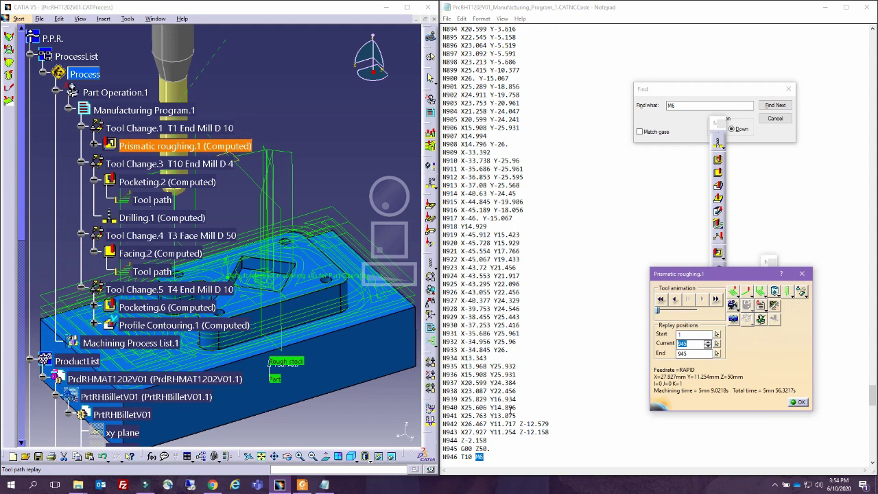
pyautogui.click(476, 450)
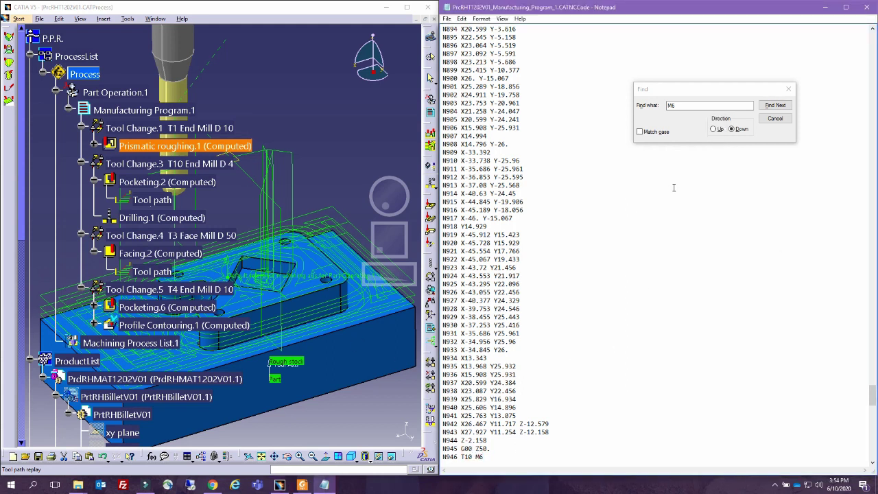
# Find the T3 M6 tool change in the NC code and compare the preceding pocketing and G81 drilling blocks with the program tree.
pyautogui.click(776, 106)
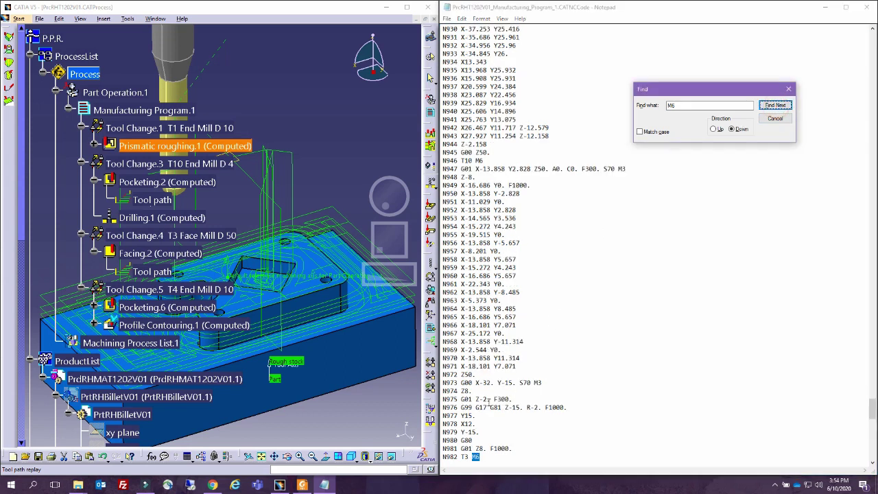
pyautogui.click(330, 149)
pyautogui.moveTo(324, 147); pyautogui.dragTo(392, 199, button='middle')
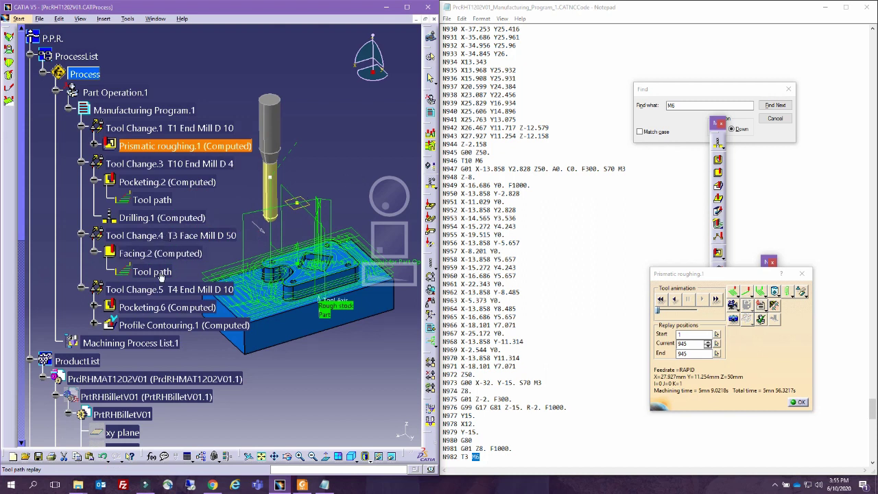
pyautogui.click(525, 407)
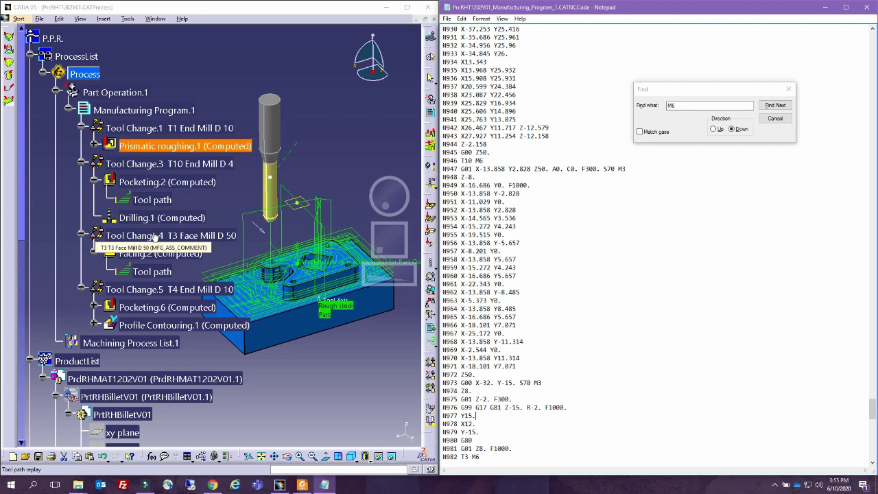
# Close the Prismatic roughing.1 replay and operation without changes, and replay the Facing.2 tool path from its start.
pyautogui.click(335, 151)
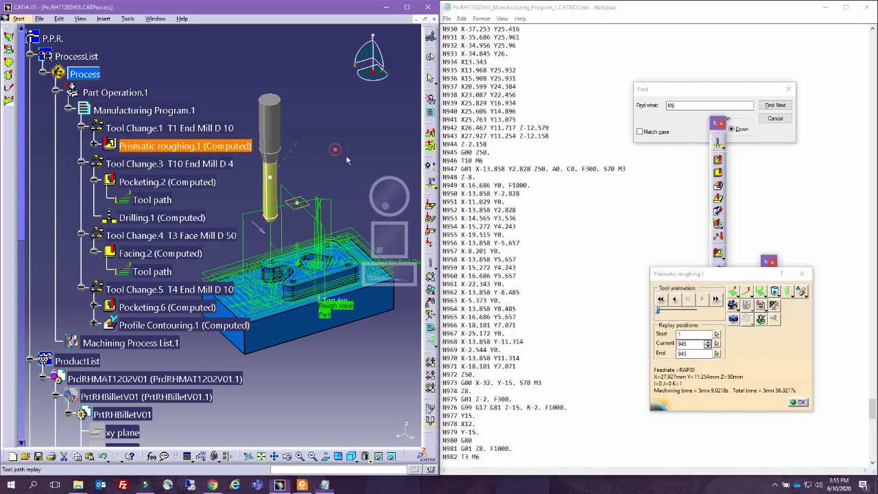
pyautogui.click(799, 404)
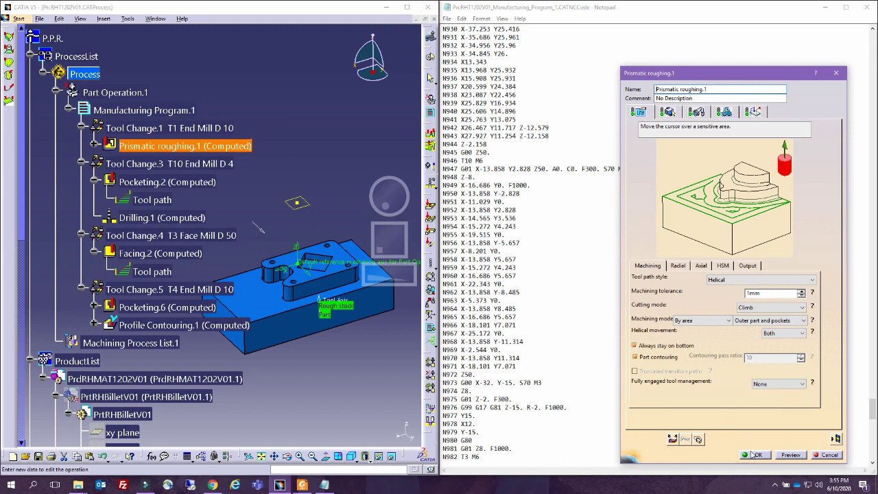
pyautogui.click(828, 455)
pyautogui.click(142, 254)
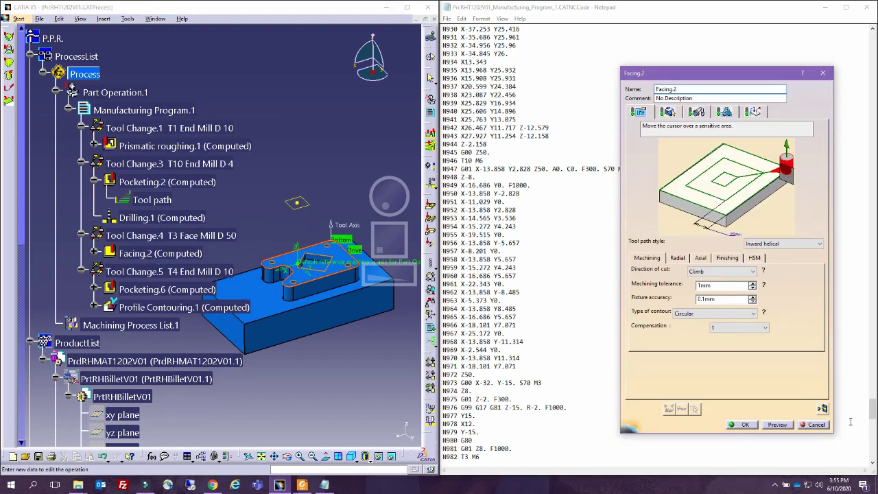
pyautogui.click(821, 409)
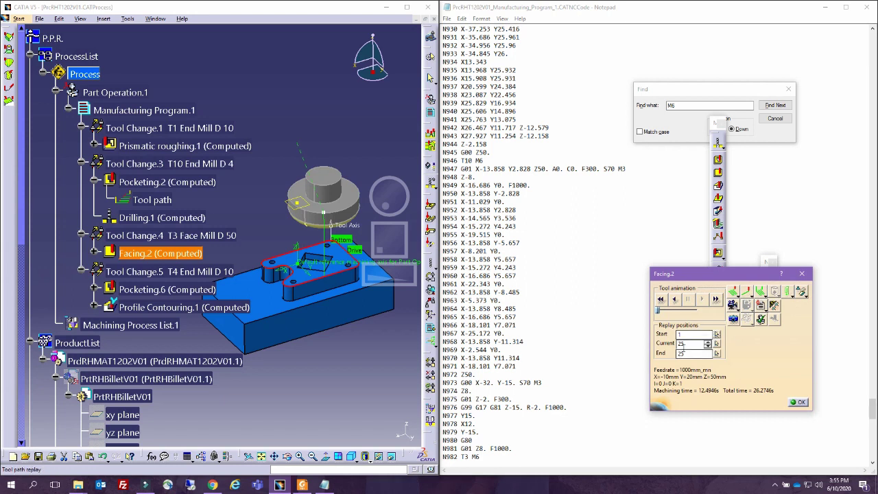
pyautogui.click(663, 303)
pyautogui.click(702, 302)
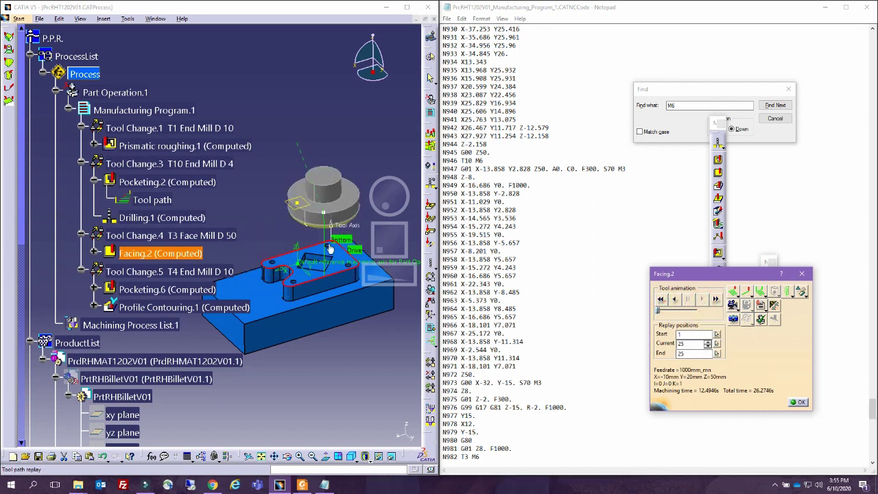
# Find the T10 M6 tool change in the NC code and examine the following blocks N947 and N948.
pyautogui.click(516, 372)
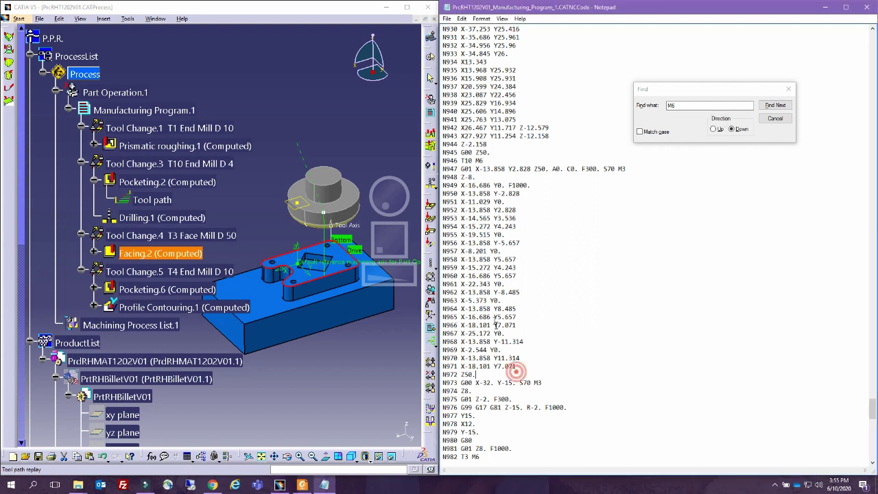
pyautogui.scroll(-3, 496, 328)
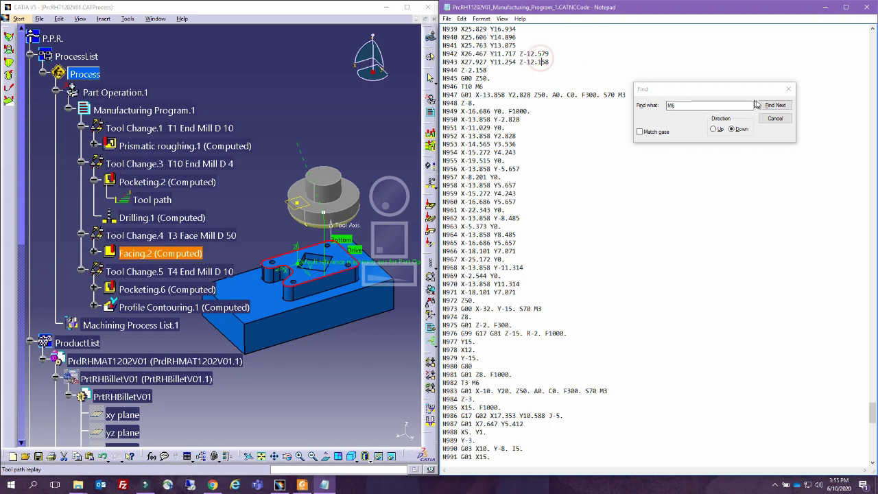
pyautogui.click(775, 105)
pyautogui.click(462, 90)
pyautogui.moveTo(674, 89); pyautogui.dragTo(714, 73)
pyautogui.moveTo(625, 94); pyautogui.dragTo(582, 95)
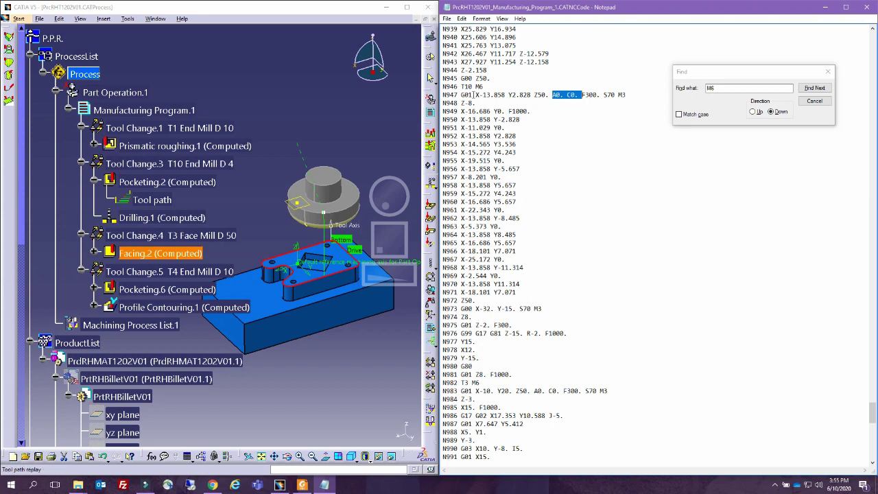
pyautogui.moveTo(462, 95)
pyautogui.mouseDown()
pyautogui.moveTo(512, 95)
pyautogui.moveTo(459, 103)
pyautogui.mouseUp()
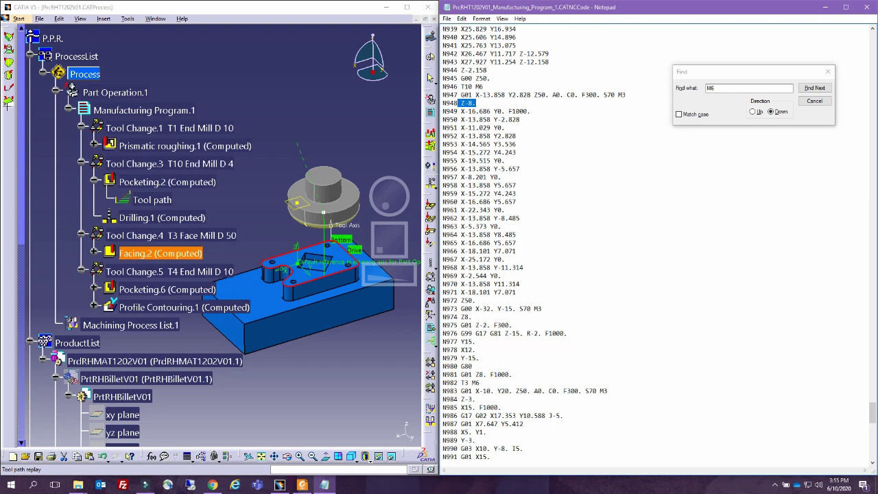
pyautogui.click(7, 186)
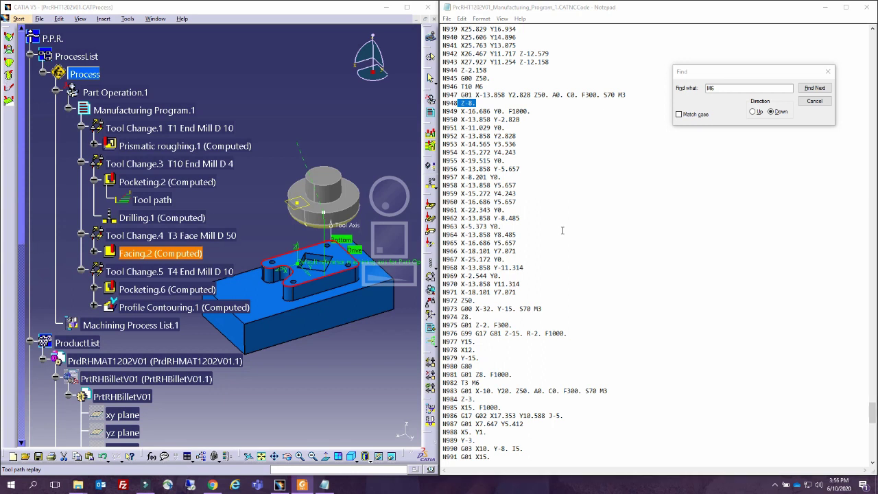
# Examine the pocketing moves from N949 to the N972 retract and the N973 approach to the drilling cycle.
pyautogui.moveTo(462, 111); pyautogui.dragTo(515, 153)
pyautogui.click(465, 120)
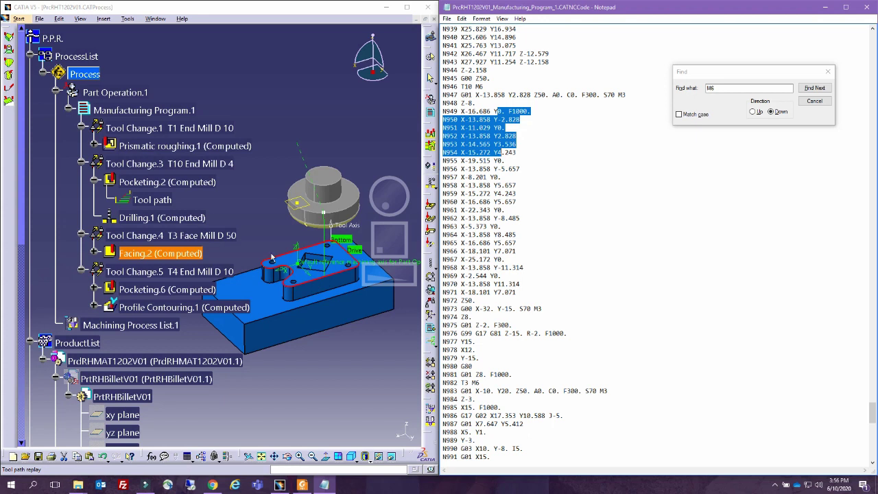
pyautogui.click(446, 111)
pyautogui.moveTo(446, 110); pyautogui.dragTo(440, 301)
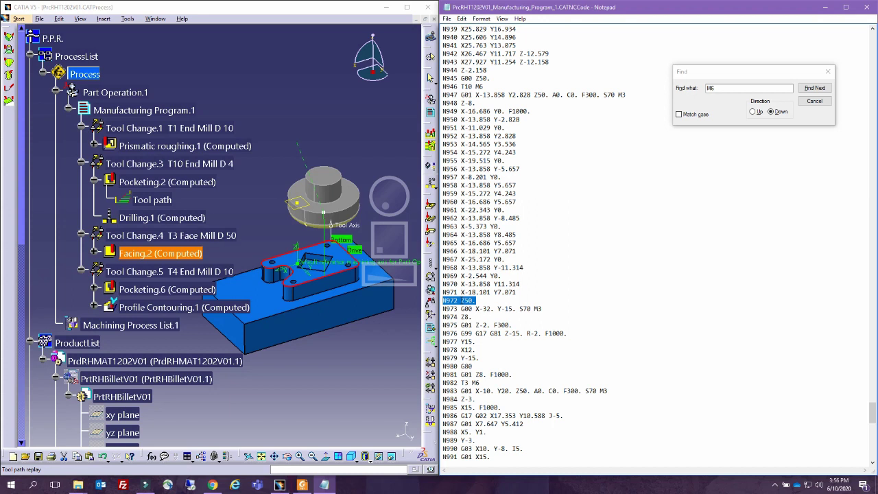
pyautogui.moveTo(450, 309); pyautogui.dragTo(523, 309)
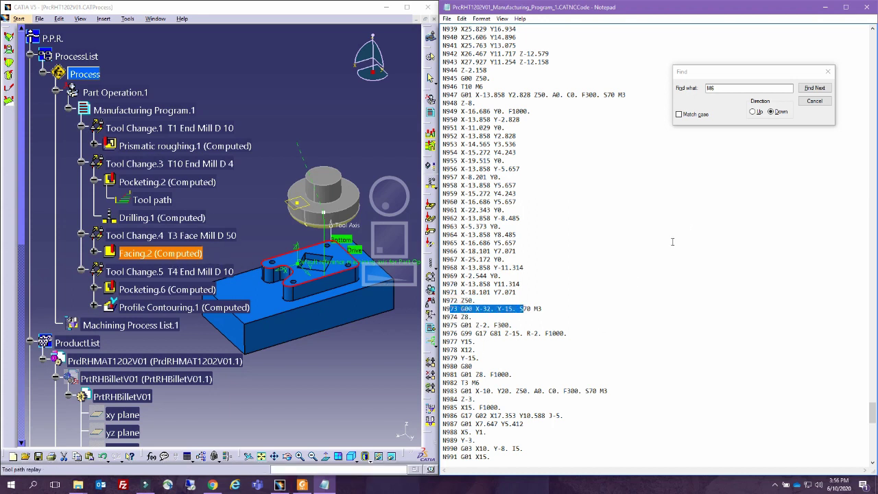
# Review the drilling cycle up to the T3 M6 tool change at N982, and go back to the N948 pocket depth block.
pyautogui.moveTo(480, 383); pyautogui.dragTo(443, 383)
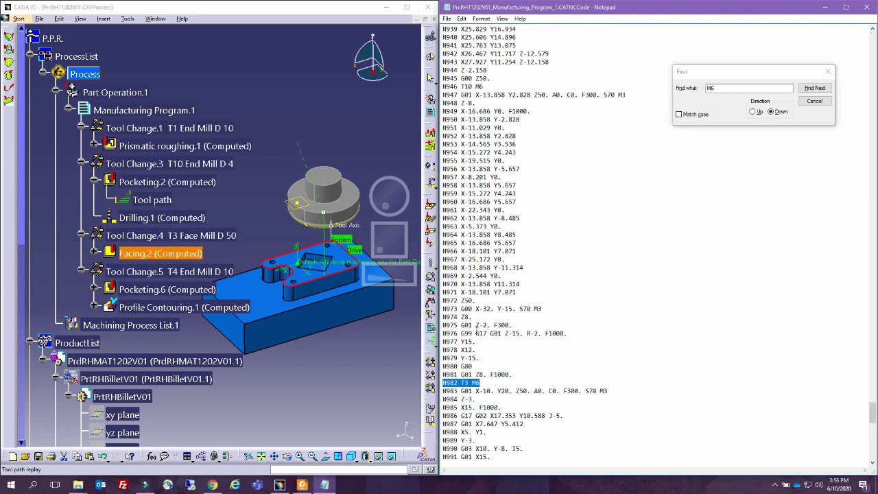
pyautogui.click(477, 330)
pyautogui.scroll(-2, 484, 340)
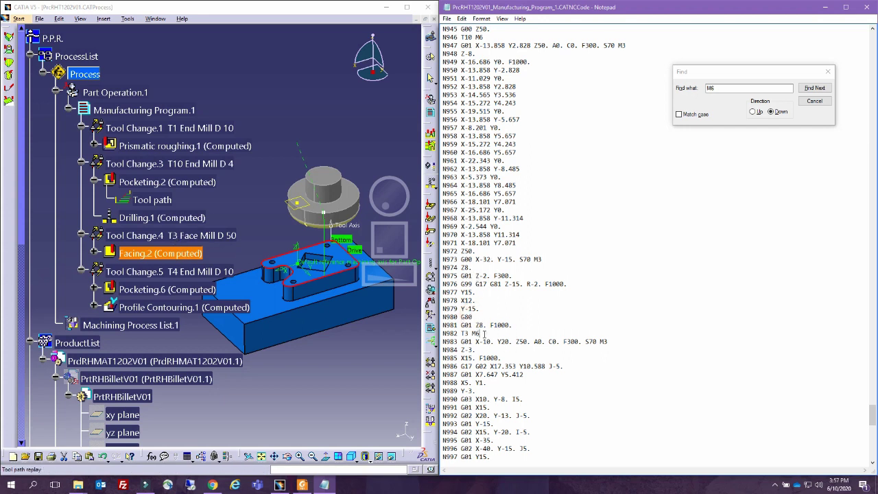
pyautogui.moveTo(484, 334); pyautogui.dragTo(441, 334)
pyautogui.scroll(1, 491, 334)
pyautogui.moveTo(486, 78); pyautogui.dragTo(446, 82)
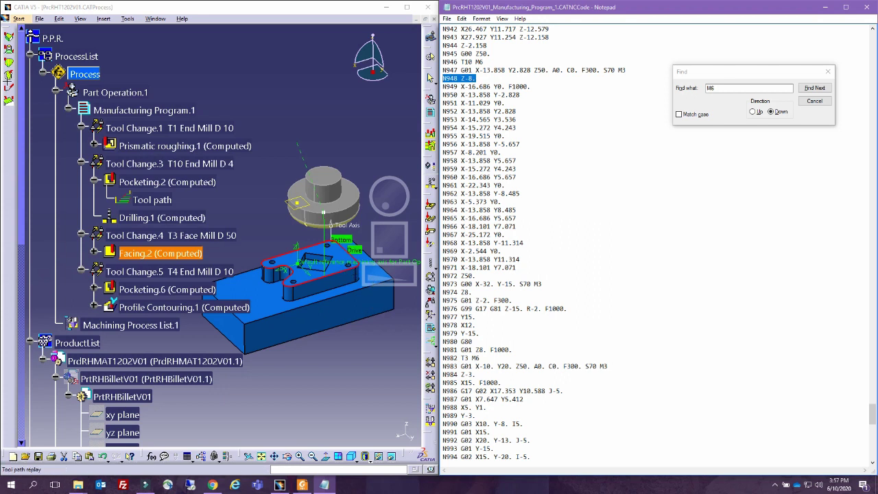
# Switch to Foxit Reader and examine the depth dimensions on the plate drawing's front view.
pyautogui.moveTo(2, 4); pyautogui.dragTo(564, 93)
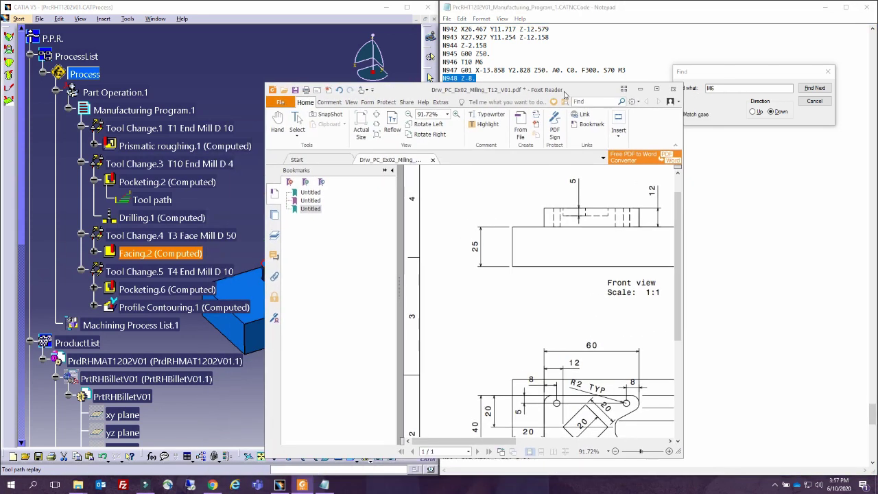
pyautogui.doubleClick(526, 92)
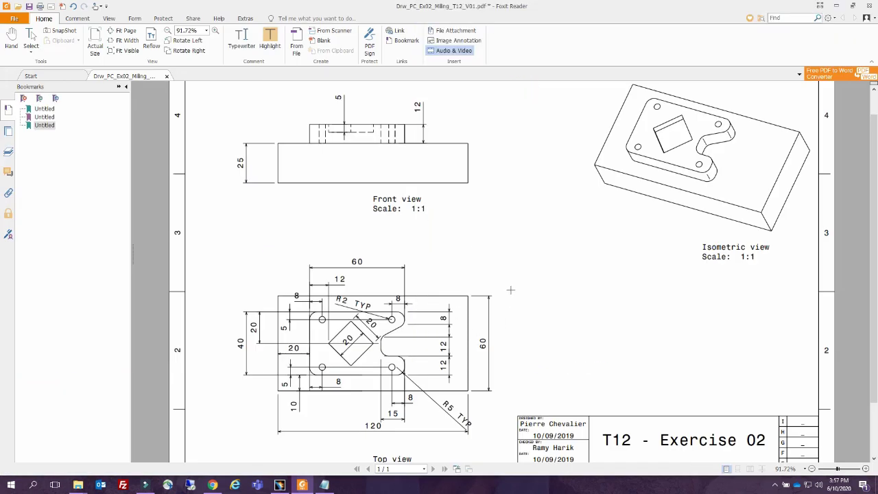
pyautogui.scroll(1, 398, 135)
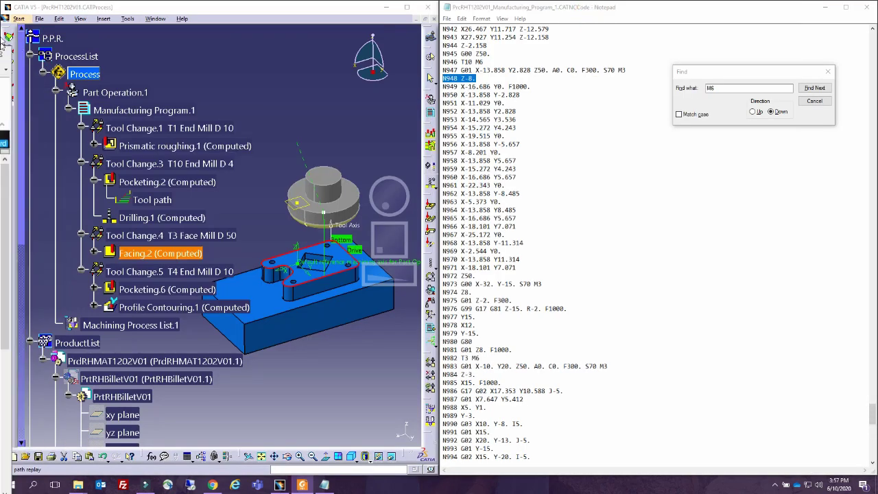
# Return to the NC code and compare the facing depth in block N984 with the pocketing depth in block N948.
pyautogui.click(504, 301)
pyautogui.scroll(-2, 504, 302)
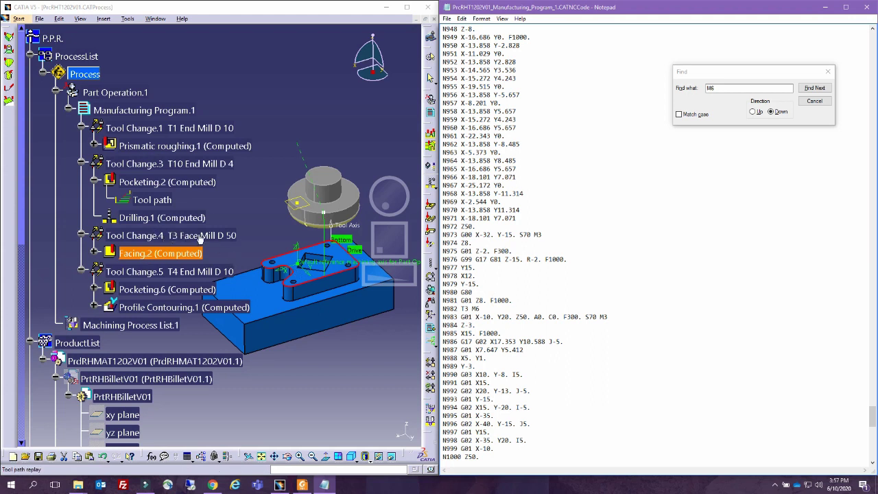
pyautogui.click(494, 309)
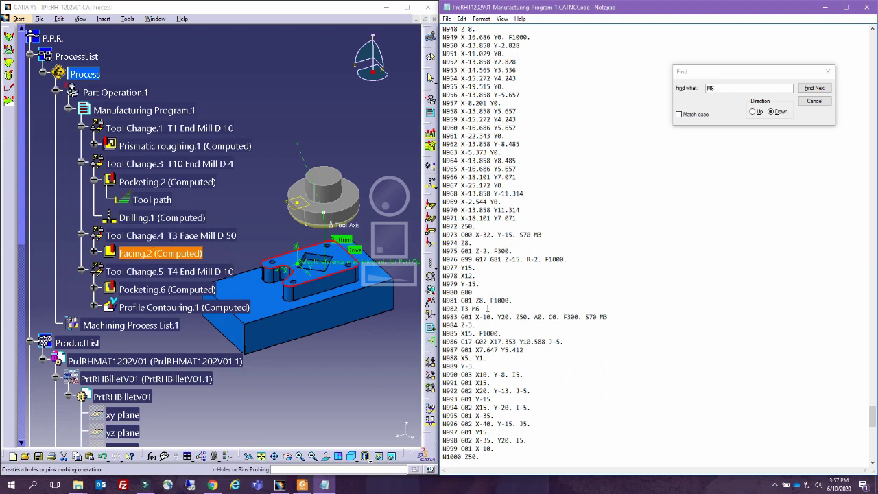
pyautogui.scroll(-2, 478, 297)
pyautogui.moveTo(480, 259); pyautogui.dragTo(443, 275)
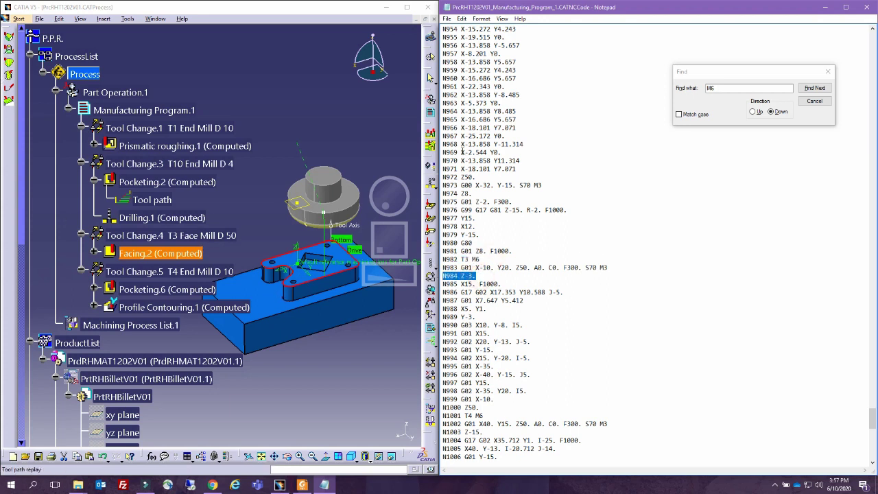
pyautogui.moveTo(460, 152); pyautogui.dragTo(466, 152)
pyautogui.scroll(5, 480, 157)
pyautogui.moveTo(487, 103); pyautogui.dragTo(443, 103)
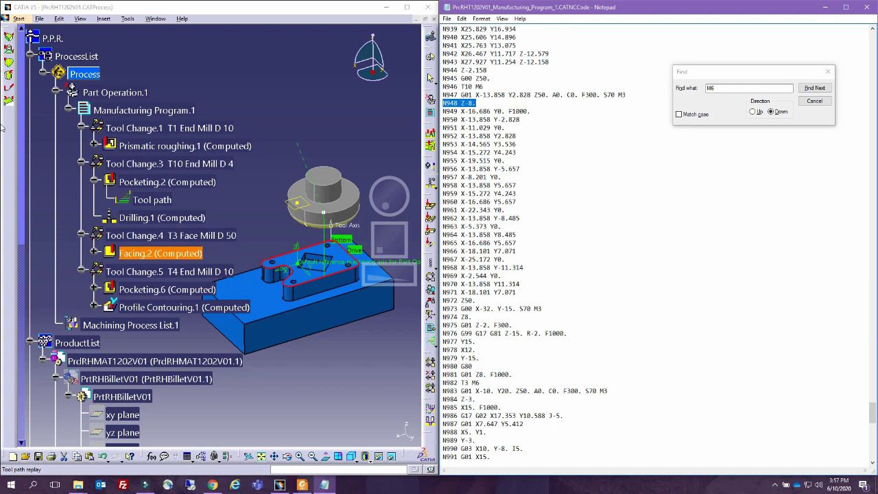
# Switch to the plate drawing in Foxit Reader and capture its front view with the Snipping Tool.
pyautogui.click(4, 26)
pyautogui.moveTo(193, 88); pyautogui.dragTo(435, 67)
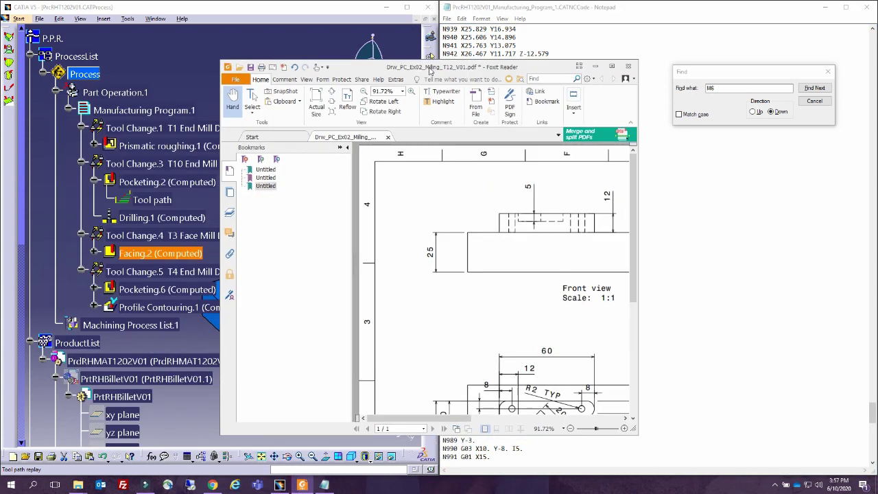
pyautogui.doubleClick(435, 67)
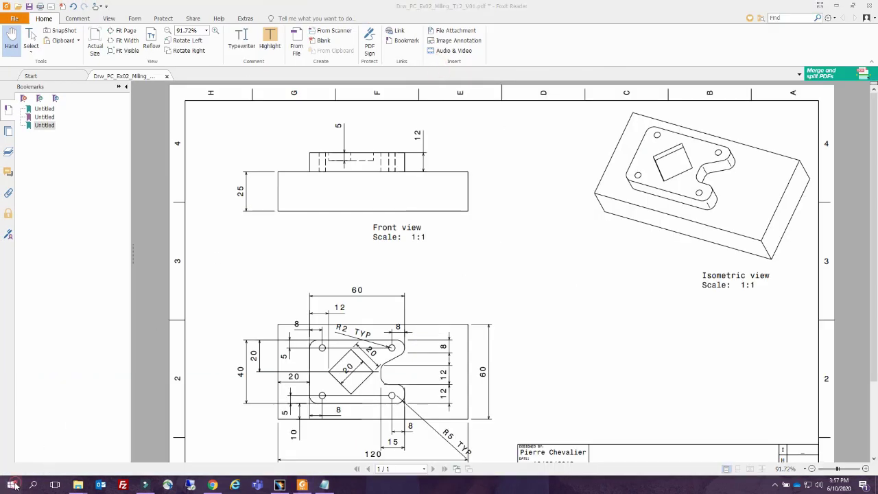
pyautogui.click(11, 485)
pyautogui.write('snip')
pyautogui.click(94, 217)
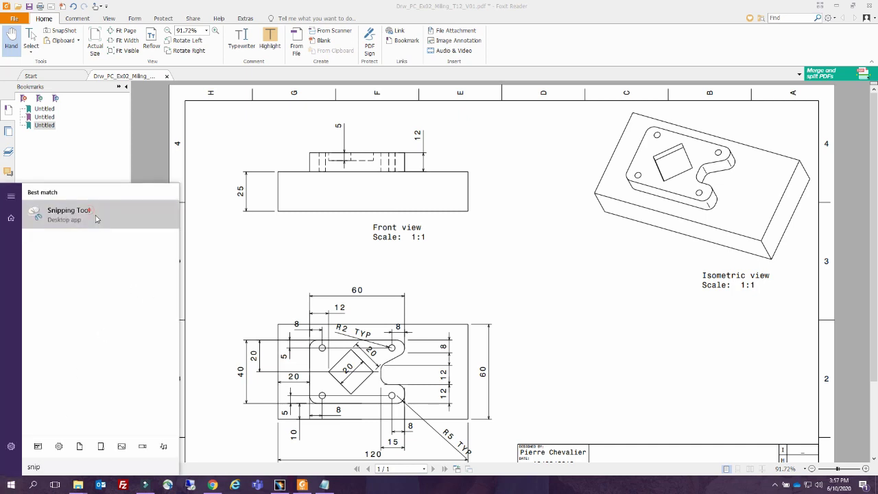
pyautogui.click(492, 101)
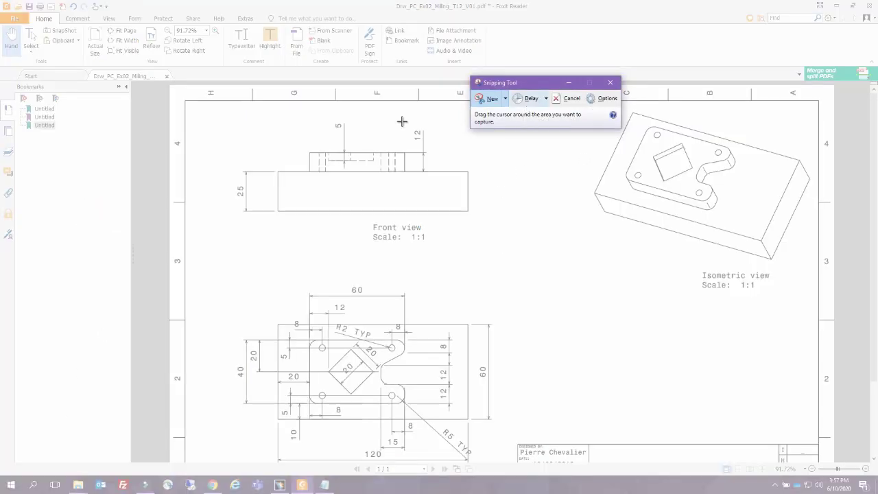
pyautogui.moveTo(196, 102); pyautogui.dragTo(537, 309)
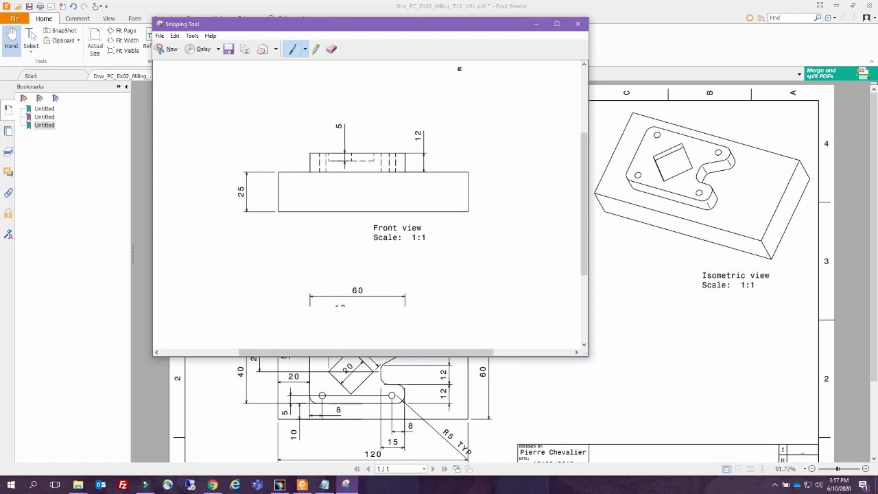
pyautogui.click(556, 25)
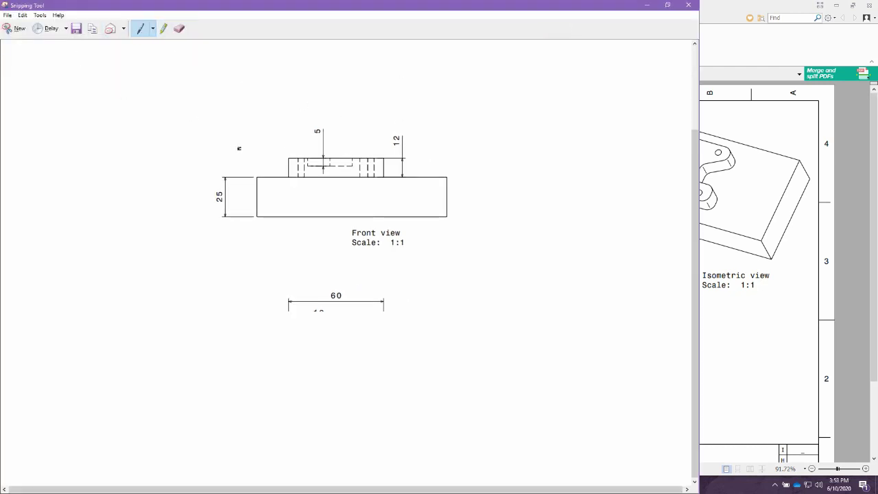
# Annotate the captured front view with a Z=0 stock-top line, a 15 height, a Z-3 line at the plate's top face and the pocket floor.
pyautogui.moveTo(227, 152)
pyautogui.mouseDown()
pyautogui.moveTo(227, 174)
pyautogui.moveTo(188, 155)
pyautogui.moveTo(198, 147)
pyautogui.moveTo(249, 149)
pyautogui.mouseUp()
pyautogui.moveTo(180, 128)
pyautogui.mouseDown()
pyautogui.moveTo(192, 141)
pyautogui.moveTo(205, 134)
pyautogui.mouseUp()
pyautogui.moveTo(208, 136); pyautogui.dragTo(219, 136)
pyautogui.moveTo(225, 127)
pyautogui.mouseDown()
pyautogui.moveTo(233, 137)
pyautogui.moveTo(218, 134)
pyautogui.mouseUp()
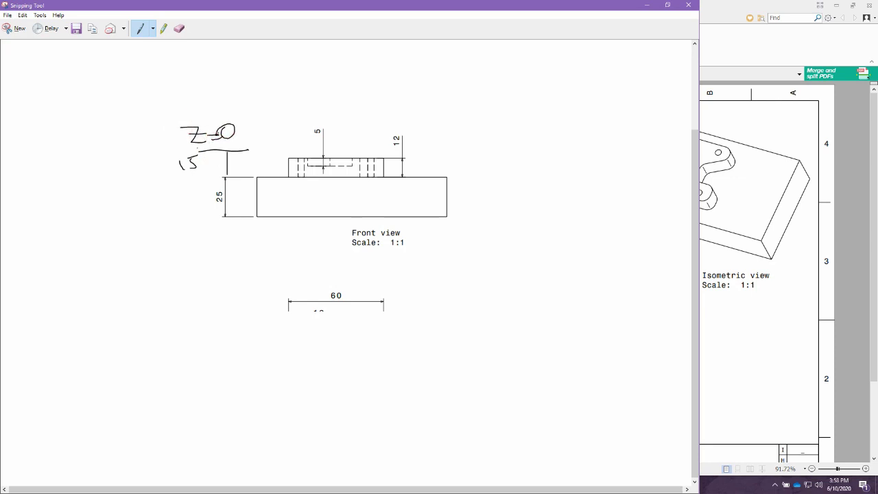
pyautogui.moveTo(289, 159)
pyautogui.mouseDown()
pyautogui.moveTo(232, 157)
pyautogui.moveTo(269, 157)
pyautogui.mouseUp()
pyautogui.moveTo(374, 159); pyautogui.dragTo(534, 165)
pyautogui.moveTo(546, 151)
pyautogui.mouseDown()
pyautogui.moveTo(563, 157)
pyautogui.moveTo(547, 170)
pyautogui.mouseUp()
pyautogui.moveTo(353, 166); pyautogui.dragTo(310, 169)
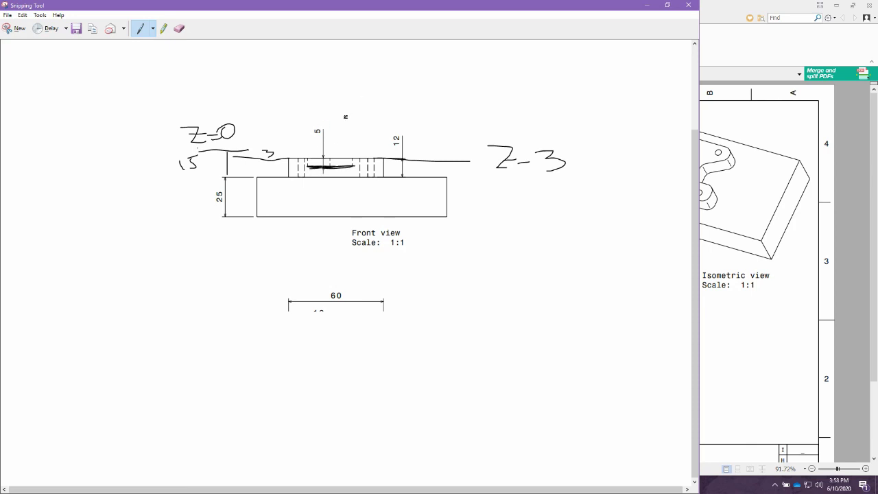
# Return to the NC code, close its search, and review the blocks from the T4 M6 tool change to the M30 program end.
pyautogui.click(790, 179)
pyautogui.moveTo(647, 5); pyautogui.dragTo(0, 152)
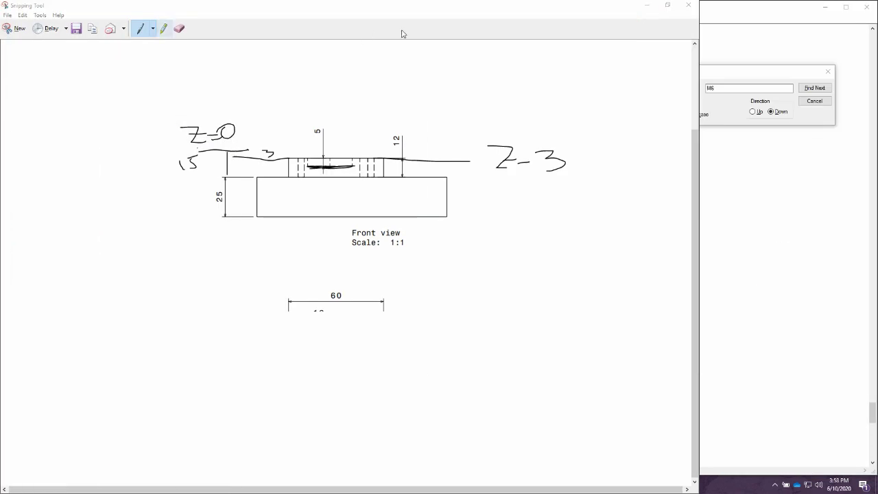
pyautogui.click(647, 6)
pyautogui.click(828, 72)
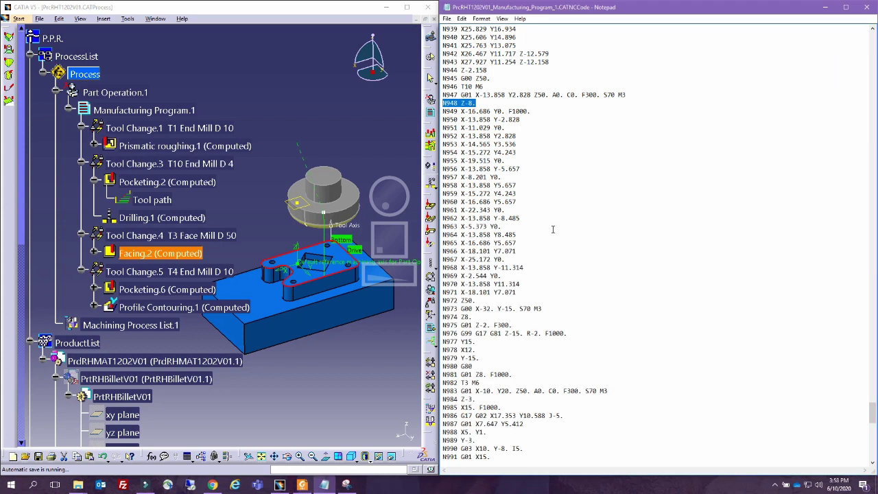
pyautogui.click(549, 229)
pyautogui.scroll(-20, 536, 288)
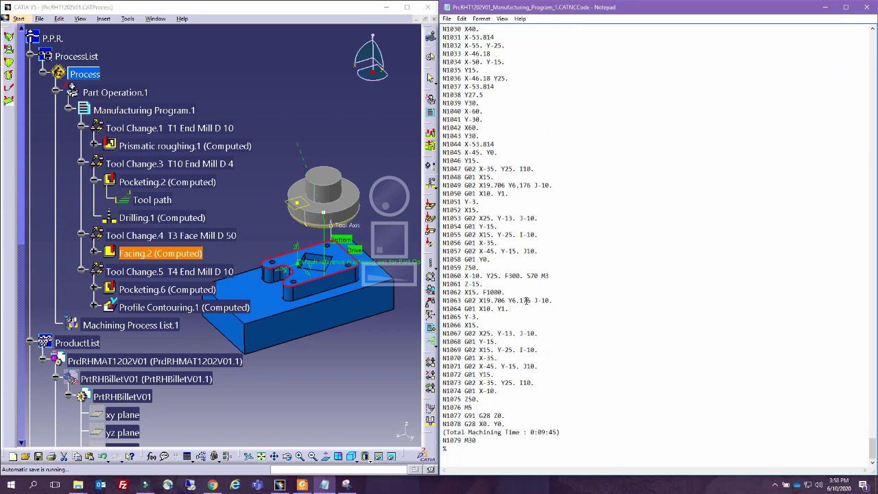
pyautogui.scroll(20, 527, 295)
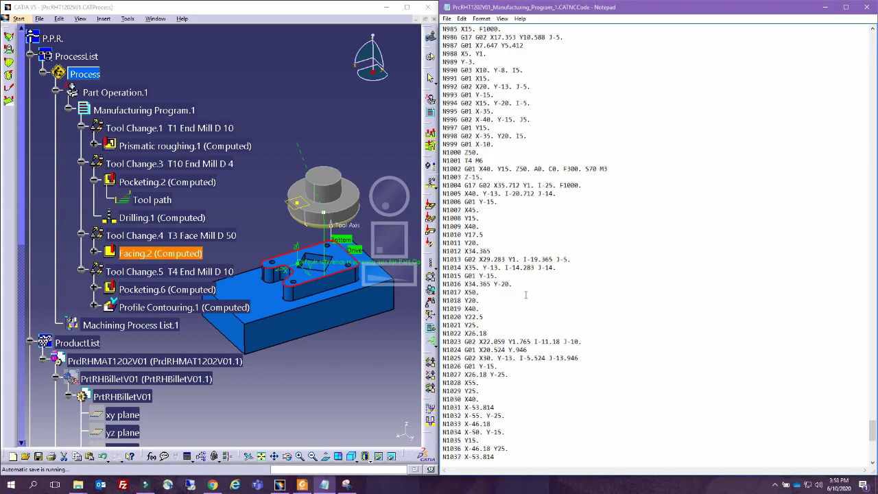